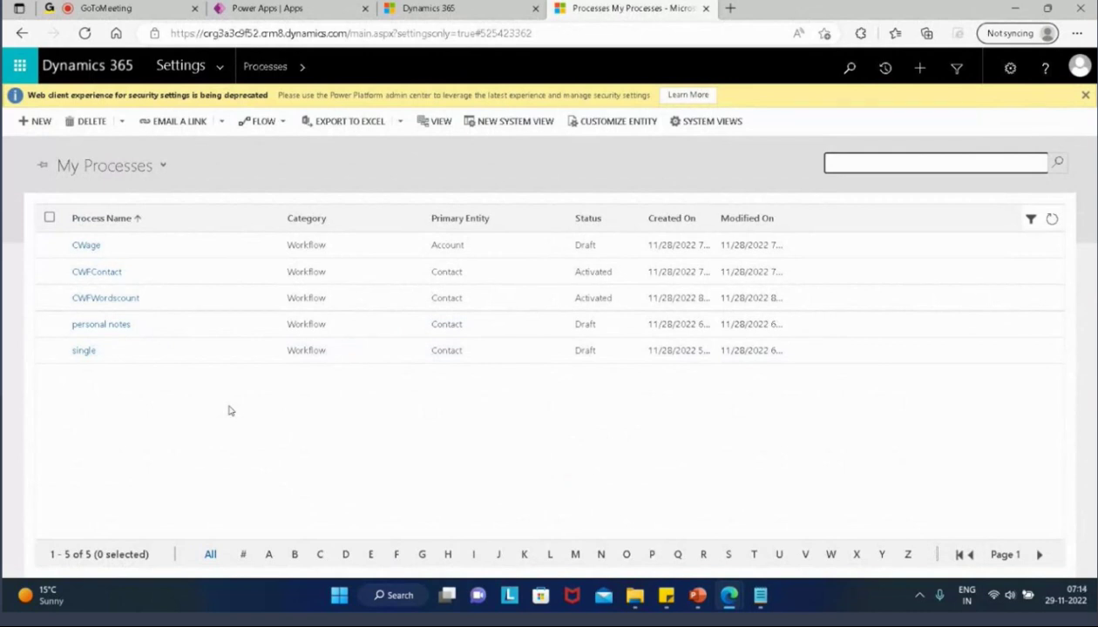
# Step: Create a new blank Dialog process named 'TestDialogue' for the Account entity
pyautogui.click(44, 122)
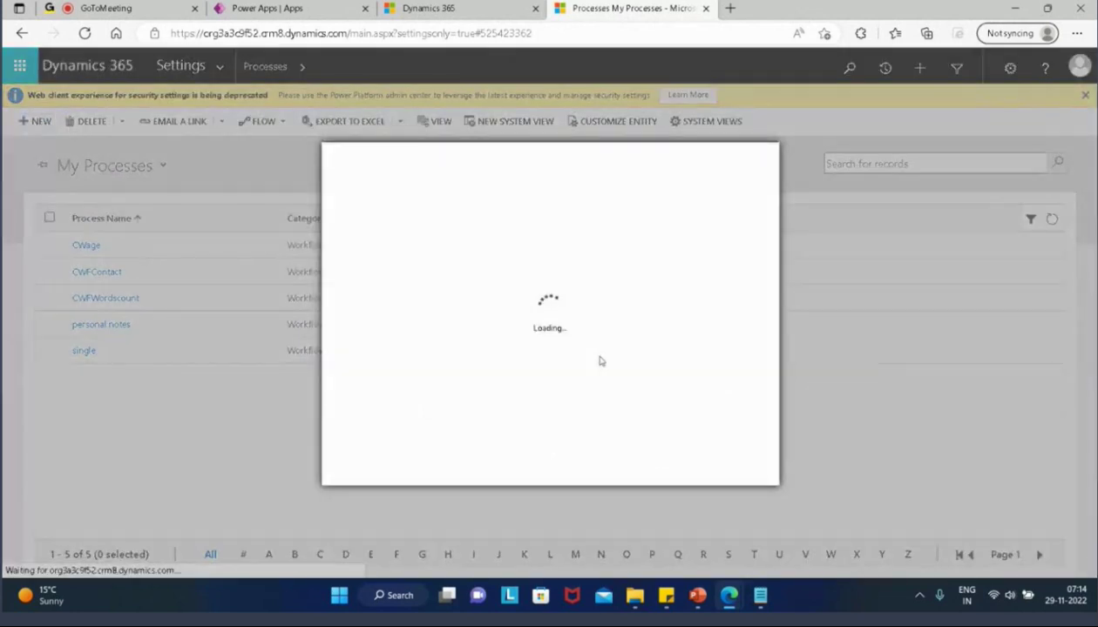
pyautogui.click(481, 206)
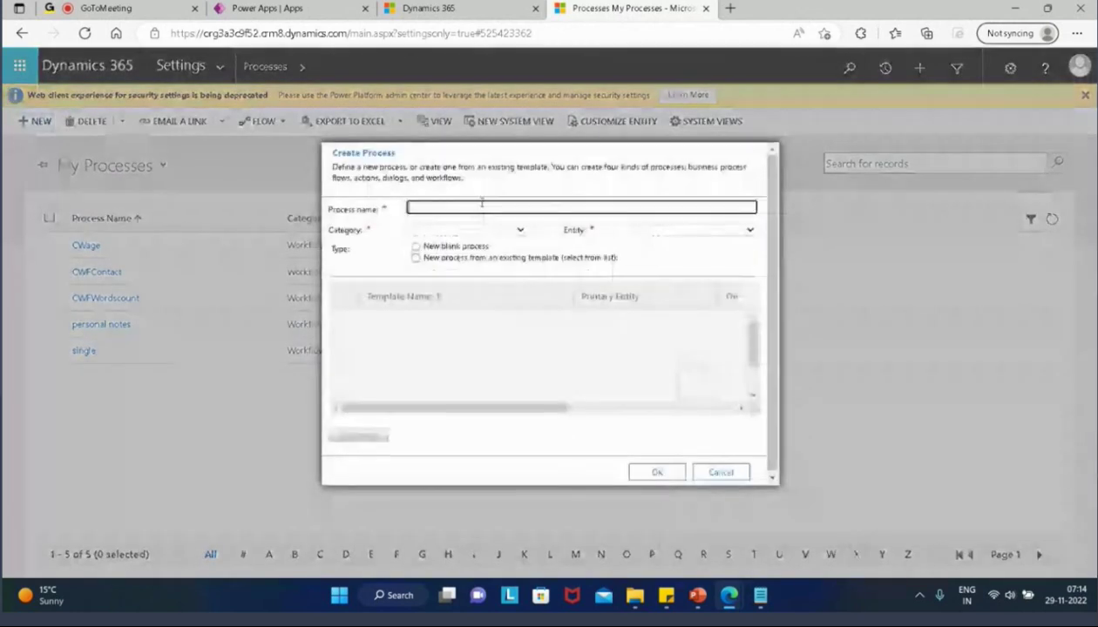
pyautogui.write('TestD')
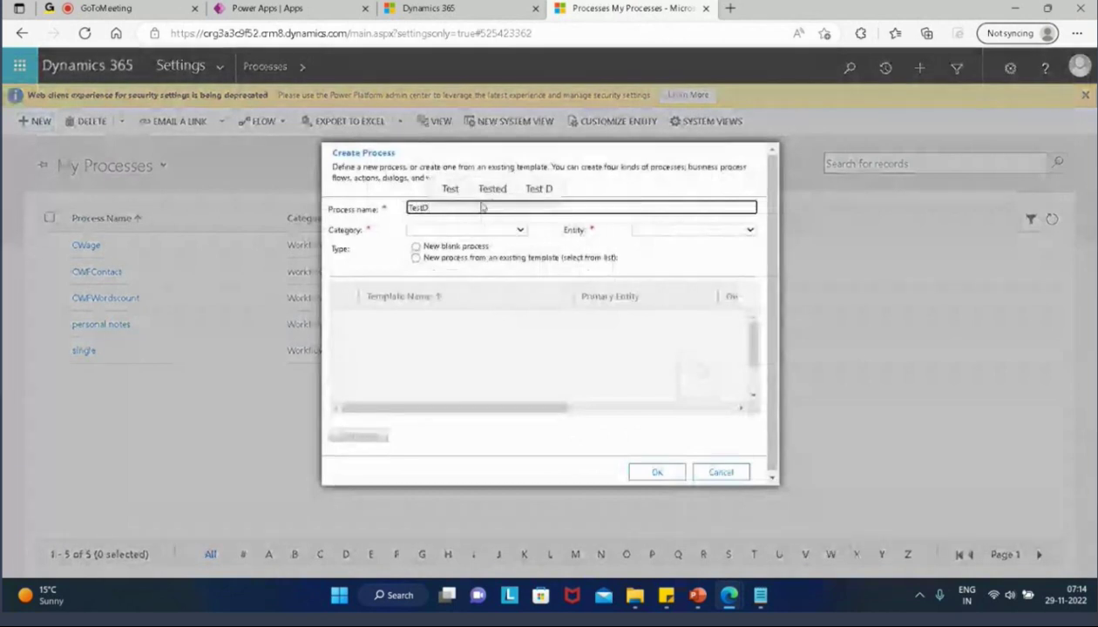
pyautogui.write('ialogue')
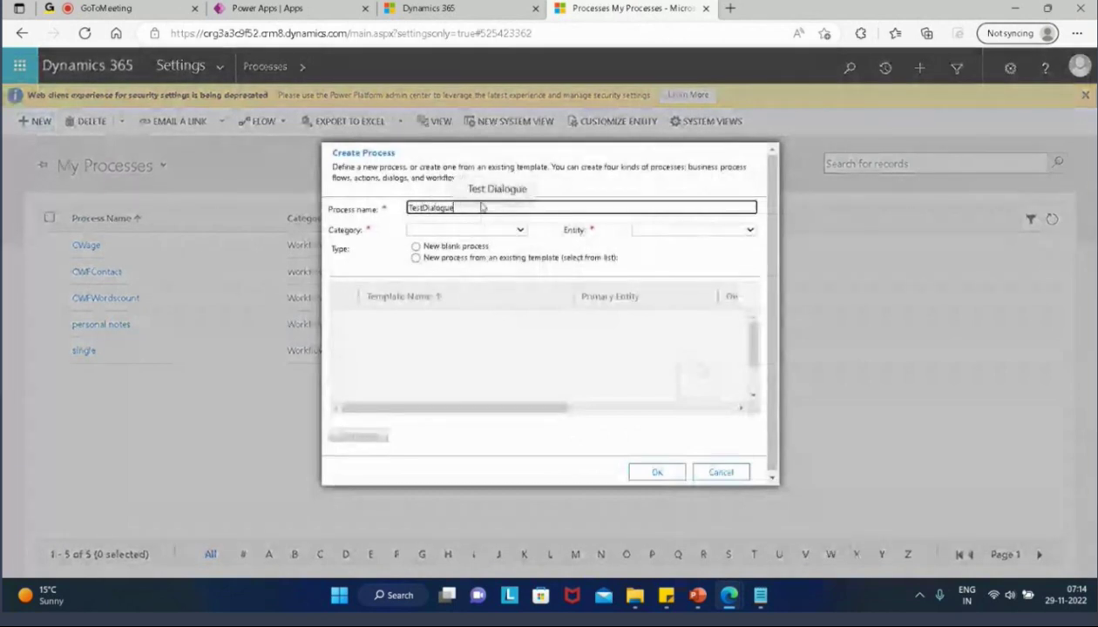
pyautogui.click(519, 230)
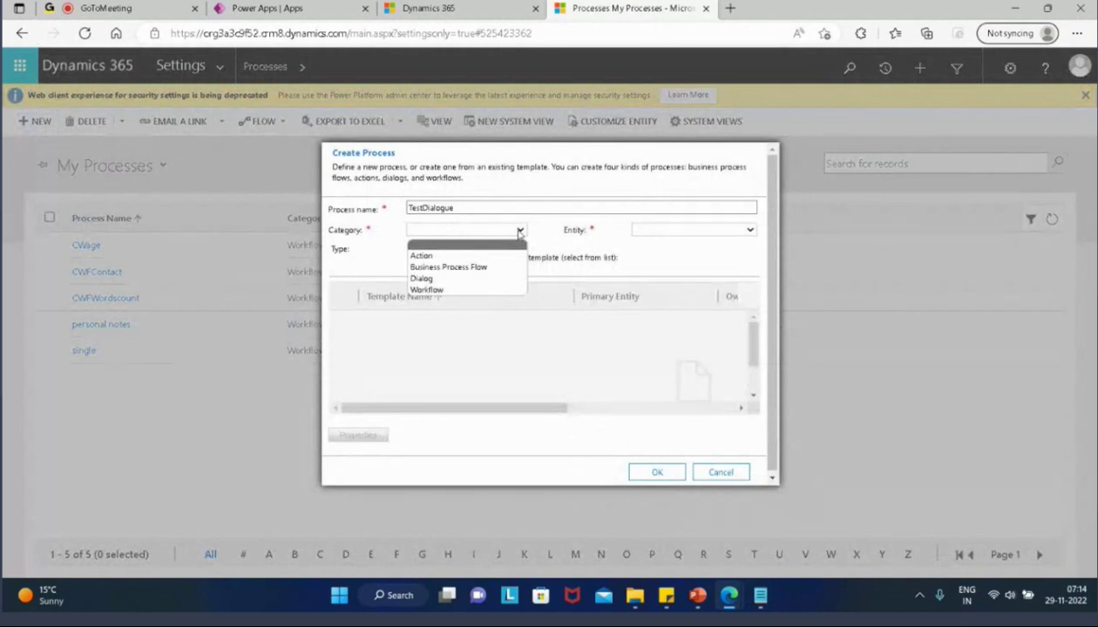
pyautogui.click(422, 279)
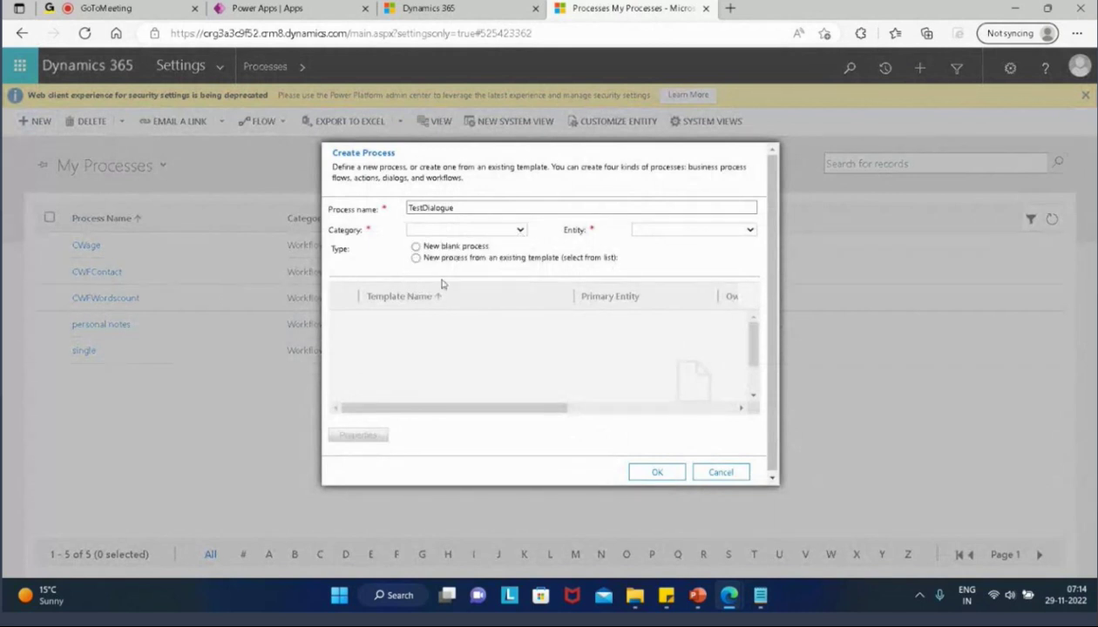
pyautogui.click(682, 232)
pyautogui.click(667, 285)
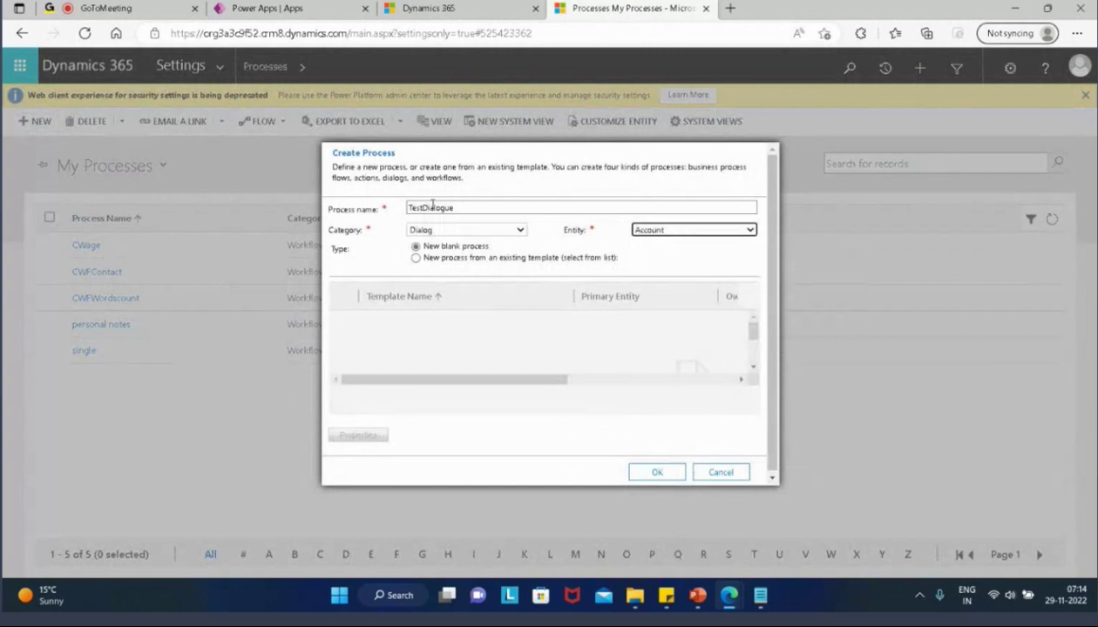
pyautogui.click(660, 472)
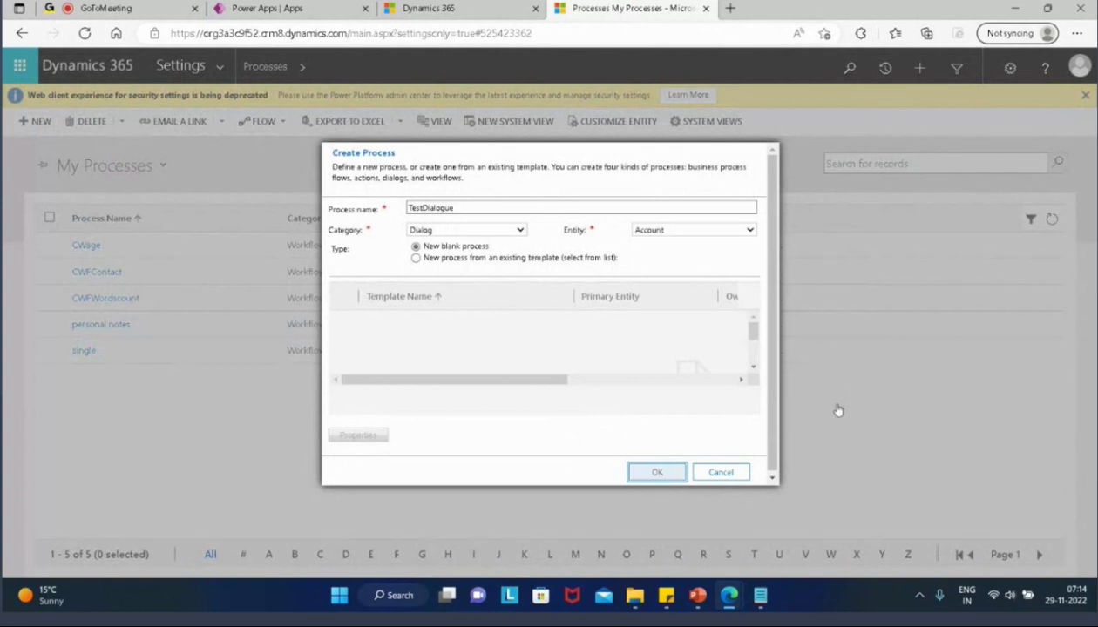
pyautogui.press('Return')
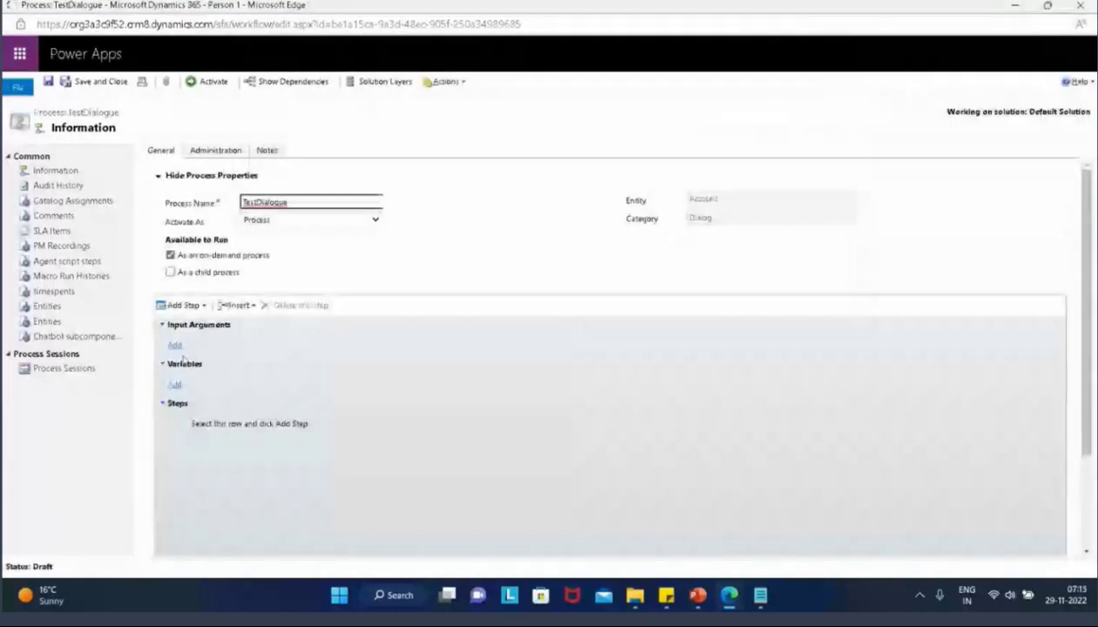
# Step: Accept the Change Direction prompt so TestDialogue runs as a child process
pyautogui.click(175, 346)
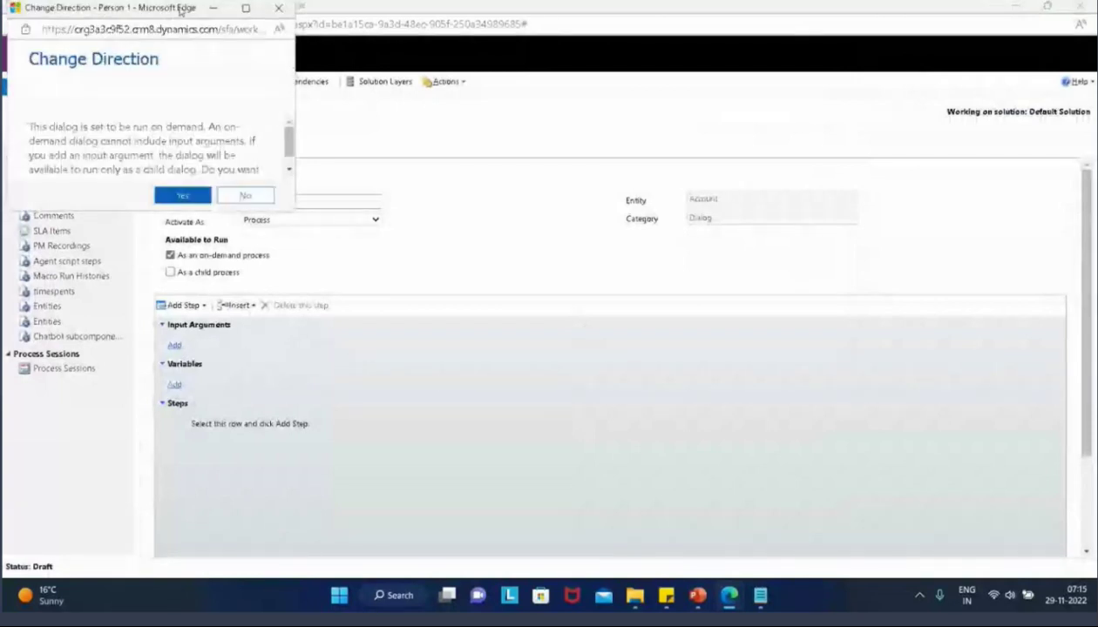
pyautogui.moveTo(181, 9); pyautogui.dragTo(459, 107)
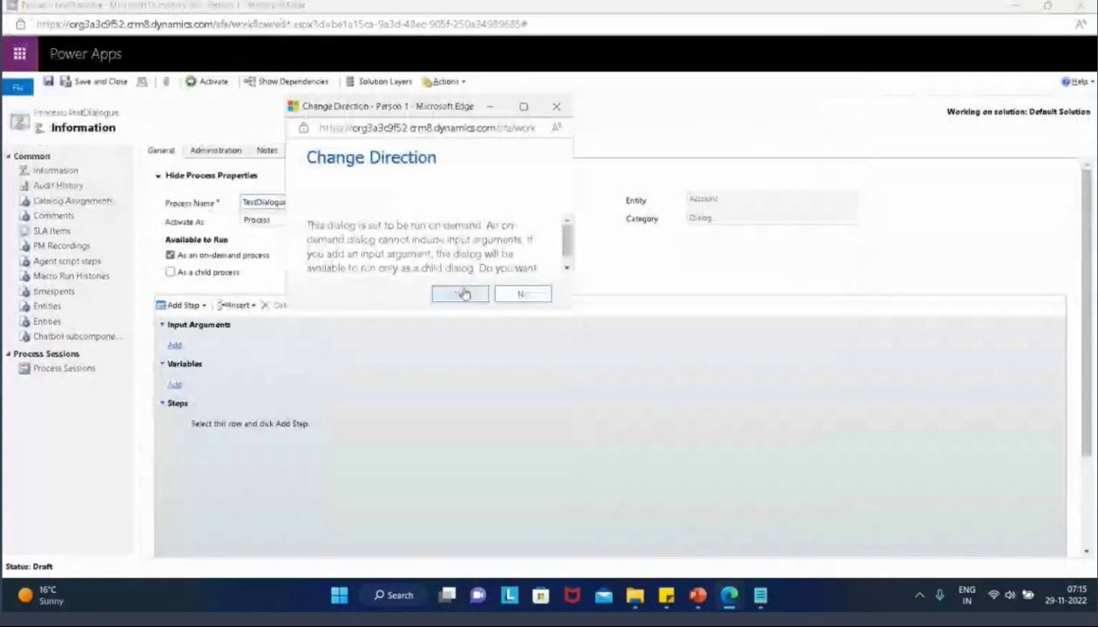
pyautogui.click(462, 295)
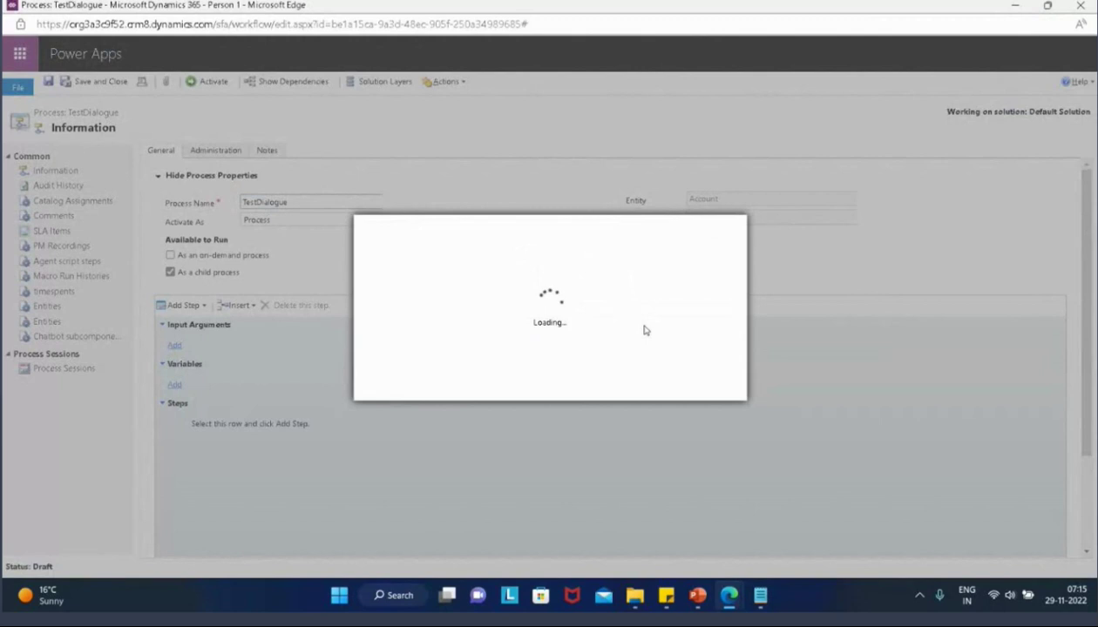
# Step: Name the new input argument 'EMail_From'
pyautogui.write('EMailf')
pyautogui.press('BackSpace')
pyautogui.write('_From')
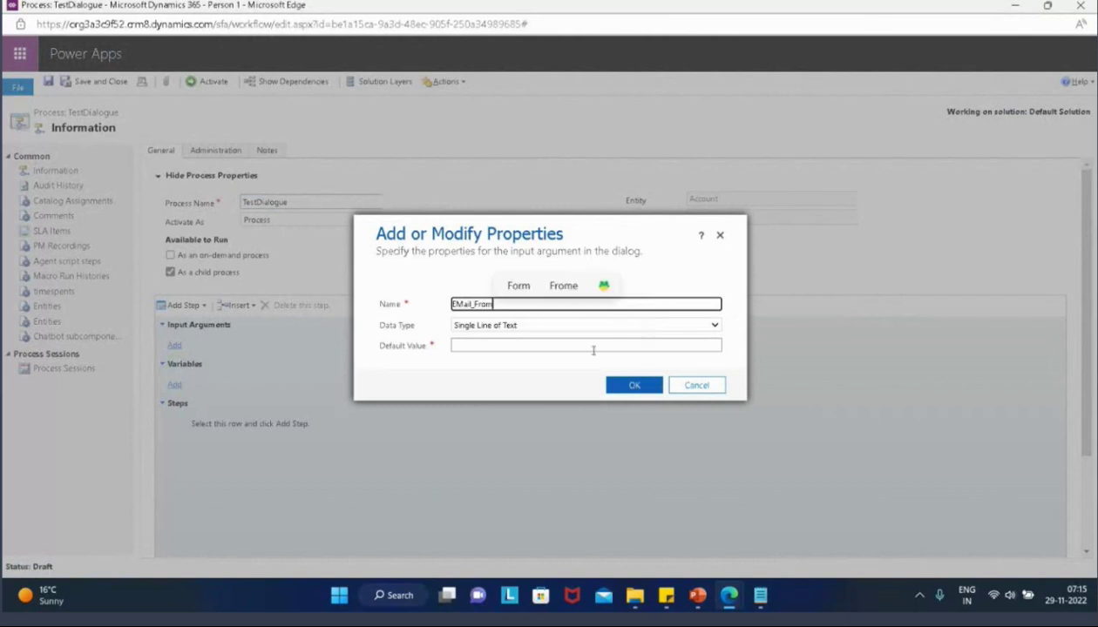
pyautogui.click(602, 342)
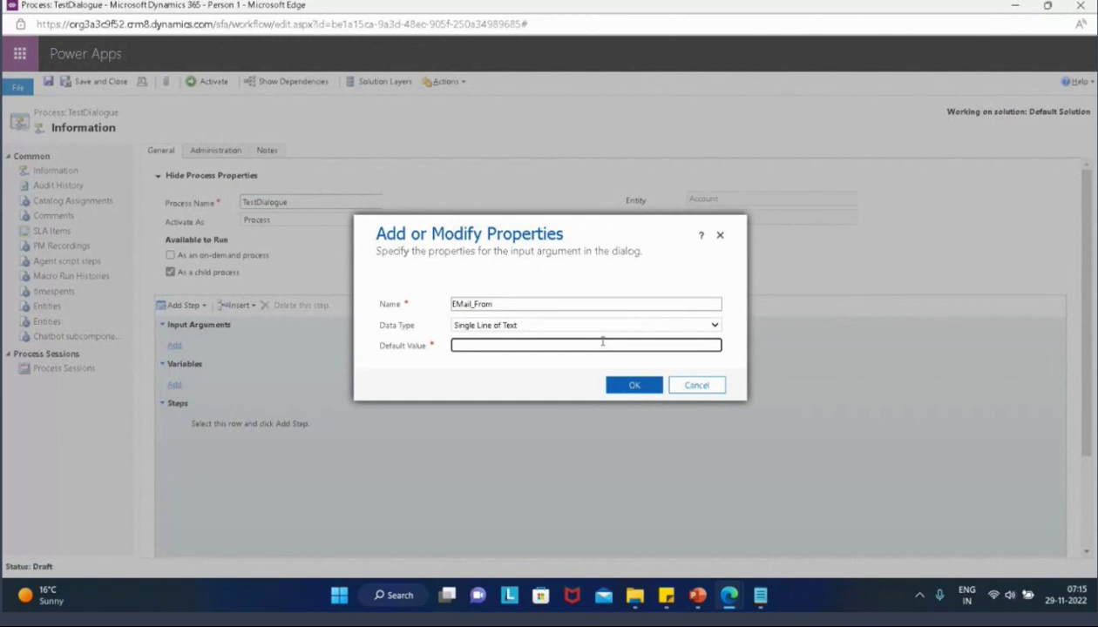
# Step: Make the argument a Lookup to Email's Accepting Entity field and save it
pyautogui.click(625, 323)
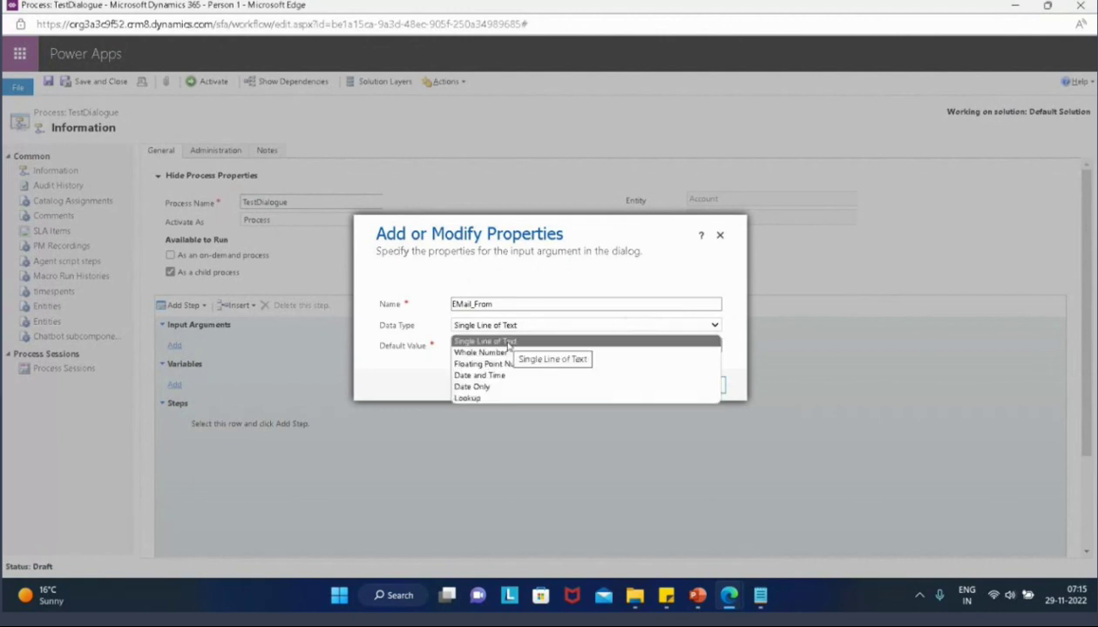
pyautogui.click(480, 399)
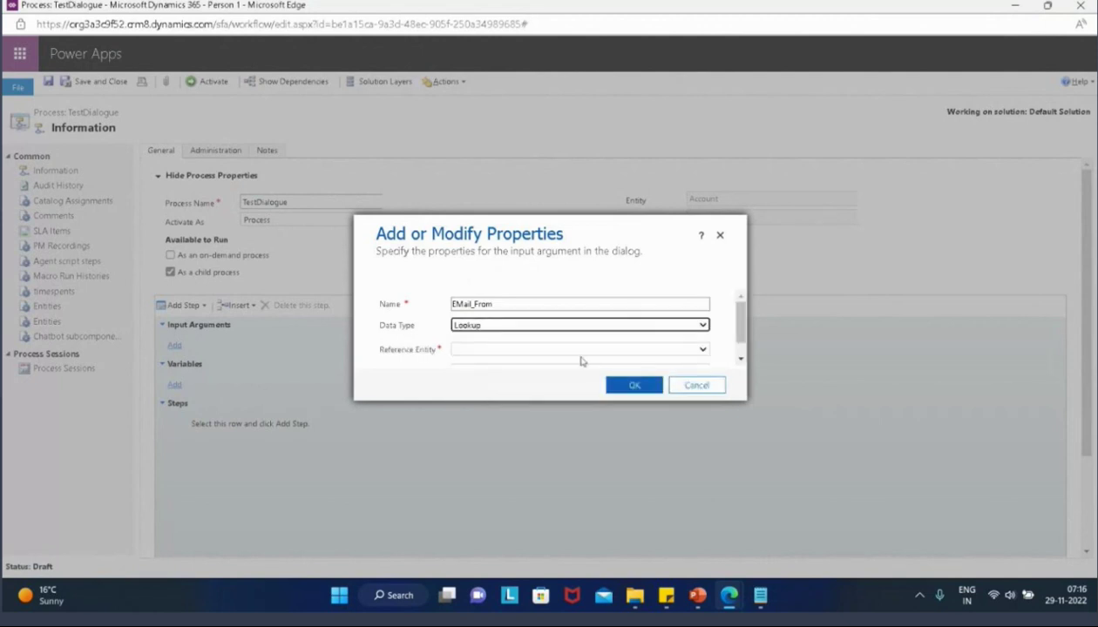
pyautogui.click(702, 350)
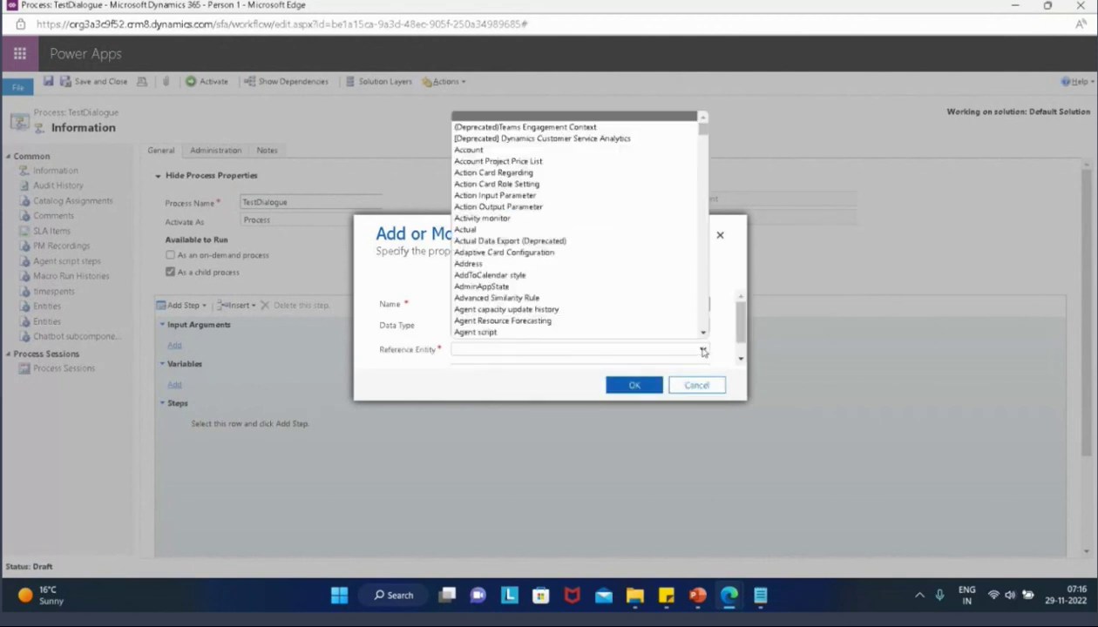
pyautogui.write('email')
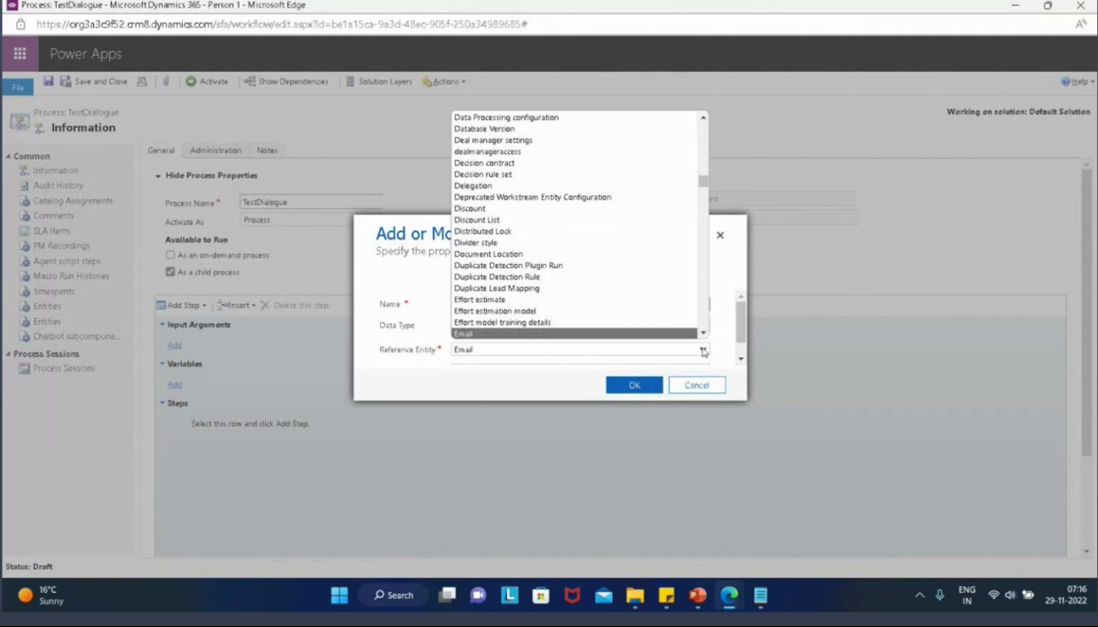
pyautogui.click(499, 336)
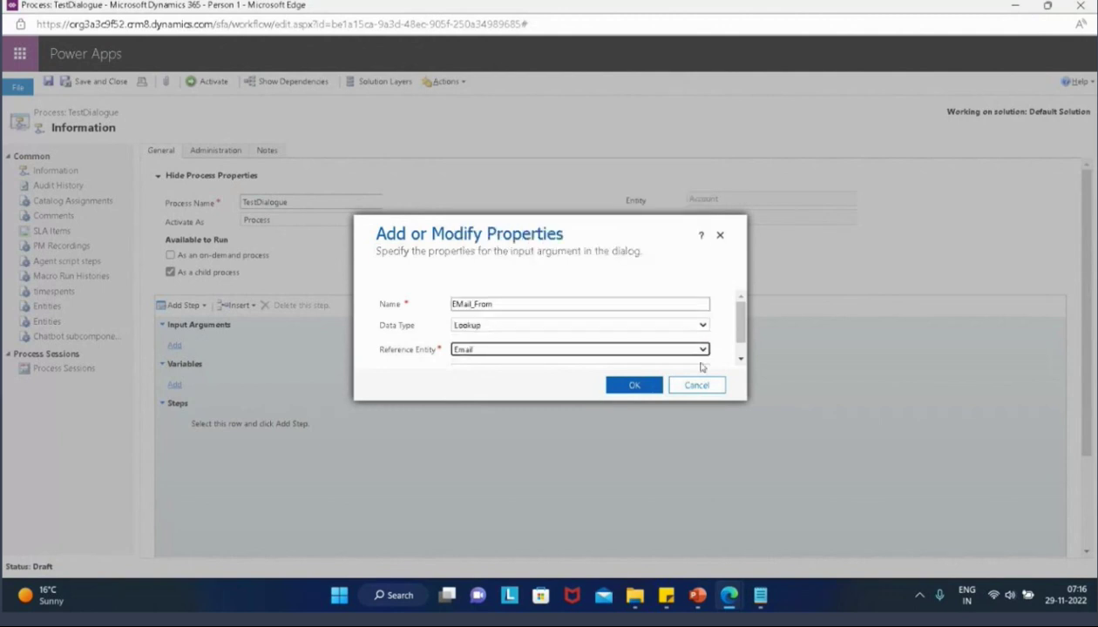
pyautogui.scroll(-2, 739, 335)
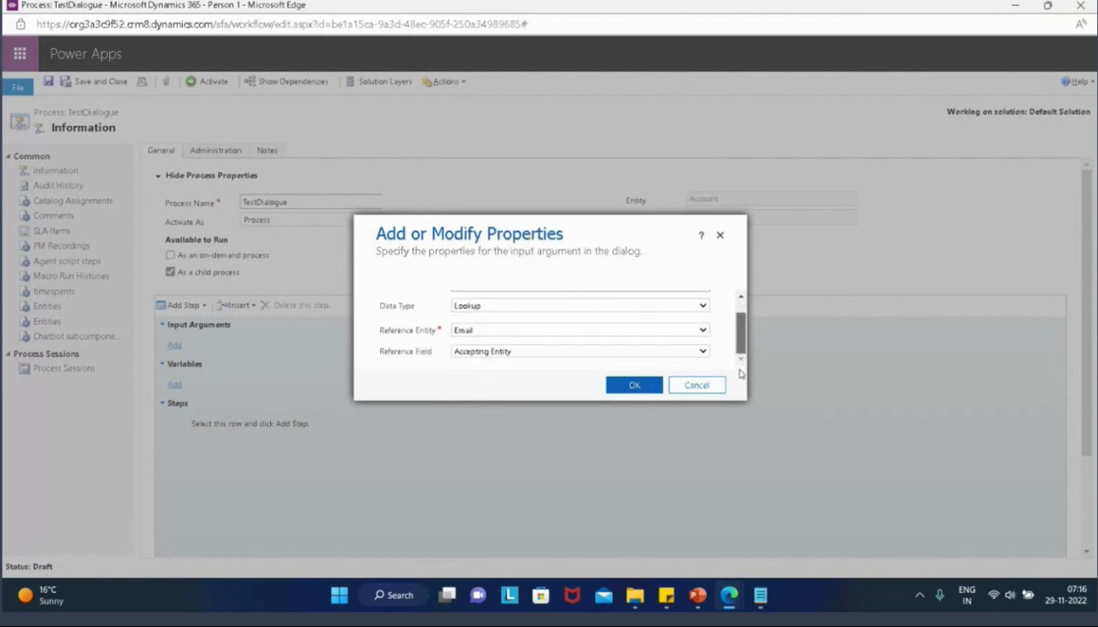
pyautogui.click(489, 353)
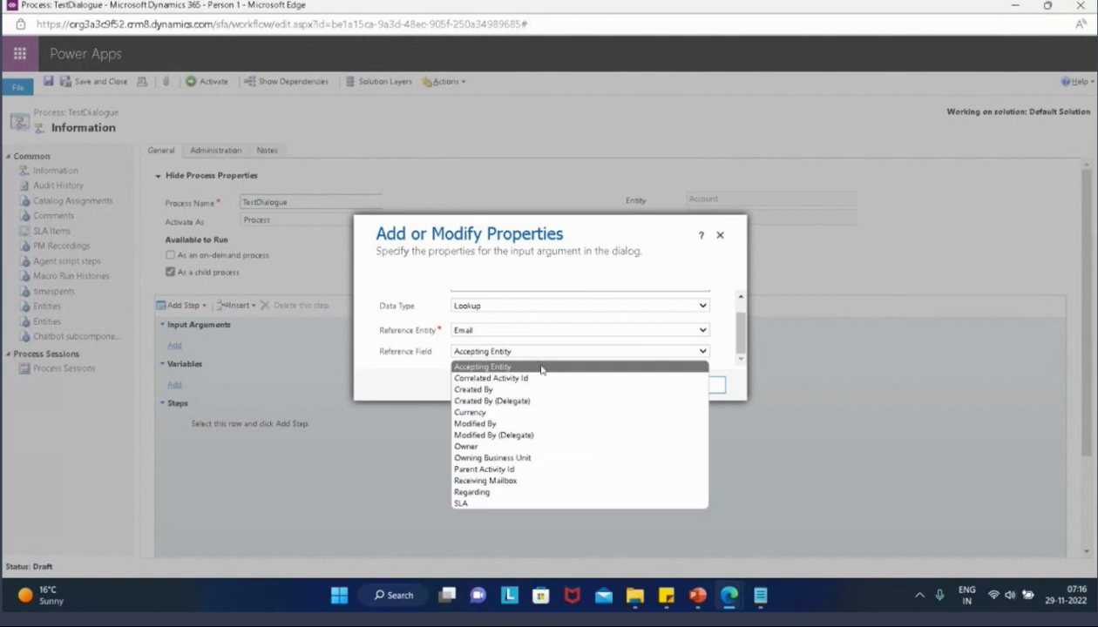
pyautogui.click(542, 370)
pyautogui.click(627, 386)
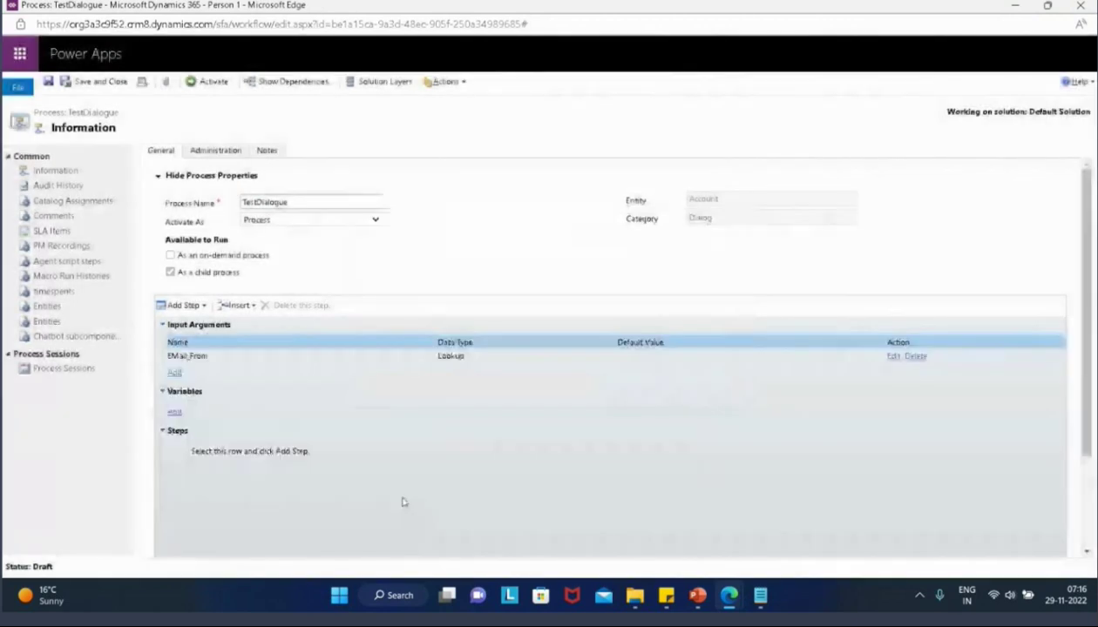
# Step: Add a variable named 'EMail_From' as a Lookup referencing the Account entity
pyautogui.click(174, 413)
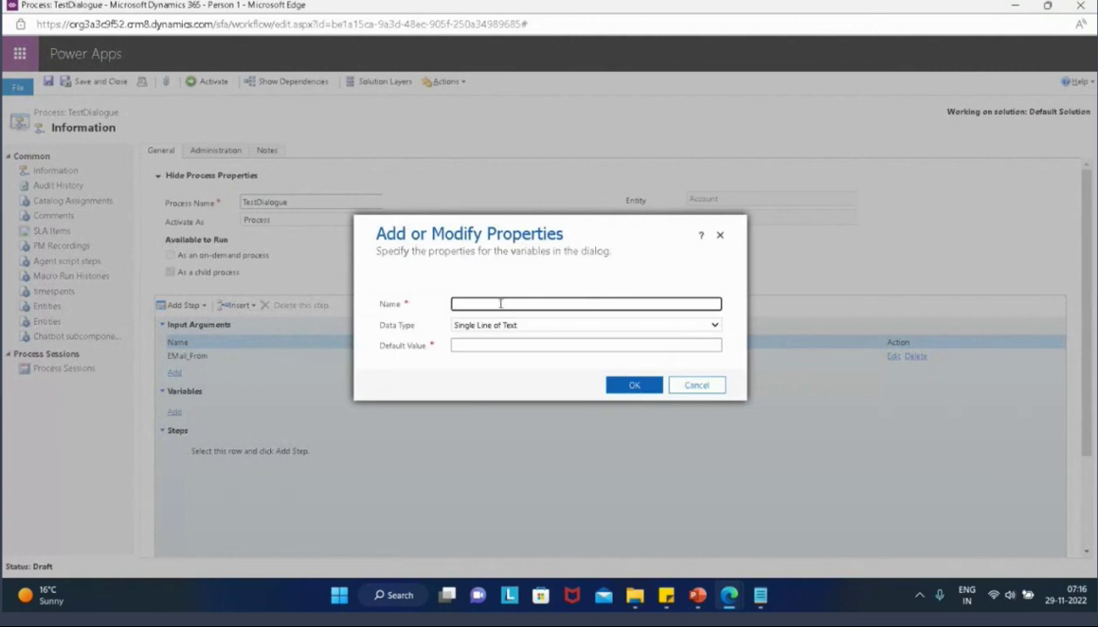
pyautogui.write('E')
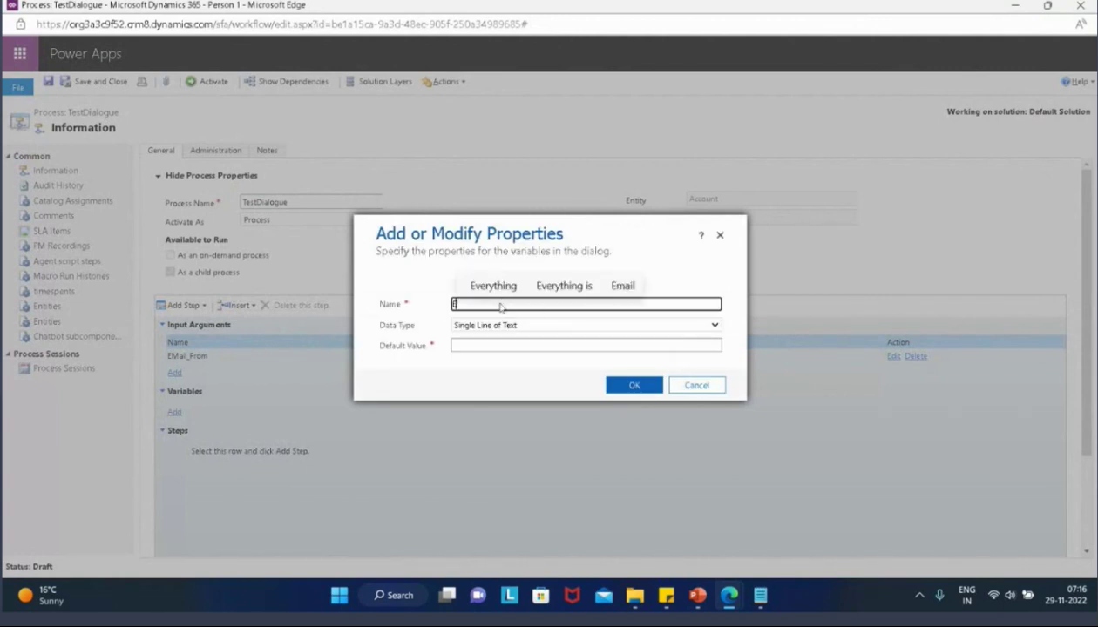
pyautogui.write('Mail_From')
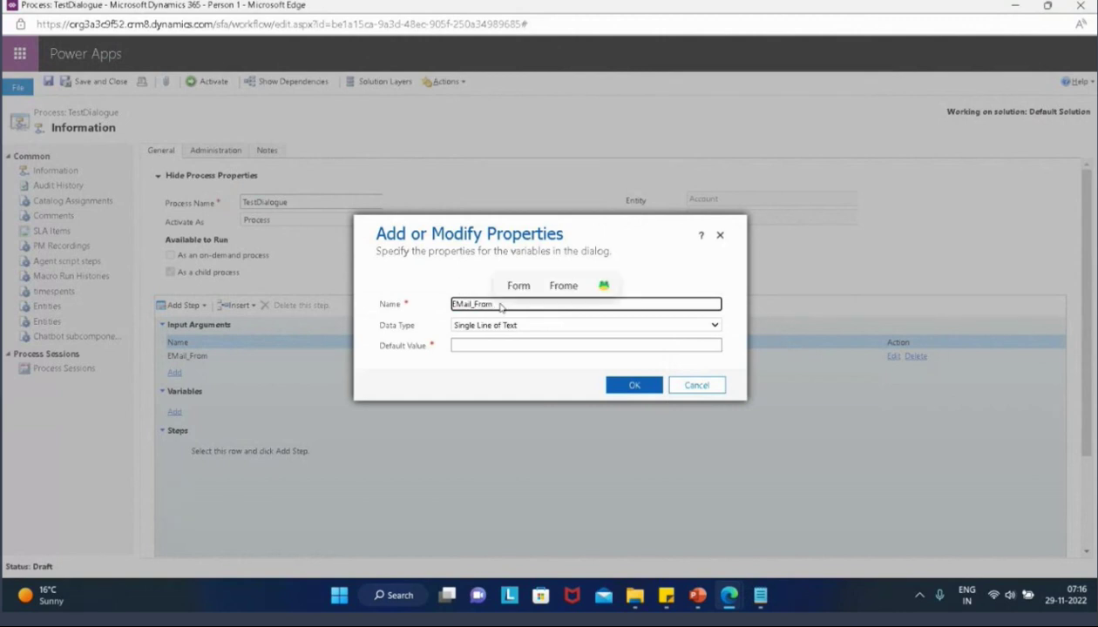
pyautogui.click(652, 323)
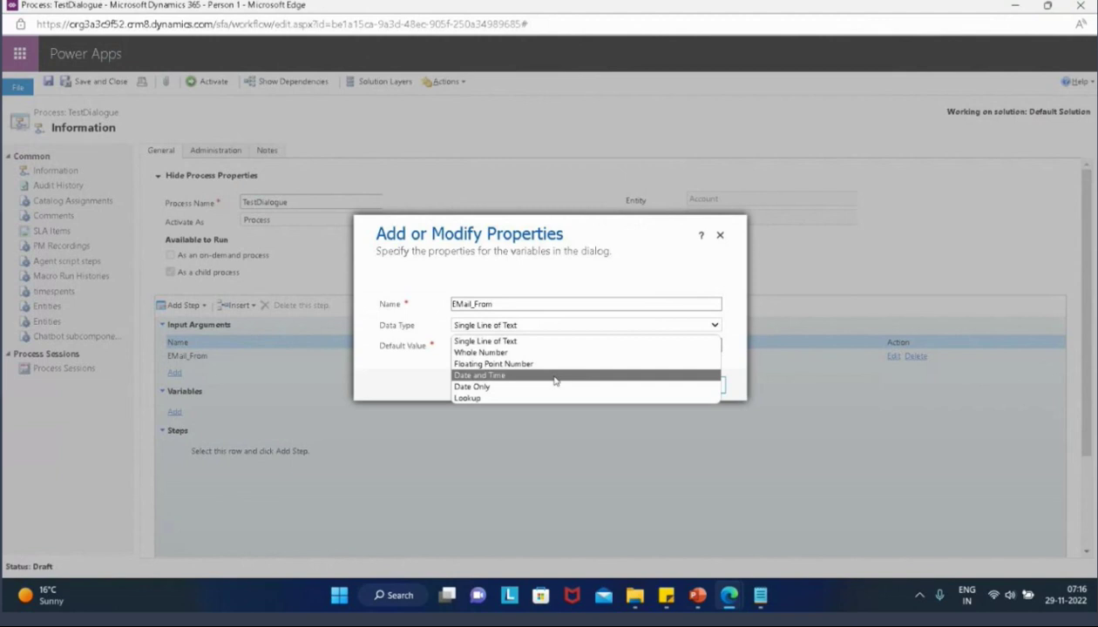
pyautogui.click(481, 399)
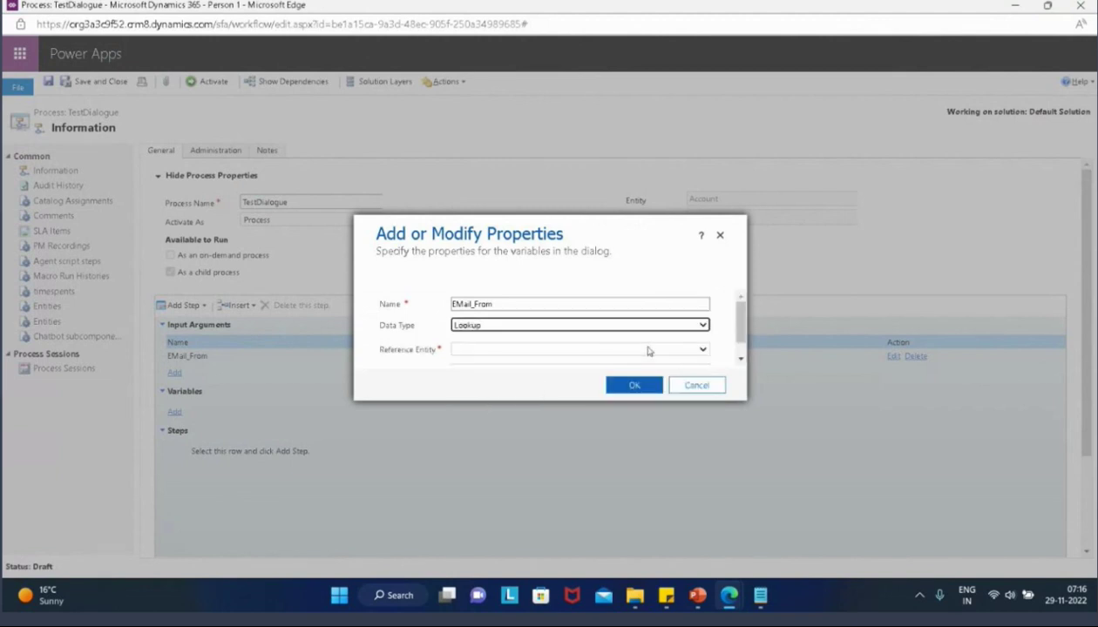
pyautogui.click(647, 349)
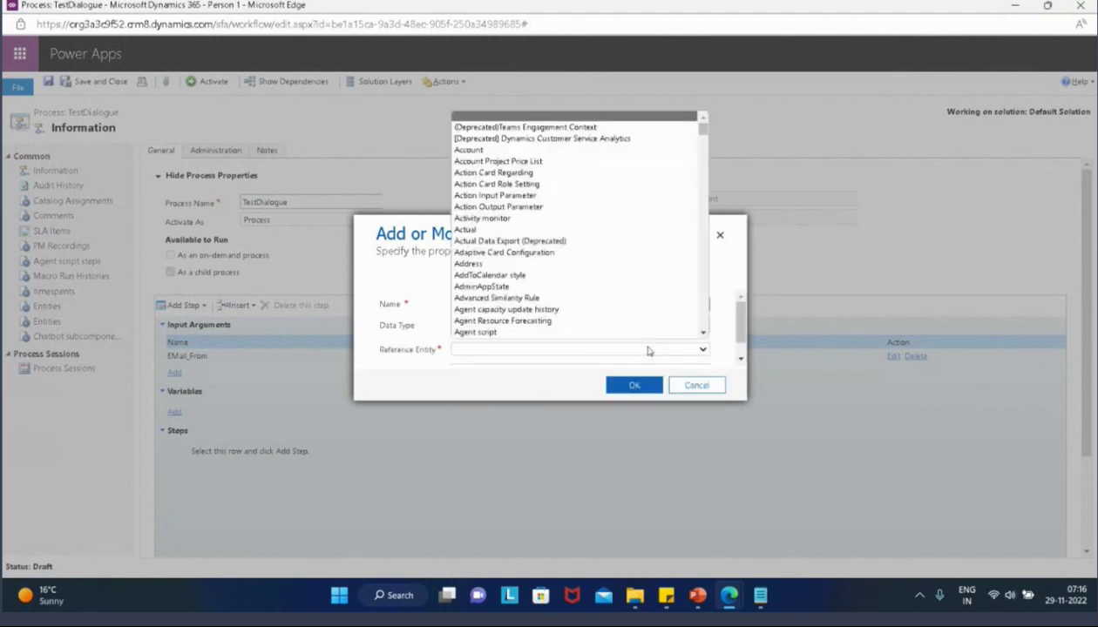
pyautogui.click(628, 150)
pyautogui.scroll(-1, 730, 358)
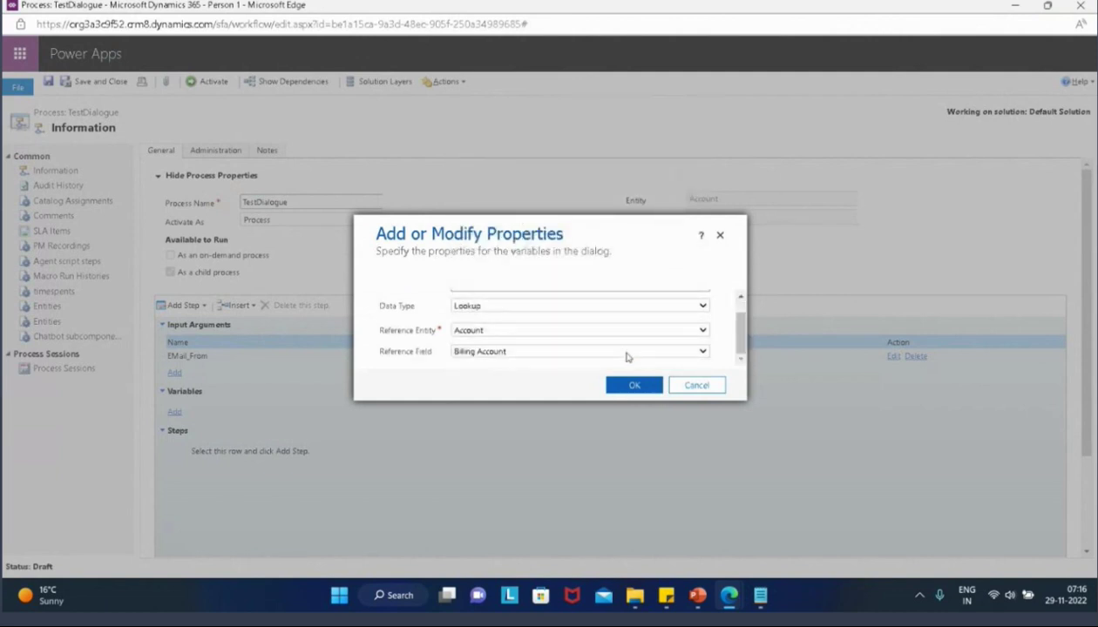
# Step: Set its reference field to Primary Contact and save it uniquely as 'EMail_From_Var'
pyautogui.click(626, 352)
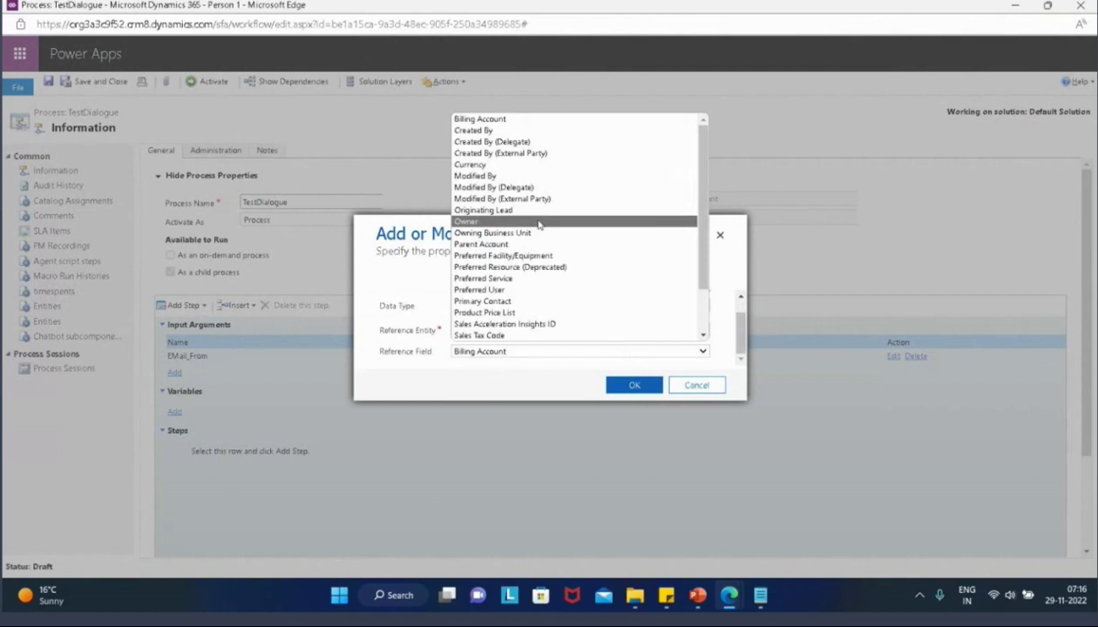
pyautogui.press('m')
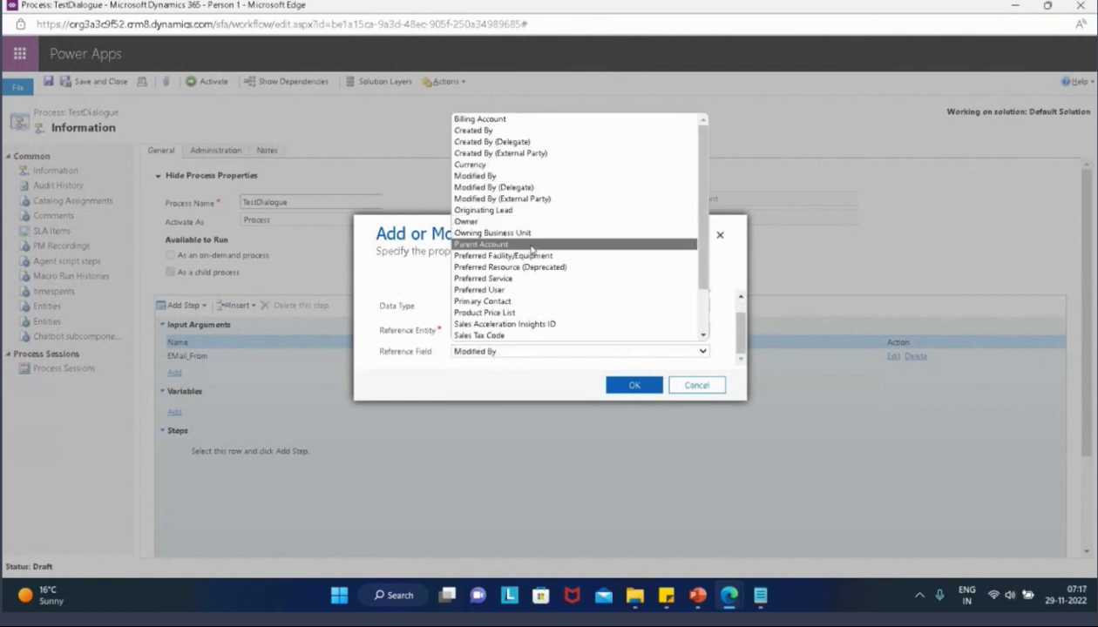
pyautogui.scroll(-2, 531, 250)
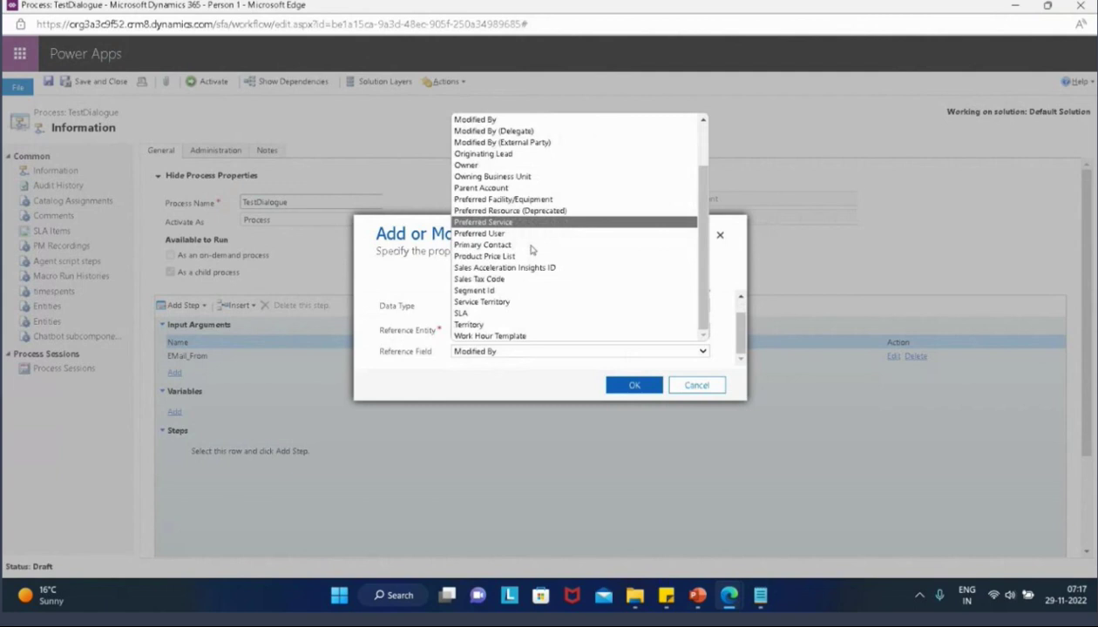
pyautogui.scroll(2, 515, 122)
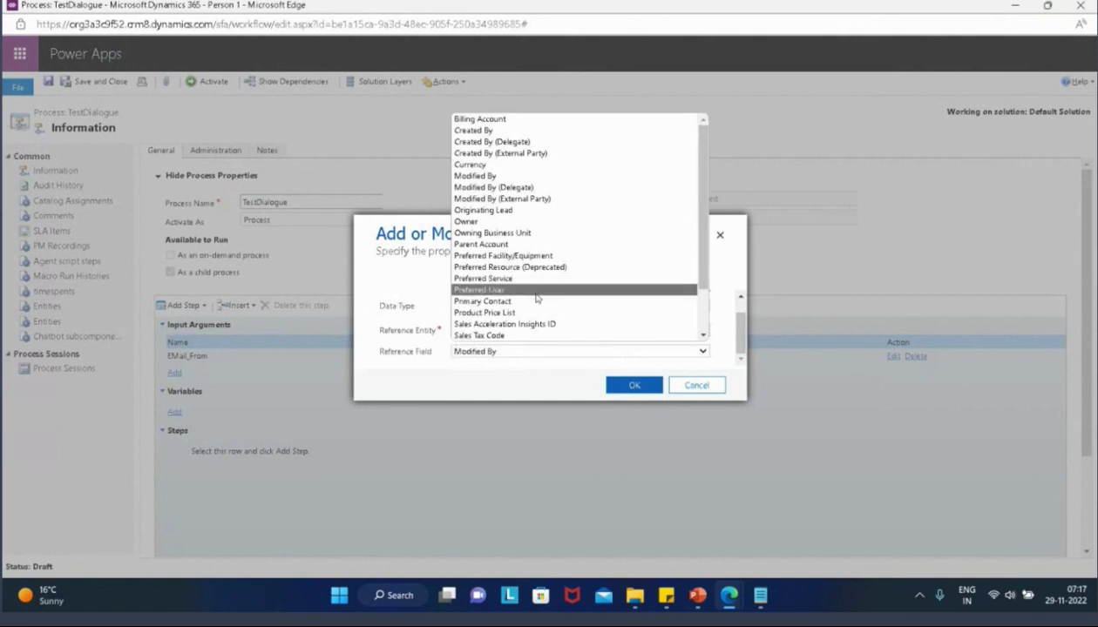
pyautogui.scroll(-1, 532, 305)
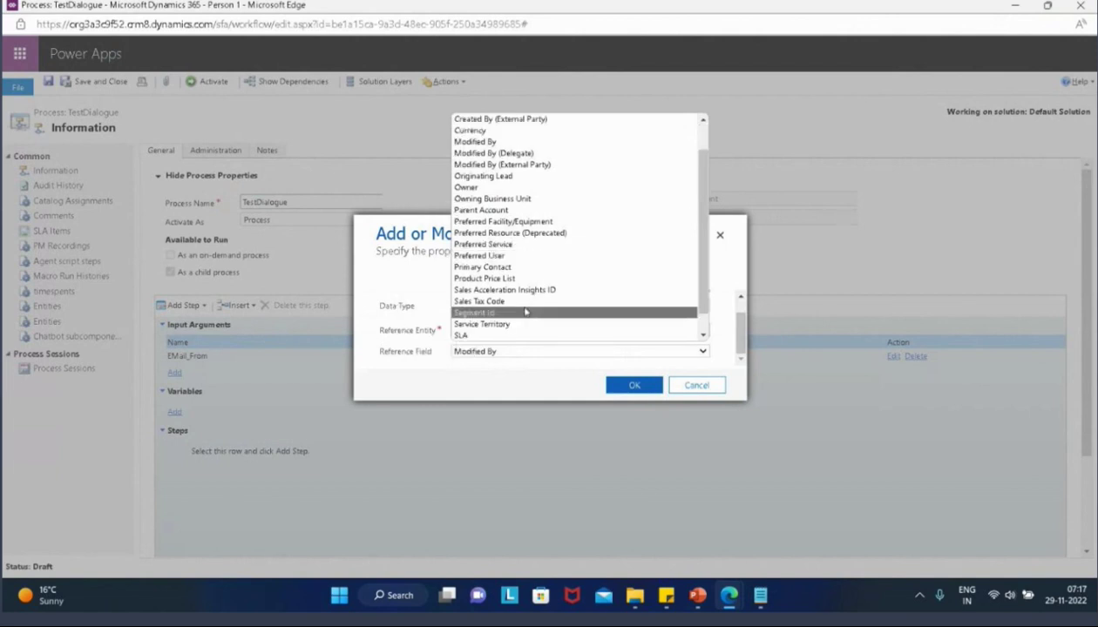
pyautogui.scroll(-1, 526, 312)
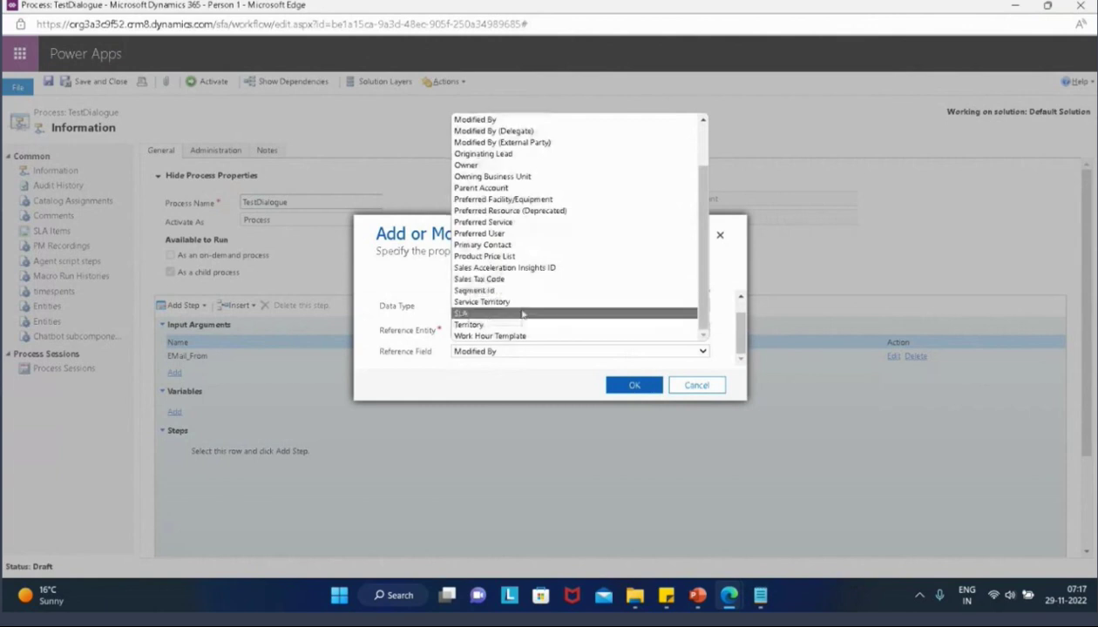
pyautogui.scroll(2, 512, 290)
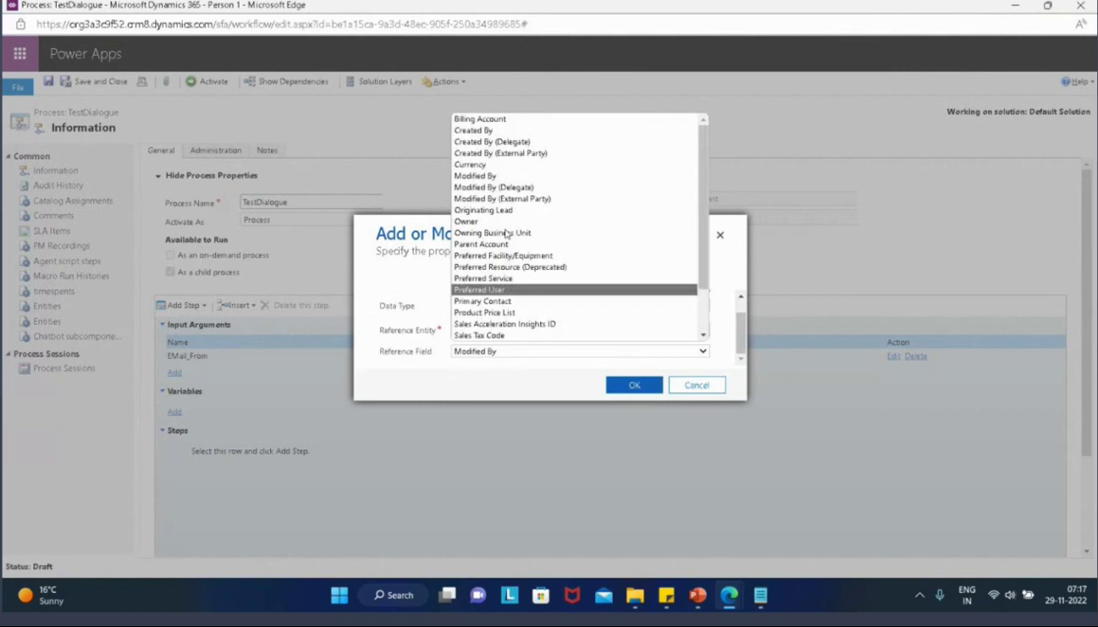
pyautogui.click(514, 303)
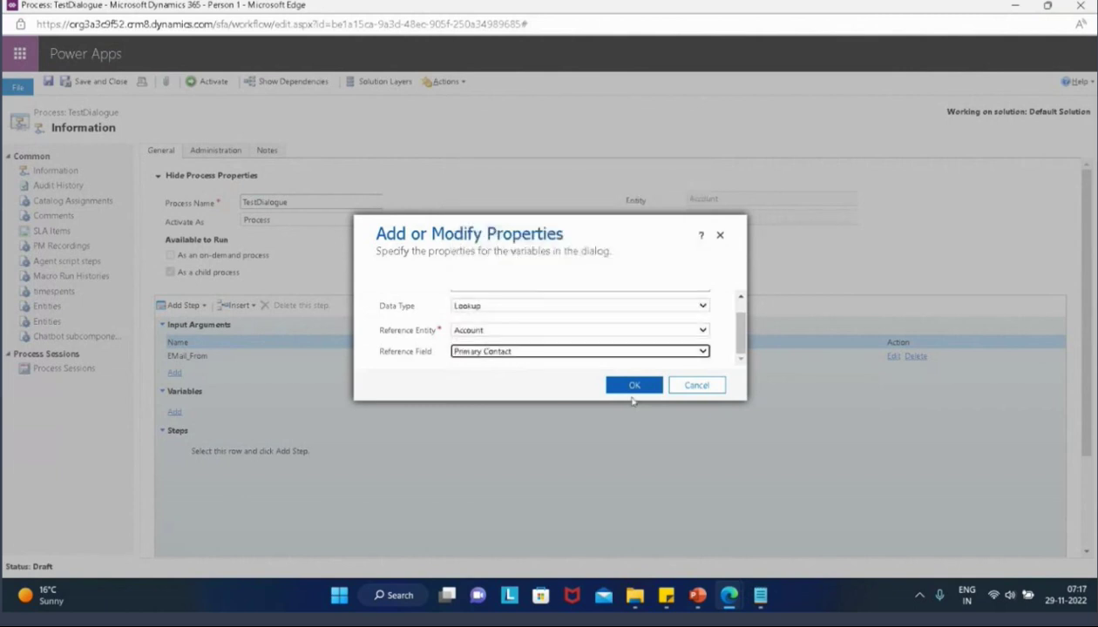
pyautogui.click(634, 385)
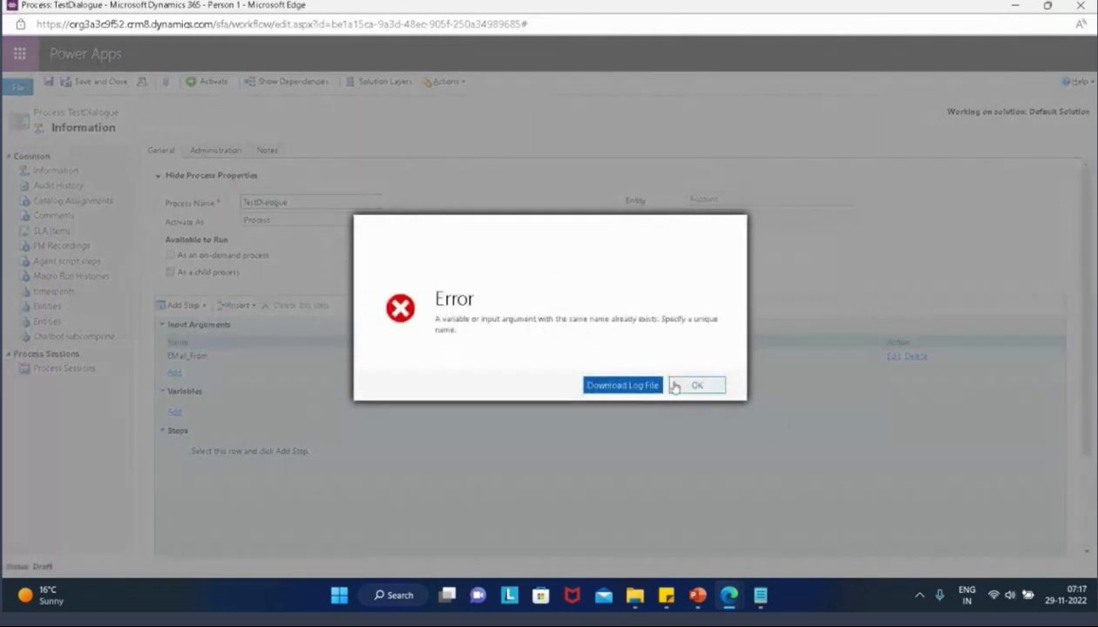
pyautogui.click(675, 386)
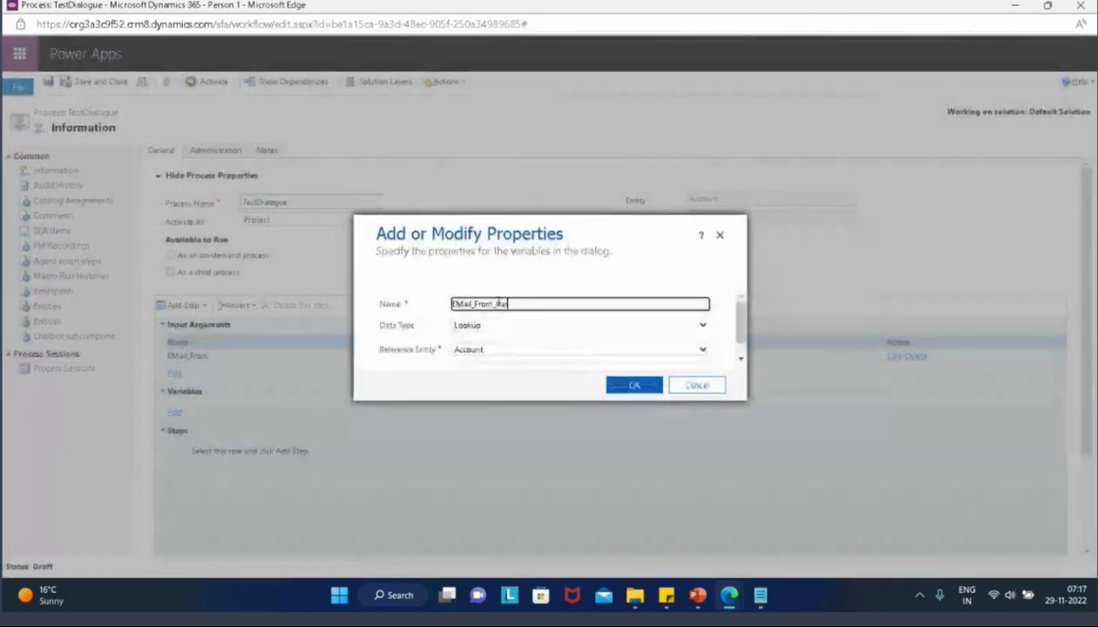
pyautogui.click(634, 387)
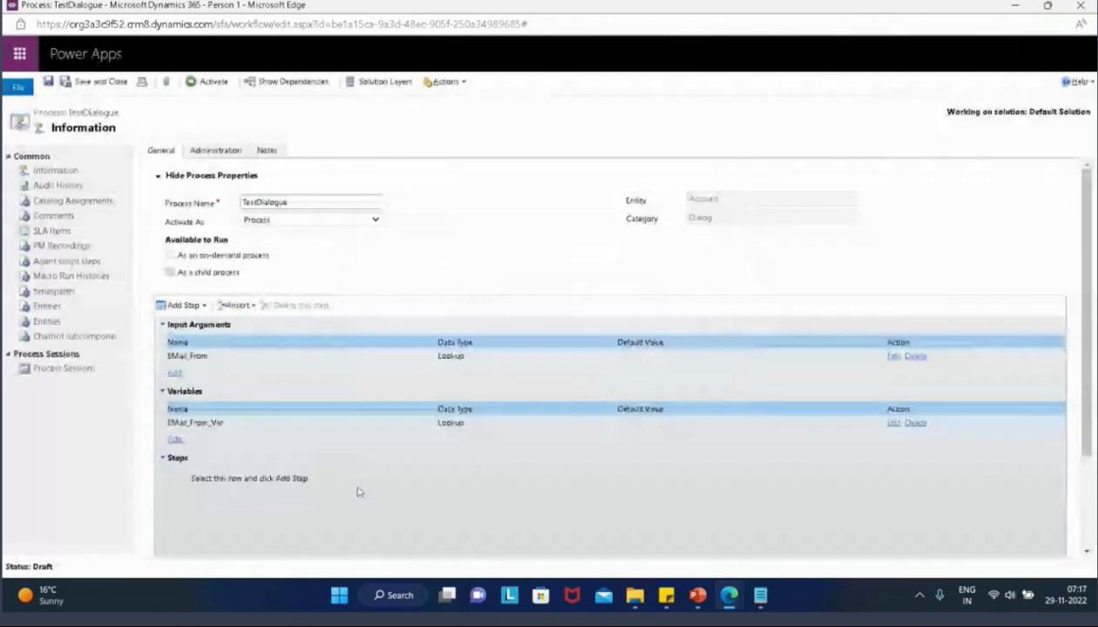
# Step: Add a Page step described 'Send EMail Dynamically'
pyautogui.scroll(-3, 384, 488)
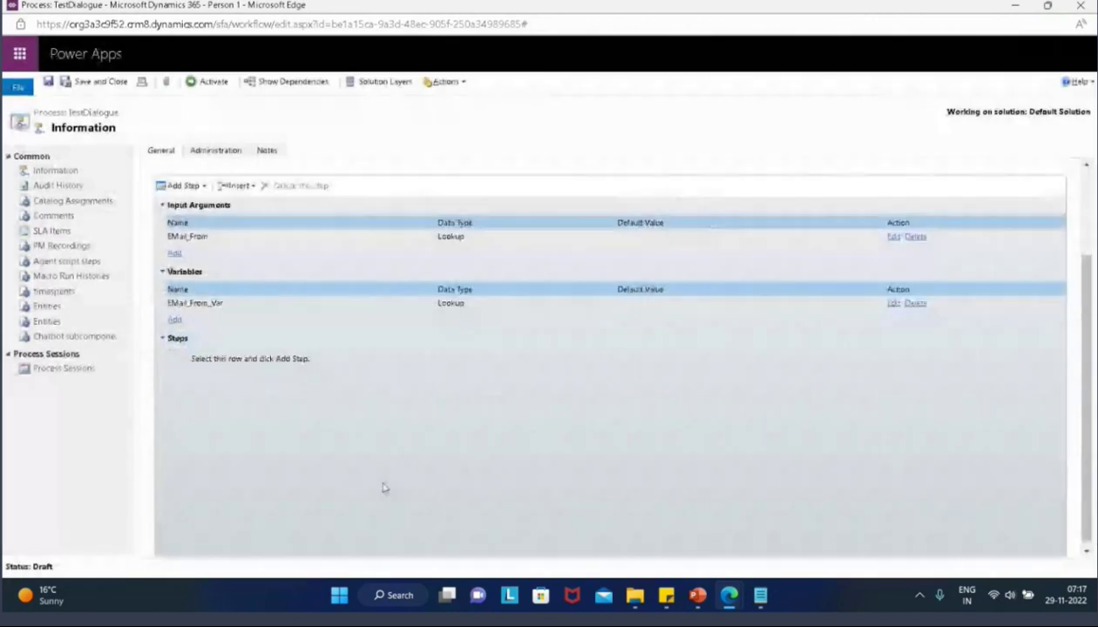
pyautogui.click(297, 407)
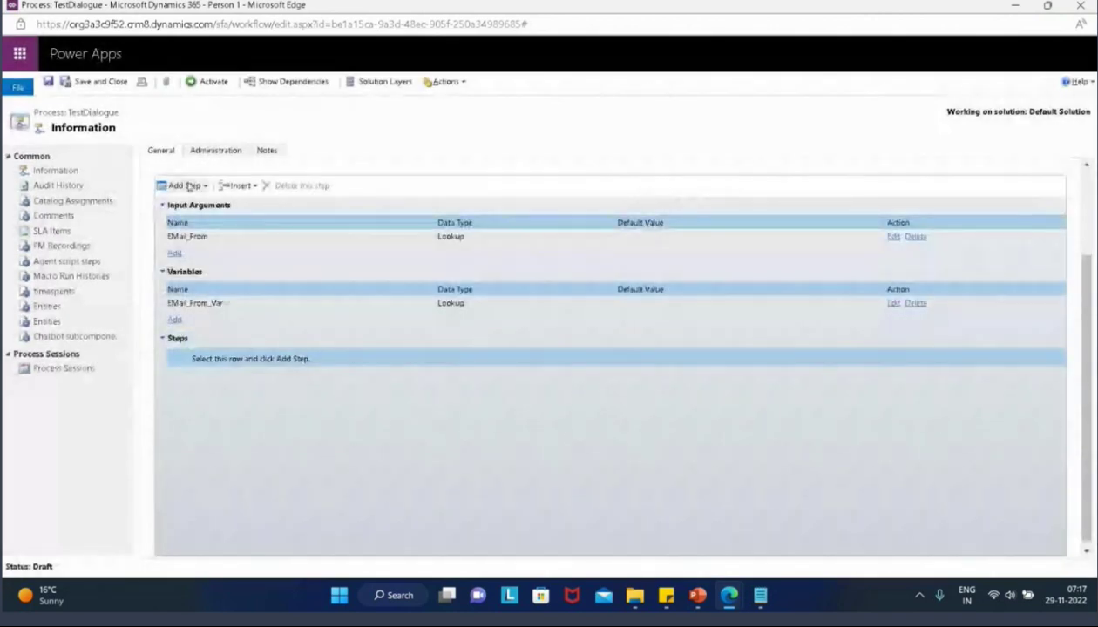
pyautogui.click(204, 186)
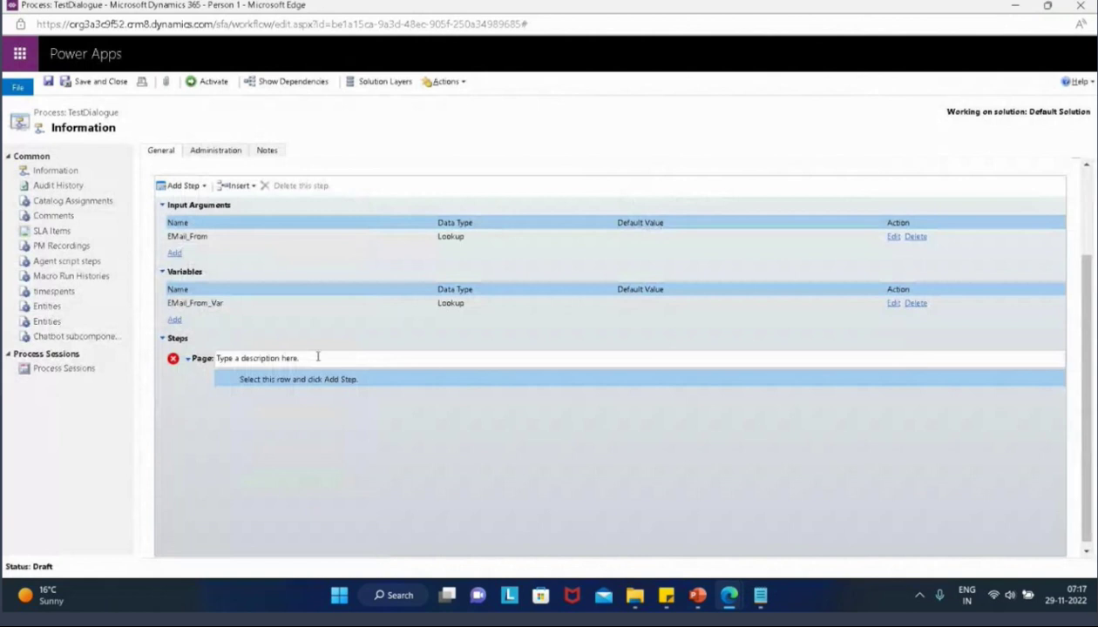
pyautogui.click(318, 357)
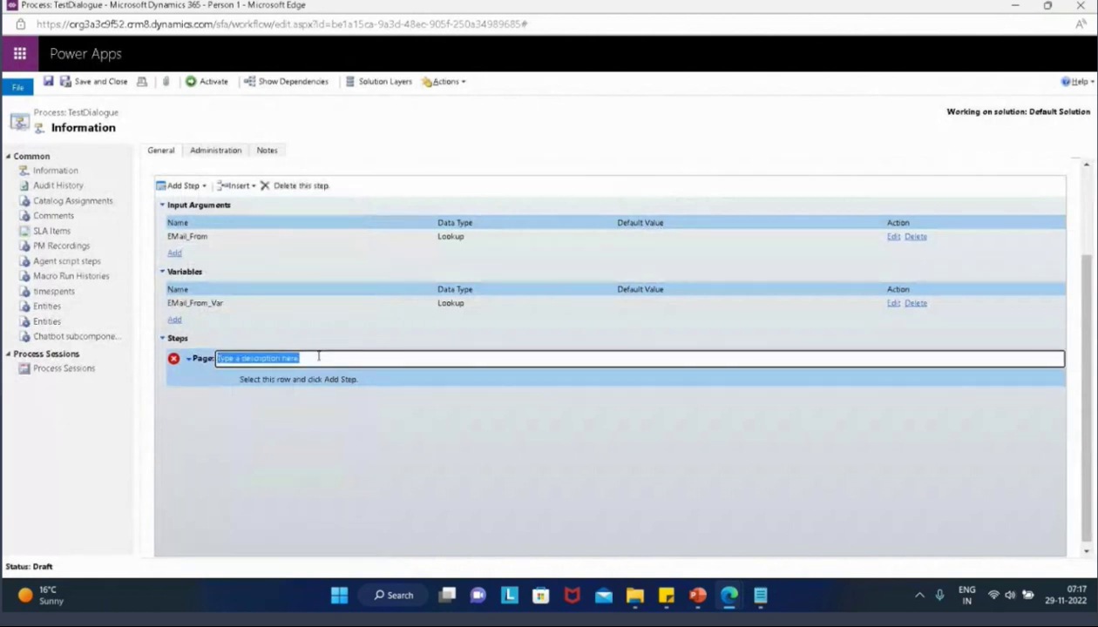
pyautogui.write('Send EMai')
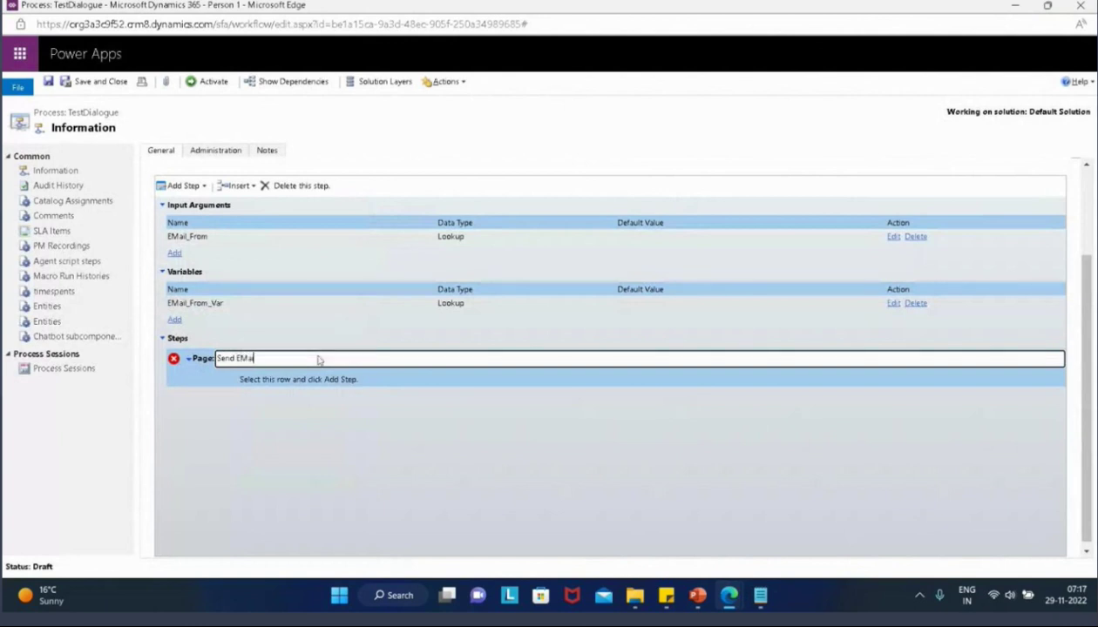
pyautogui.write('l Dynamically')
pyautogui.click(392, 384)
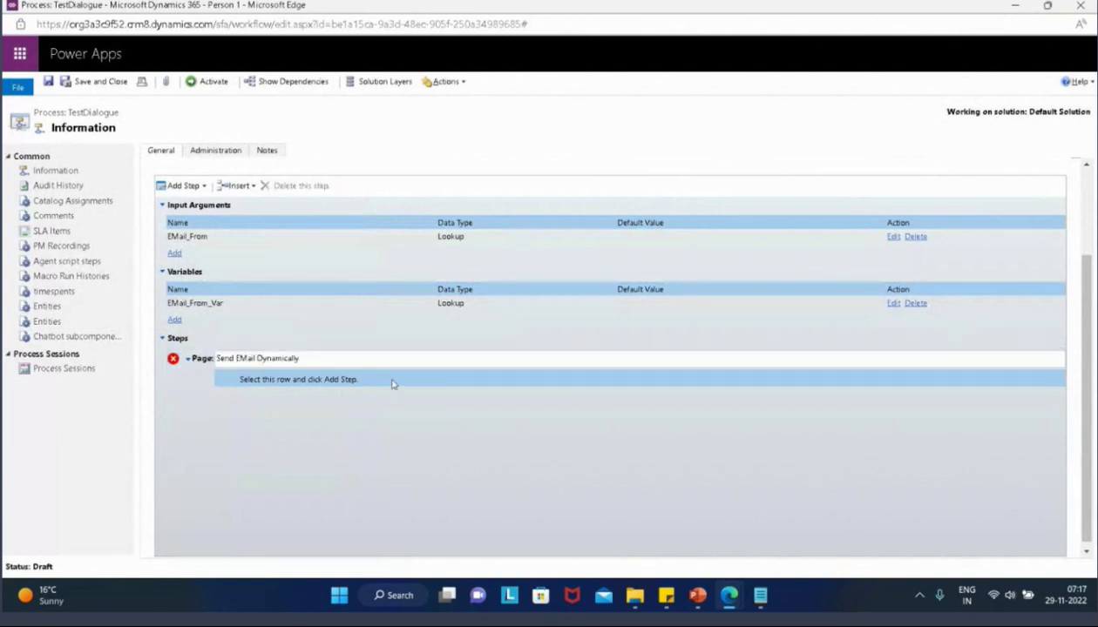
# Step: Add a Prompt and Response step to the page described 'Accept Email value'
pyautogui.click(206, 185)
pyautogui.click(218, 241)
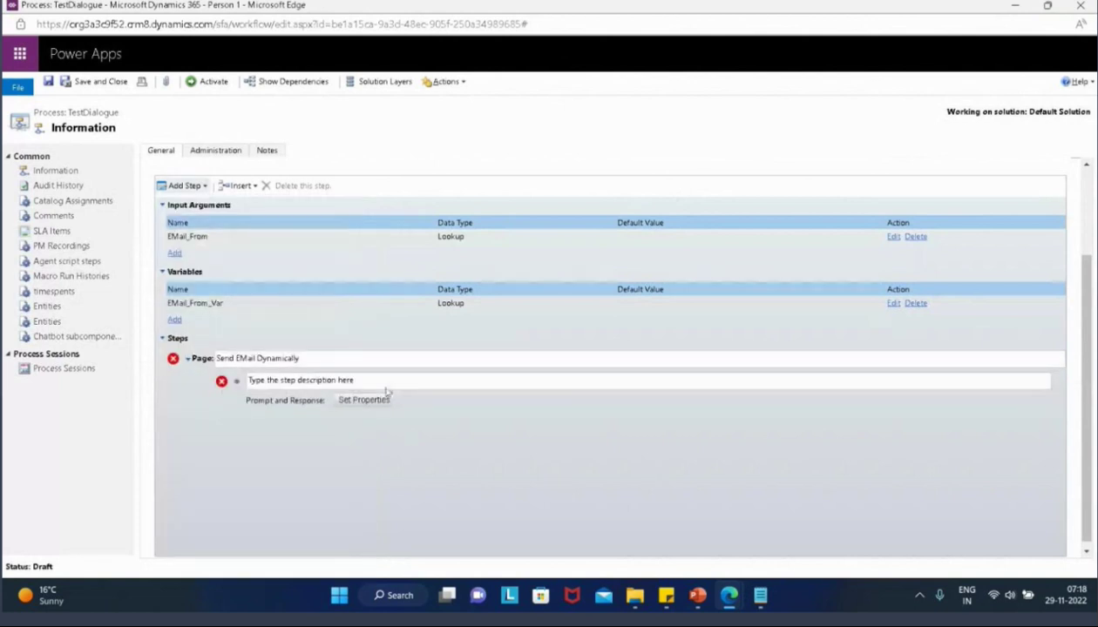
pyautogui.click(383, 382)
pyautogui.write('ACce')
pyautogui.press('BackSpace')
pyautogui.press('BackSpace')
pyautogui.press('BackSpace')
pyautogui.press('BackSpace')
pyautogui.write('Acept')
pyautogui.press('BackSpace')
pyautogui.press('BackSpace')
pyautogui.press('BackSpace')
pyautogui.write('cept e')
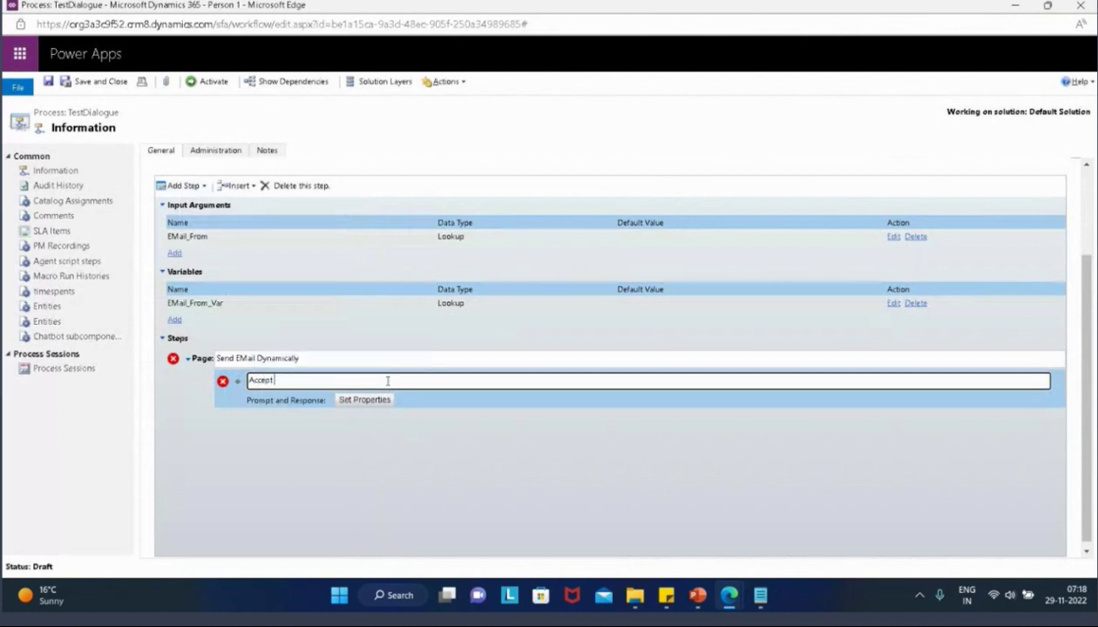
pyautogui.press('BackSpace')
pyautogui.write('Email')
pyautogui.write(' and')
pyautogui.press('BackSpace')
pyautogui.press('BackSpace')
pyautogui.press('BackSpace')
pyautogui.press('BackSpace')
pyautogui.write('value')
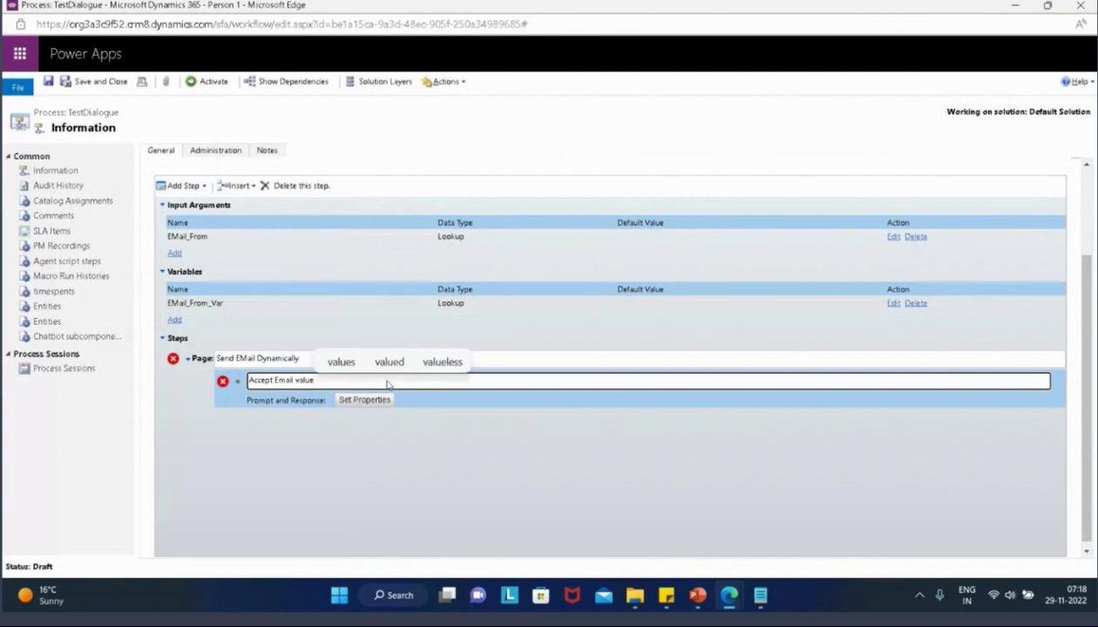
# Step: Give the prompt the text 'Enter Email' with a Single Line text response and save
pyautogui.click(366, 400)
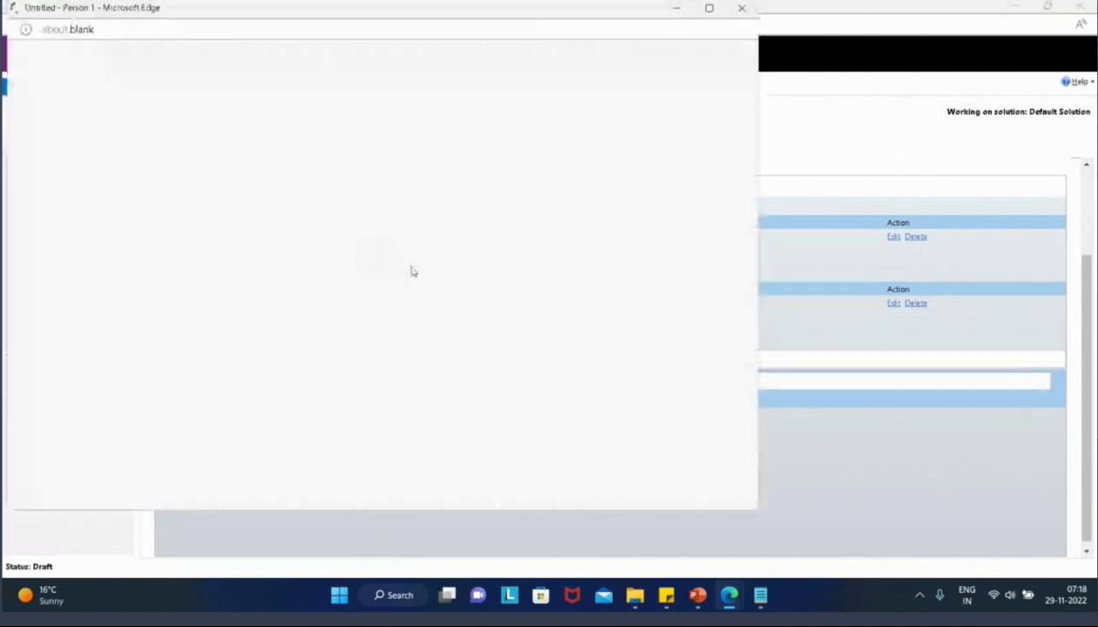
pyautogui.moveTo(555, 16); pyautogui.dragTo(813, 46)
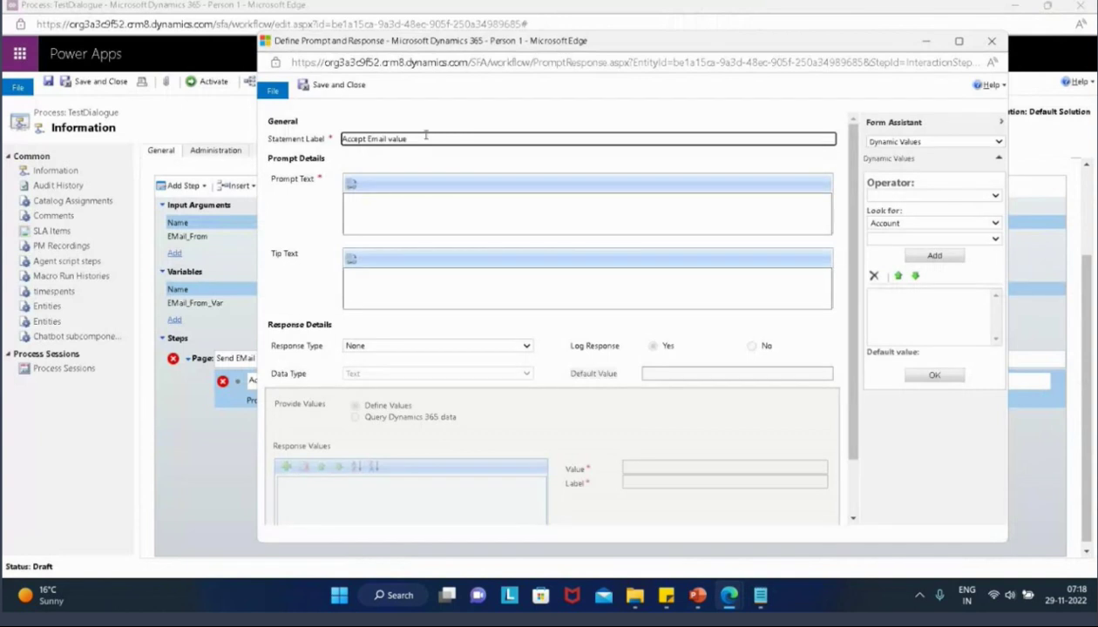
pyautogui.click(409, 203)
pyautogui.write('Enter Email')
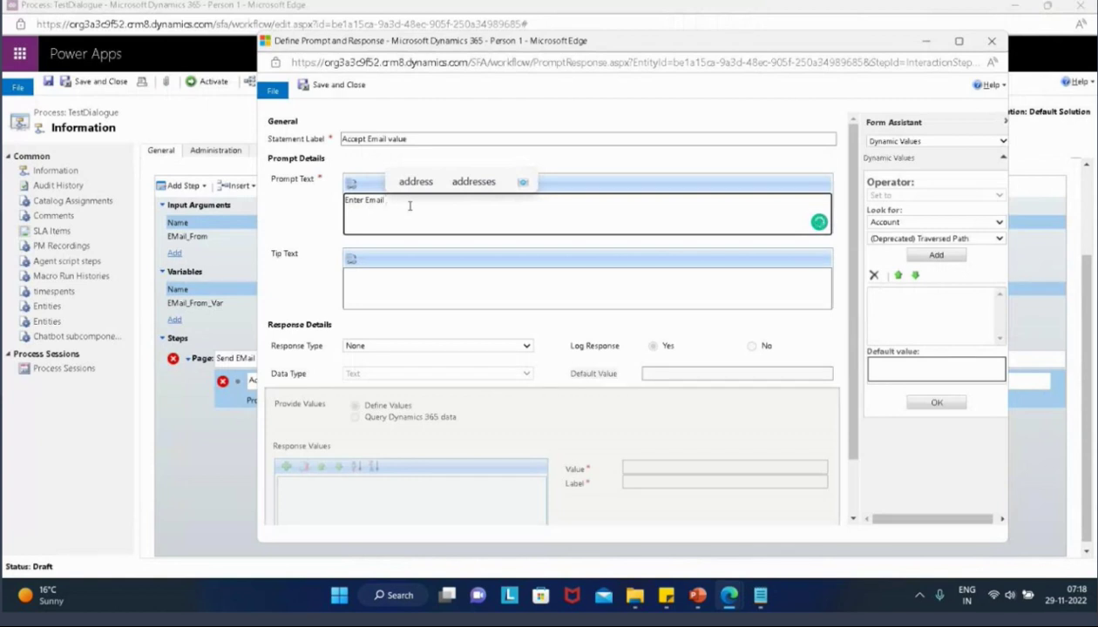
pyautogui.click(382, 289)
pyautogui.click(475, 349)
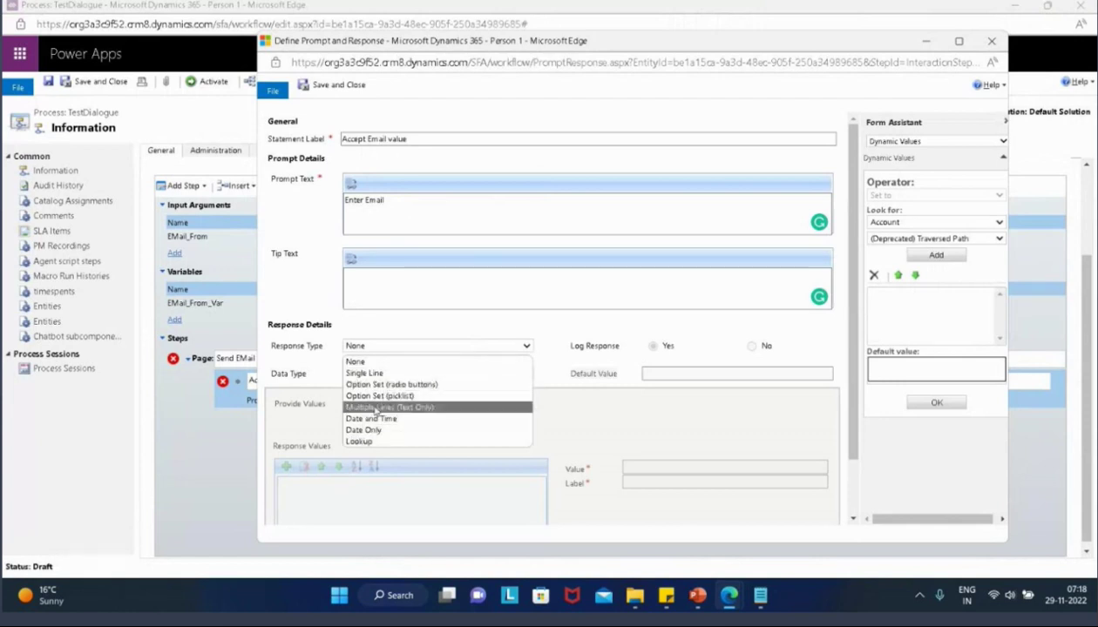
pyautogui.click(378, 373)
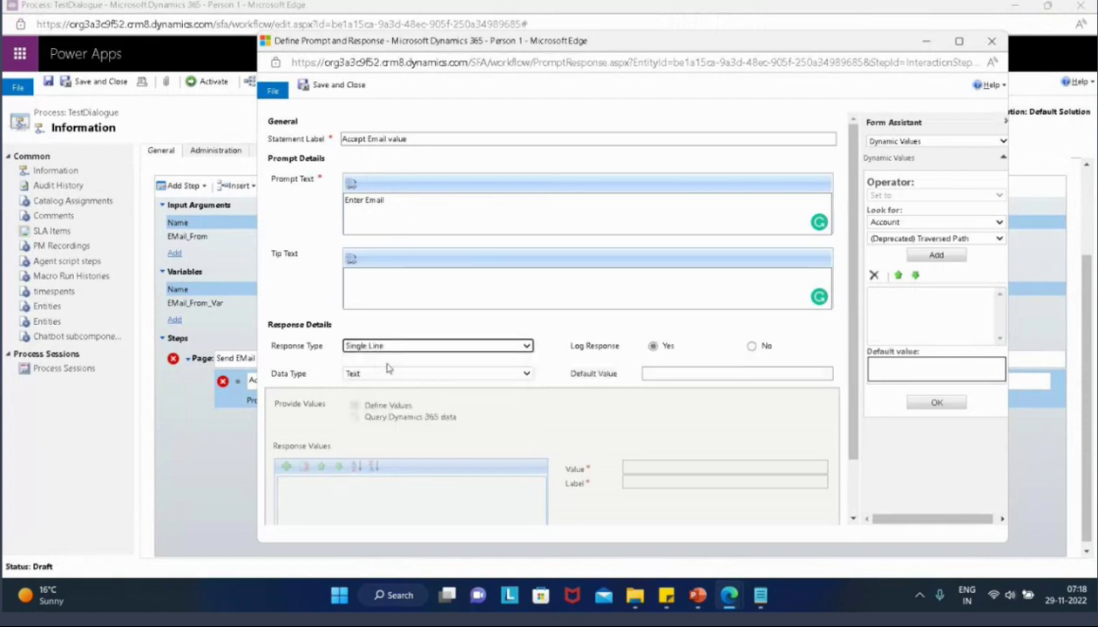
pyautogui.scroll(-1, 314, 421)
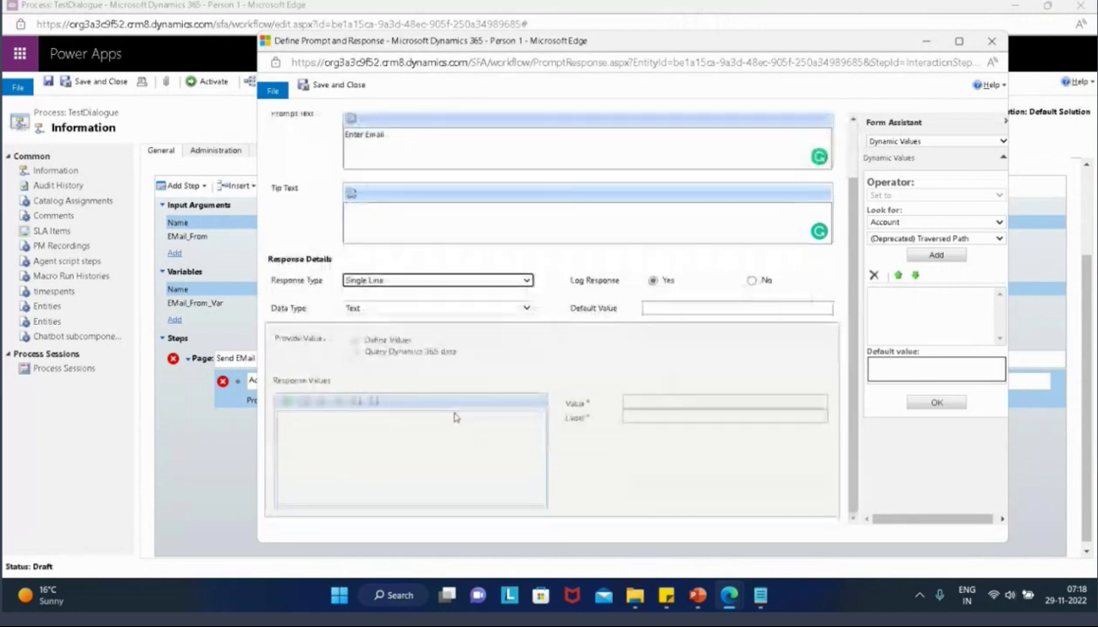
pyautogui.scroll(1, 592, 392)
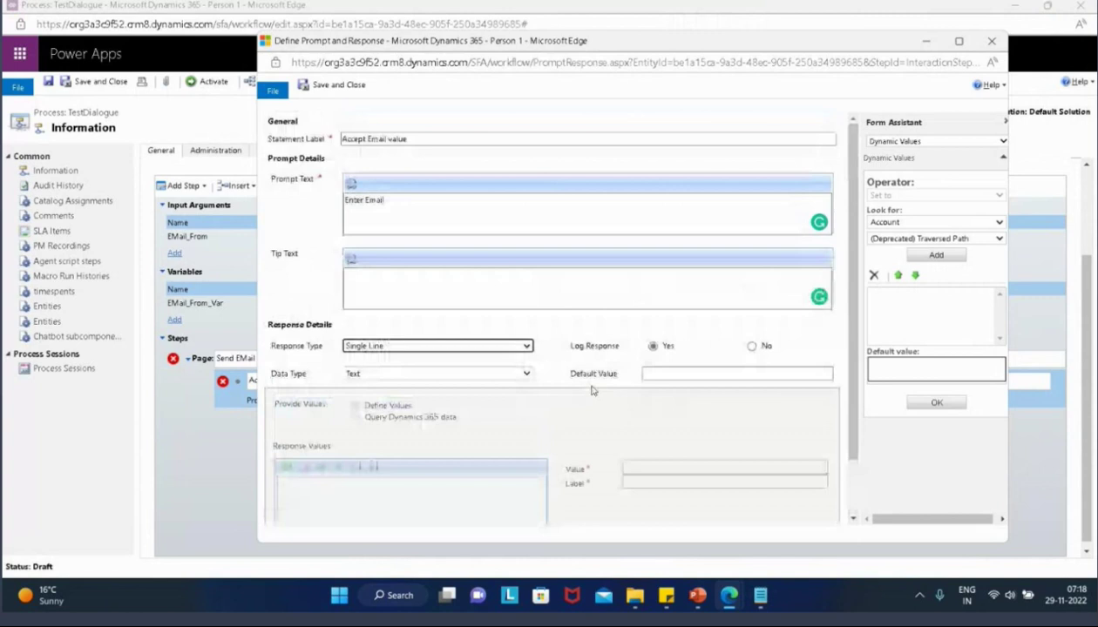
pyautogui.click(339, 85)
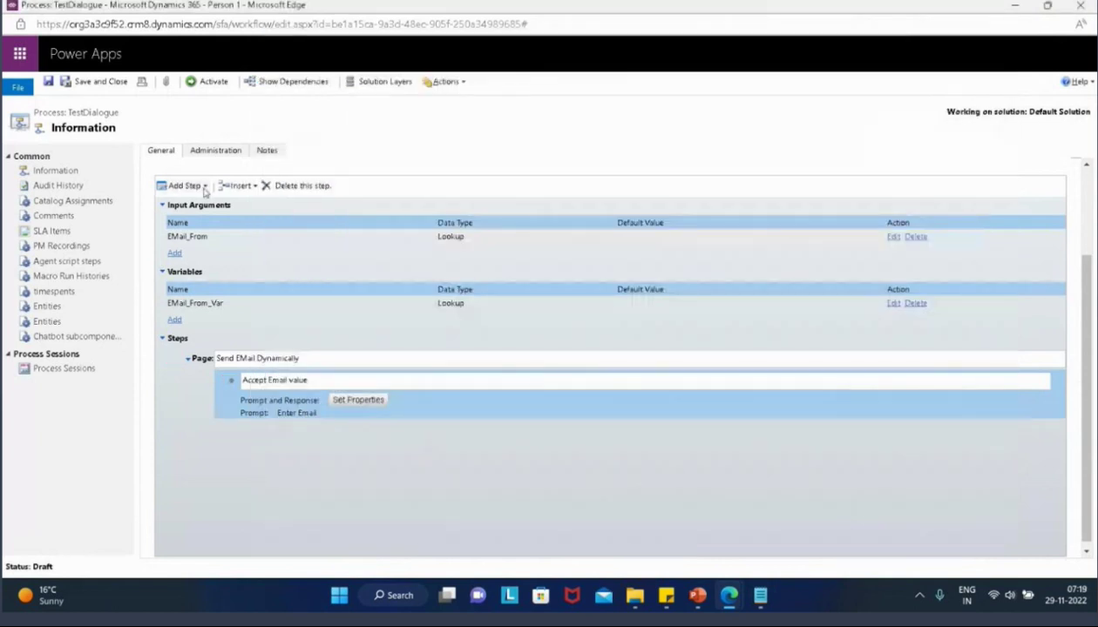
# Step: Add a new stage after the page, described 'Assign Record to USer'
pyautogui.click(204, 187)
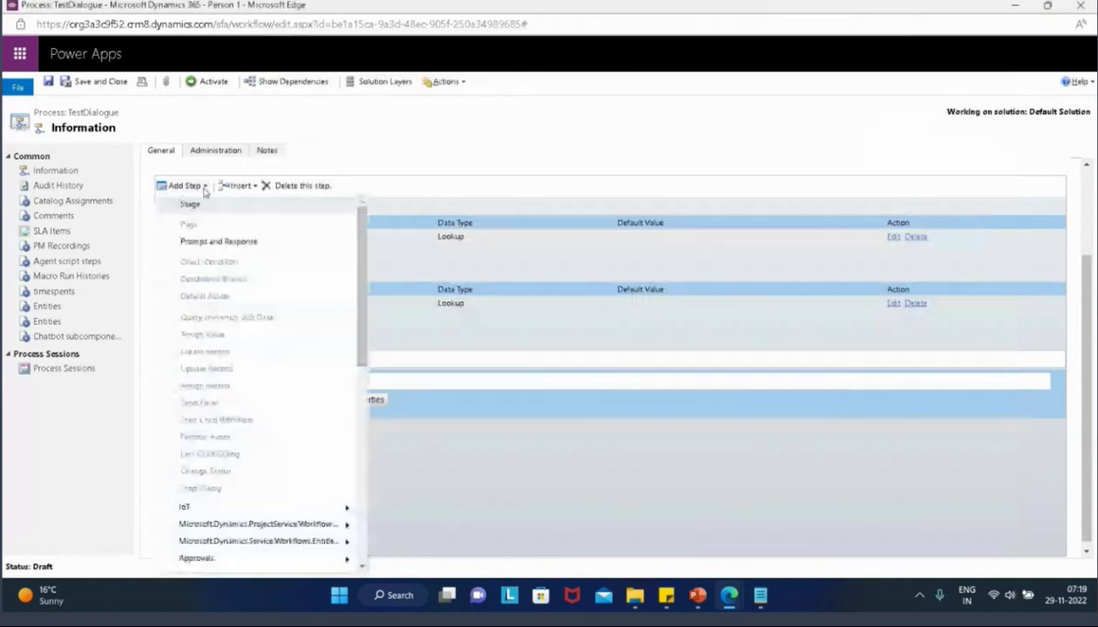
pyautogui.click(205, 206)
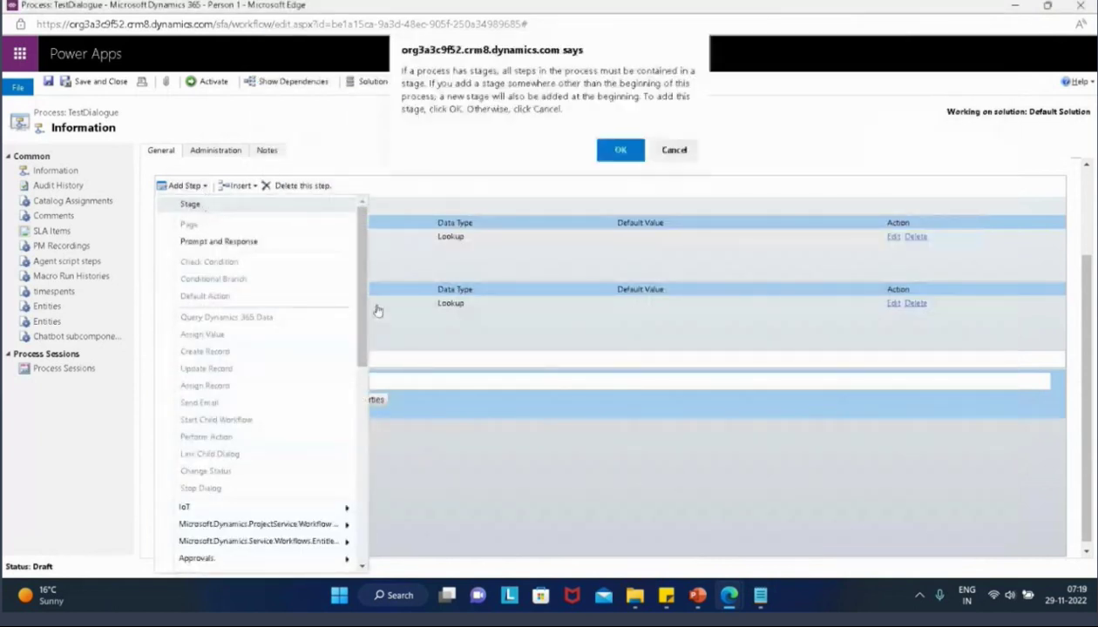
pyautogui.click(610, 153)
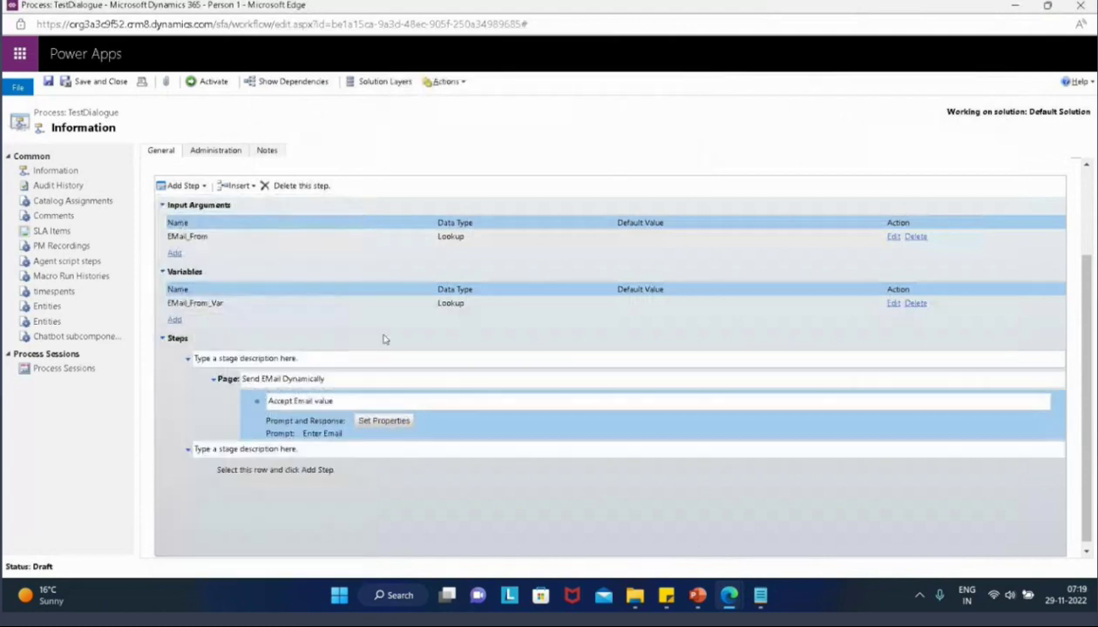
pyautogui.click(357, 449)
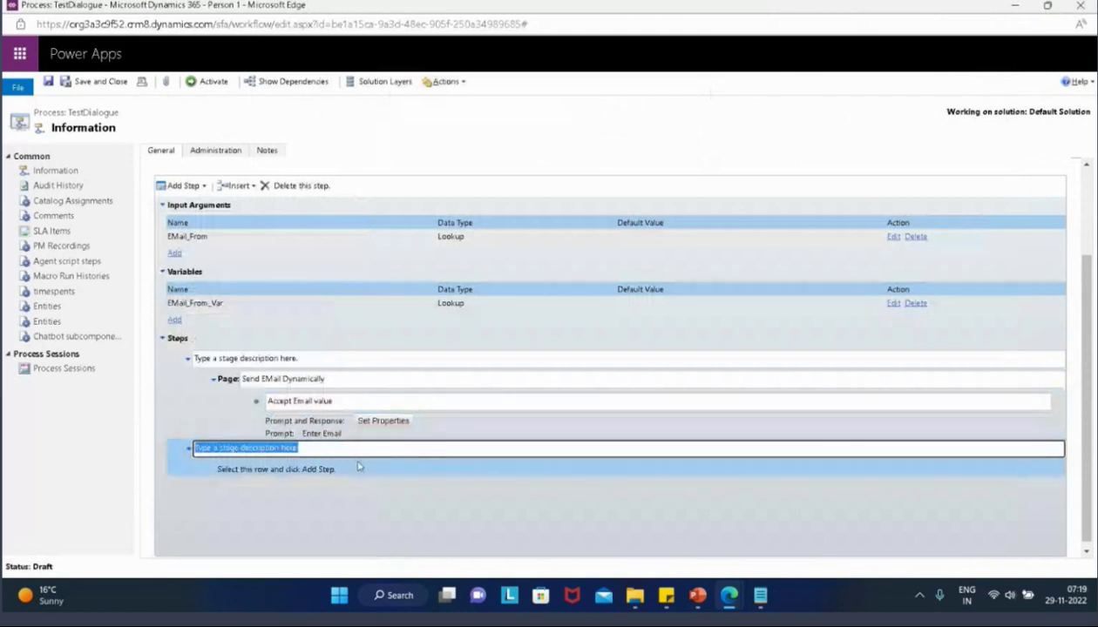
pyautogui.write('Assign RE')
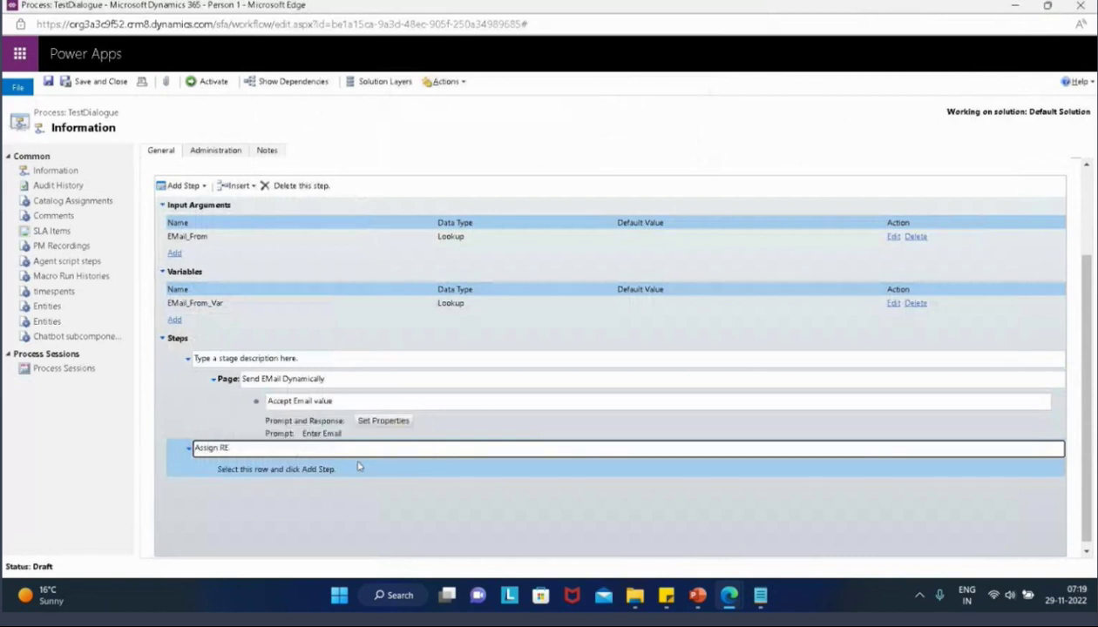
pyautogui.press('BackSpace')
pyautogui.write('ecord to ')
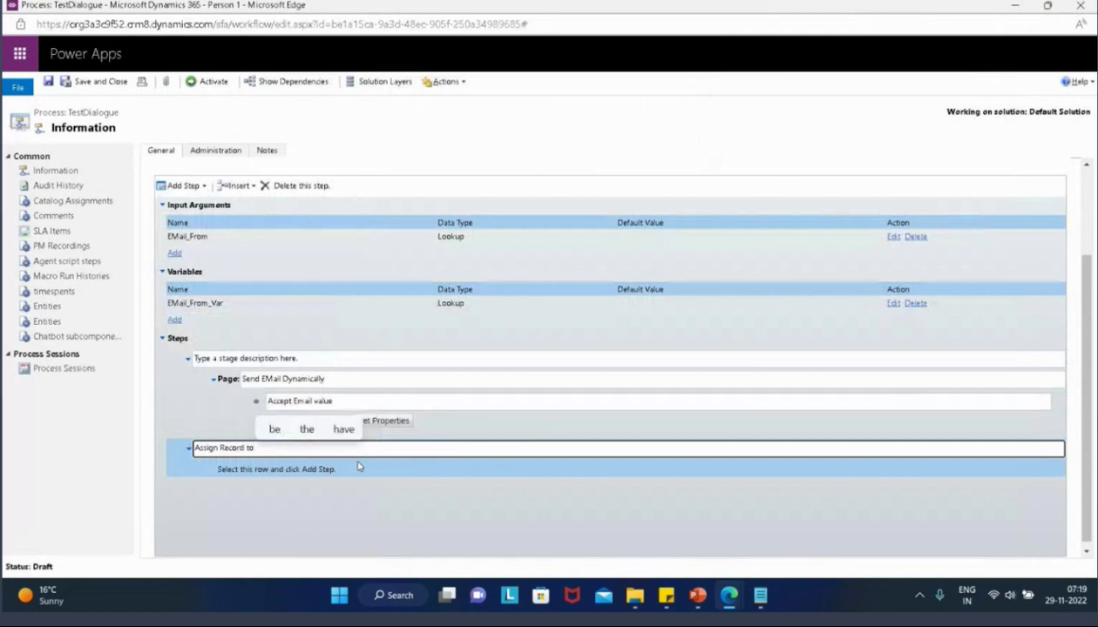
pyautogui.write('USer')
pyautogui.click(349, 472)
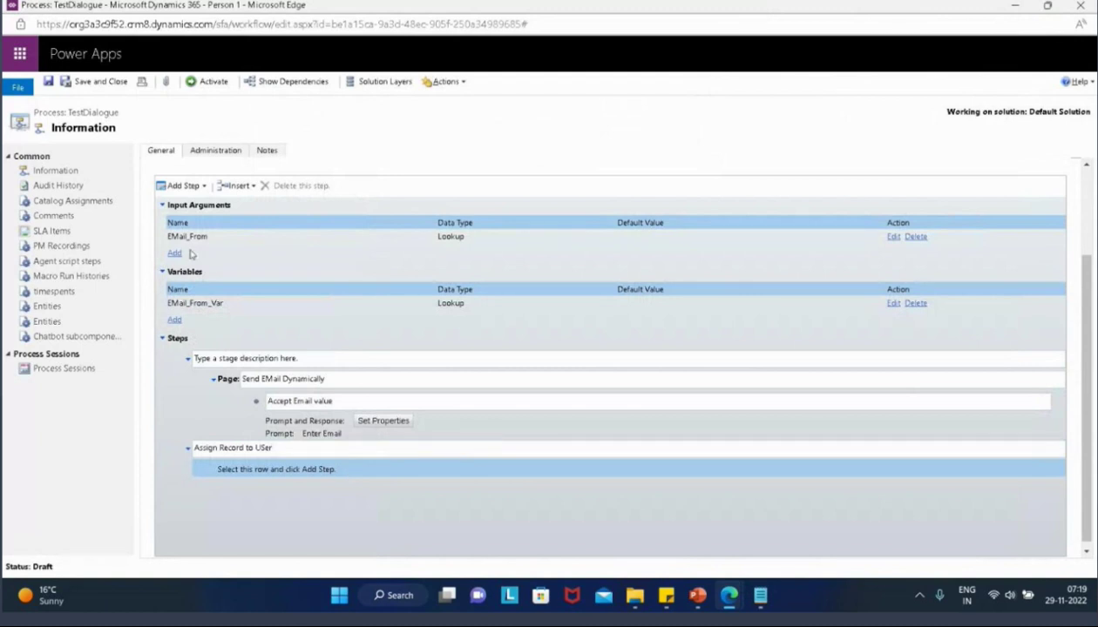
# Step: Add an Assign Record step to the stage and reword its description about assigning records to user
pyautogui.click(204, 186)
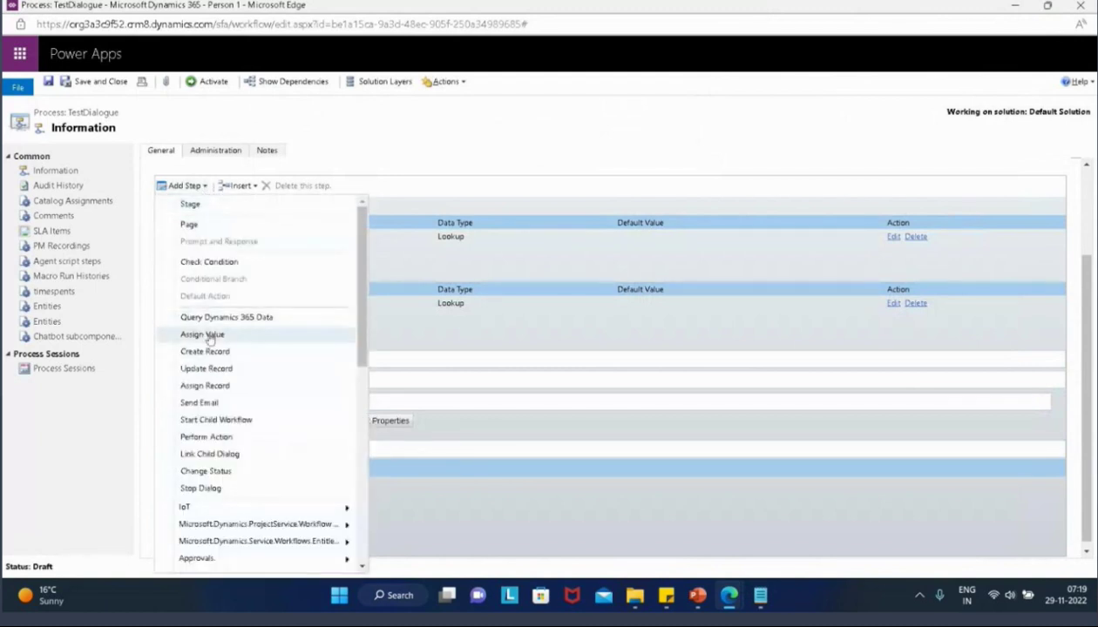
pyautogui.click(229, 386)
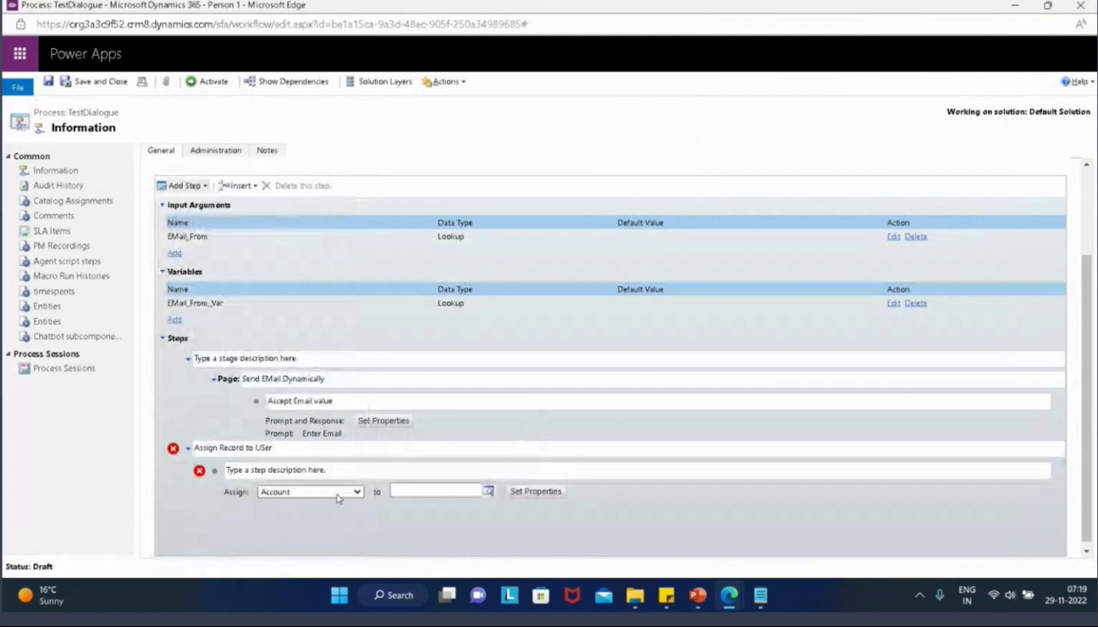
pyautogui.click(288, 447)
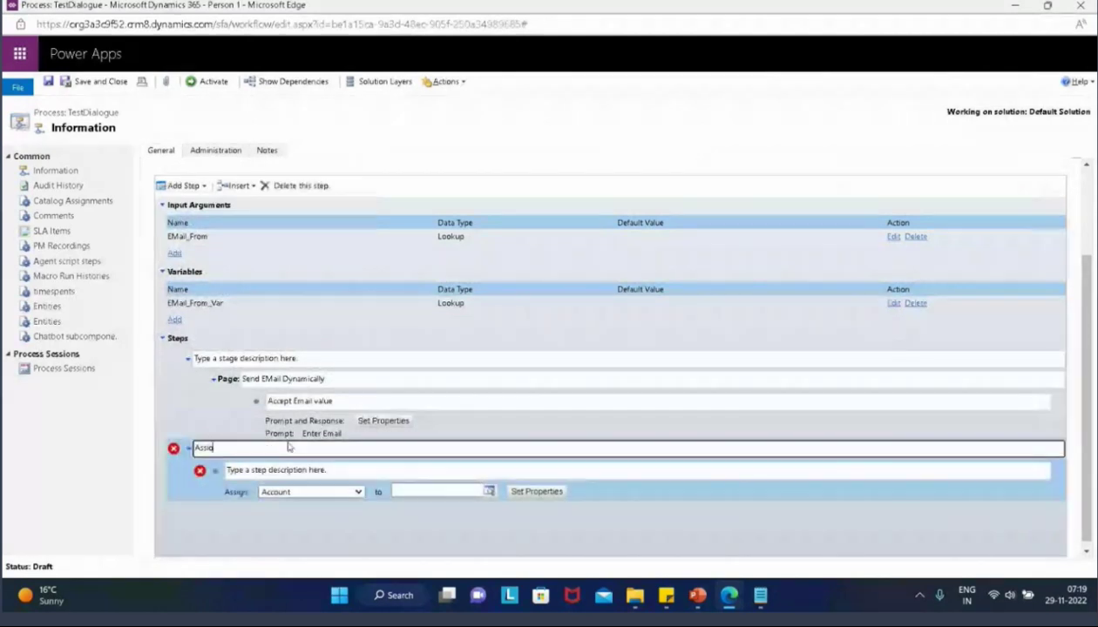
pyautogui.write('Assiogn the records')
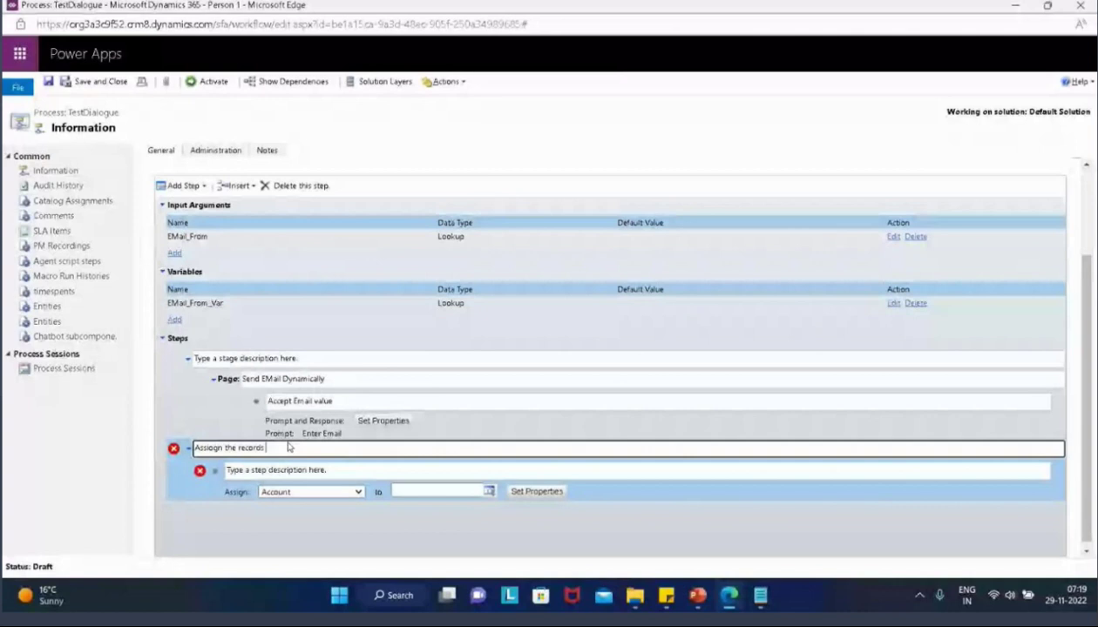
pyautogui.press('BackSpace')
pyautogui.write('to user')
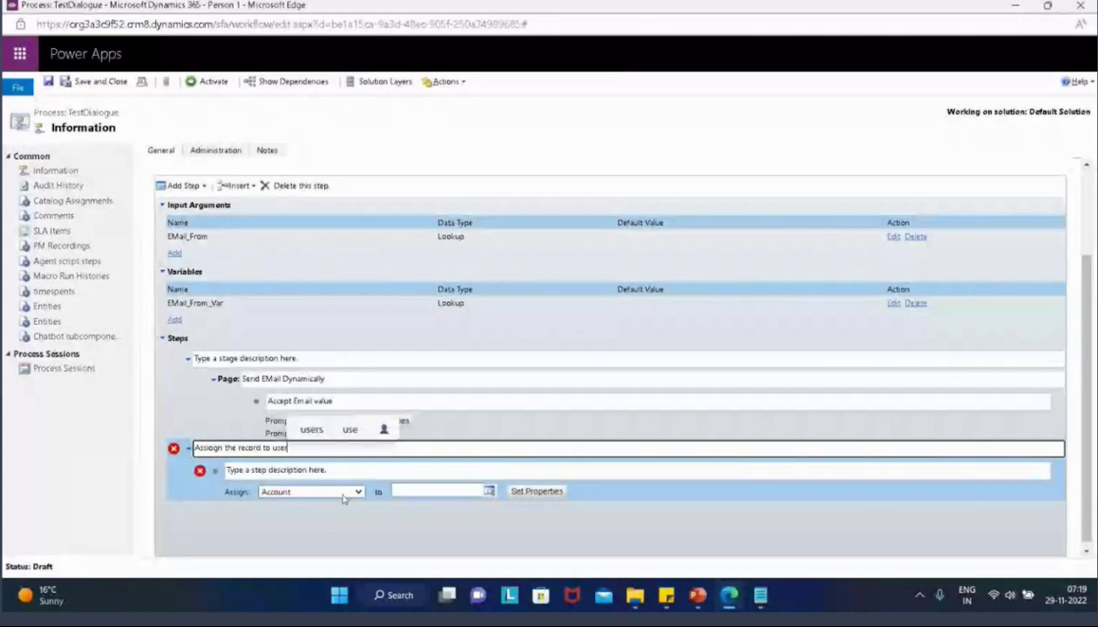
pyautogui.click(629, 507)
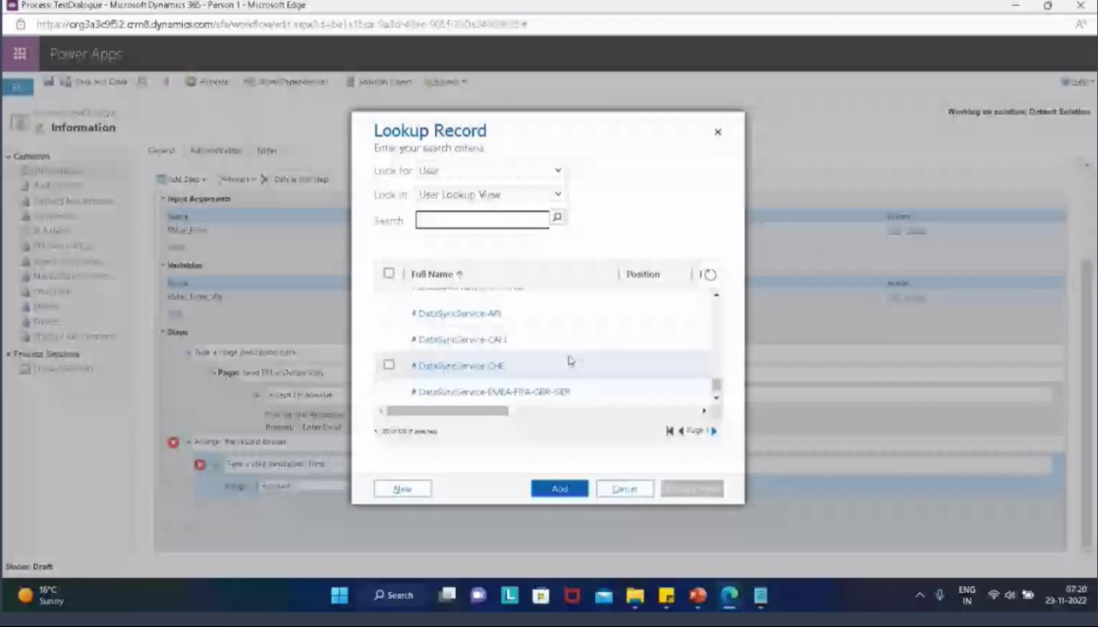
# Step: Search the assignee lookup and restrict Look in to Enabled Users
pyautogui.scroll(-1, 569, 361)
pyautogui.click(494, 221)
pyautogui.write('A')
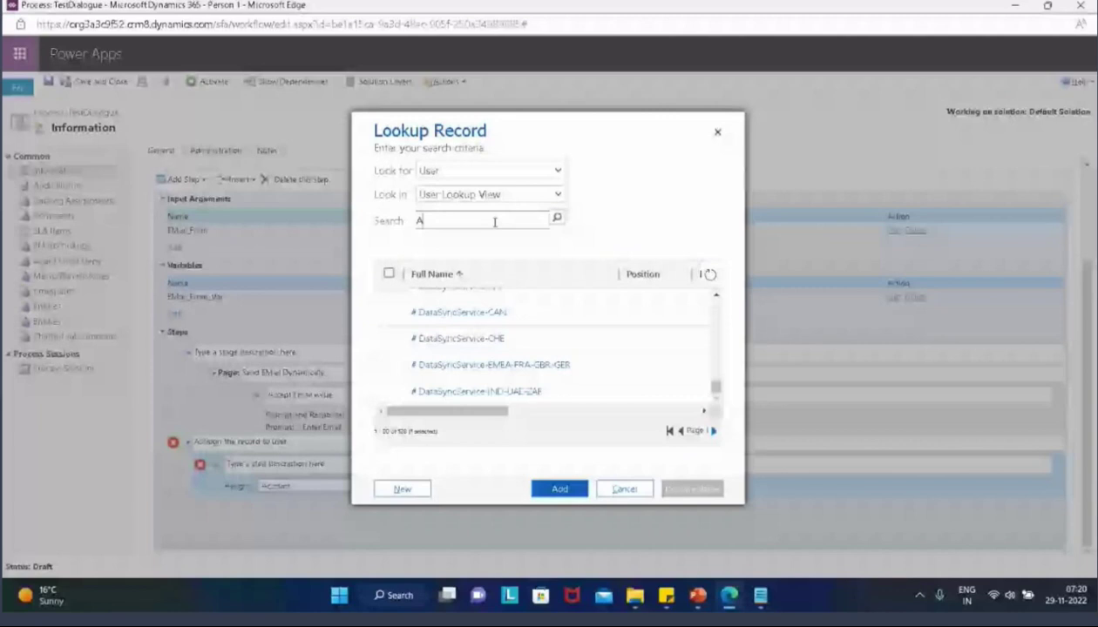
pyautogui.write('len*')
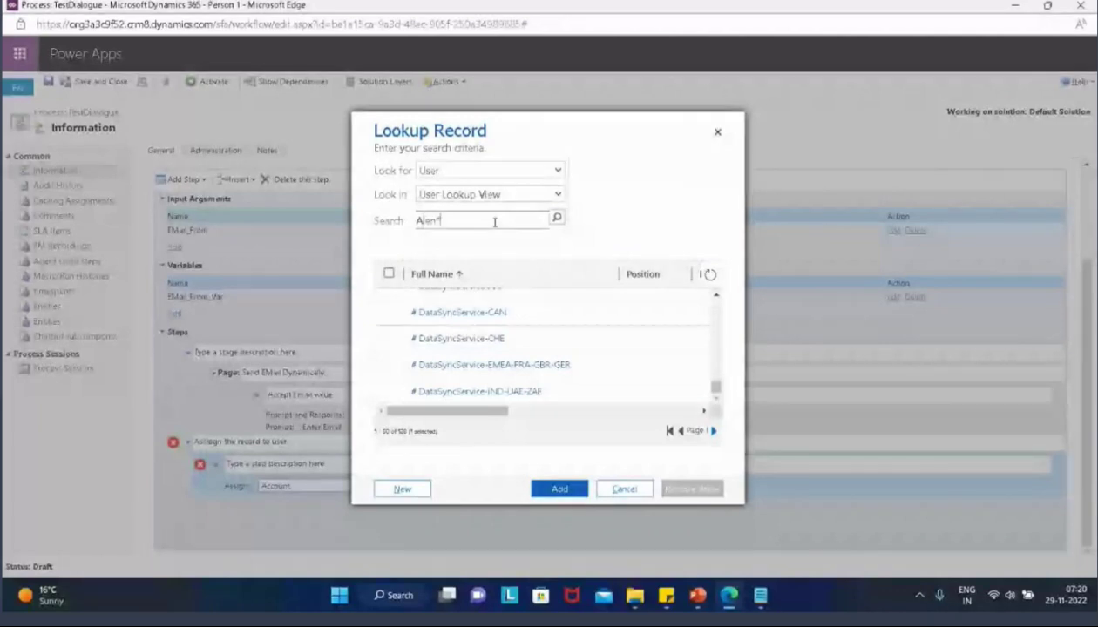
pyautogui.click(557, 218)
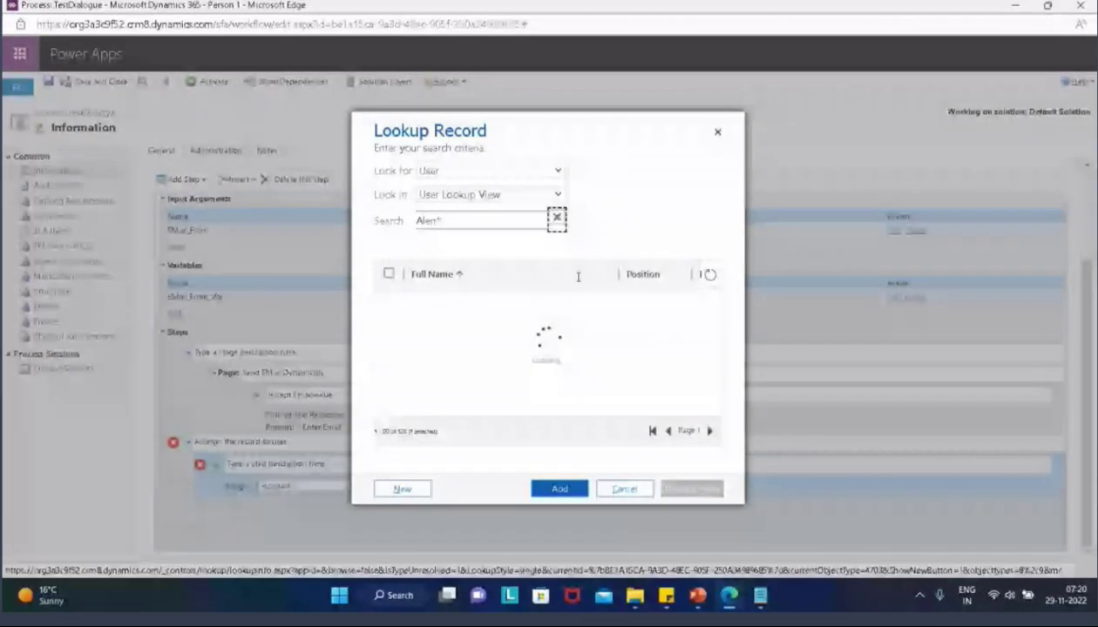
pyautogui.click(557, 218)
pyautogui.click(520, 194)
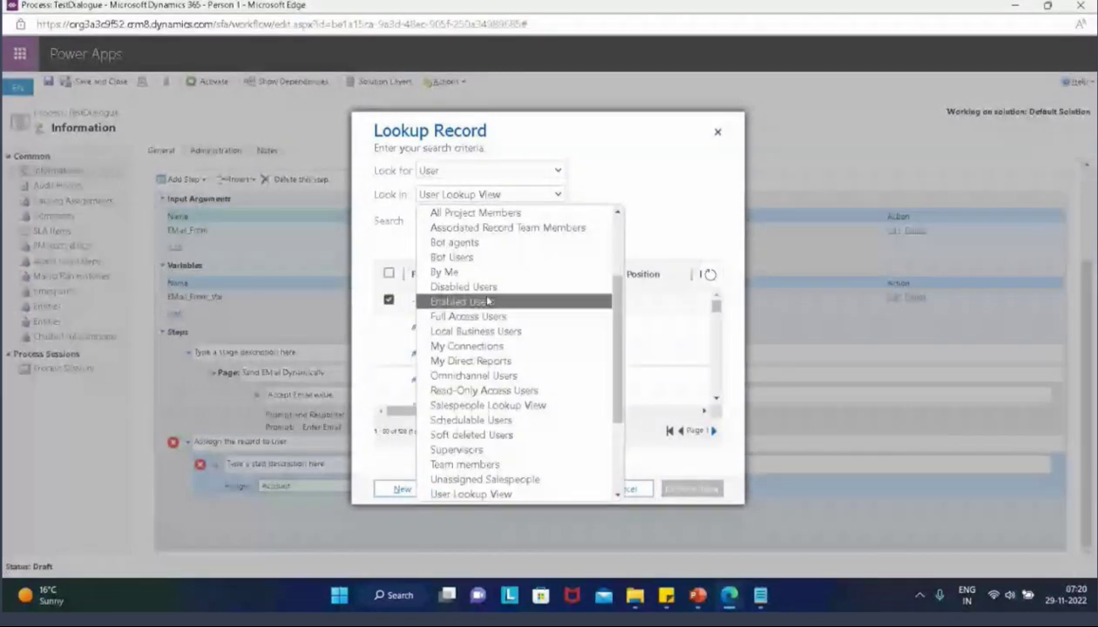
pyautogui.click(487, 301)
# Step: Search enabled users by name and set the found user as the Account's assignee
pyautogui.scroll(-5, 542, 347)
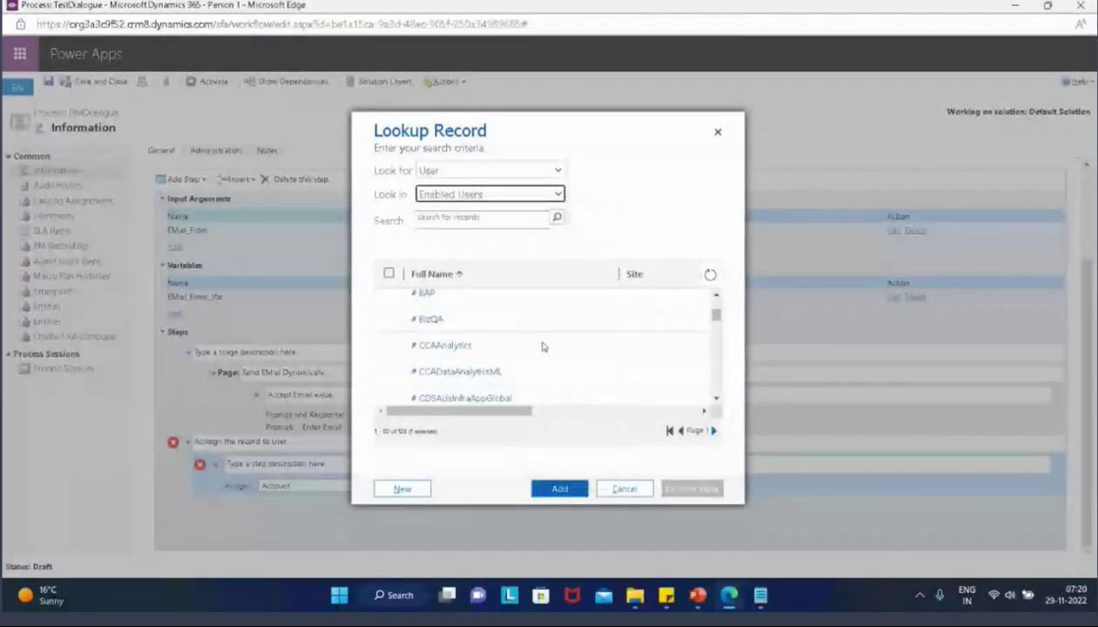
pyautogui.click(468, 222)
pyautogui.write('ale*')
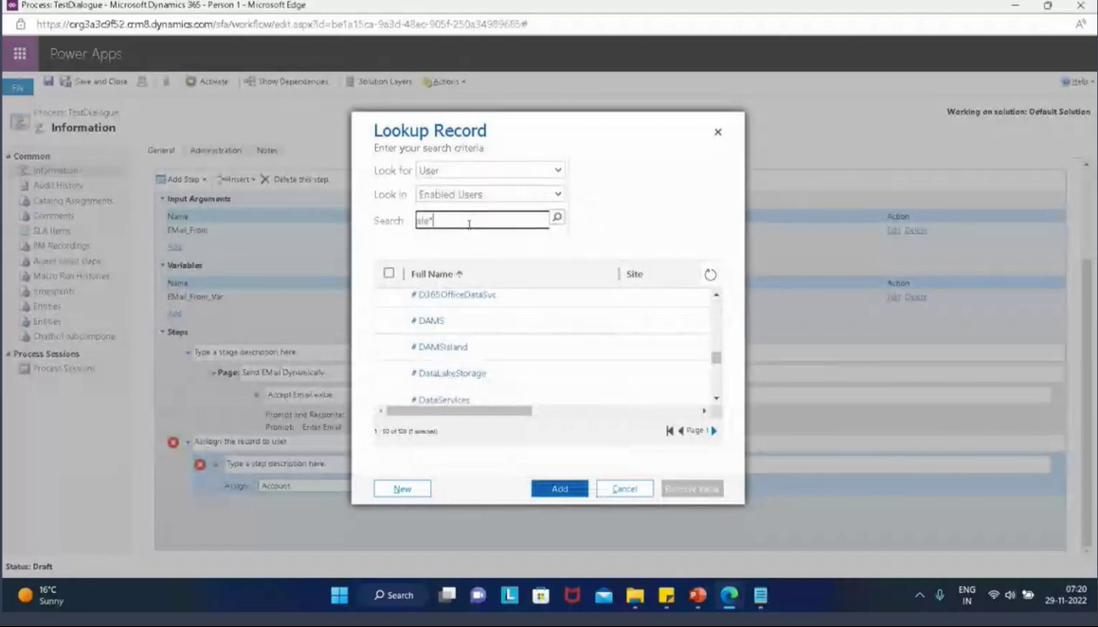
pyautogui.press('Return')
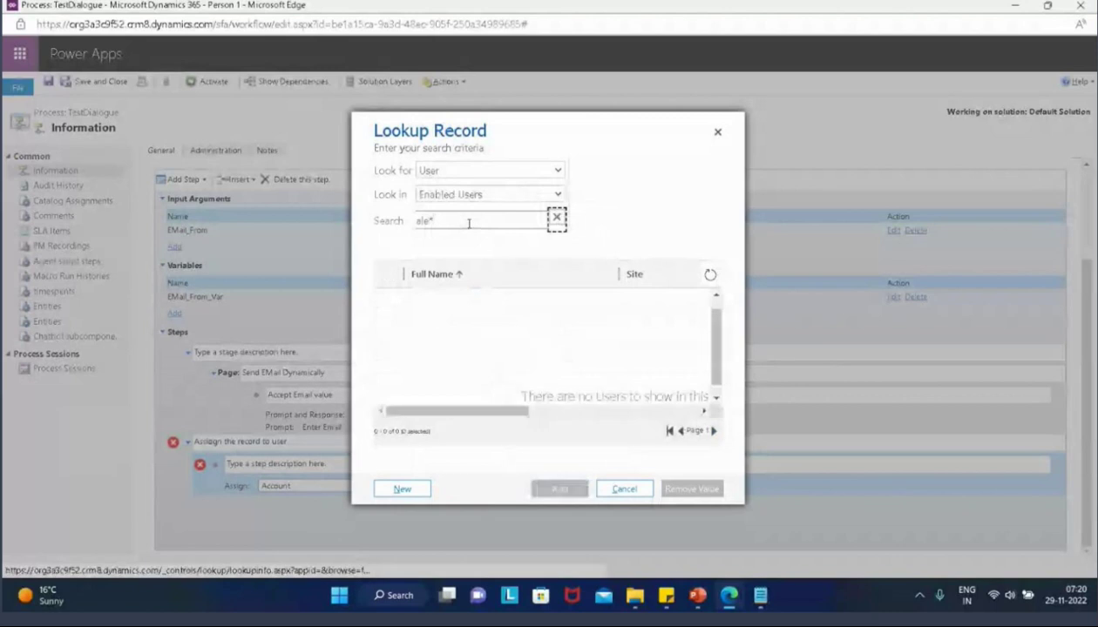
pyautogui.click(469, 223)
pyautogui.write('a')
pyautogui.press('BackSpace')
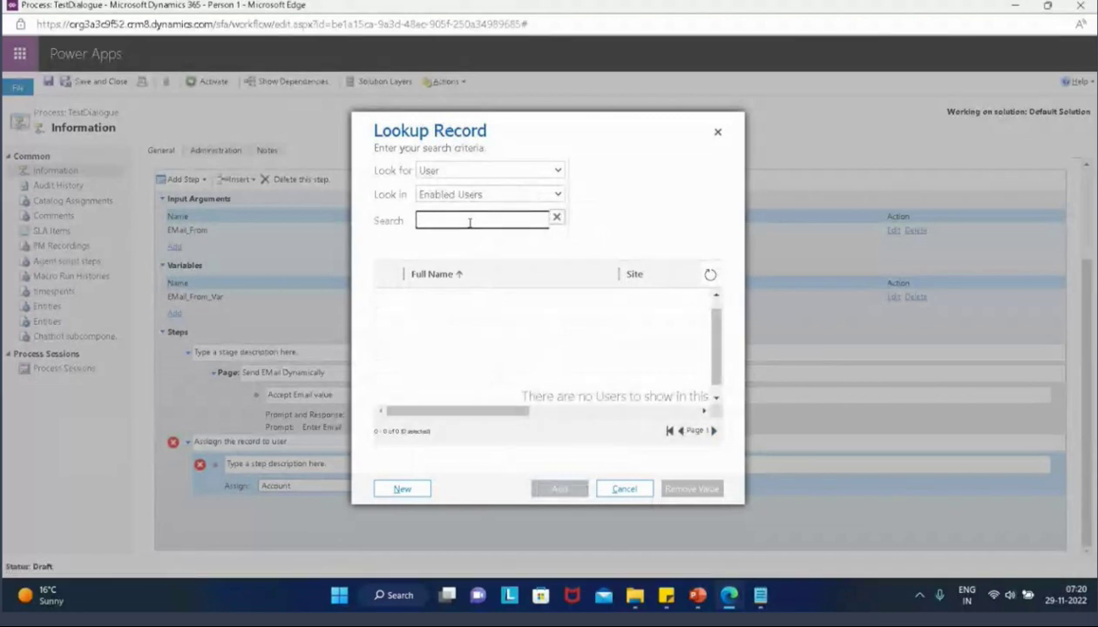
pyautogui.write('smt')
pyautogui.write('tosh')
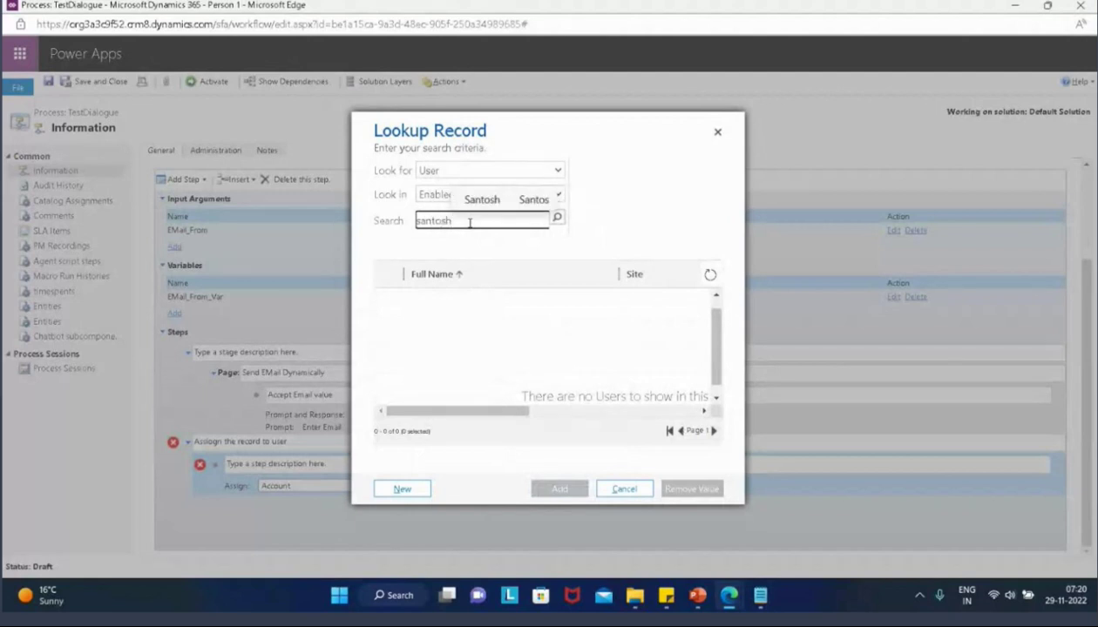
pyautogui.write('*')
pyautogui.click(557, 218)
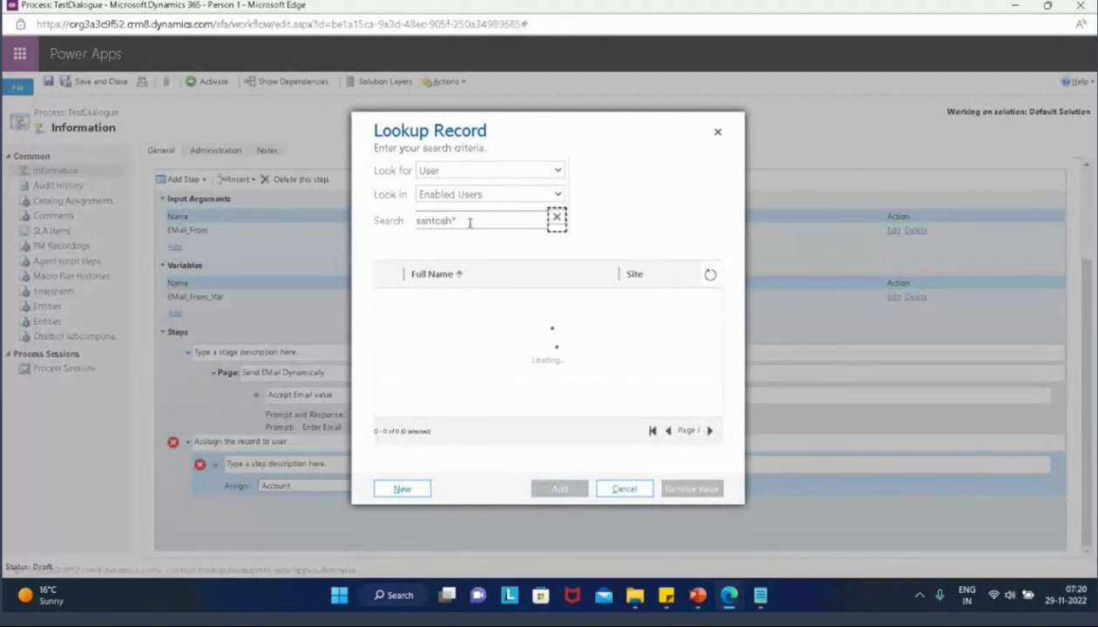
pyautogui.click(558, 491)
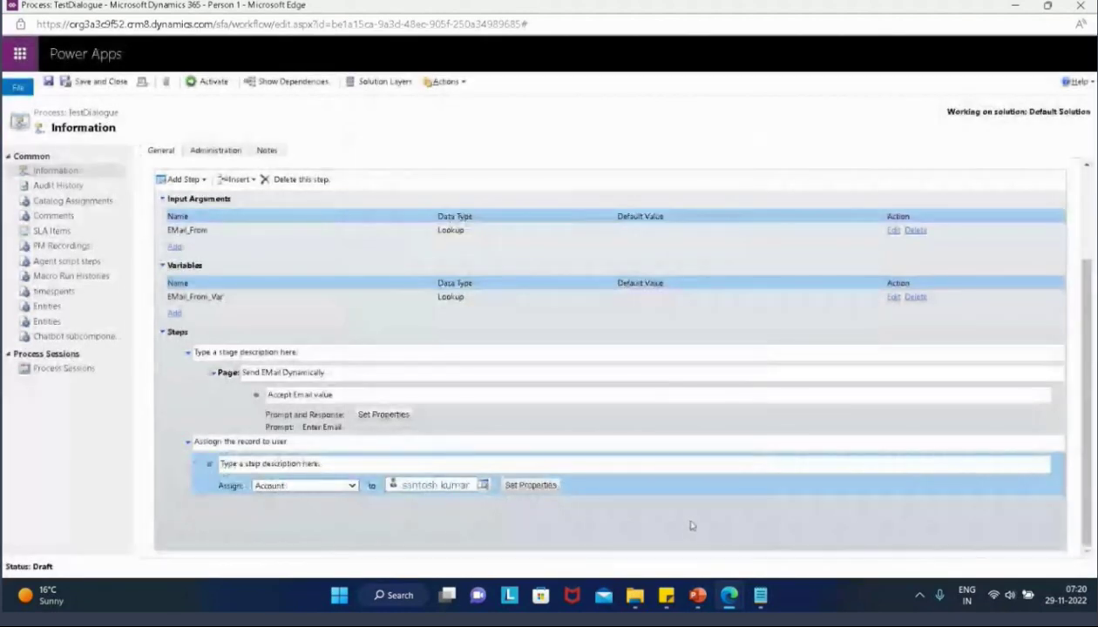
# Step: Add a Send Email step using an Account template to the page and open its form
pyautogui.scroll(1, 689, 525)
pyautogui.scroll(-1, 691, 523)
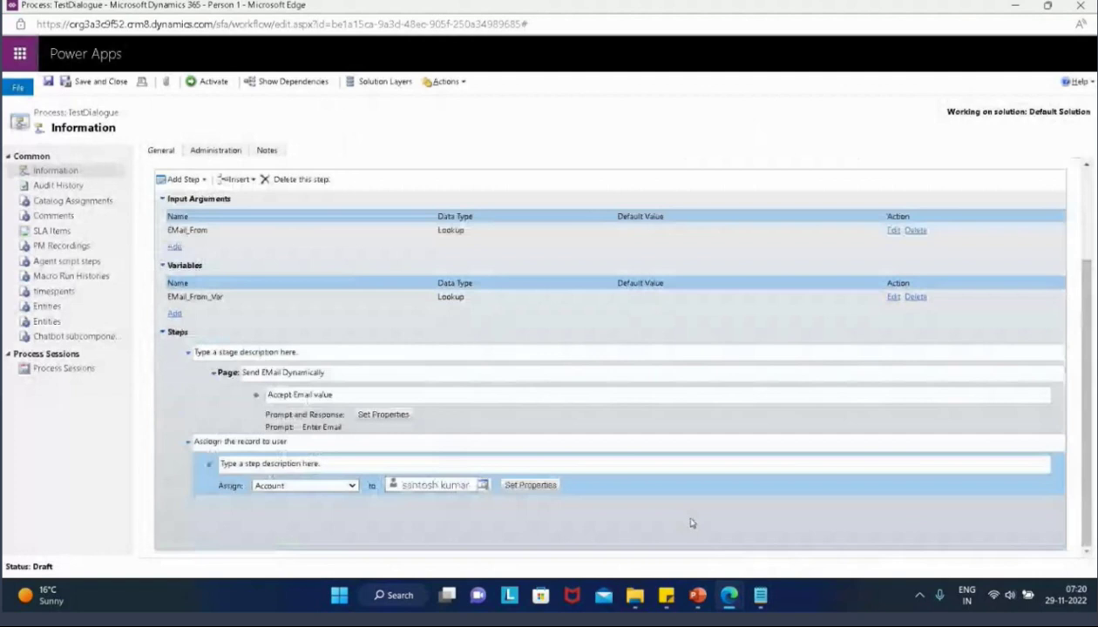
pyautogui.click(202, 180)
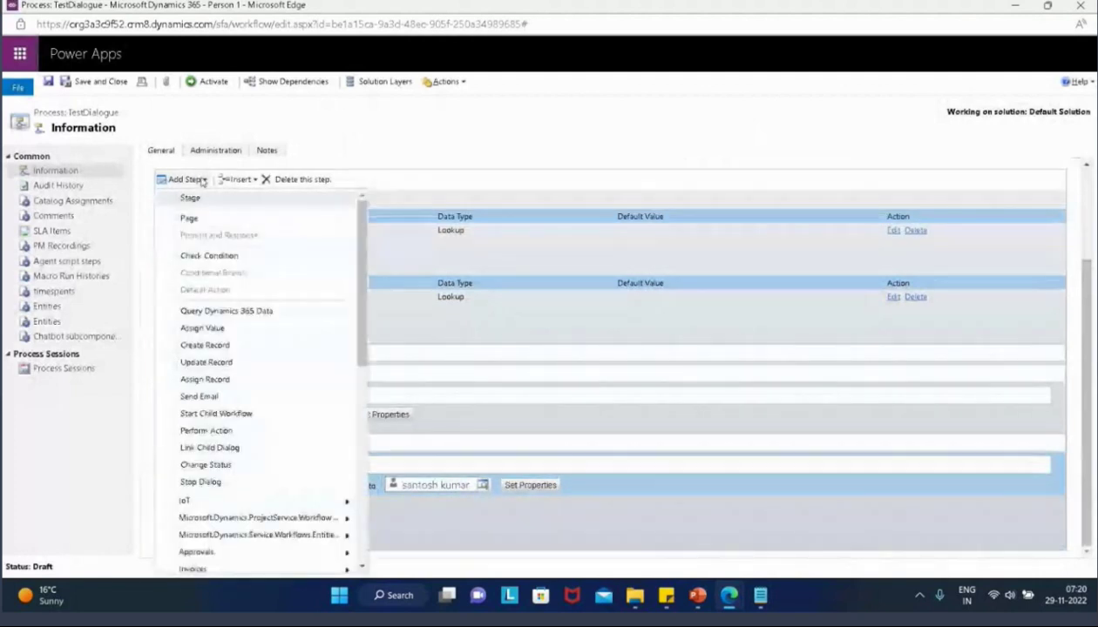
pyautogui.click(664, 338)
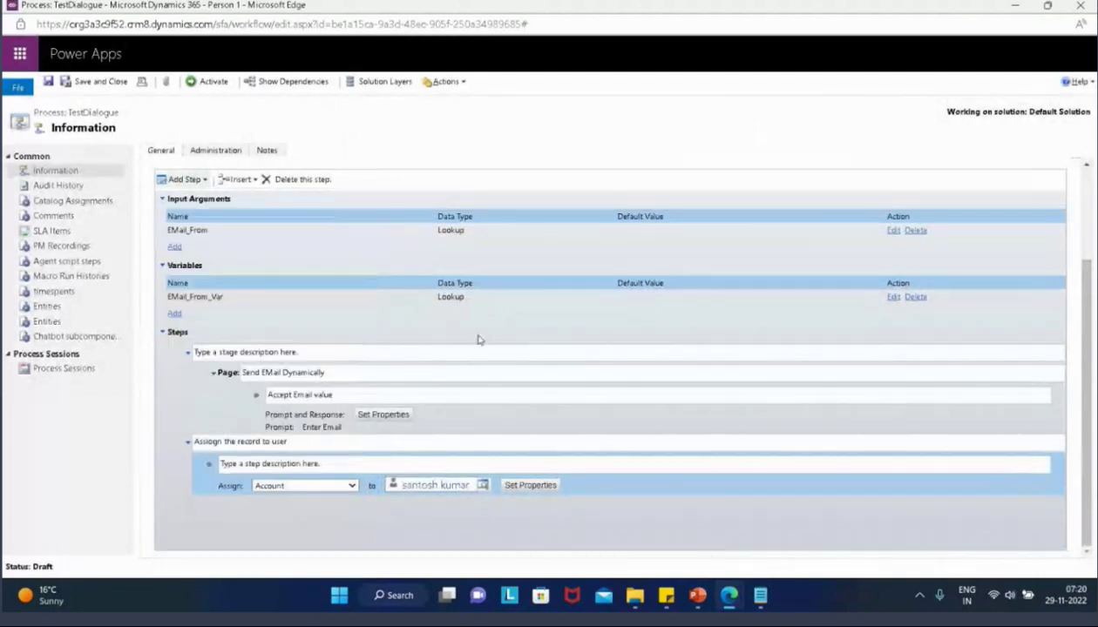
pyautogui.scroll(3, 666, 512)
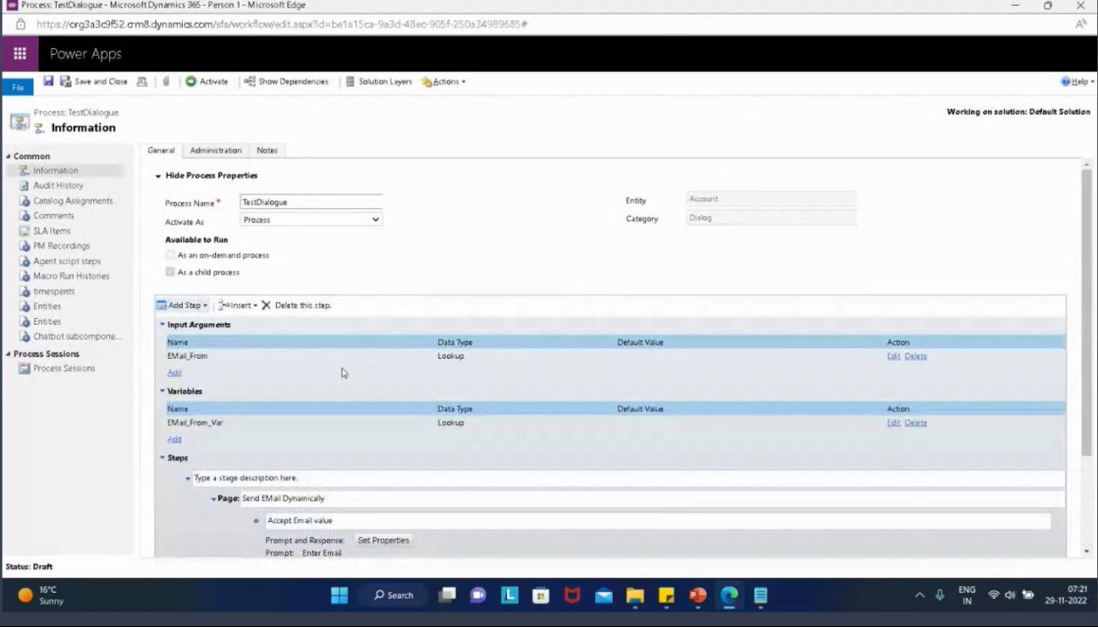
pyautogui.scroll(-2, 342, 373)
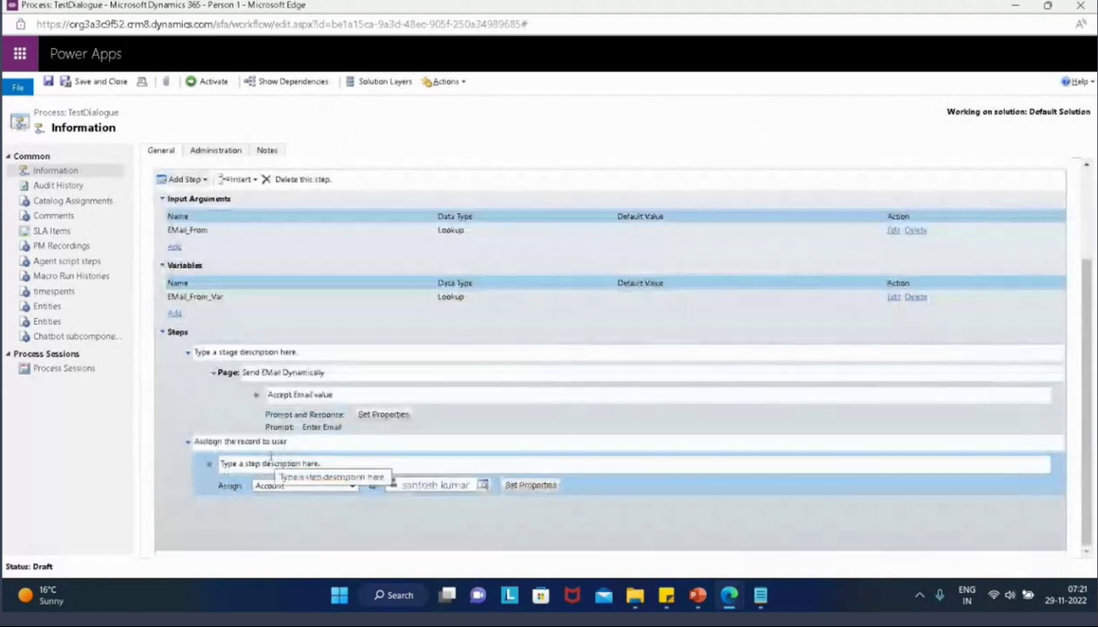
pyautogui.click(261, 418)
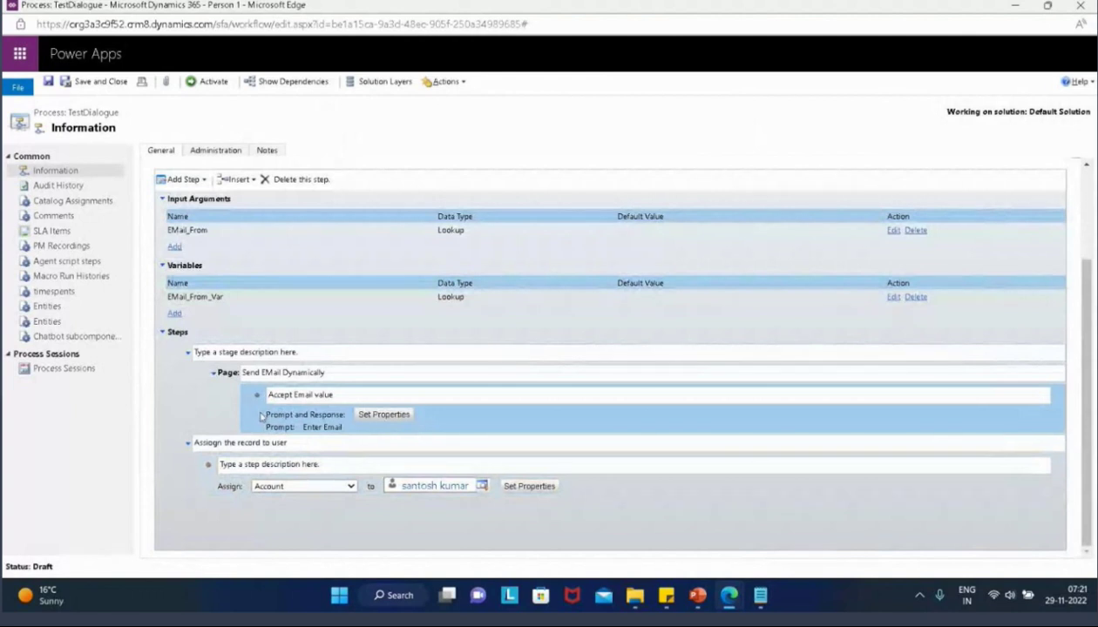
pyautogui.click(215, 431)
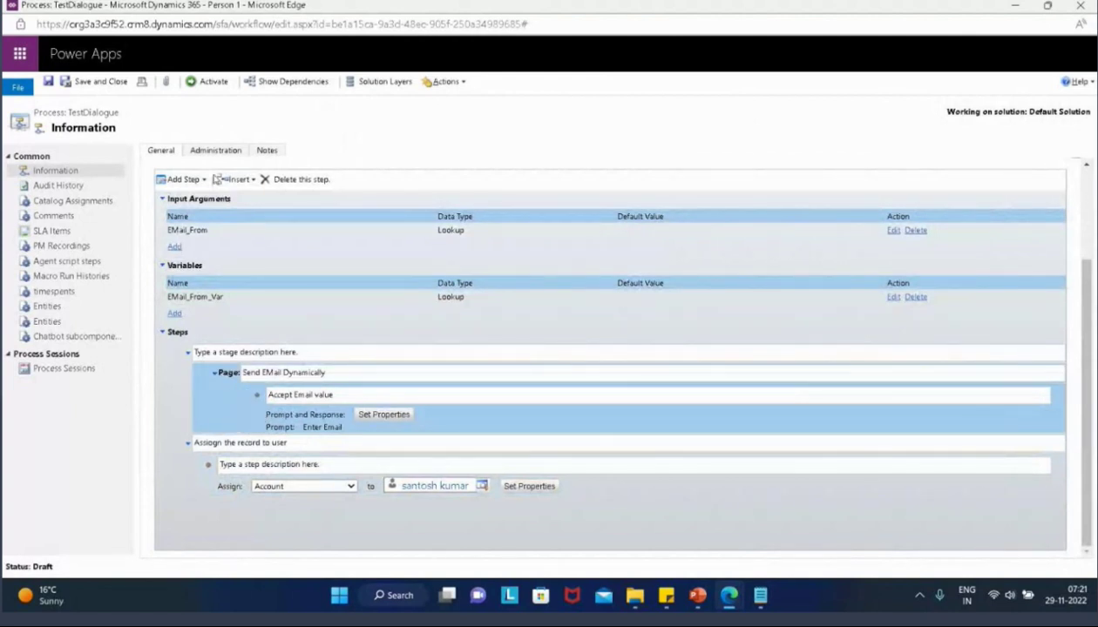
pyautogui.click(207, 180)
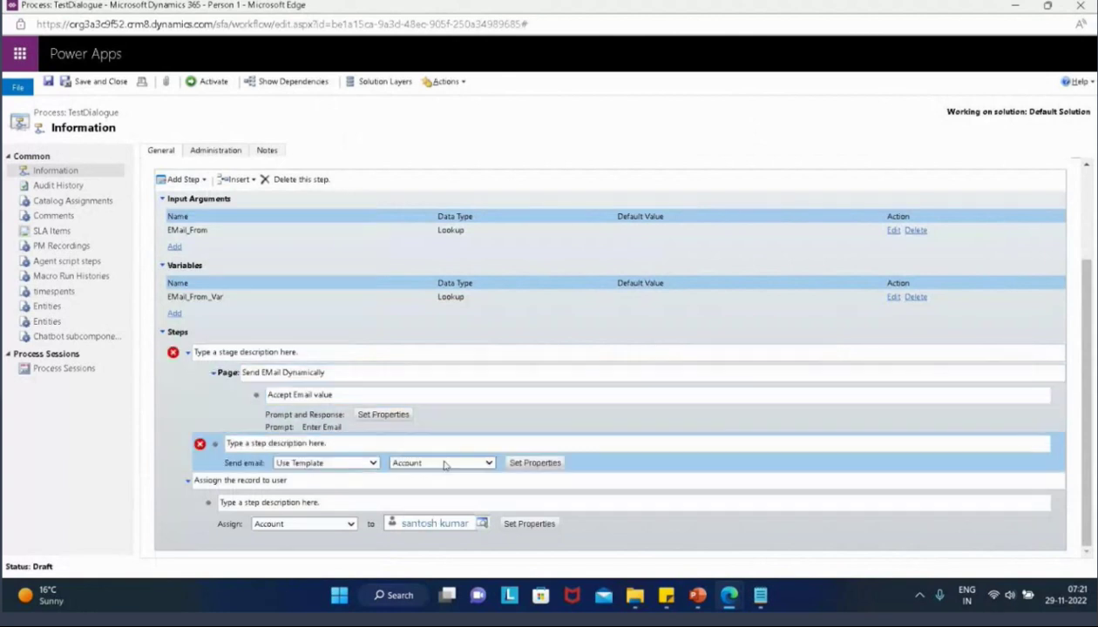
pyautogui.click(542, 465)
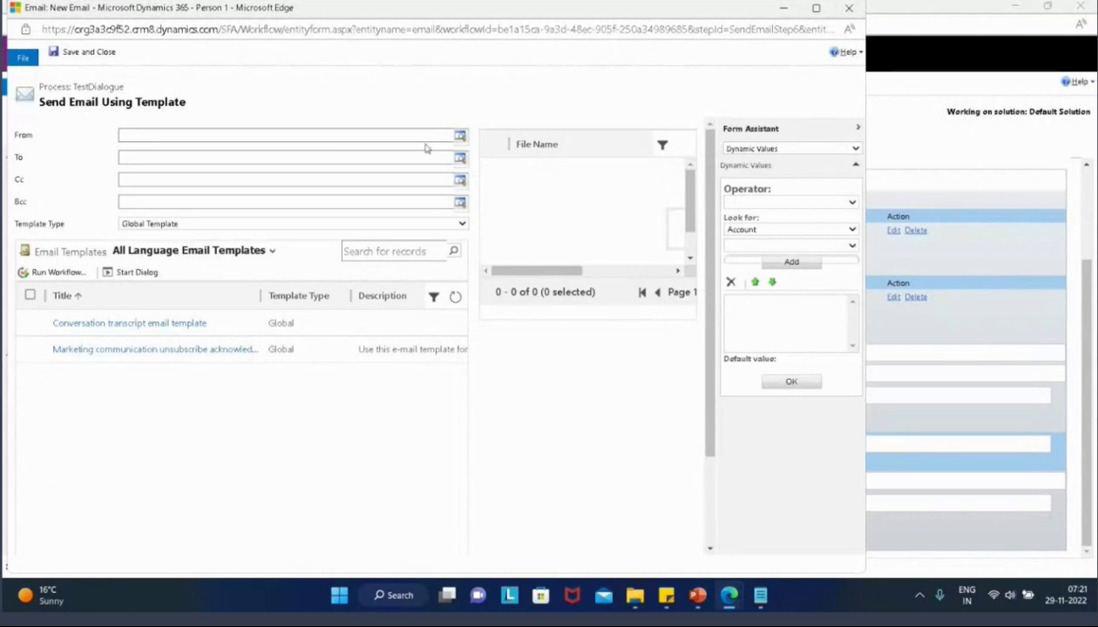
# Step: Set the email's From to the User field of the EMail_From (User) argument
pyautogui.click(852, 246)
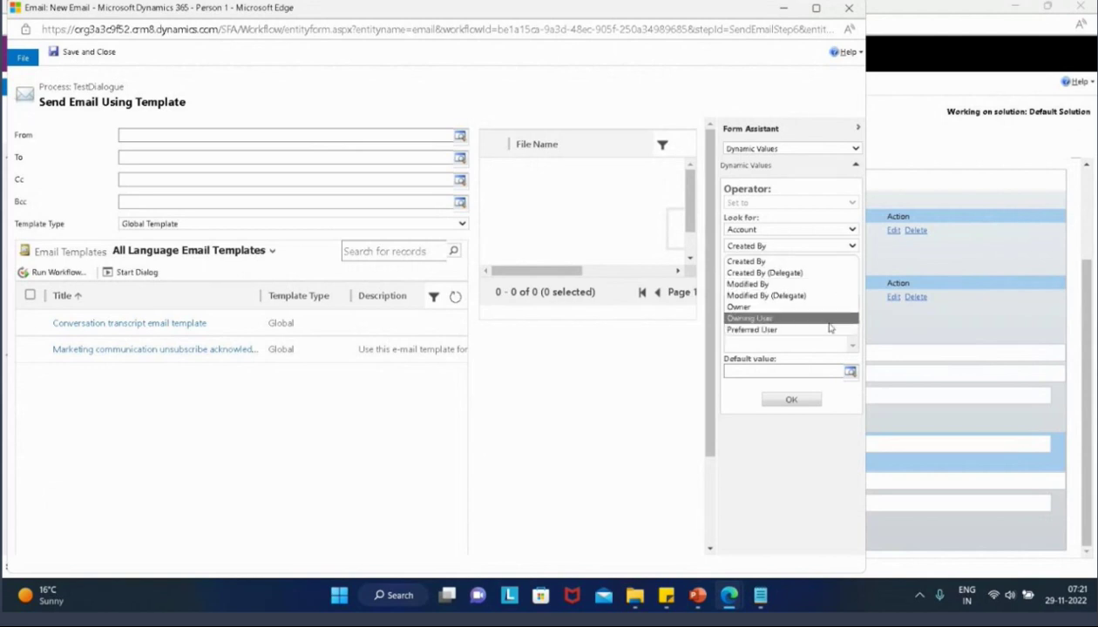
pyautogui.click(799, 231)
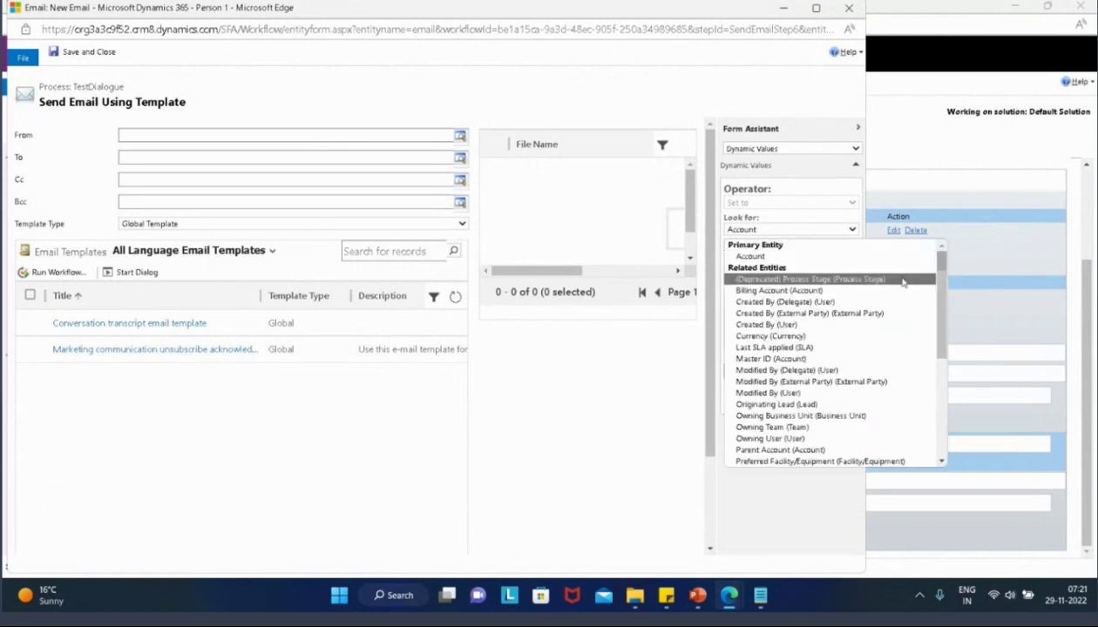
pyautogui.moveTo(938, 278); pyautogui.dragTo(950, 384)
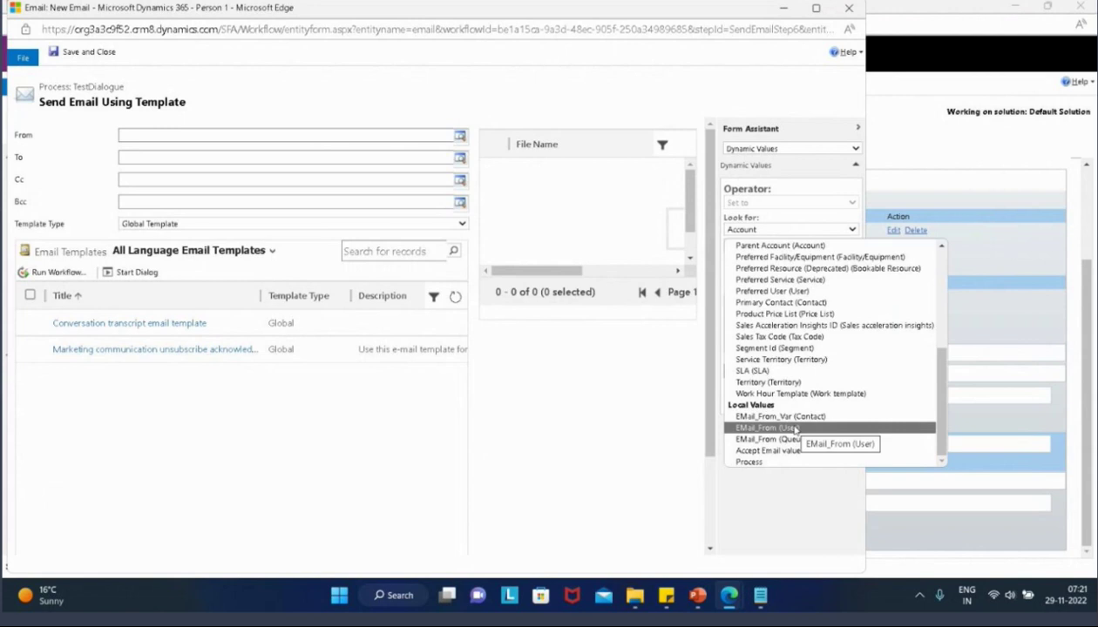
pyautogui.click(795, 429)
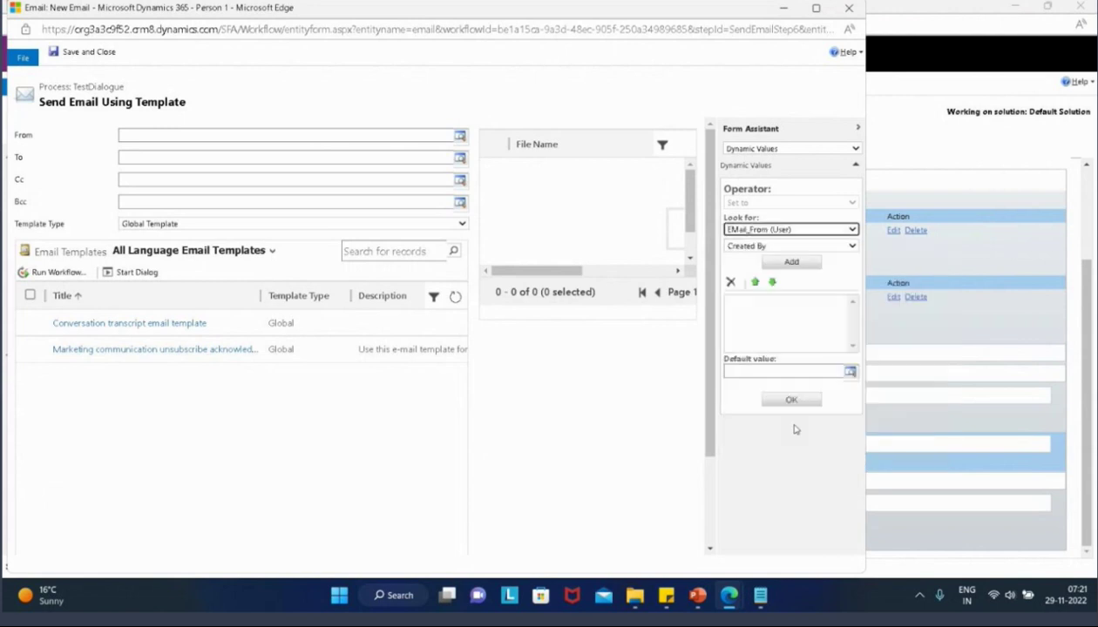
pyautogui.click(810, 247)
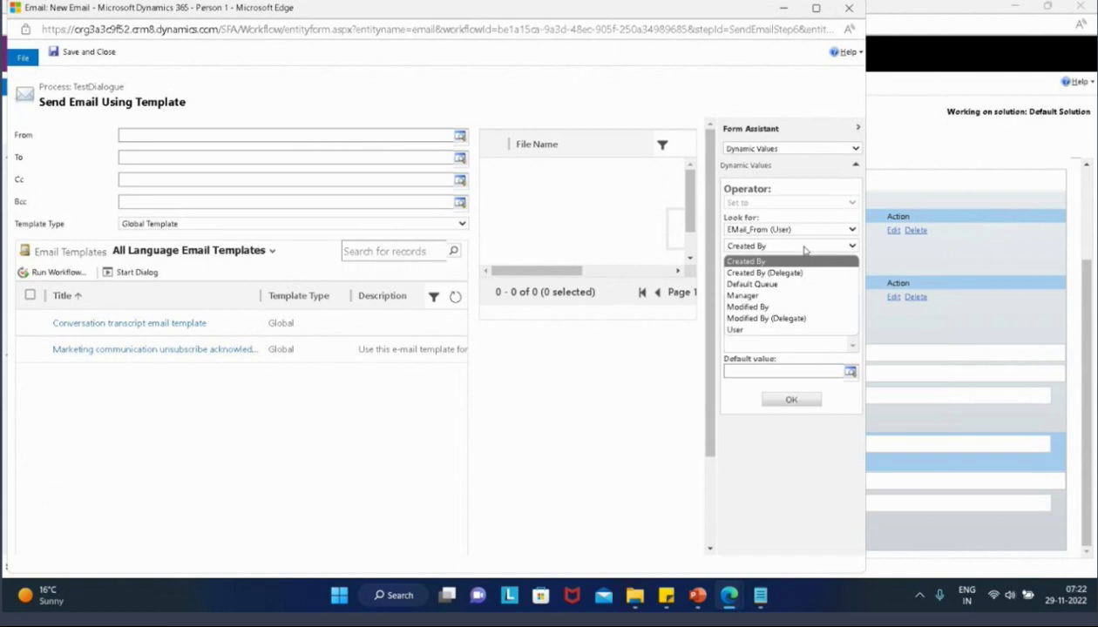
pyautogui.click(743, 330)
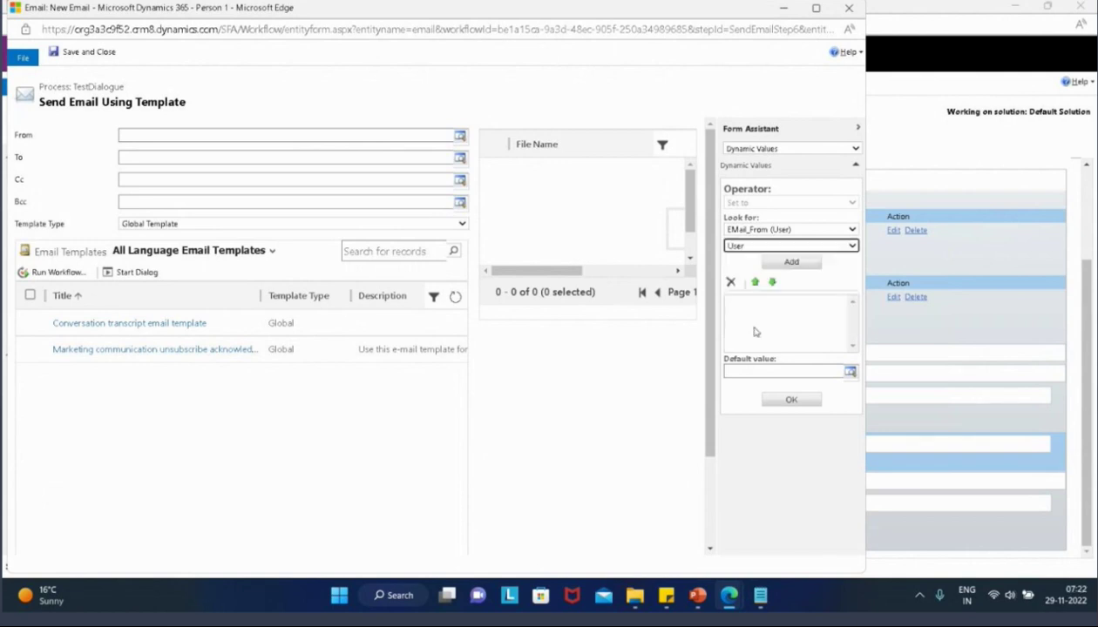
pyautogui.click(788, 263)
pyautogui.click(788, 400)
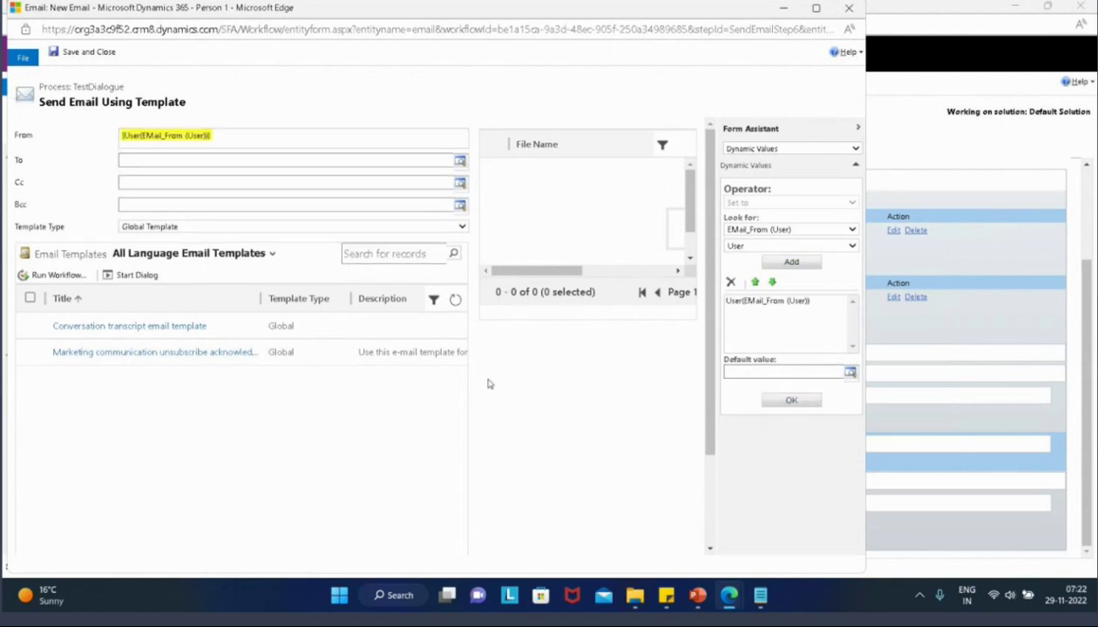
# Step: Set To to the Account's Owner and select the marketing unsubscribe email template
pyautogui.click(151, 162)
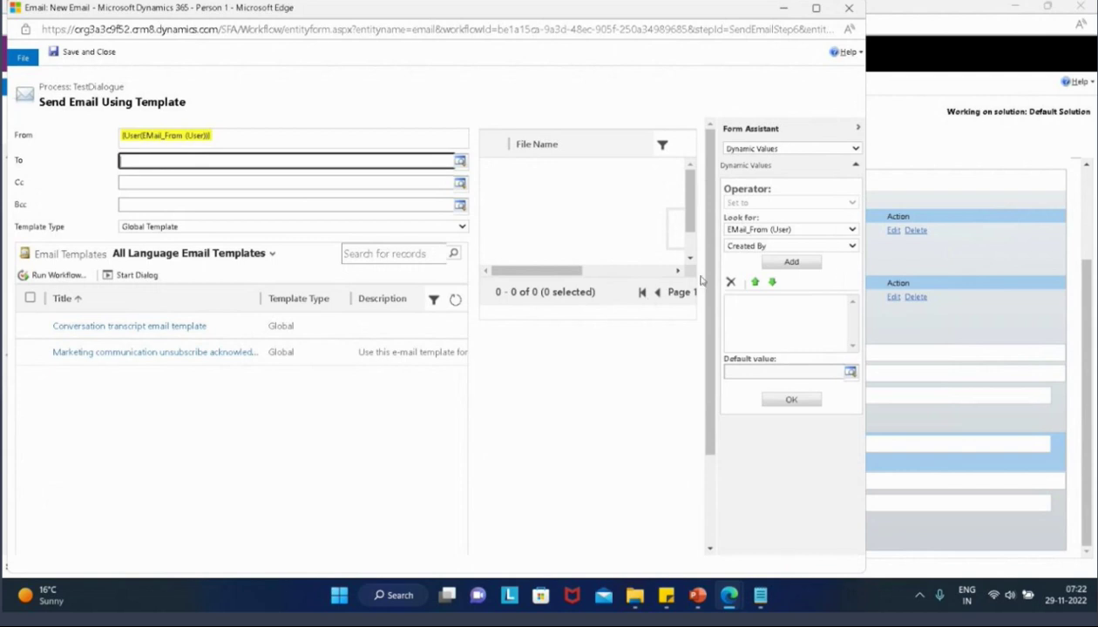
pyautogui.click(839, 234)
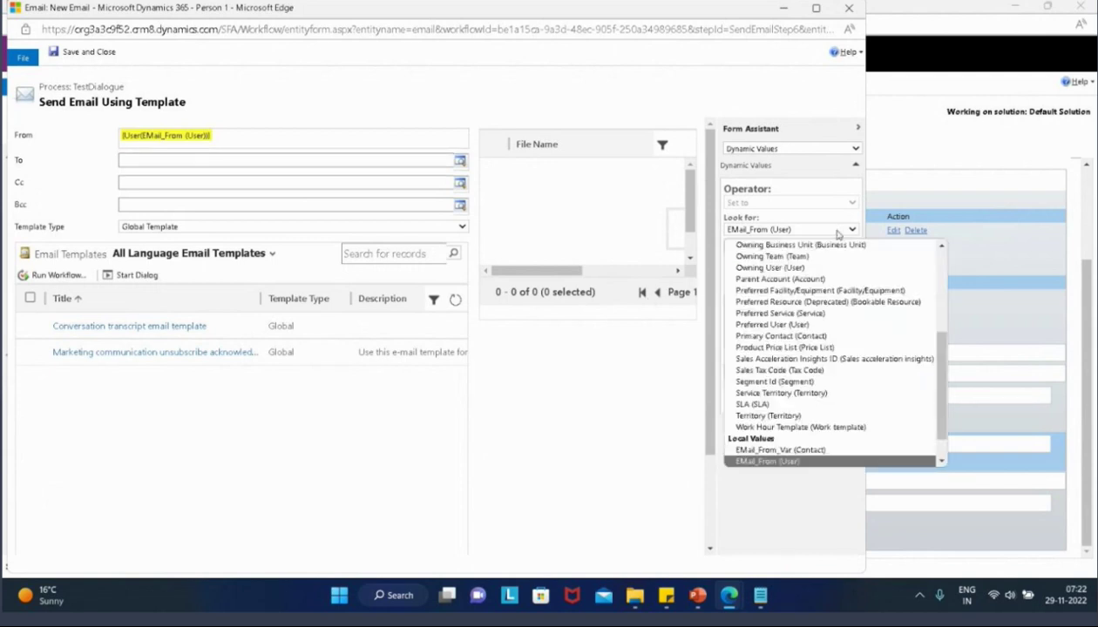
pyautogui.scroll(5, 783, 248)
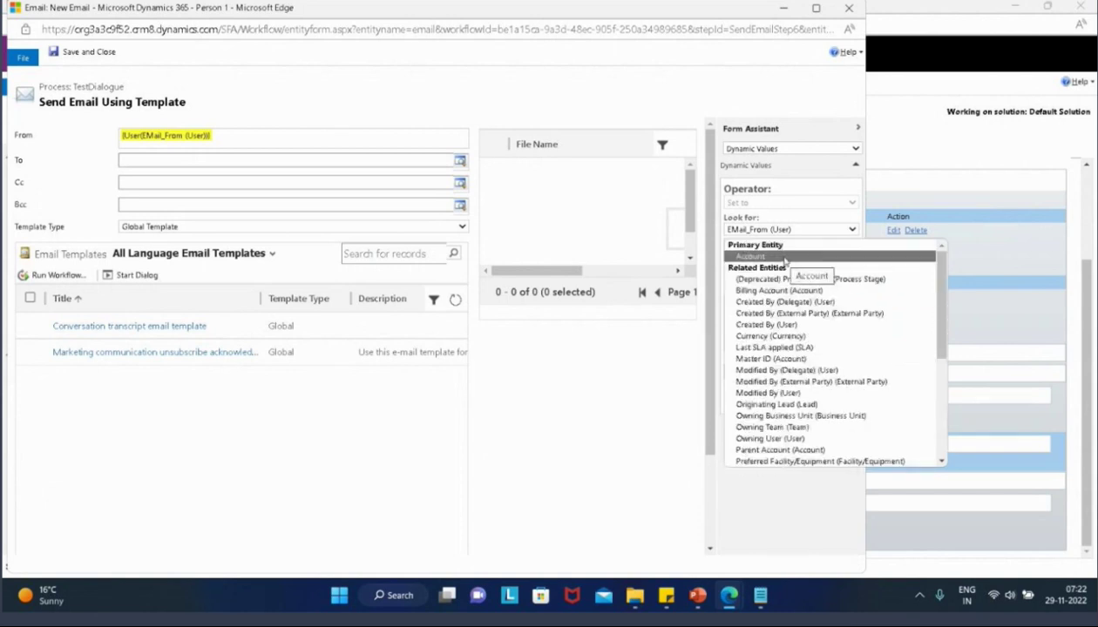
pyautogui.click(783, 257)
pyautogui.click(834, 246)
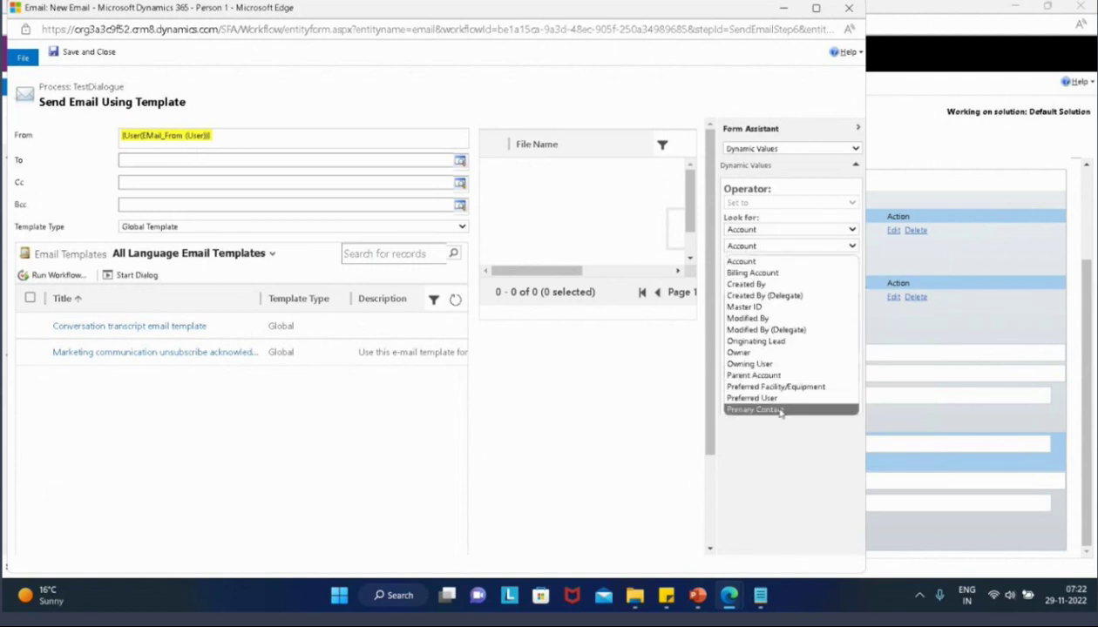
pyautogui.click(752, 353)
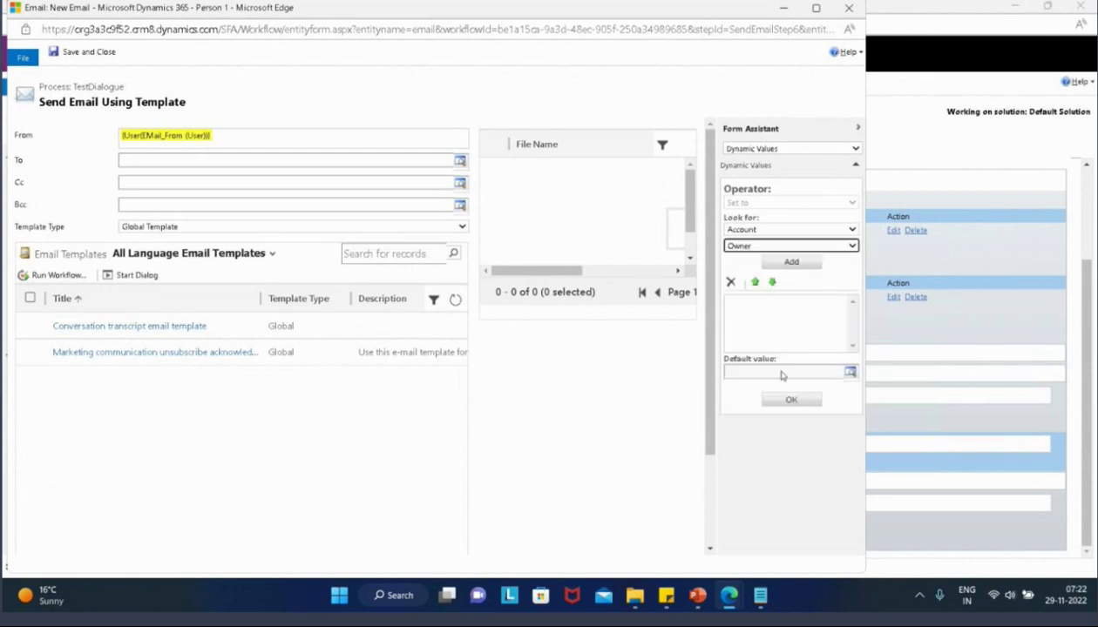
pyautogui.click(802, 264)
pyautogui.click(793, 401)
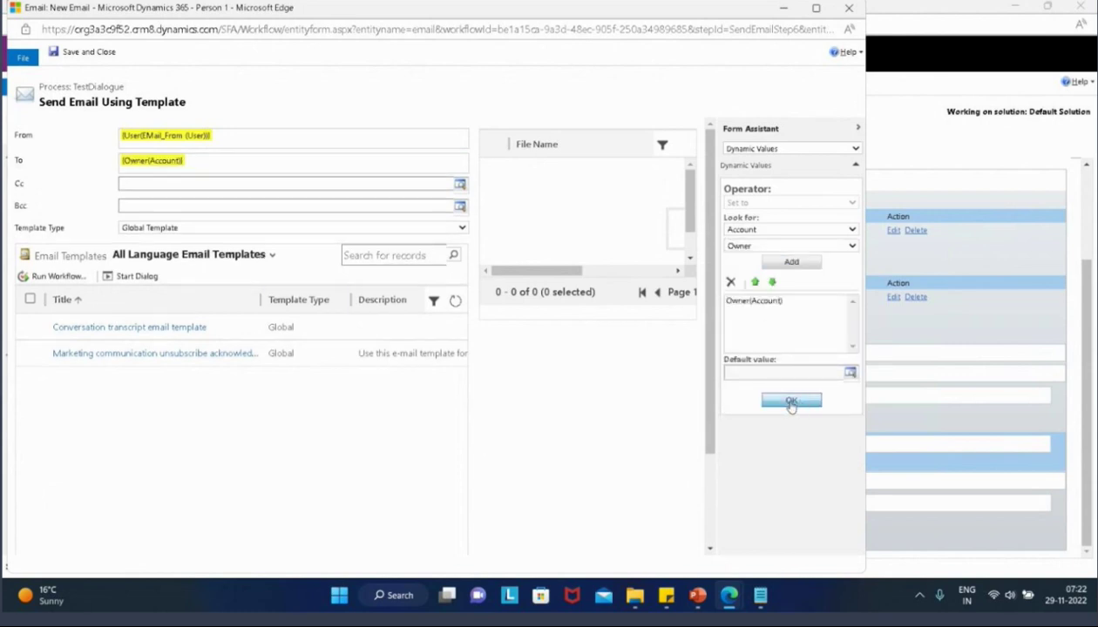
pyautogui.click(30, 353)
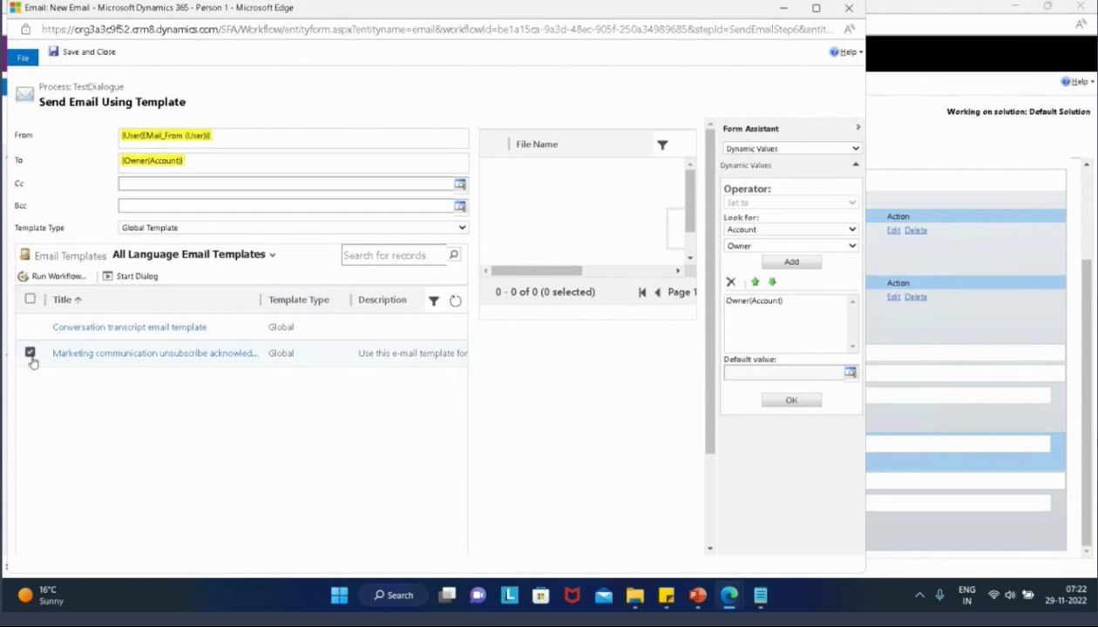
# Step: Save the email settings, then delete the Send email step from the process
pyautogui.click(87, 52)
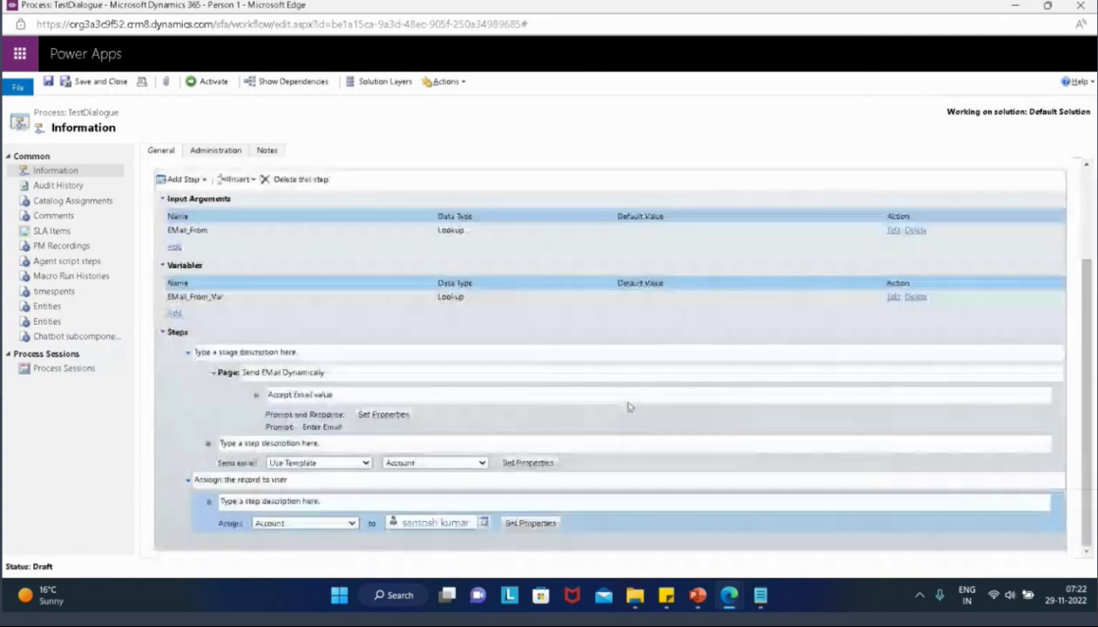
pyautogui.click(223, 464)
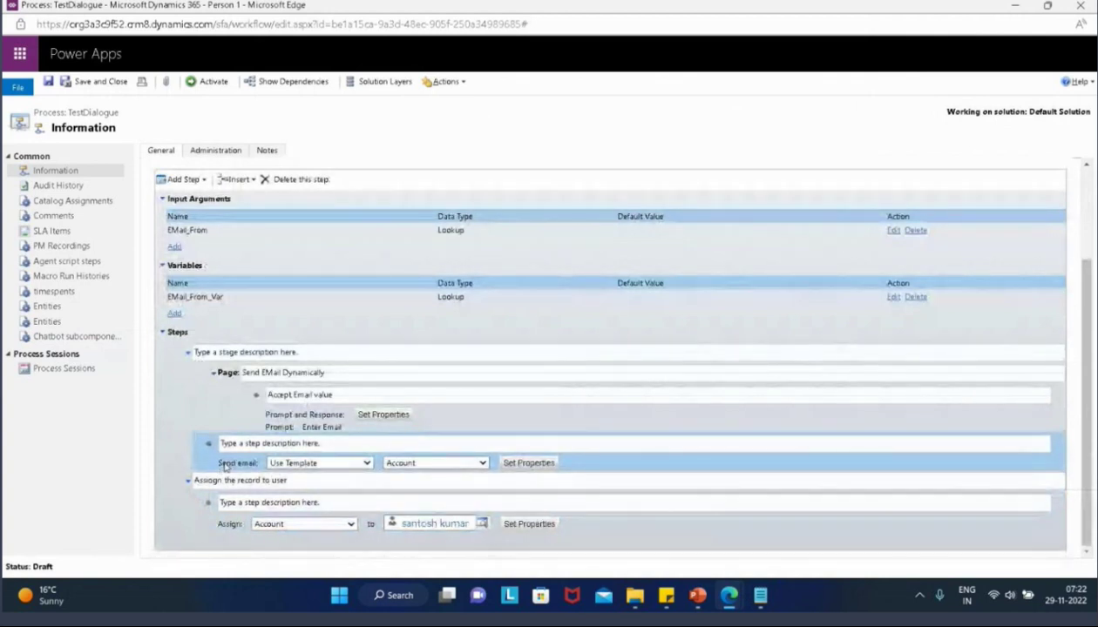
pyautogui.click(296, 179)
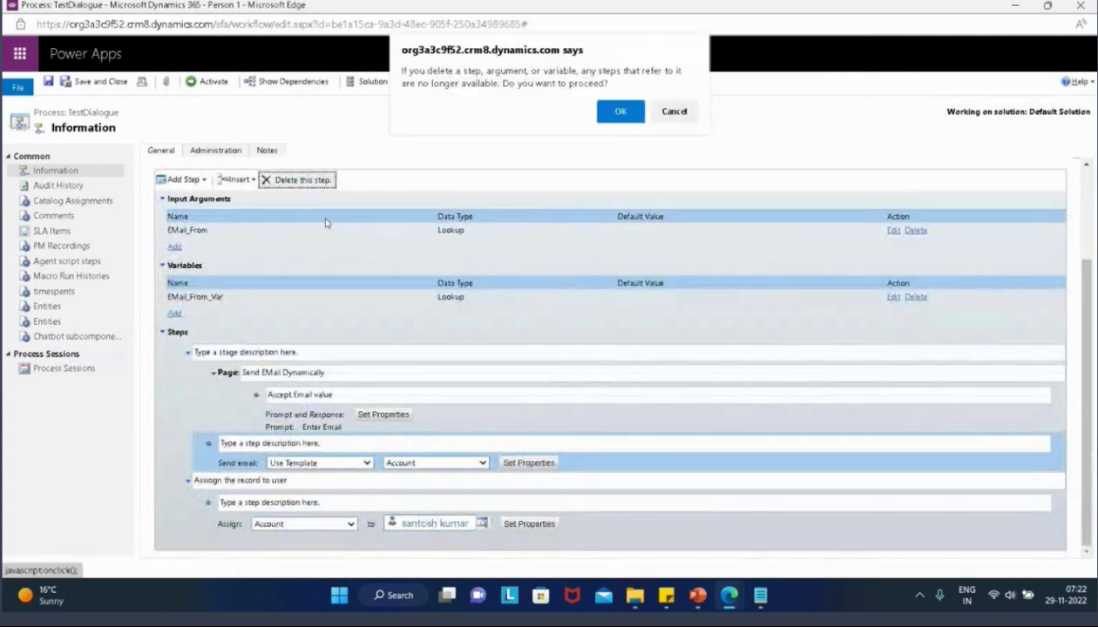
pyautogui.click(621, 112)
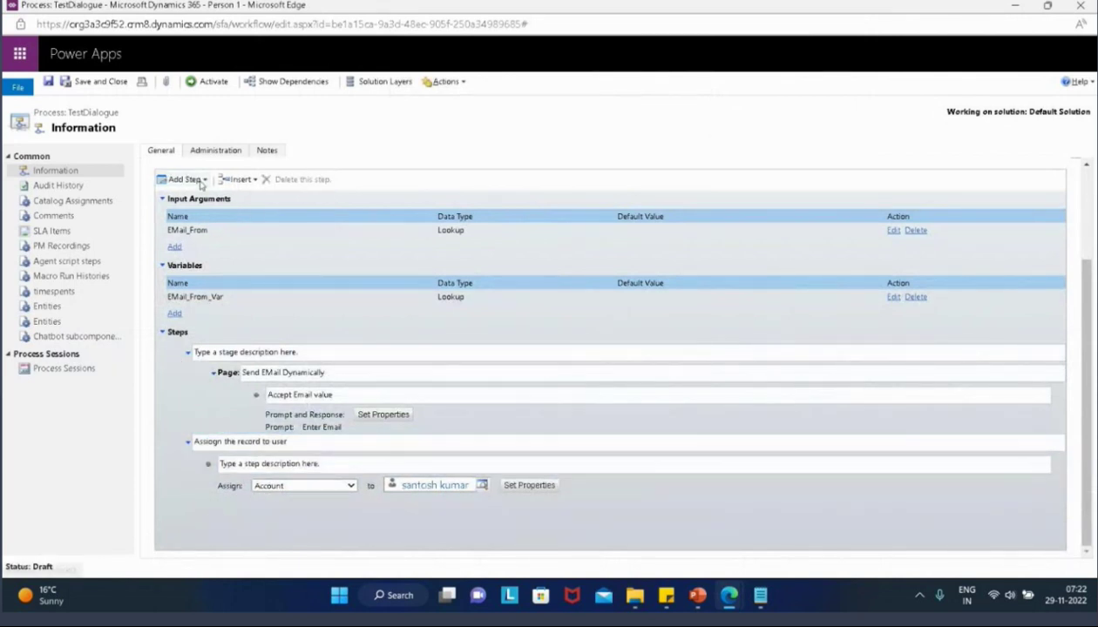
# Step: Add a new stage described 'SEnding EMail' and start adding a Send Email step to it
pyautogui.click(185, 179)
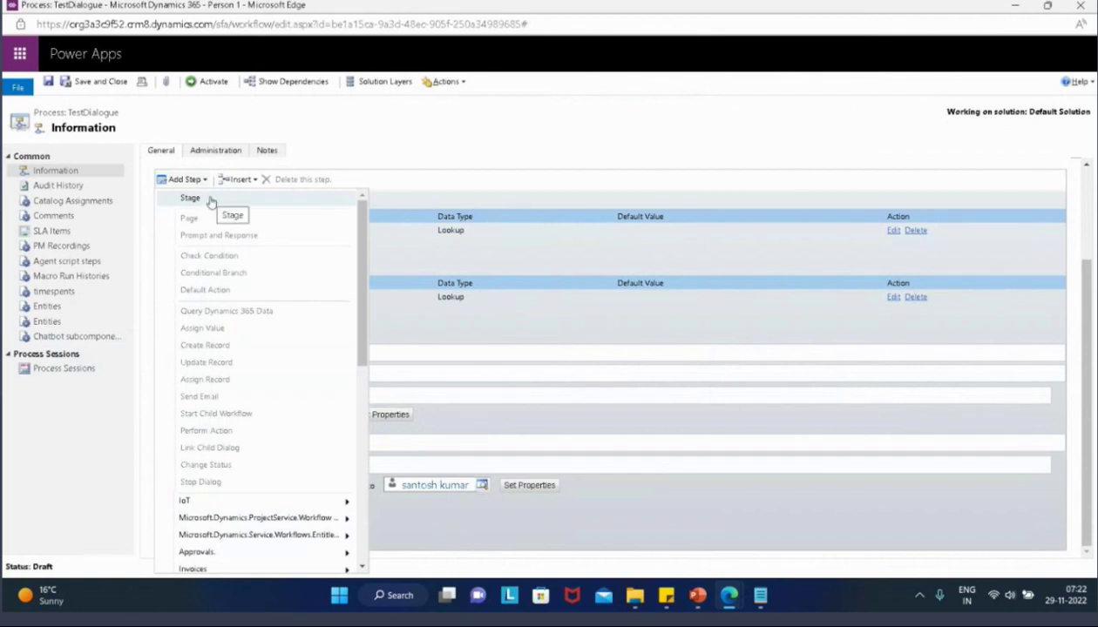
pyautogui.click(695, 449)
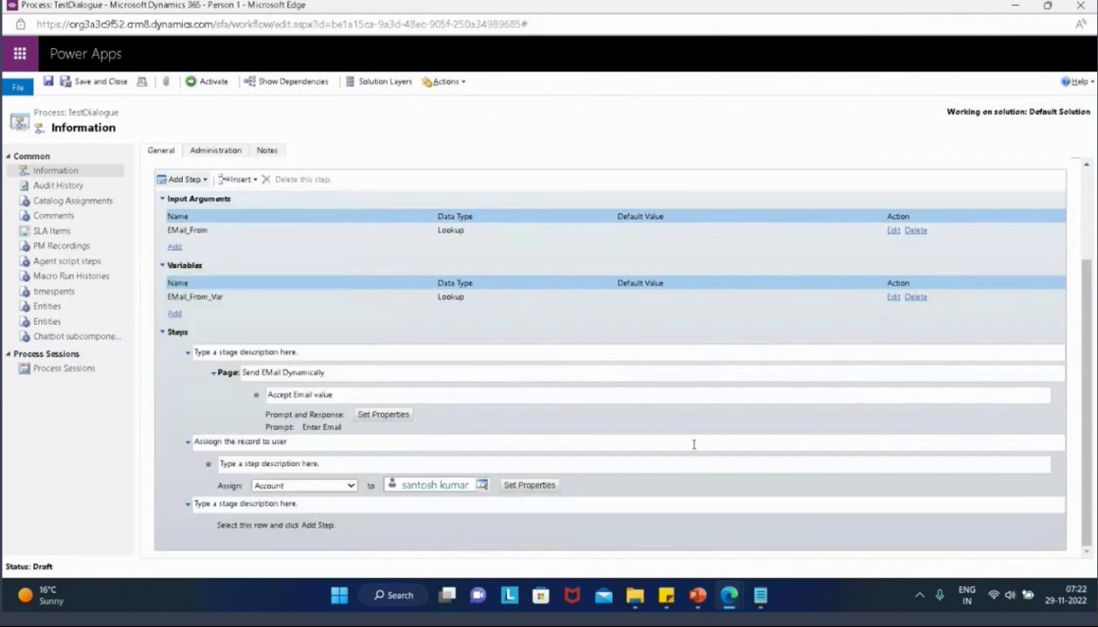
pyautogui.click(313, 503)
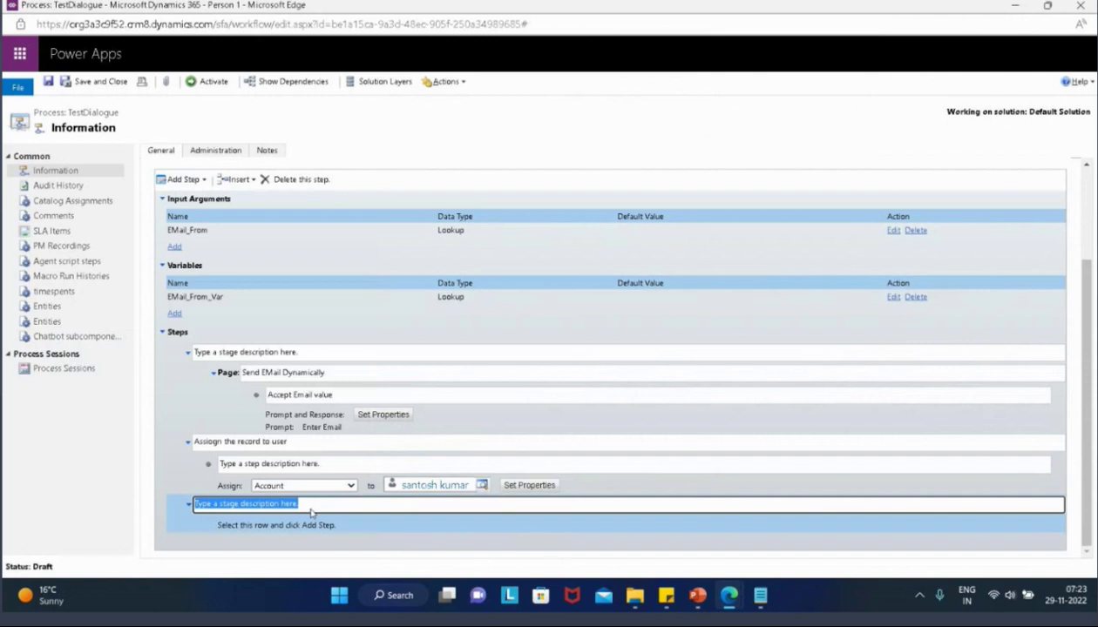
pyautogui.write('SEndi')
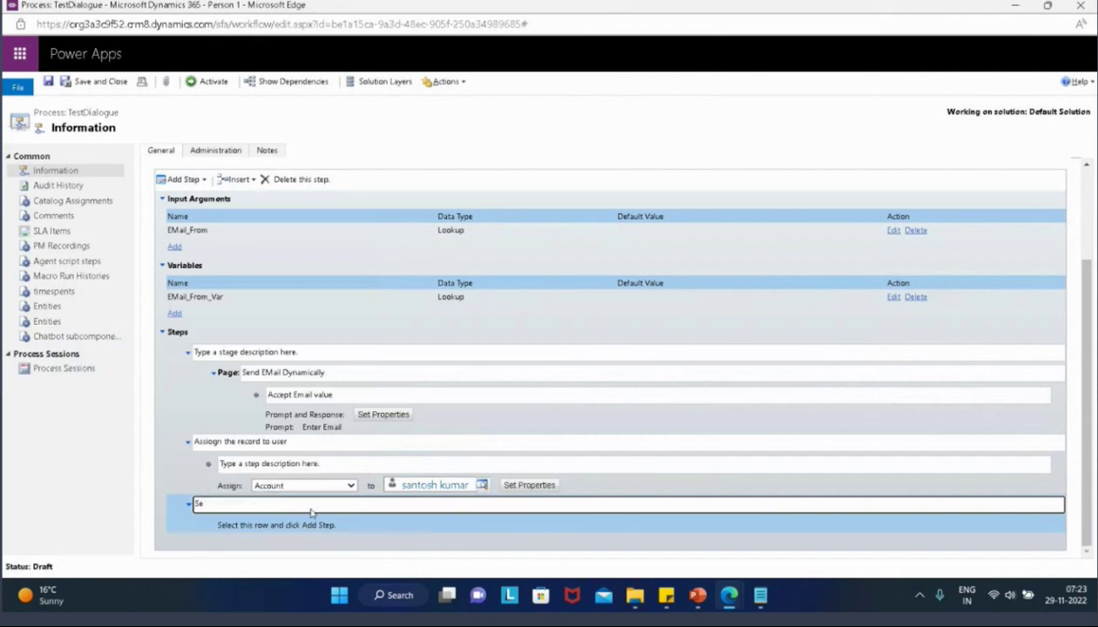
pyautogui.write('ng EMail')
pyautogui.click(305, 520)
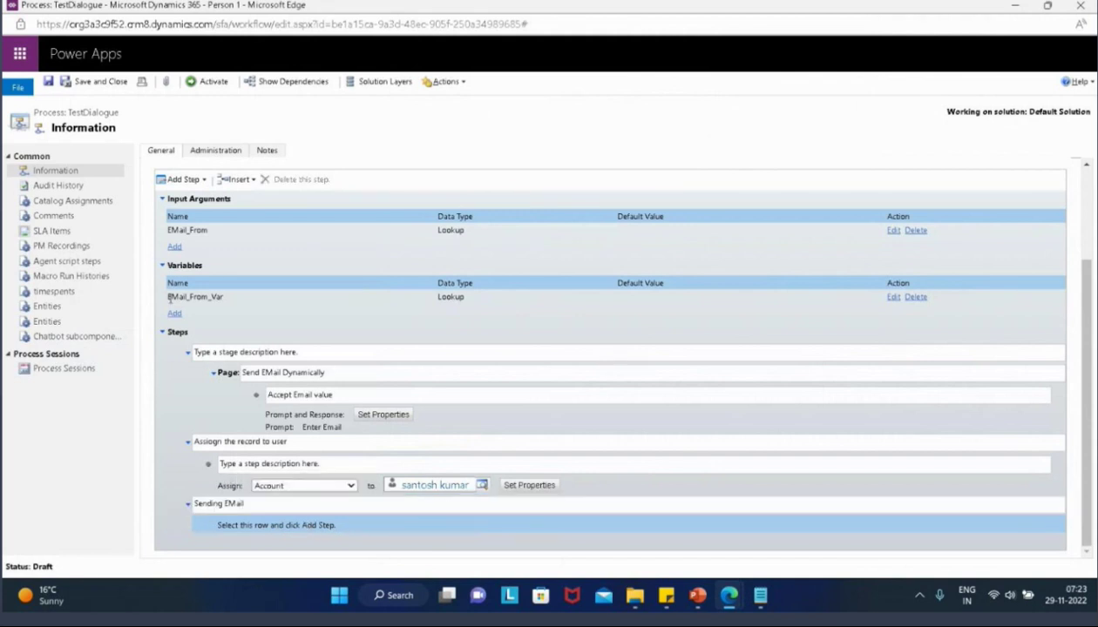
pyautogui.click(205, 181)
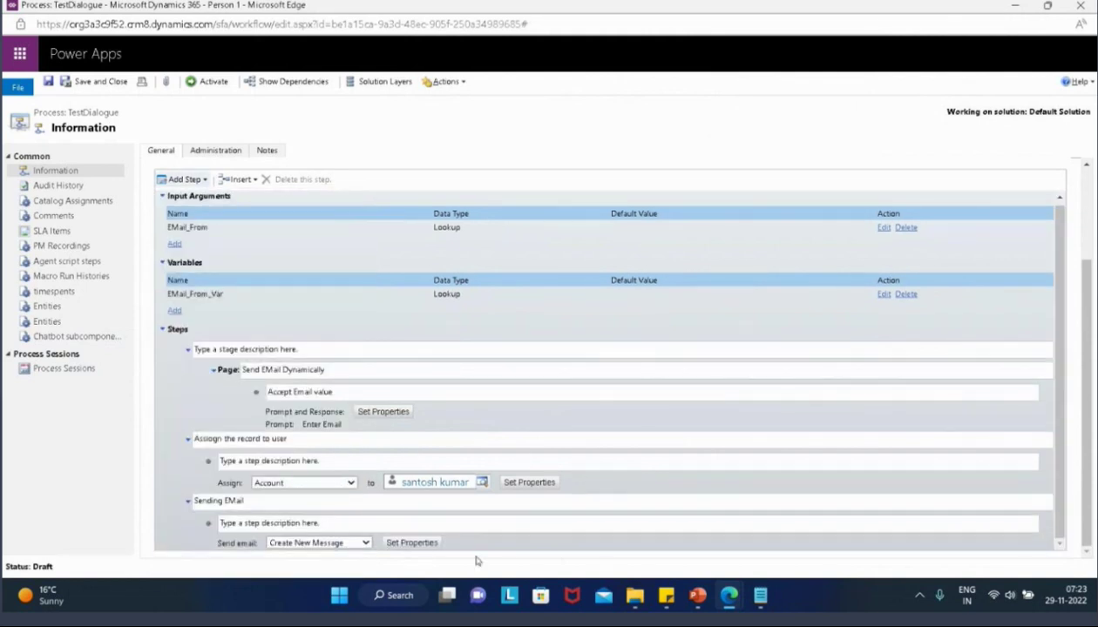
# Step: Set the new message's From to Created By of EMail_From_Var (Contact)
pyautogui.click(402, 542)
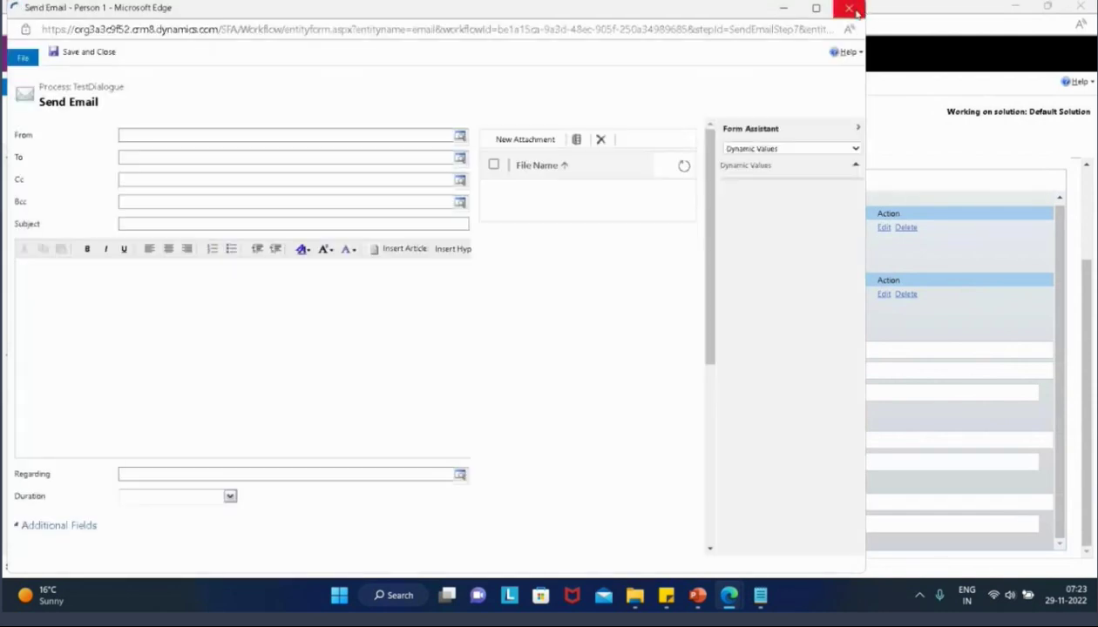
pyautogui.click(824, 230)
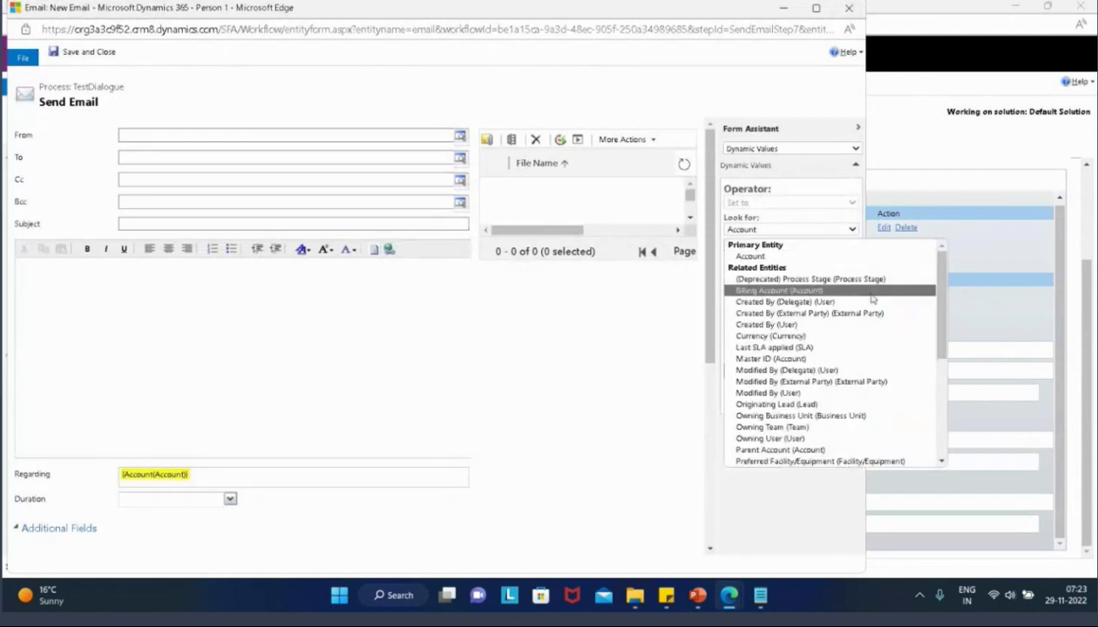
pyautogui.moveTo(945, 288); pyautogui.dragTo(965, 449)
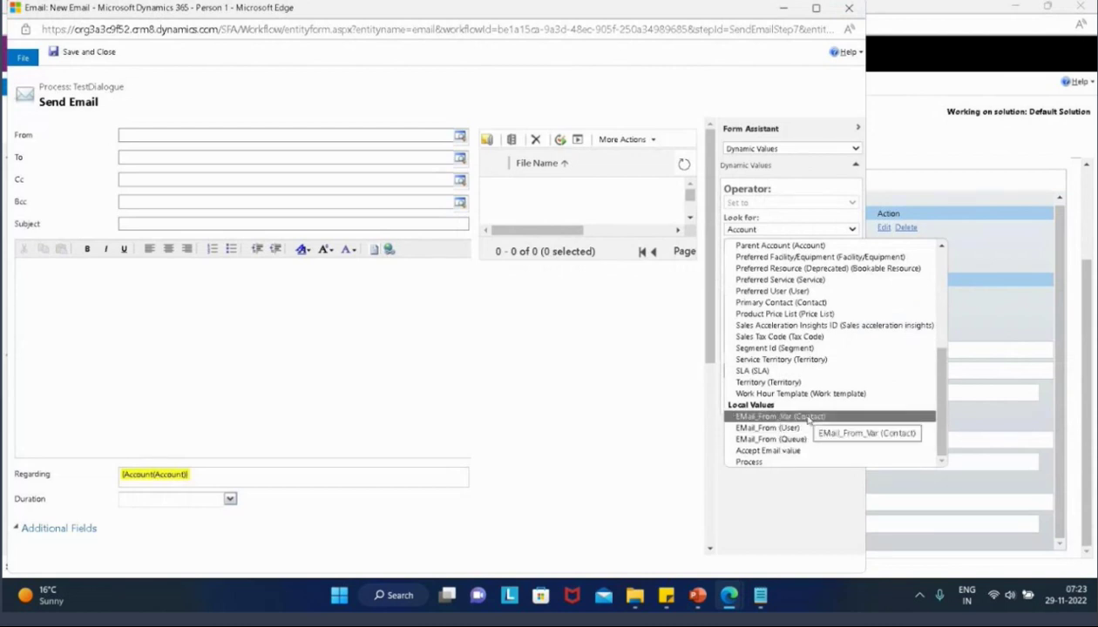
pyautogui.click(809, 418)
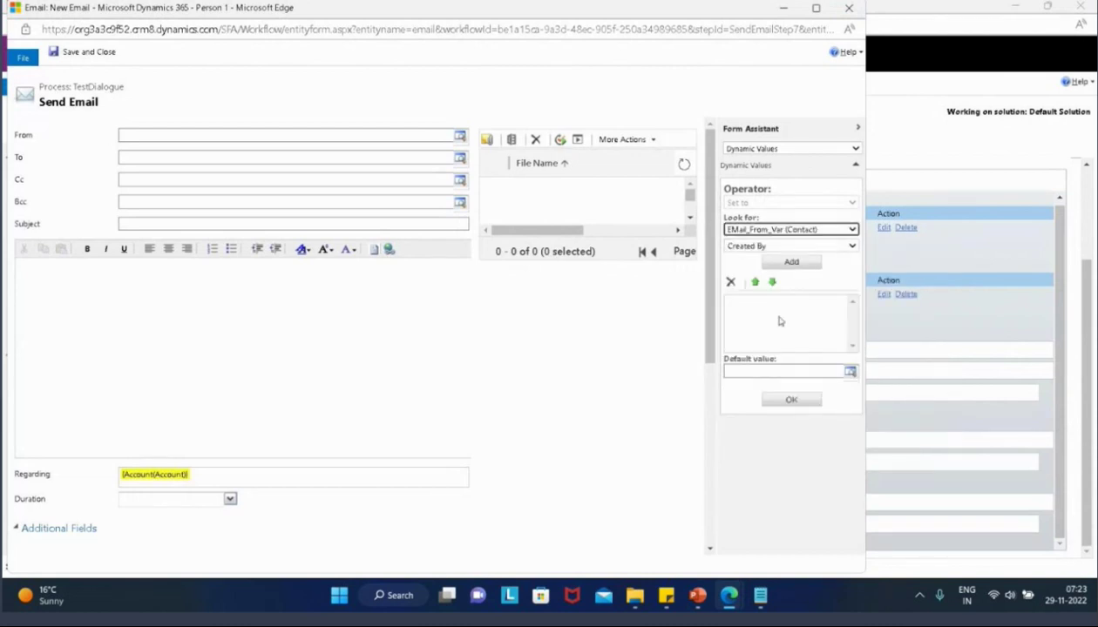
pyautogui.click(793, 263)
pyautogui.click(181, 134)
pyautogui.click(784, 400)
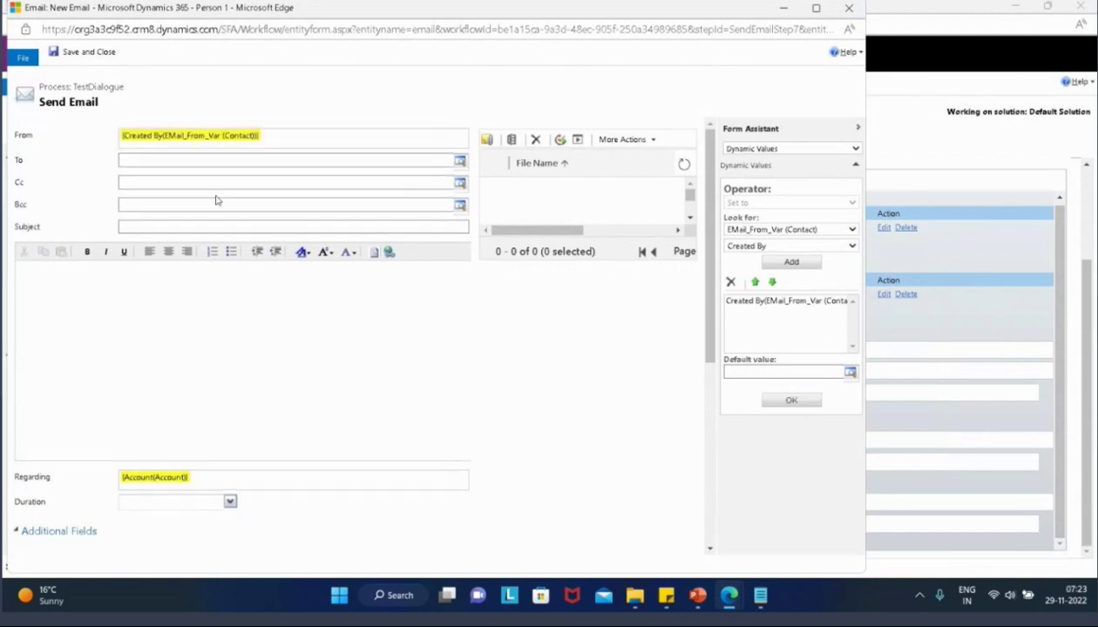
# Step: Set the message's To to Created By of Owning User (User)
pyautogui.click(160, 159)
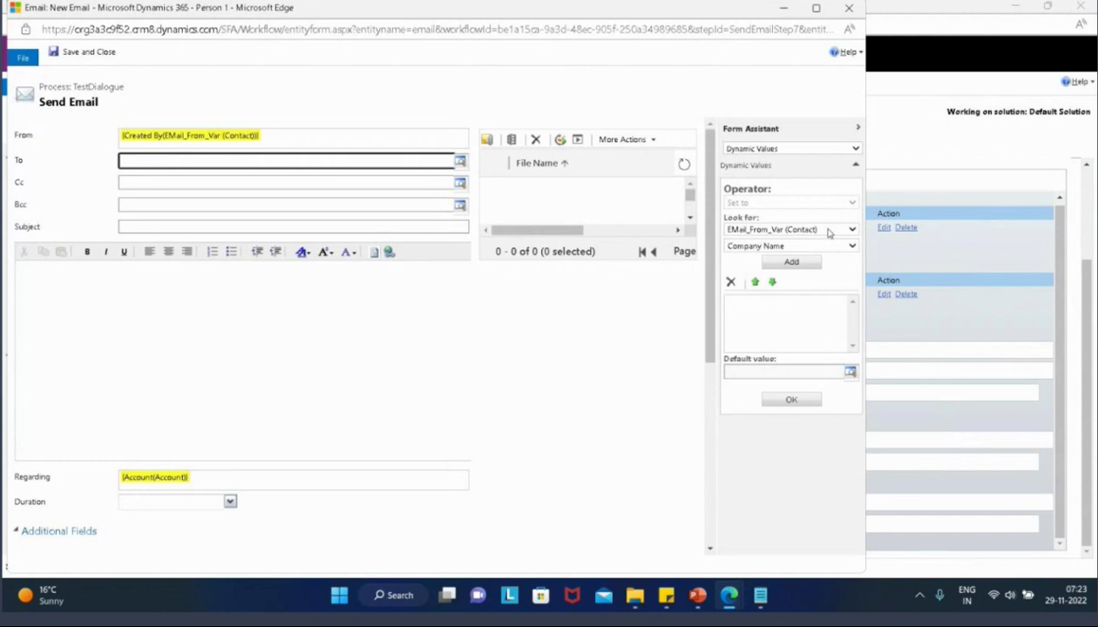
pyautogui.click(829, 231)
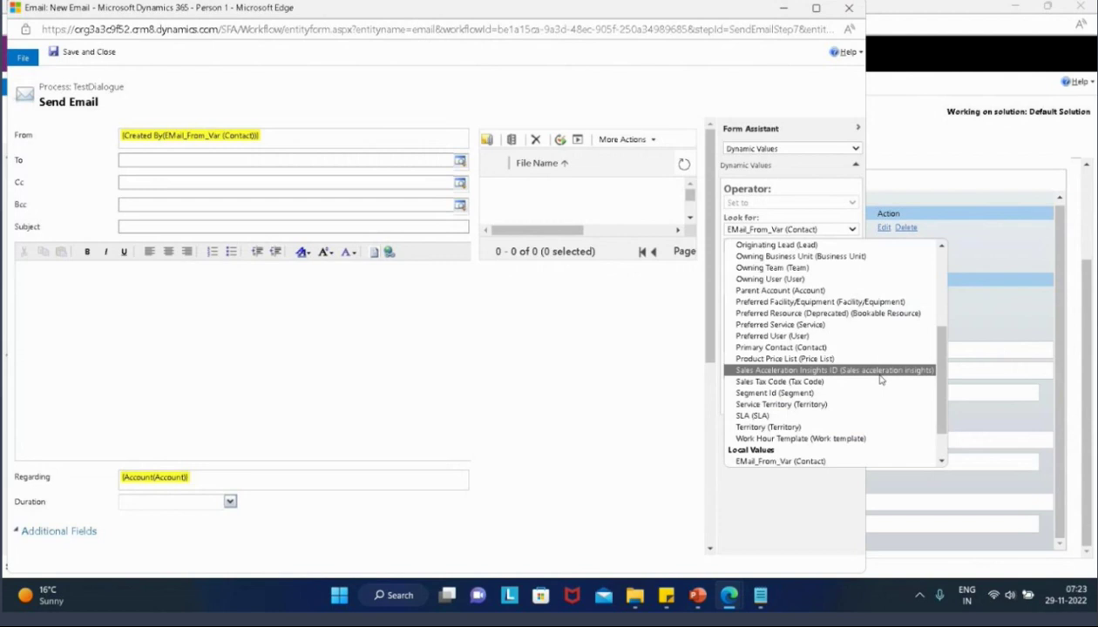
pyautogui.scroll(-2, 880, 380)
pyautogui.scroll(6, 880, 380)
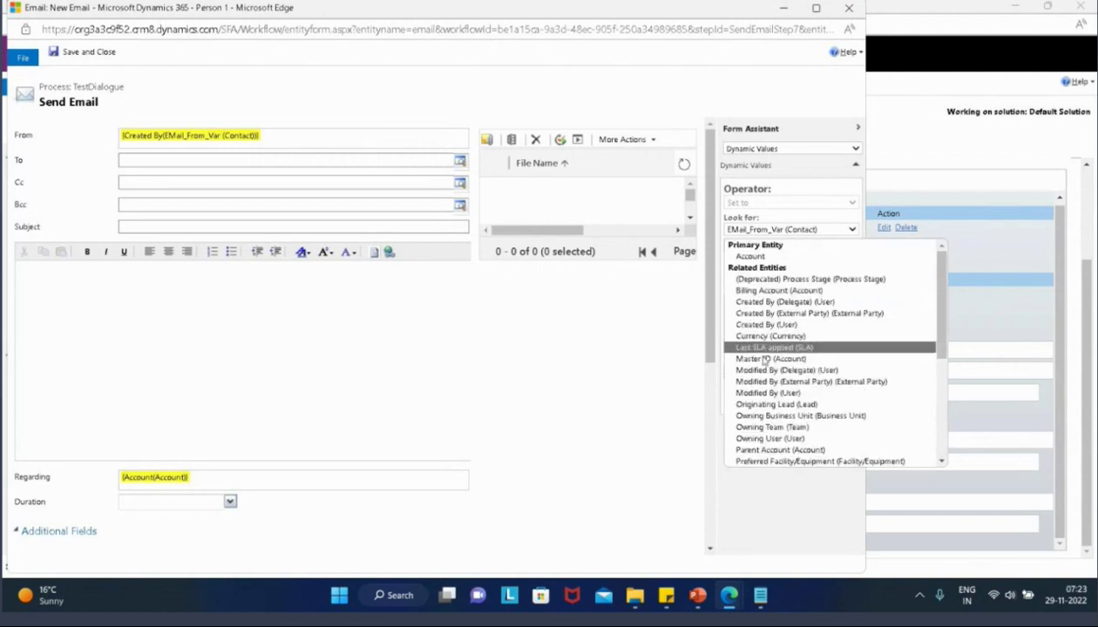
pyautogui.click(785, 440)
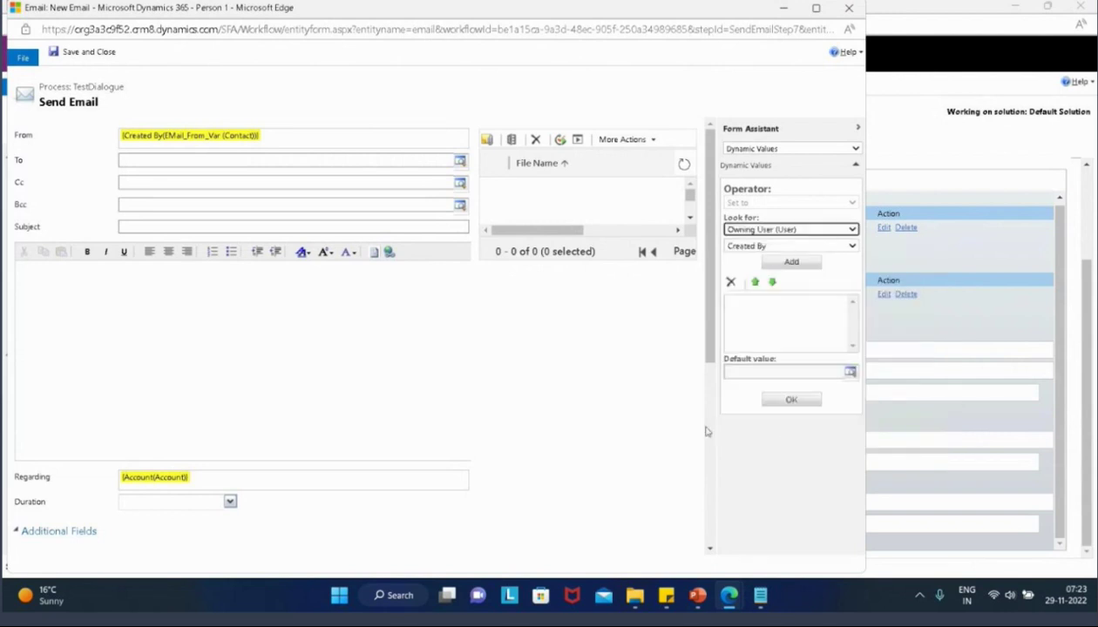
pyautogui.click(791, 261)
pyautogui.click(171, 160)
pyautogui.click(809, 403)
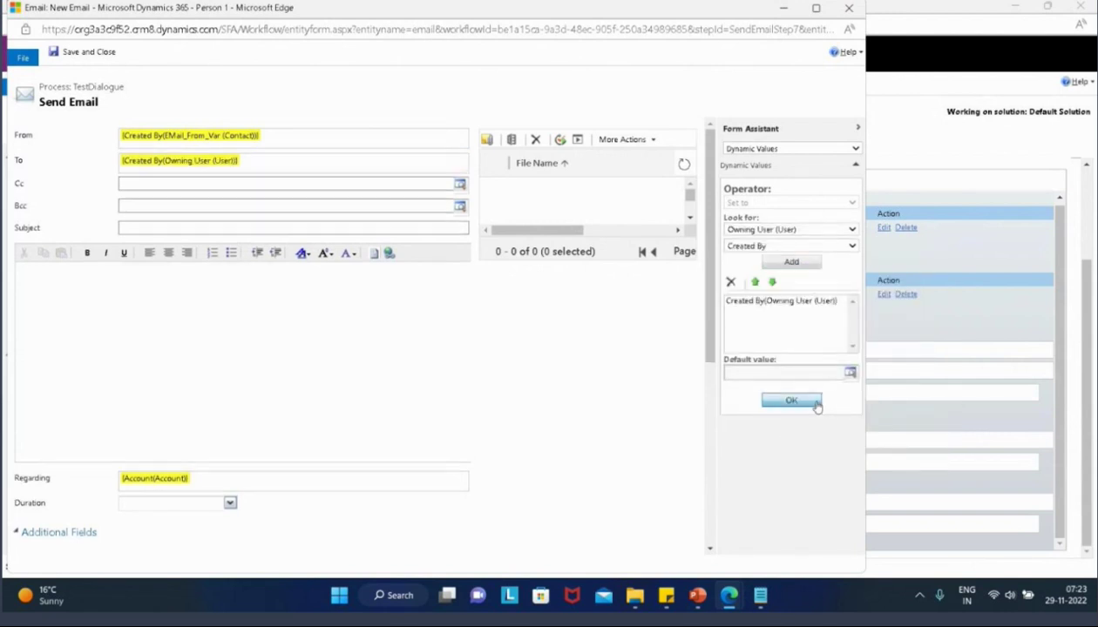
# Step: Enter the email subject 'Test EMail from Dialogue'
pyautogui.click(180, 226)
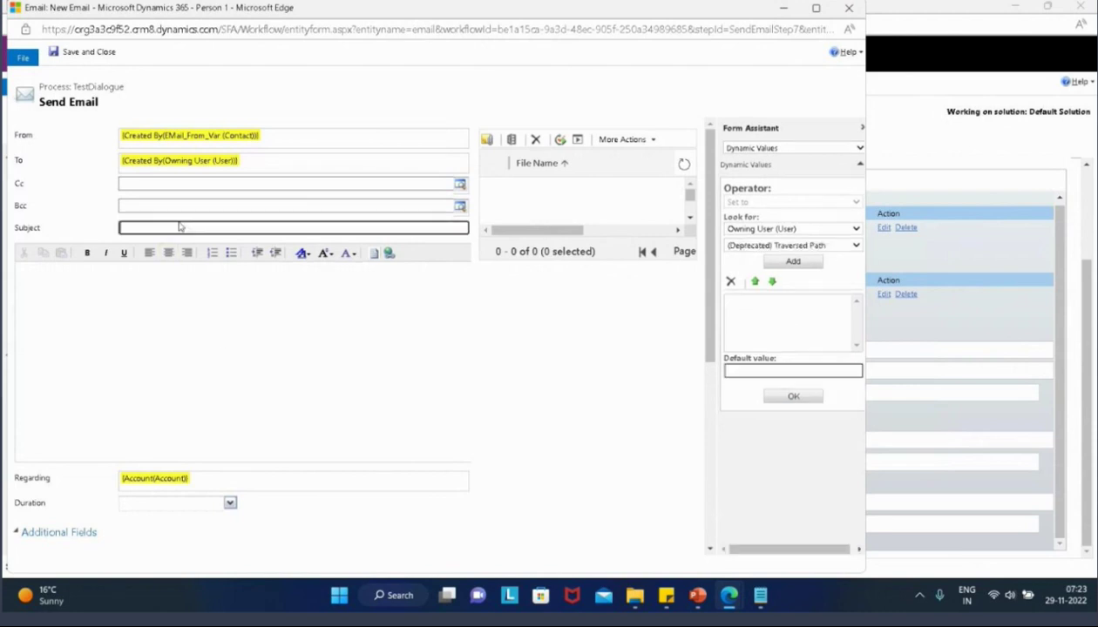
pyautogui.write('Teste')
pyautogui.write('EM')
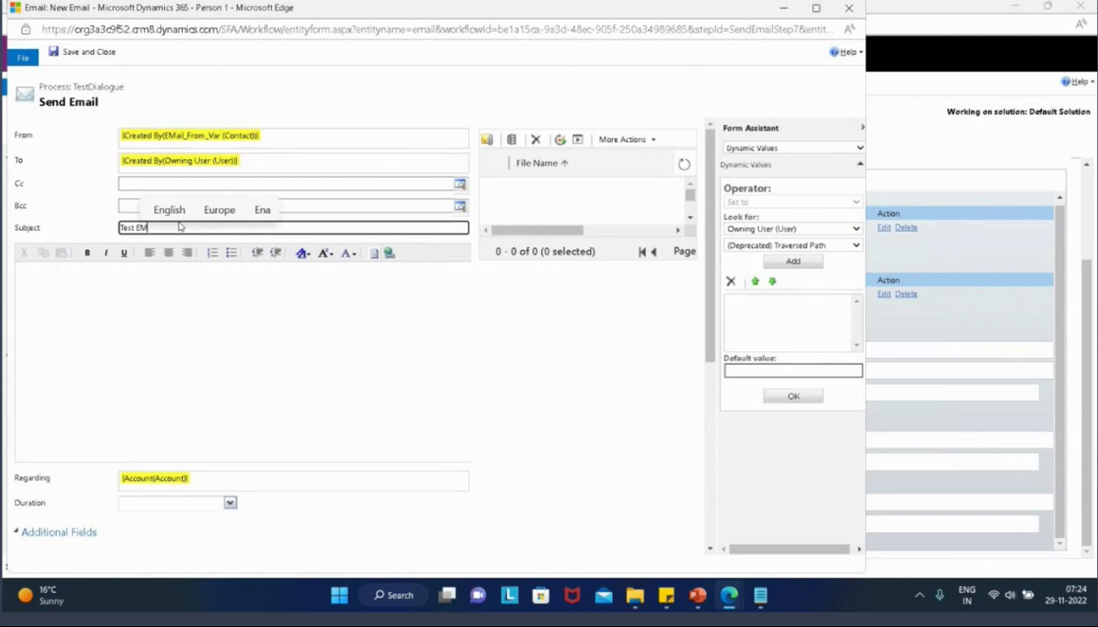
pyautogui.write('ail fr')
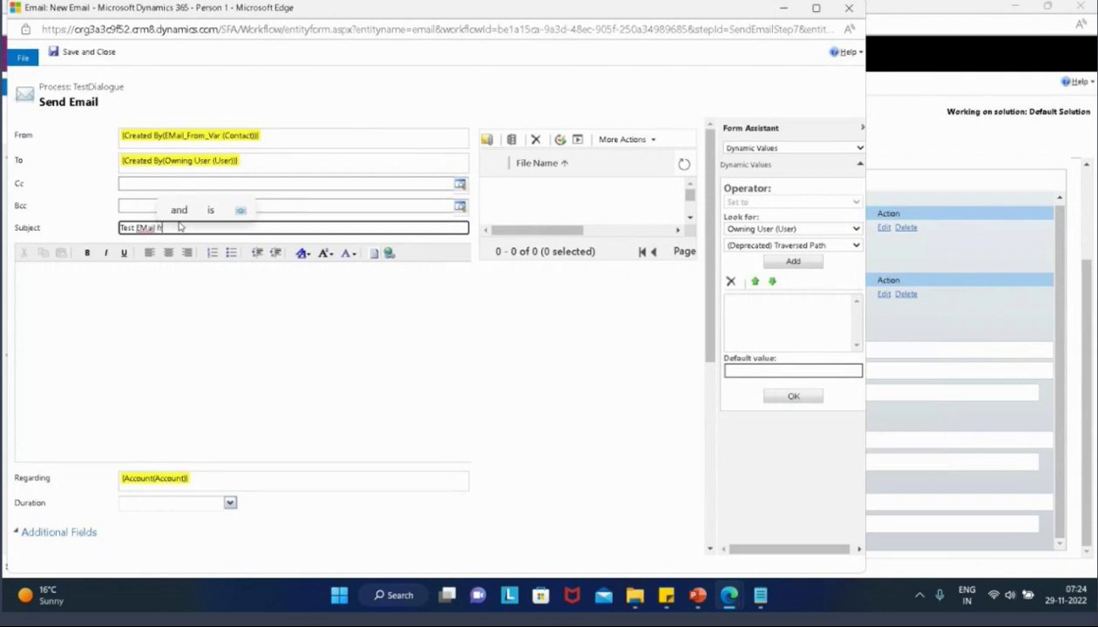
pyautogui.write('om Dialogue')
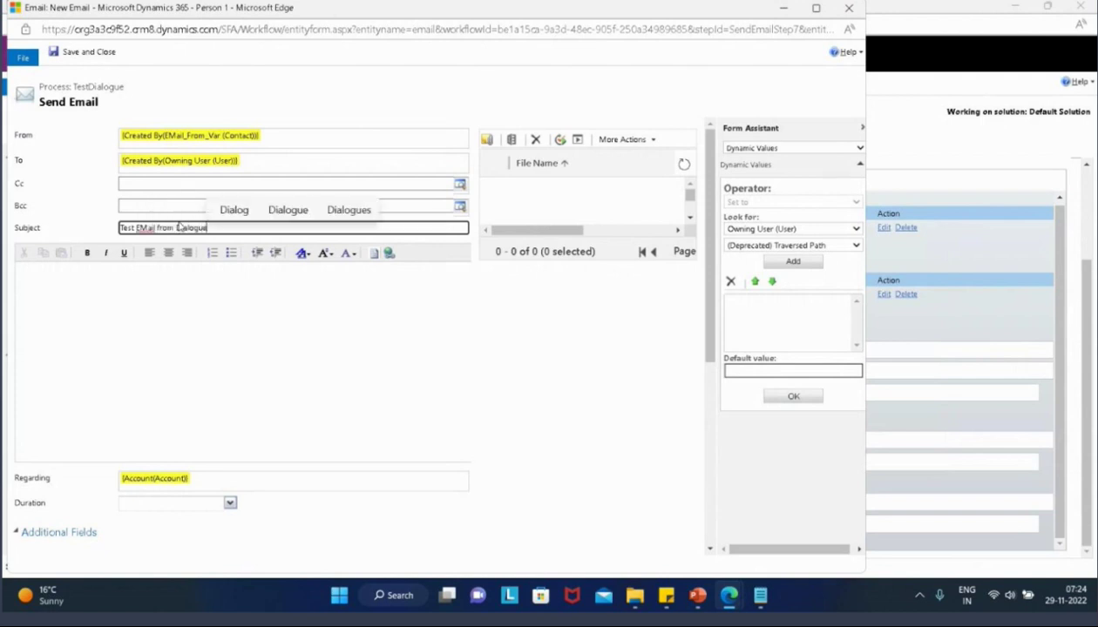
# Step: Start the body with 'Dear' followed by the Owning User's Full Name
pyautogui.click(154, 276)
pyautogui.write('And')
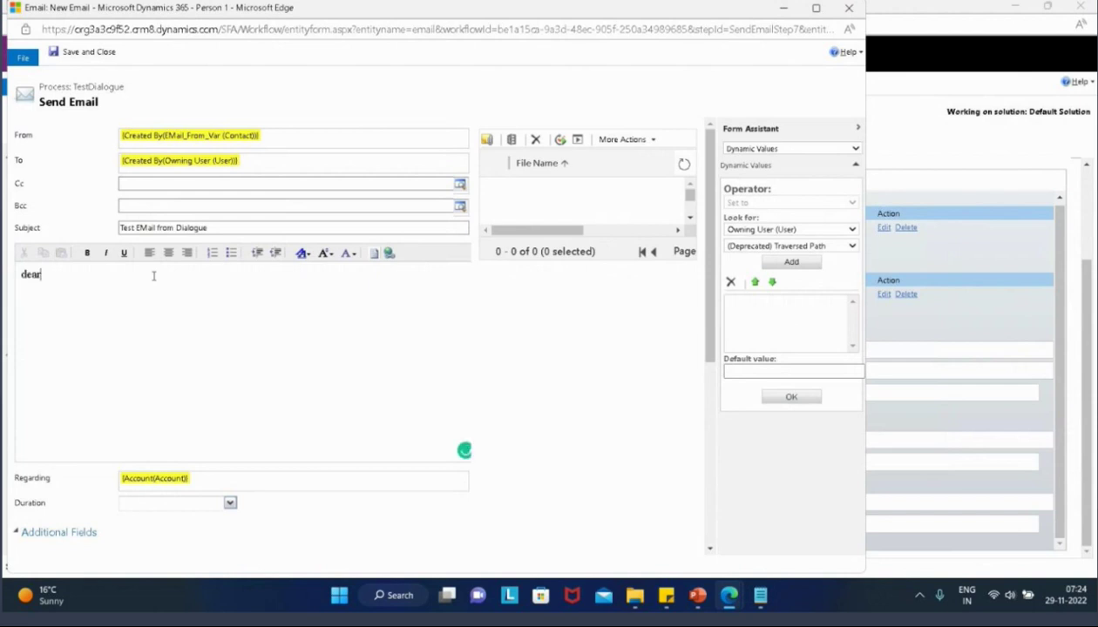
pyautogui.press('BackSpace')
pyautogui.press('BackSpace')
pyautogui.press('BackSpace')
pyautogui.write('Dear')
pyautogui.click(824, 245)
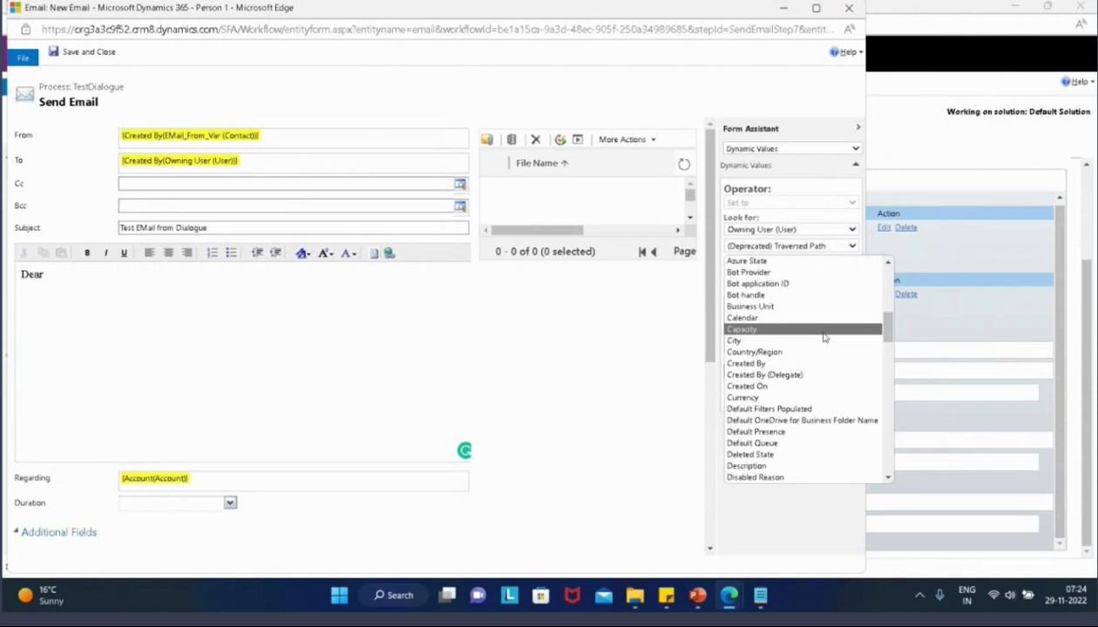
pyautogui.scroll(-6, 822, 340)
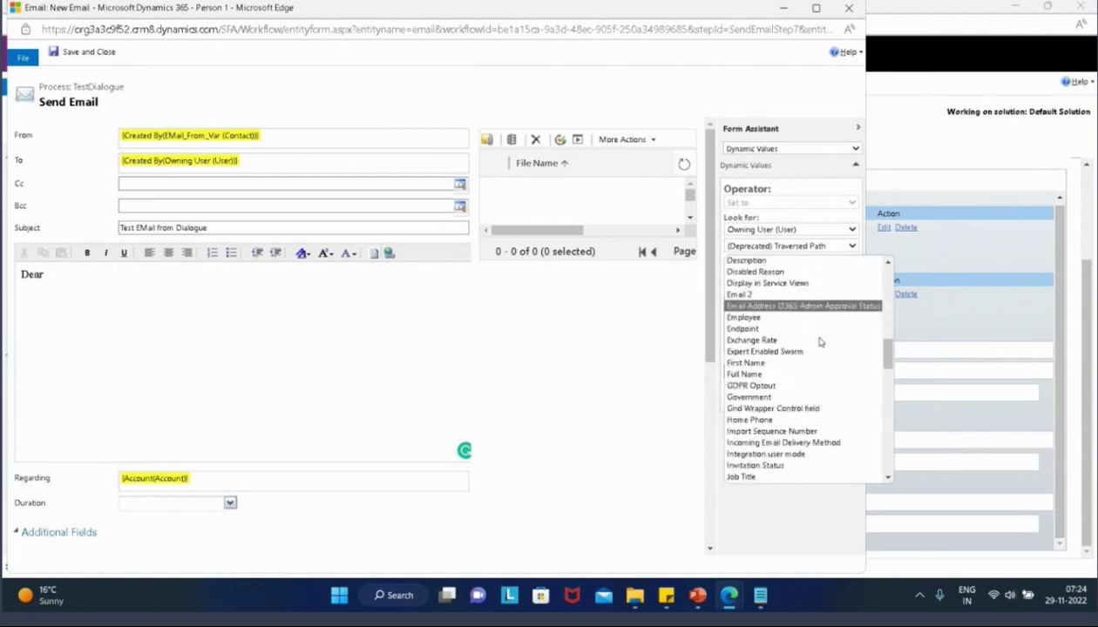
pyautogui.click(784, 373)
pyautogui.click(795, 263)
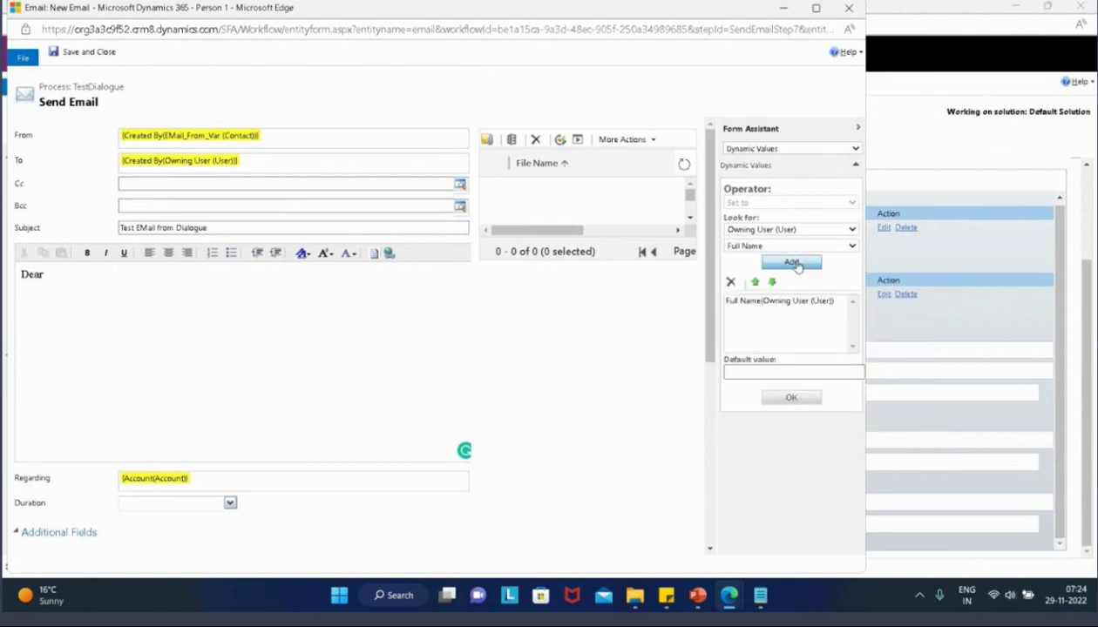
pyautogui.click(791, 398)
# Step: Finish the body with a comma and lines 'ABC', 'Thanks' and 'ABCCorporation Team'
pyautogui.click(247, 275)
pyautogui.write(',')
pyautogui.press('Return')
pyautogui.write('ABC')
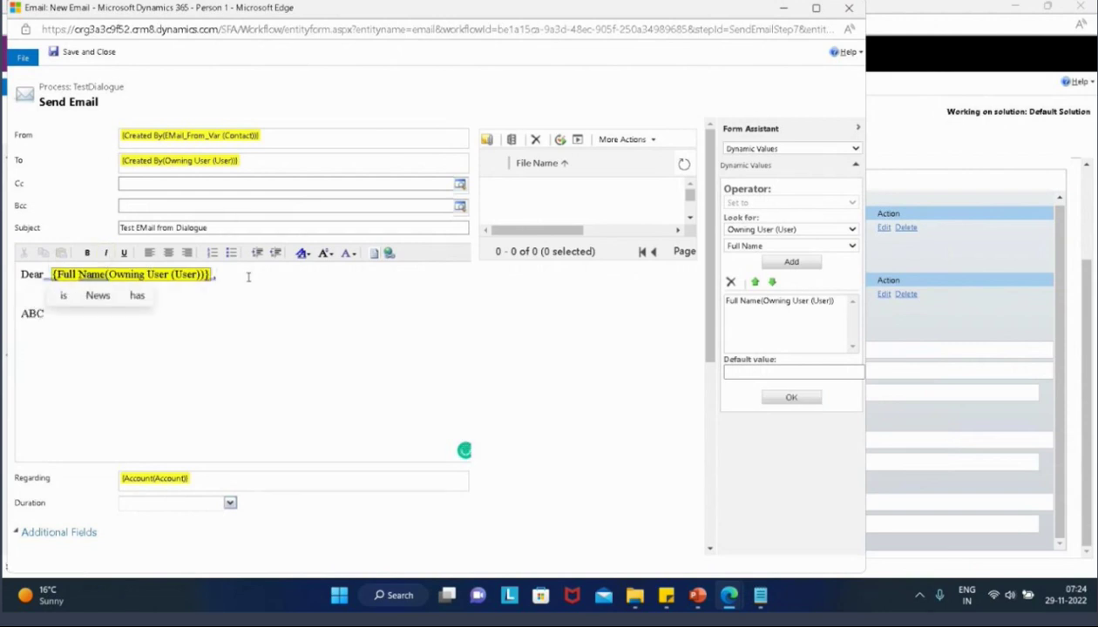
pyautogui.press('Return')
pyautogui.write('Thakjs')
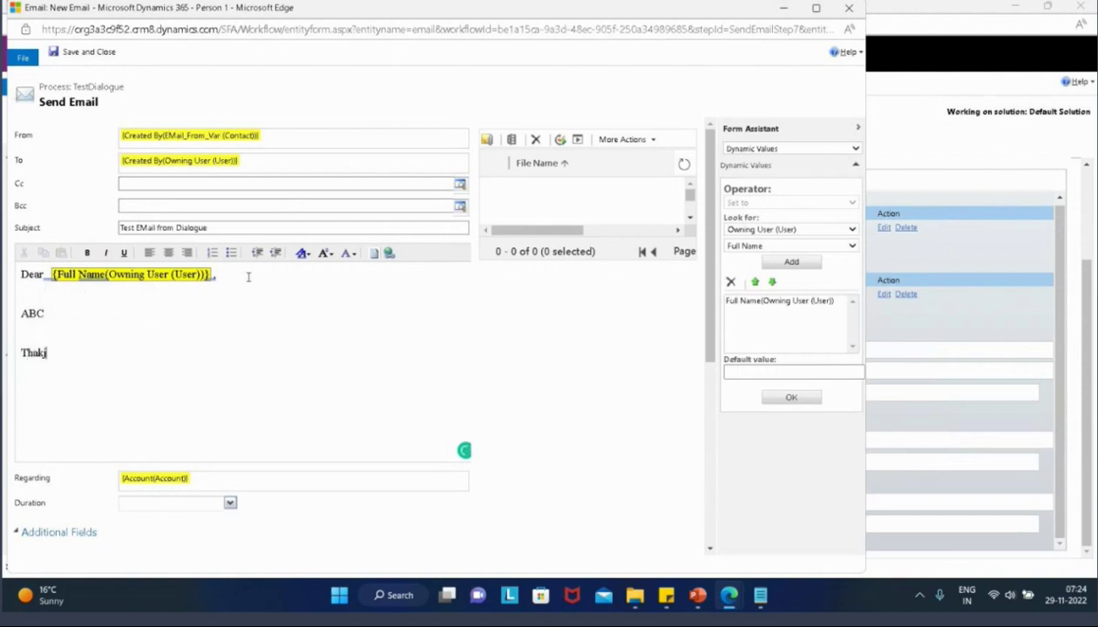
pyautogui.press('BackSpace')
pyautogui.press('BackSpace')
pyautogui.press('BackSpace')
pyautogui.write('nks')
pyautogui.press('Return')
pyautogui.write('ABC')
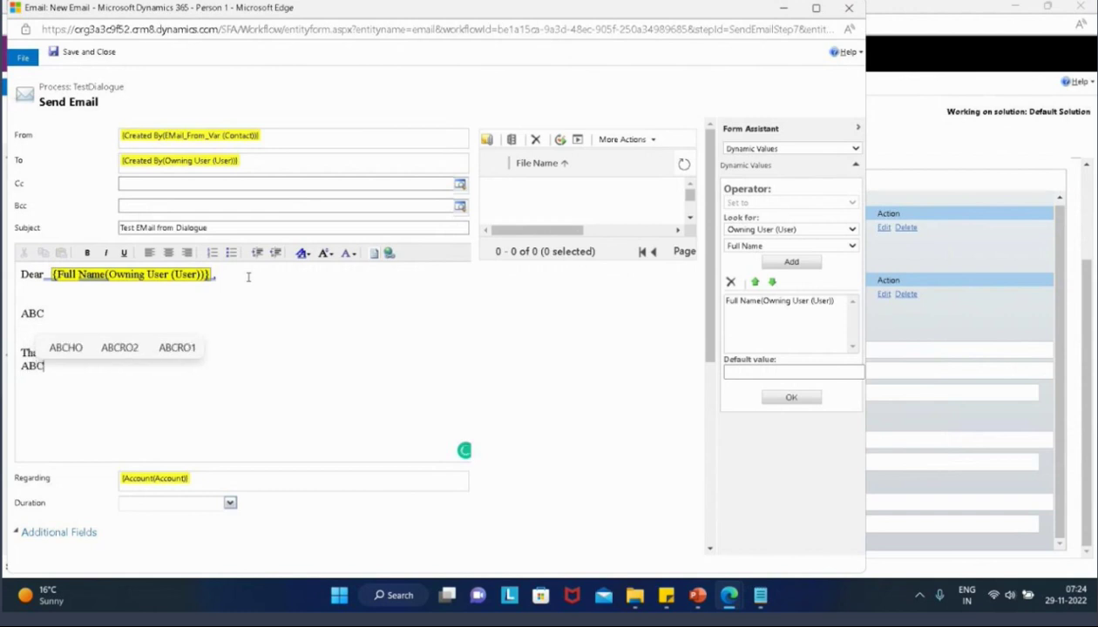
pyautogui.write('Corpor')
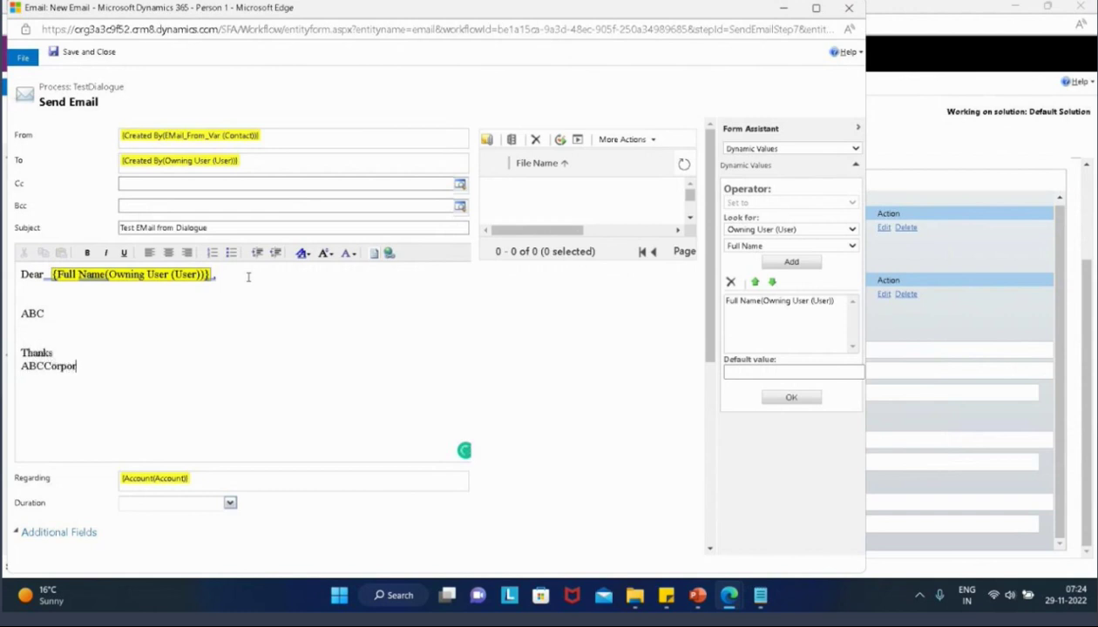
pyautogui.write('ation Tea')
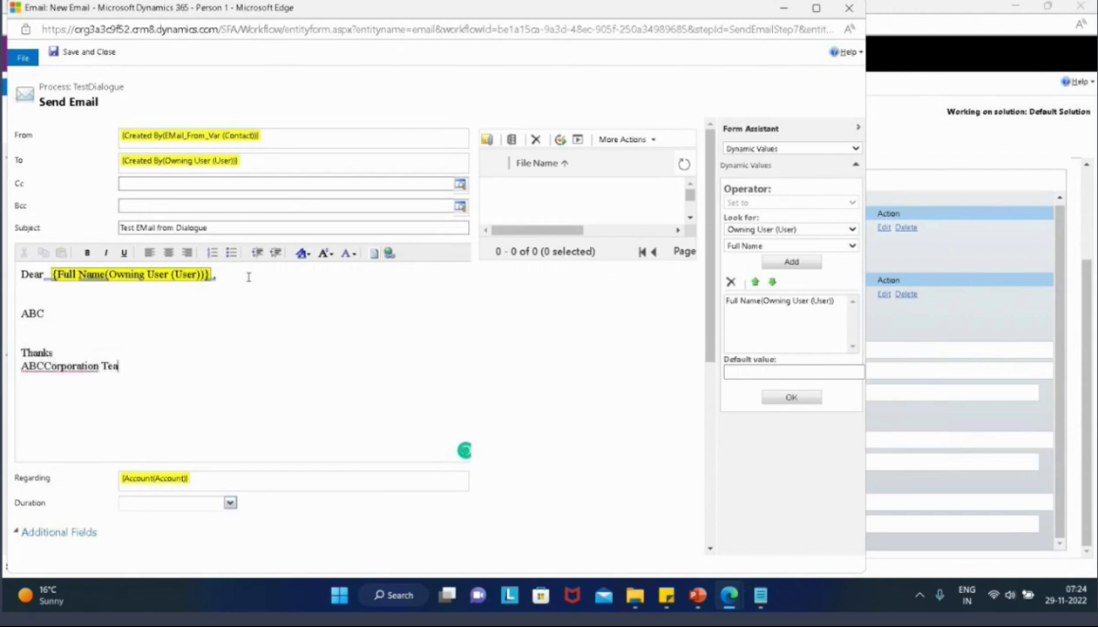
pyautogui.write('m')
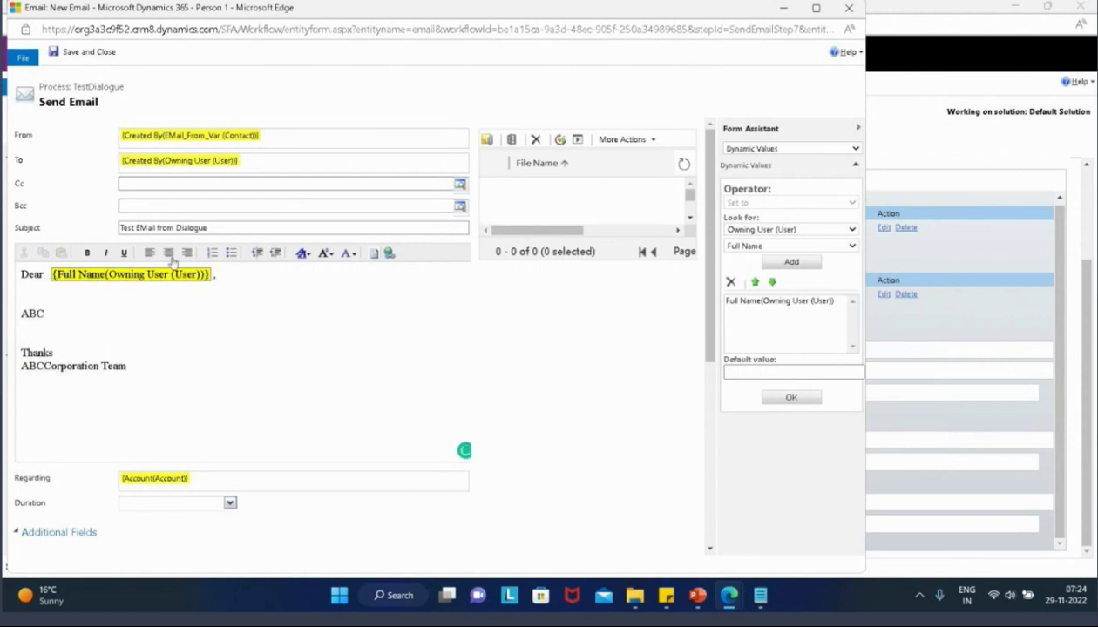
# Step: Save the email back into TestDialogue and activate the dialog process
pyautogui.click(107, 55)
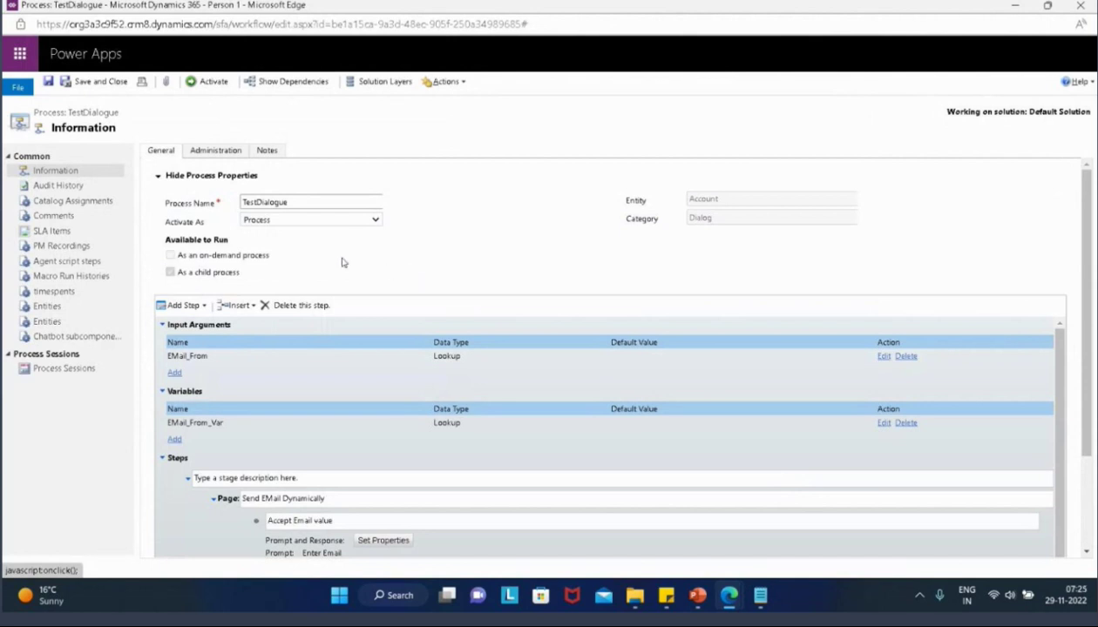
pyautogui.click(204, 84)
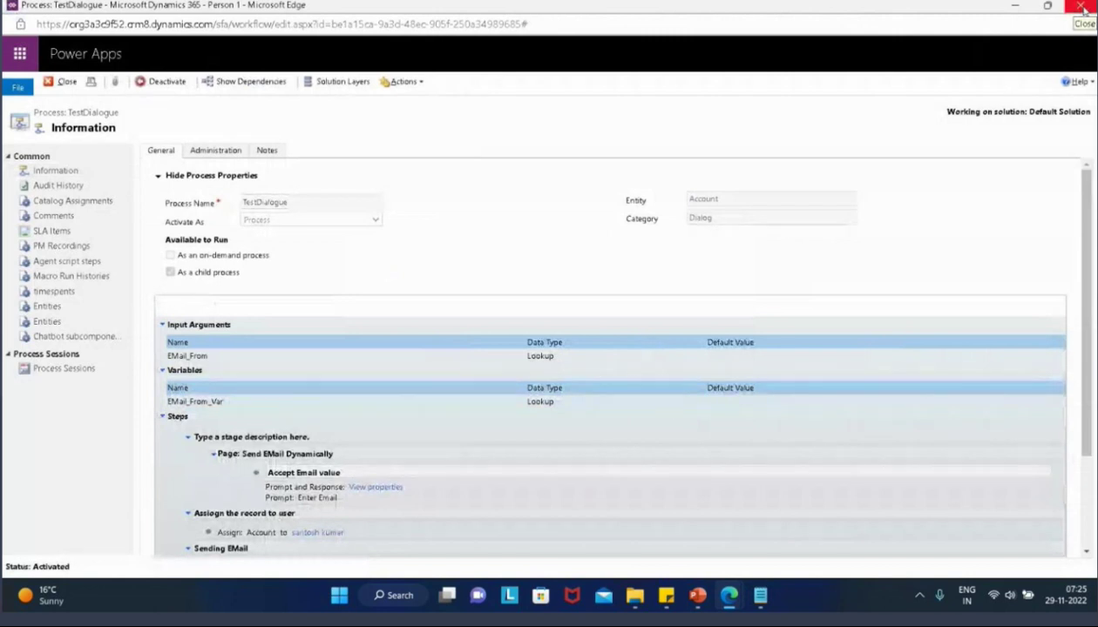
# Step: In Sales Hub Accounts, check the command and report menus, then open Account Task test
pyautogui.click(1083, 8)
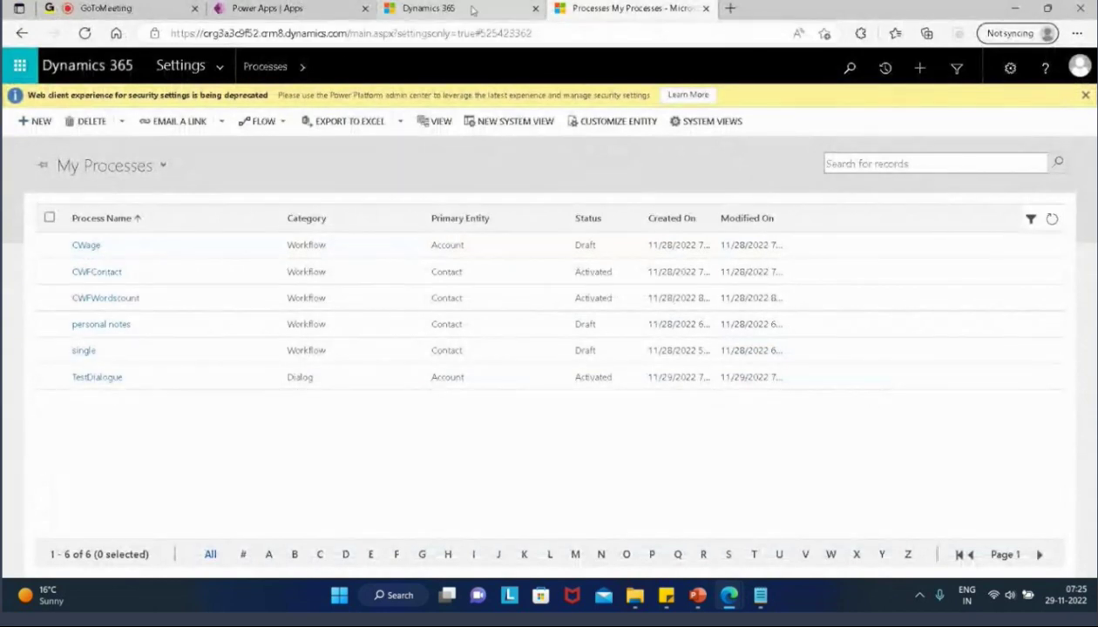
pyautogui.click(428, 8)
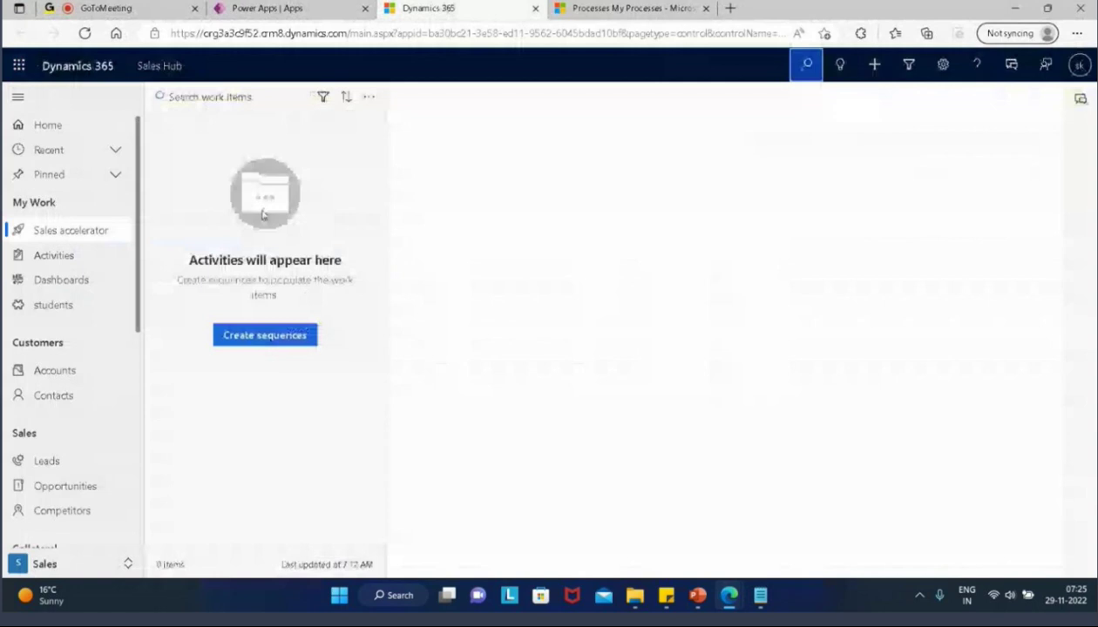
pyautogui.click(68, 373)
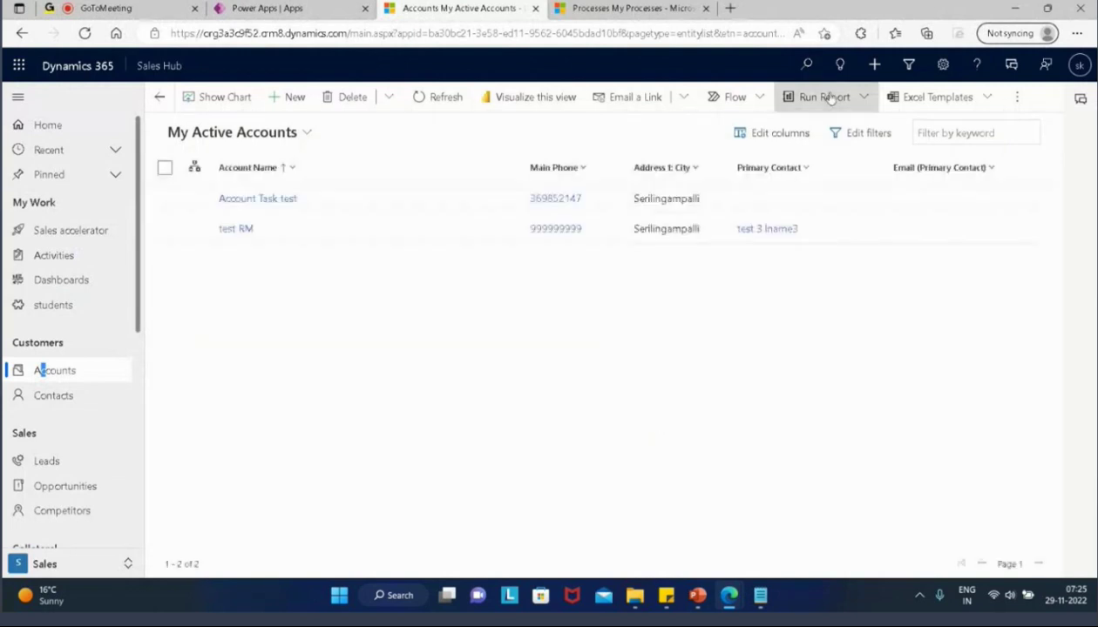
pyautogui.click(1018, 98)
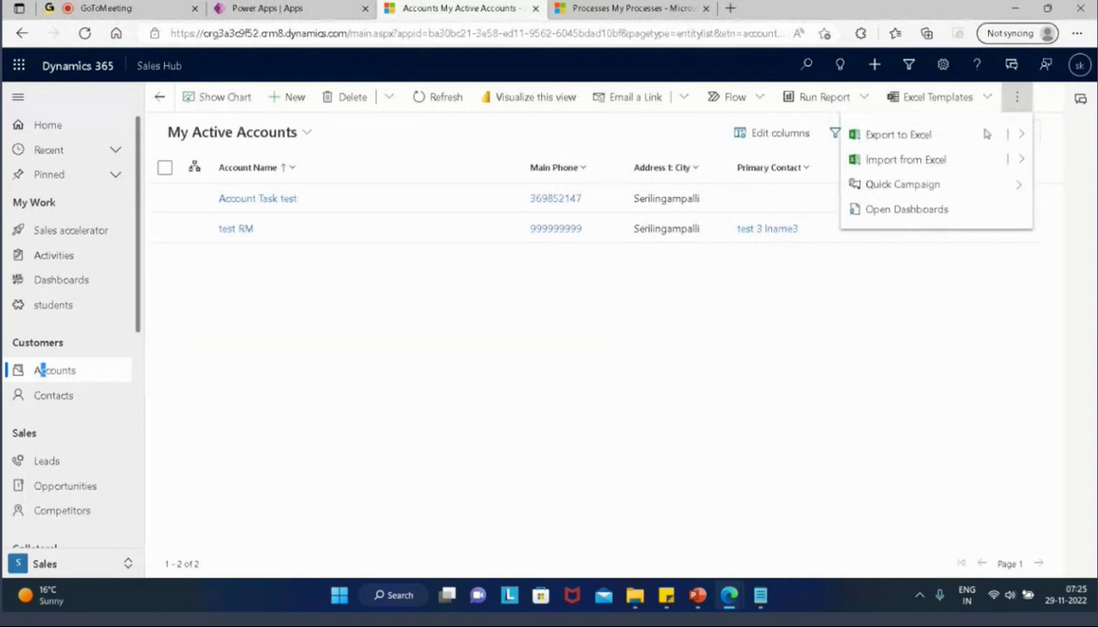
pyautogui.click(865, 98)
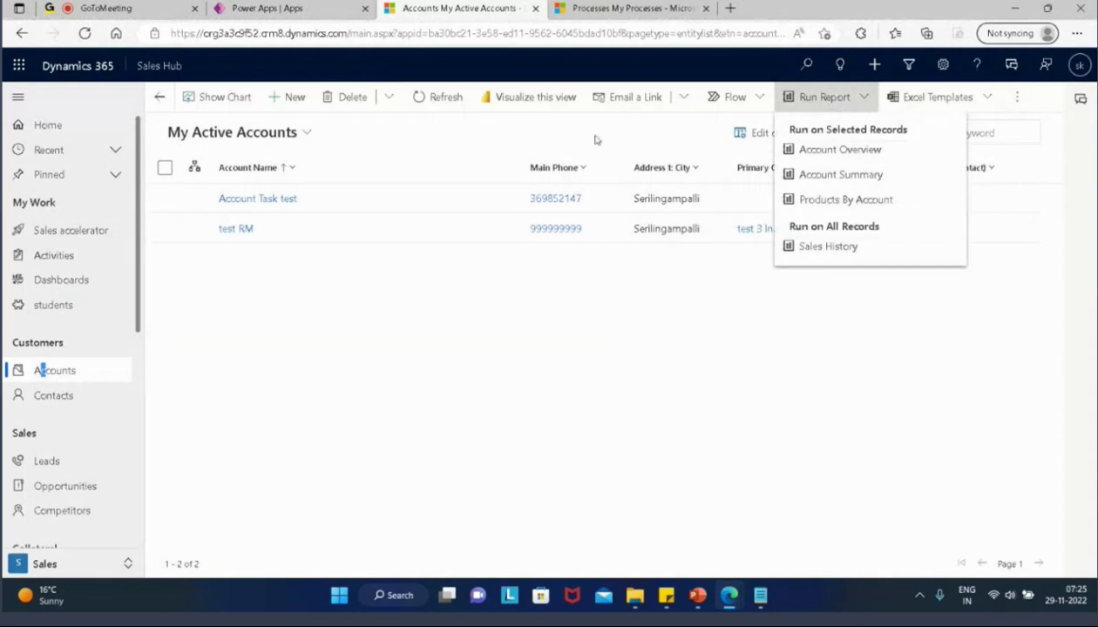
pyautogui.doubleClick(388, 205)
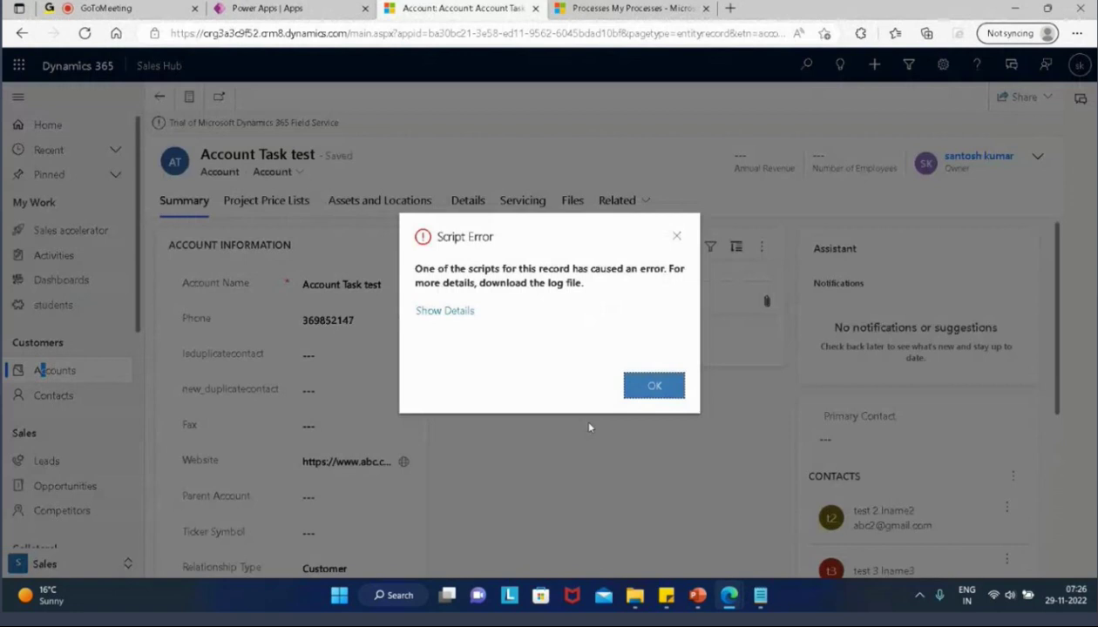
# Step: Dismiss the script error and review the record's Process options and Settings menu
pyautogui.press('Return')
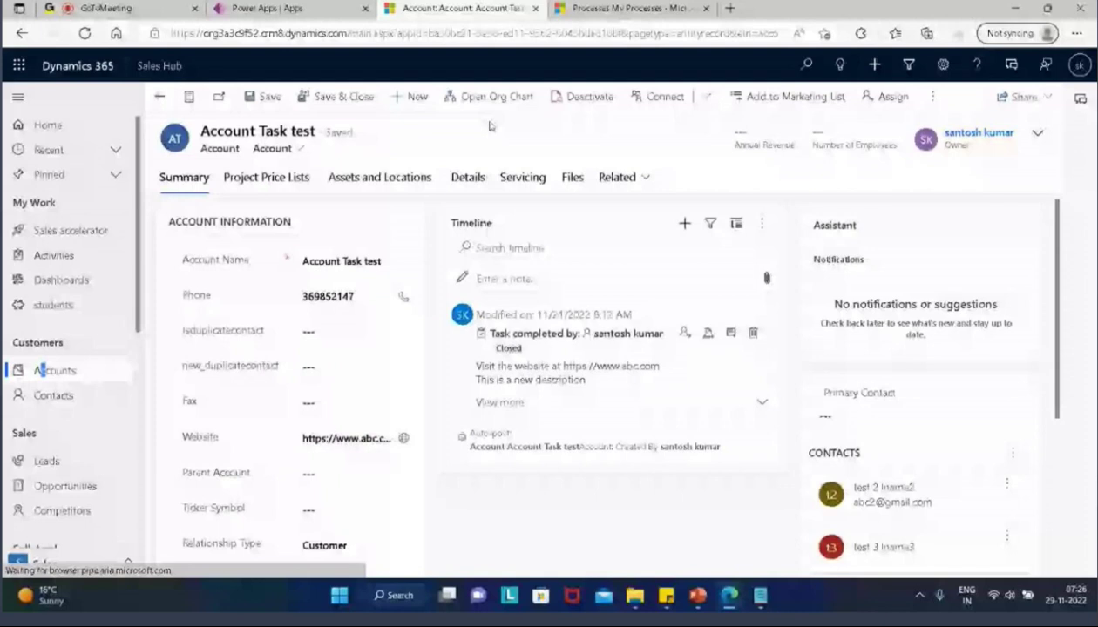
pyautogui.click(933, 97)
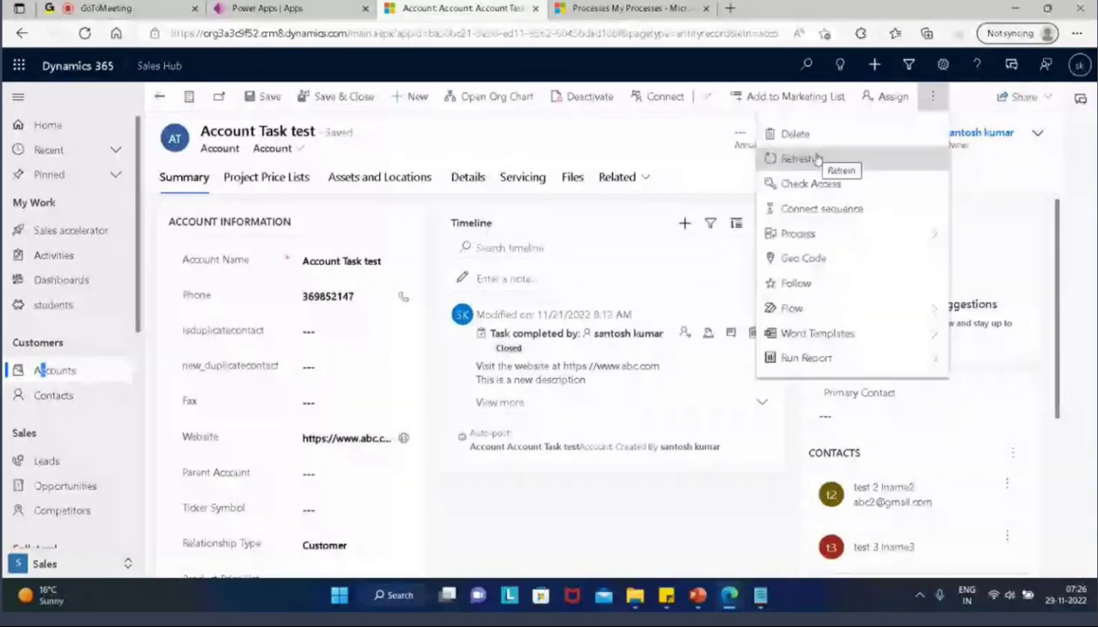
pyautogui.click(931, 234)
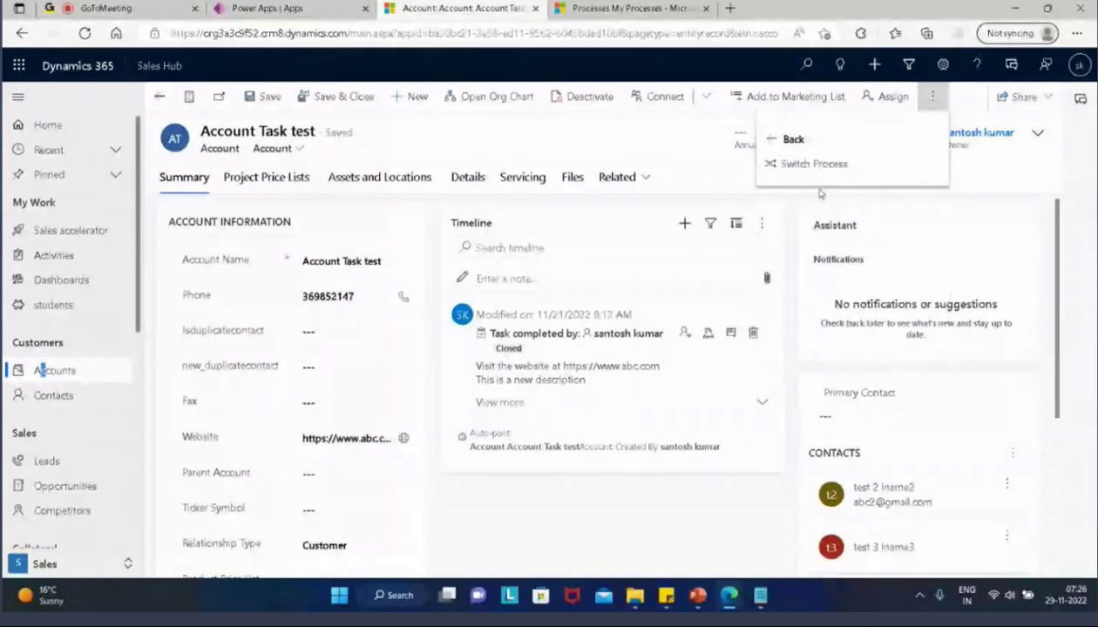
pyautogui.click(769, 139)
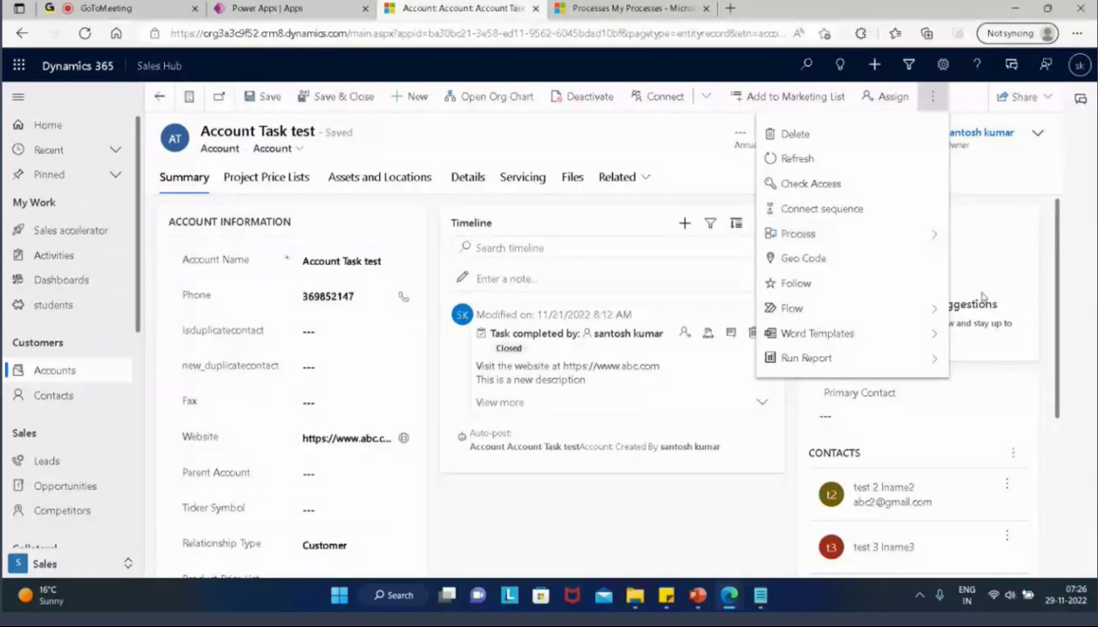
pyautogui.click(943, 64)
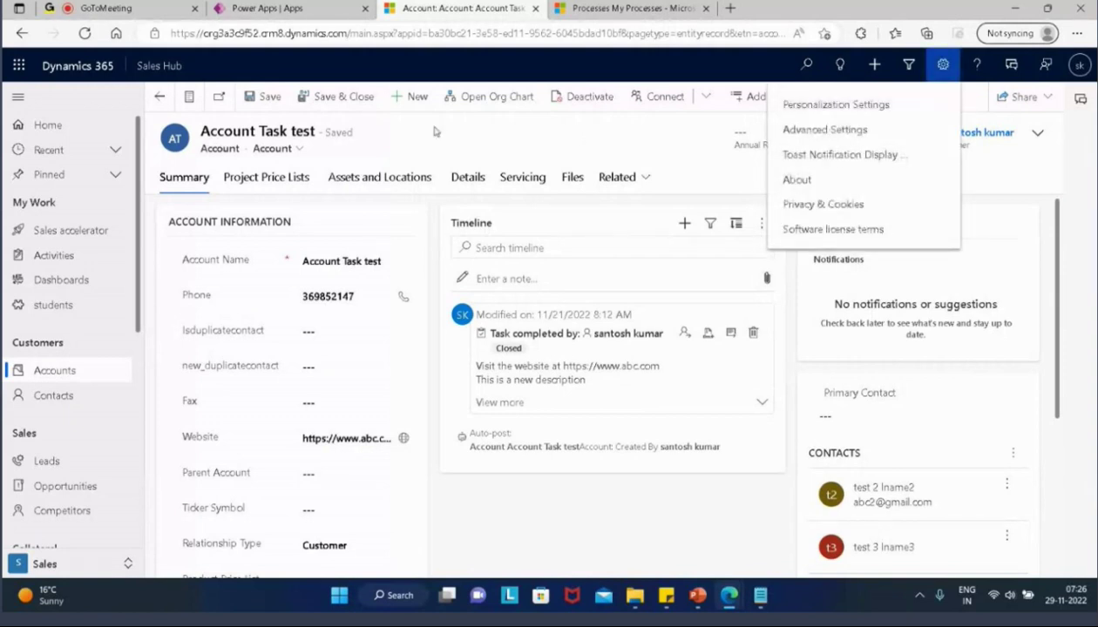
# Step: Choose the Dynamics 365 — custom app from the Sales Hub app list
pyautogui.click(161, 66)
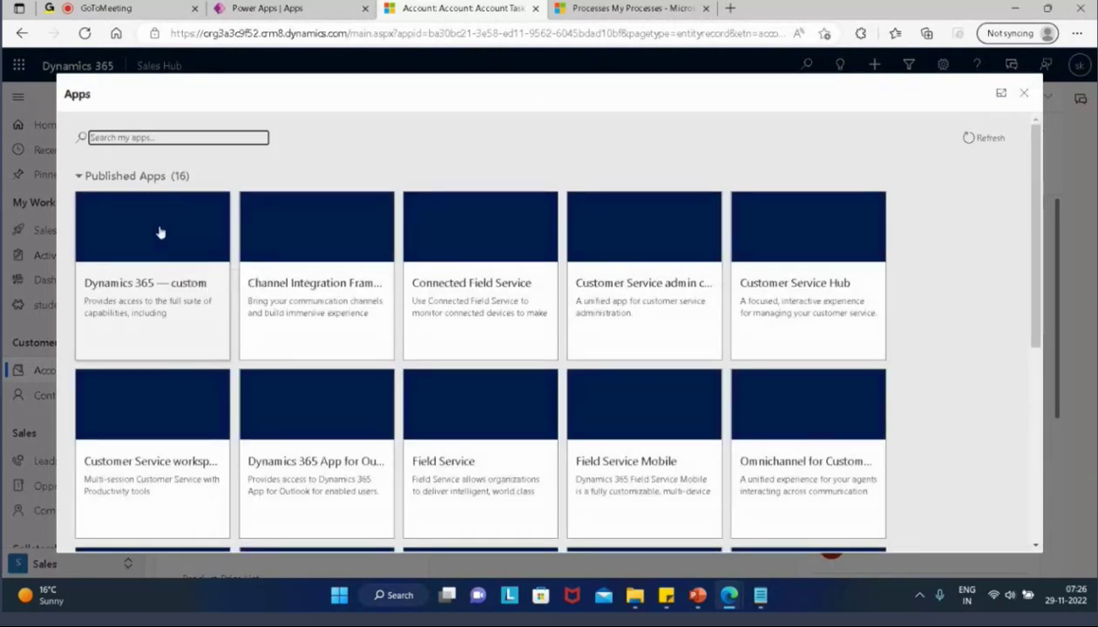
pyautogui.click(170, 278)
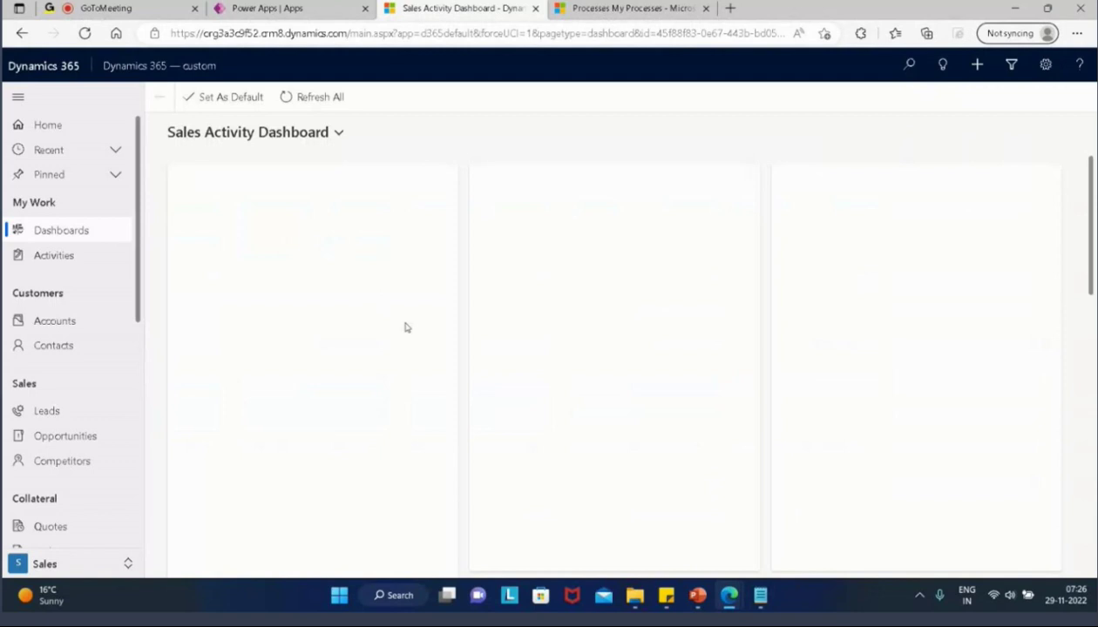
# Step: Open the Account Task test record from the custom app's Accounts list
pyautogui.click(70, 324)
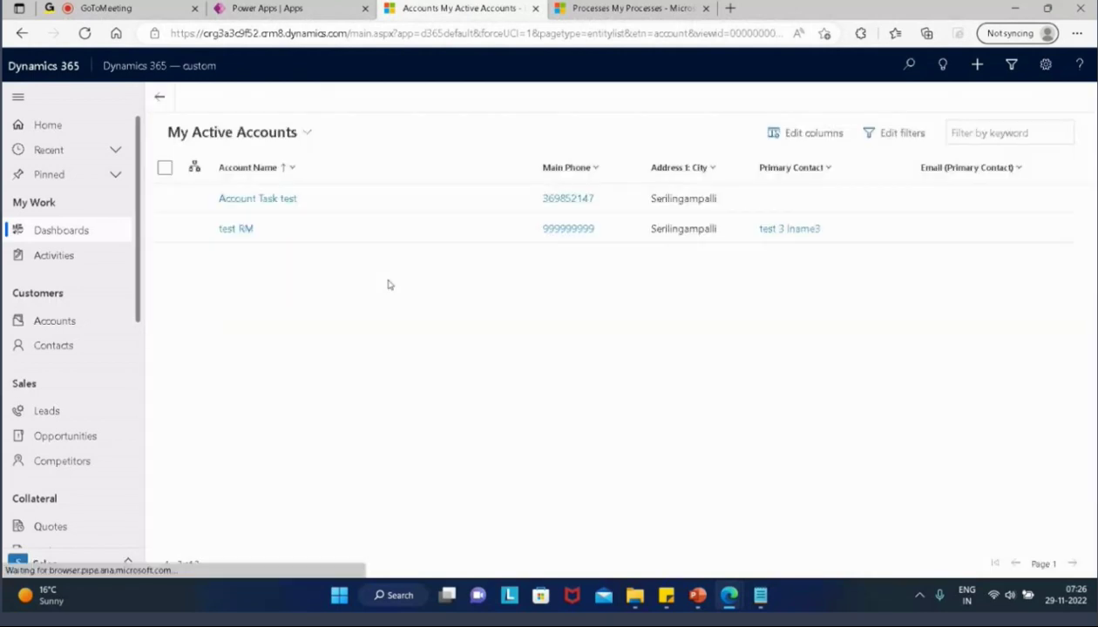
pyautogui.doubleClick(402, 201)
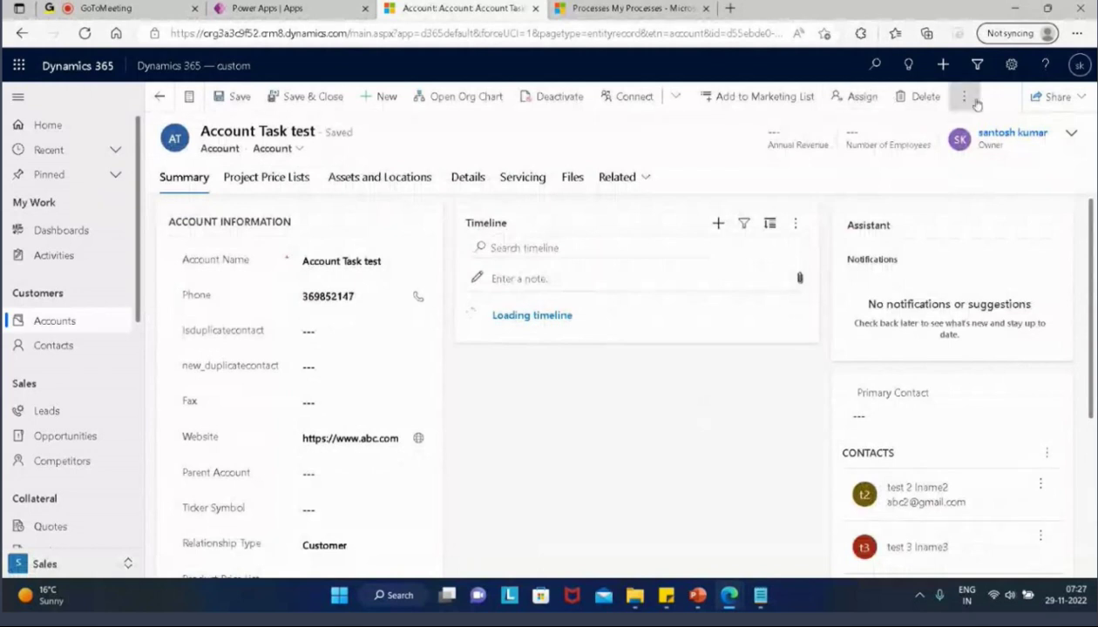
# Step: Open the Account Task test record's ⋮ overflow menu, then close it again
pyautogui.click(965, 98)
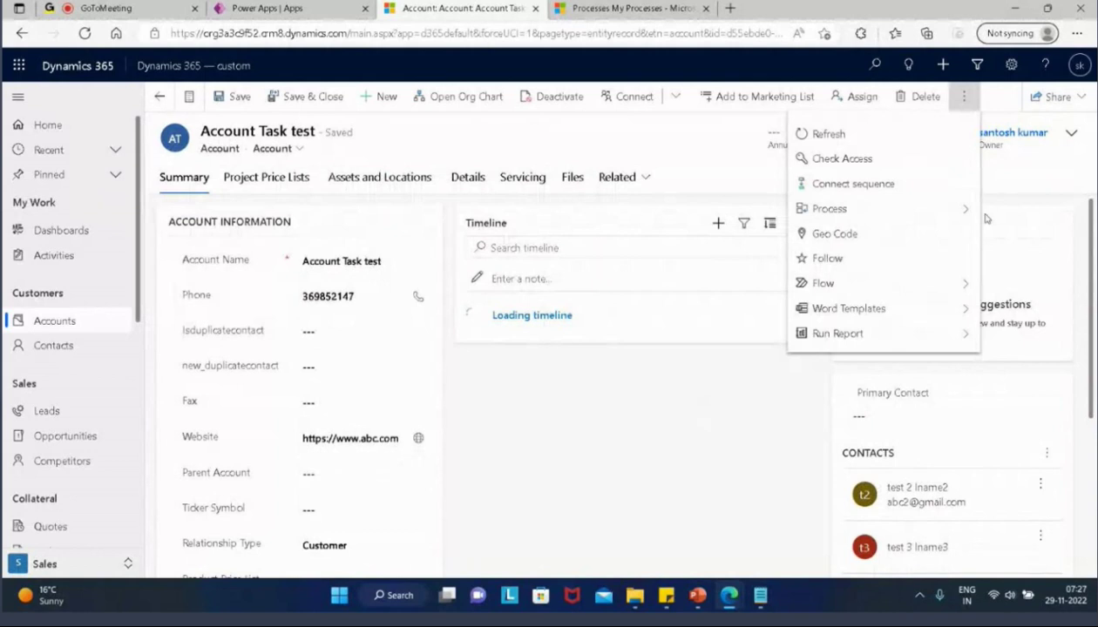
pyautogui.click(720, 150)
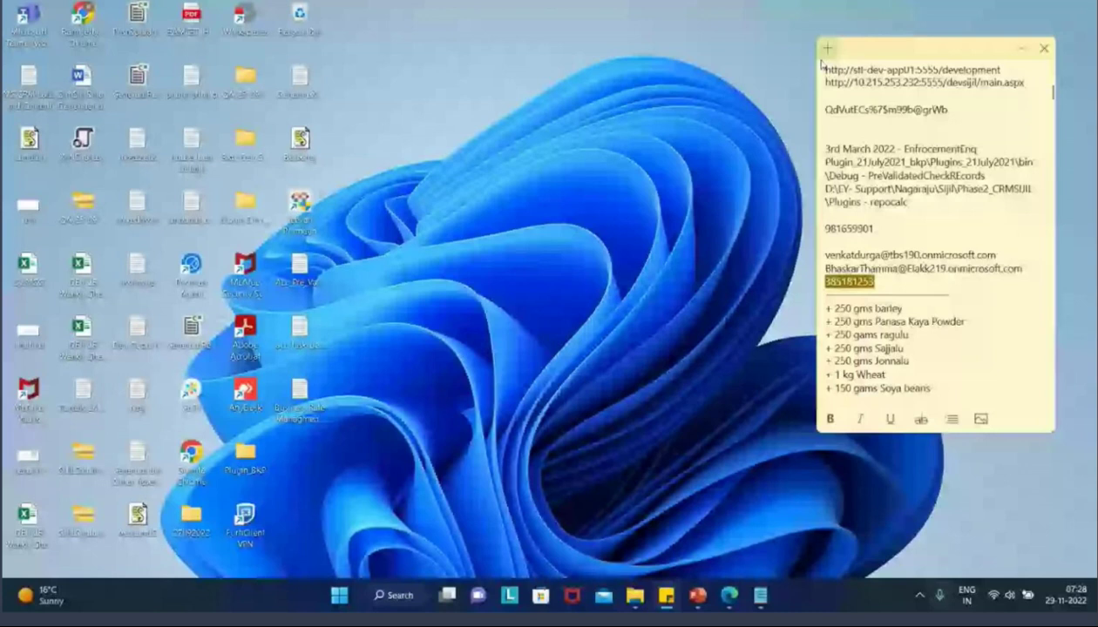
# Step: Switch to another sticky note, return to Edge, and bring up FortiClient VPN
pyautogui.click(668, 607)
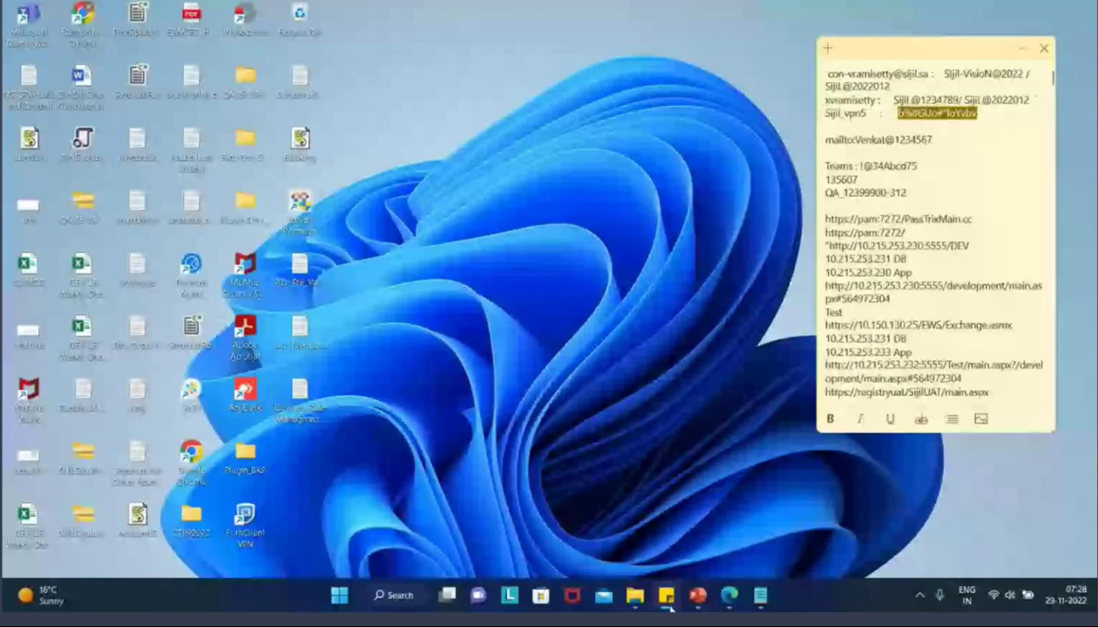
pyautogui.click(730, 596)
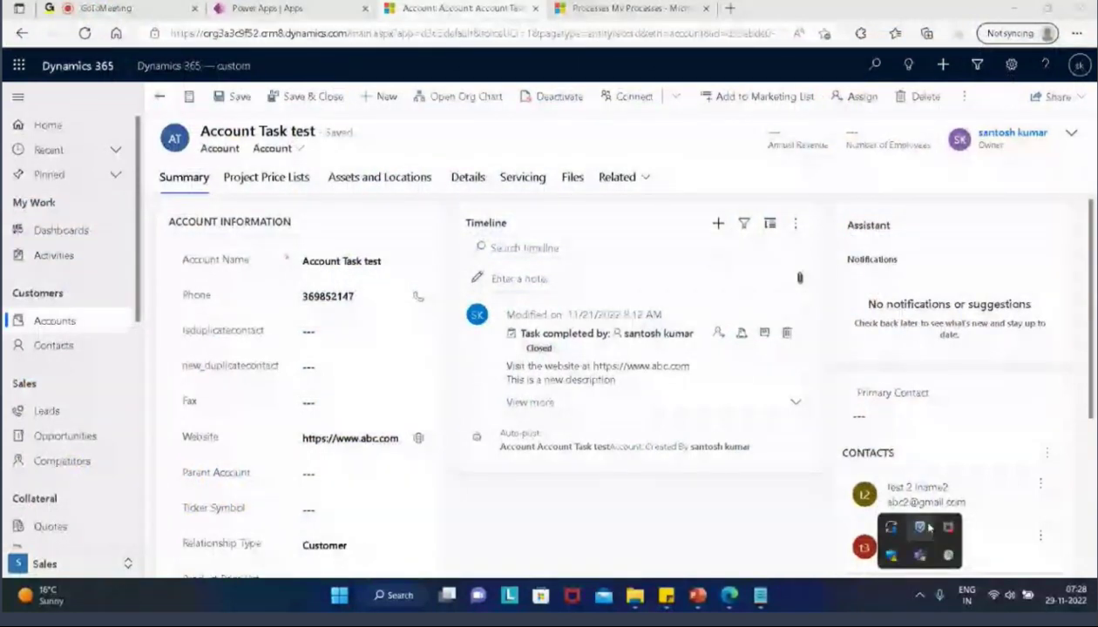
pyautogui.click(929, 528)
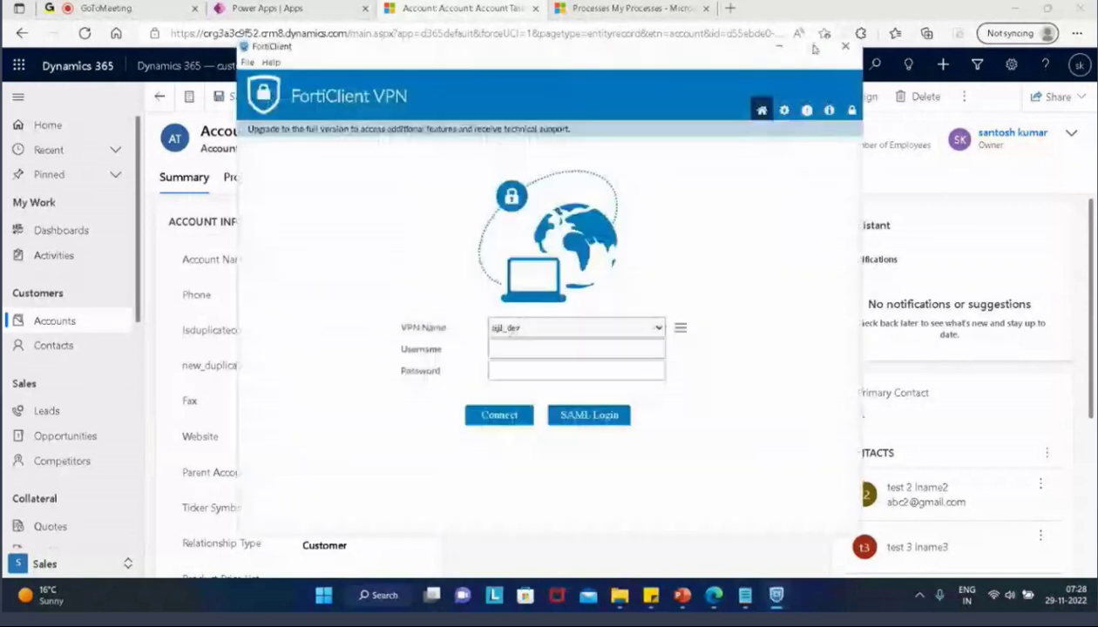
# Step: Start entering the VPN password in FortiClient's sjil_dev sign-in window
pyautogui.click(638, 375)
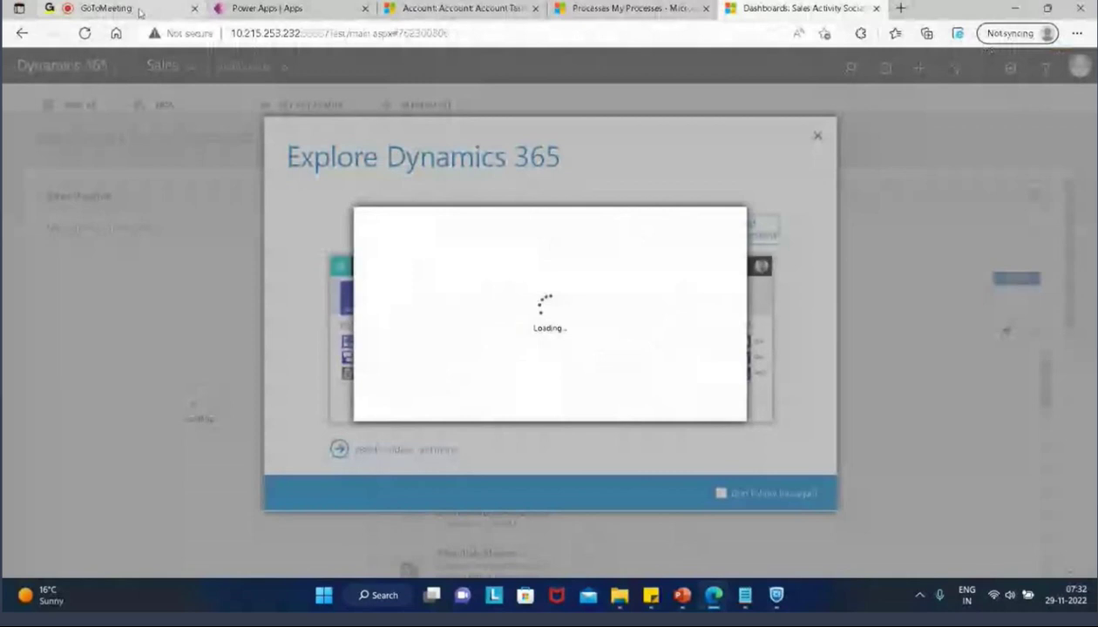
# Step: Switch to the GoToMeeting tab, then bring the Actions PowerPoint deck to the front
pyautogui.click(139, 12)
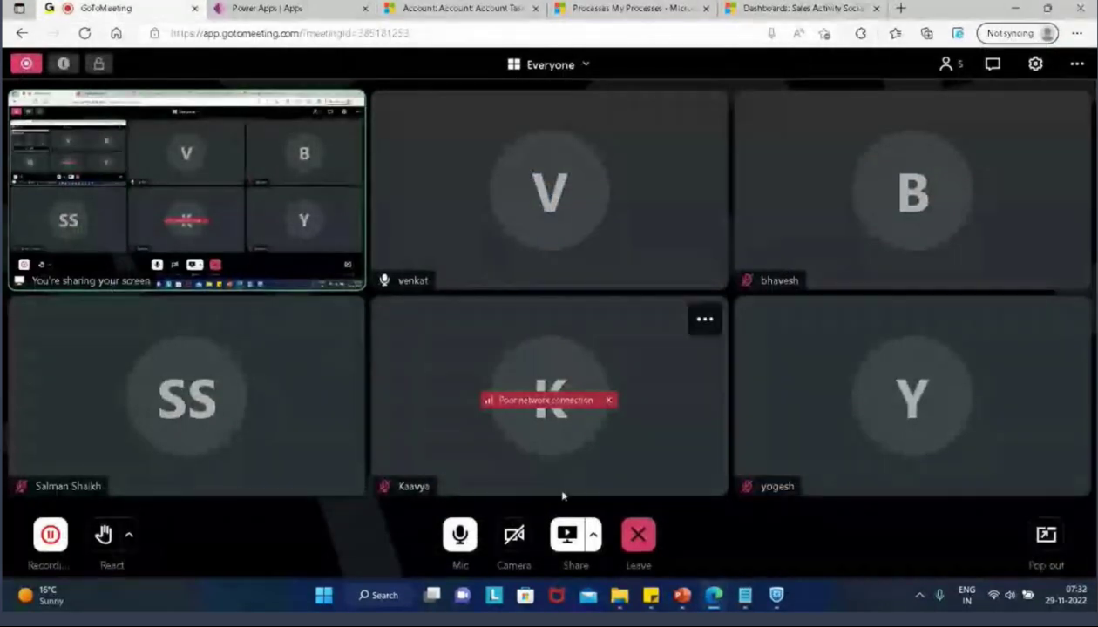
pyautogui.moveTo(683, 595)
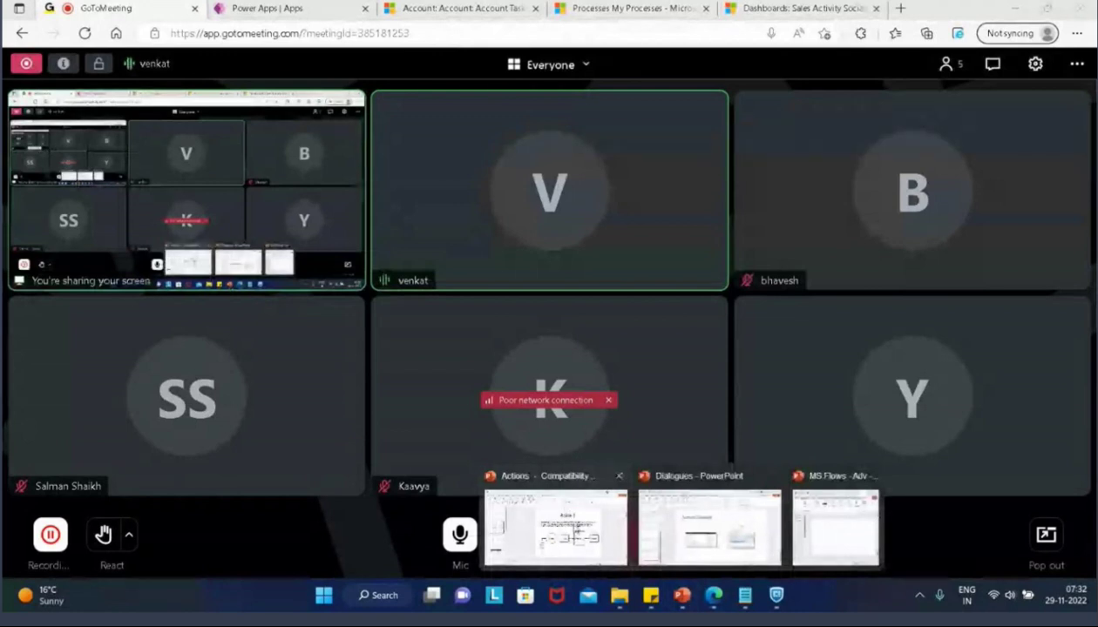
pyautogui.click(574, 528)
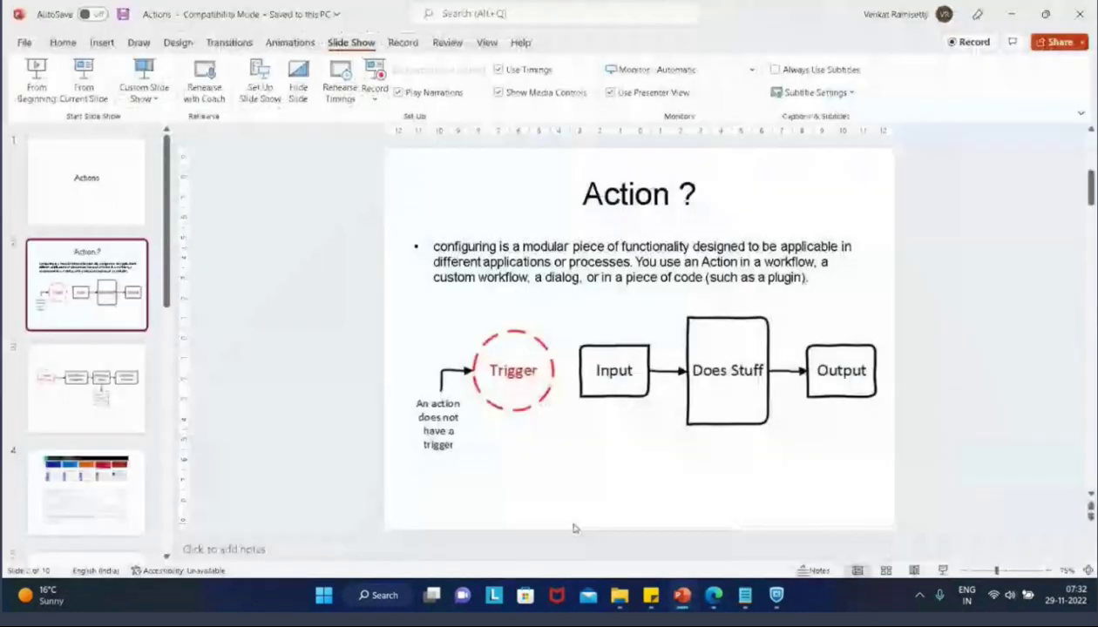
# Step: Briefly present the Action ? slide full screen, then return to the meeting and Dynamics 365 tab
pyautogui.click(85, 91)
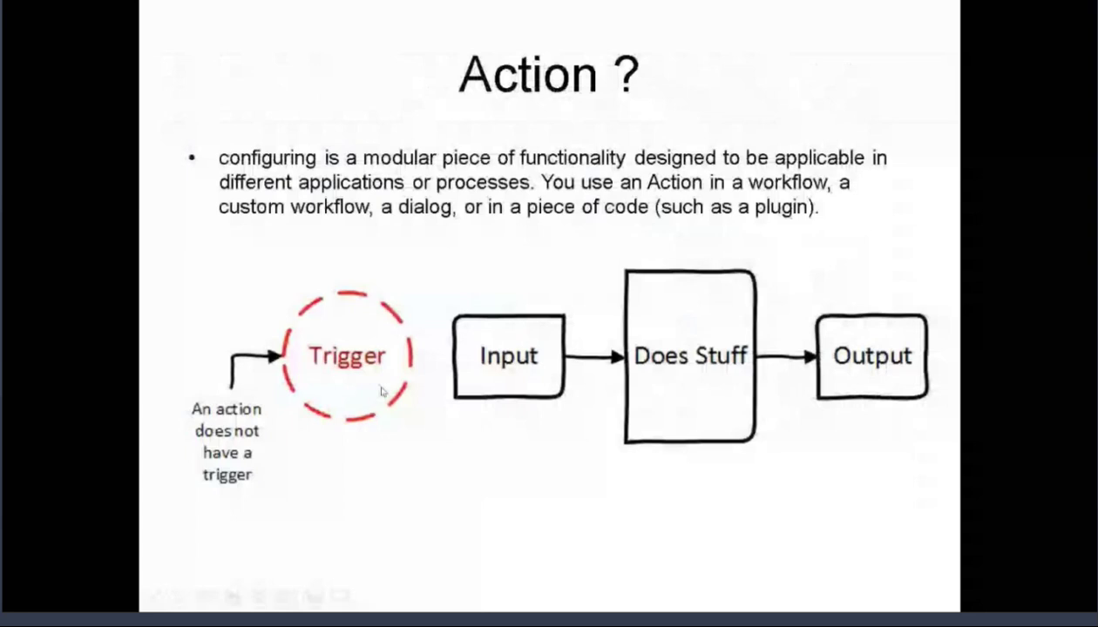
pyautogui.press('Escape')
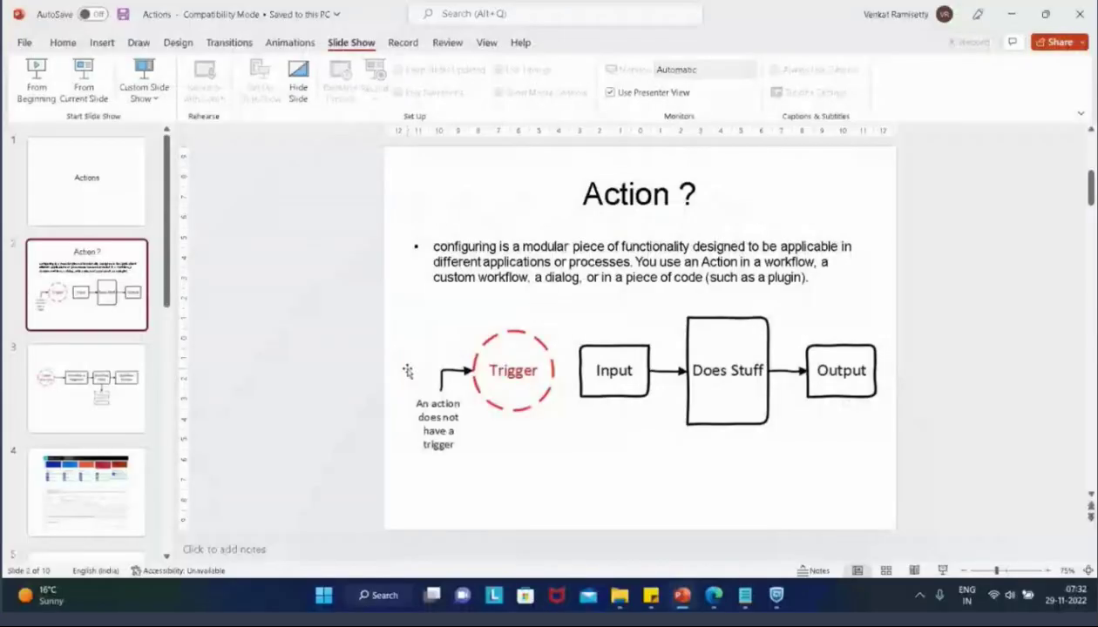
pyautogui.hotkey('alt', 'Tab')
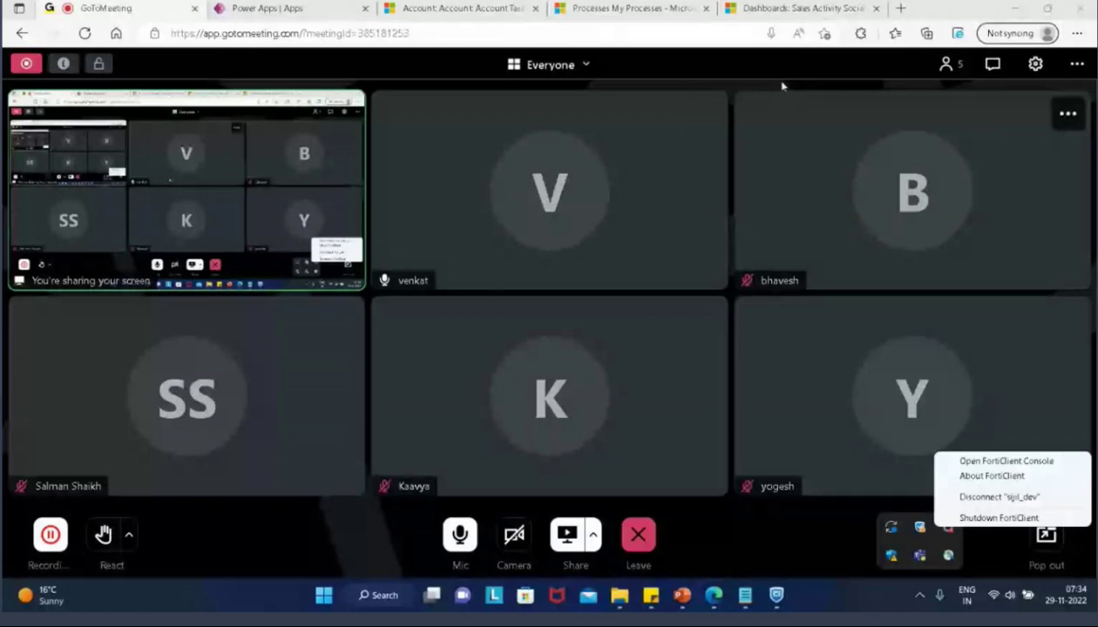
pyautogui.click(801, 8)
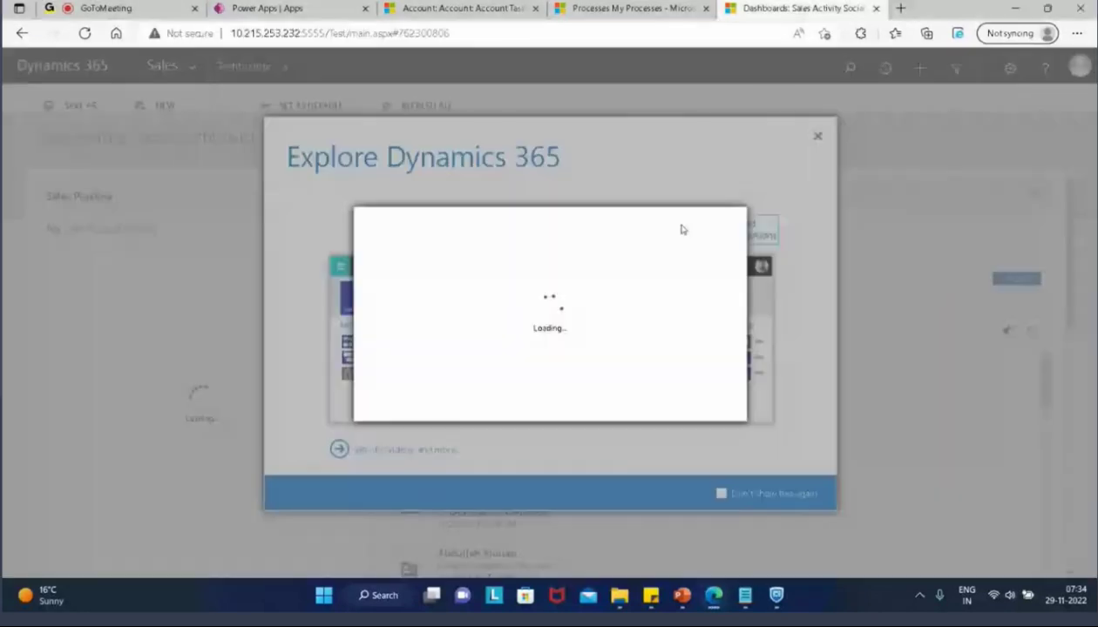
# Step: Close the loading Dashboards tab and bring the FortiClient VPN window forward
pyautogui.hotkey('ctrl', 'w')
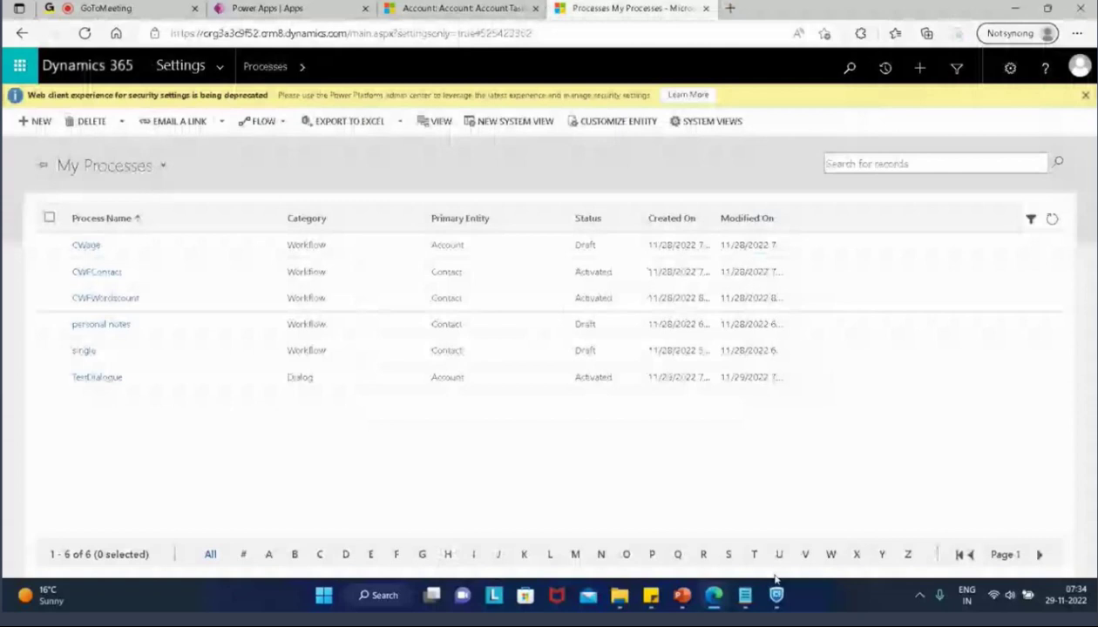
pyautogui.click(777, 595)
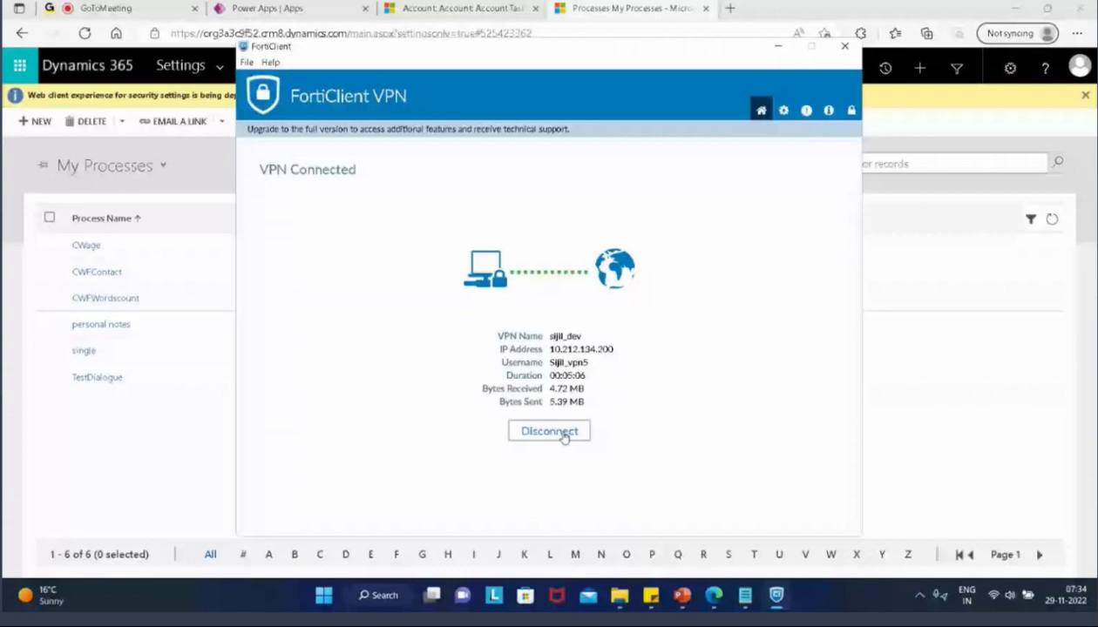
# Step: Bring the GoToMeeting call back into view over the connected FortiClient window
pyautogui.click(549, 431)
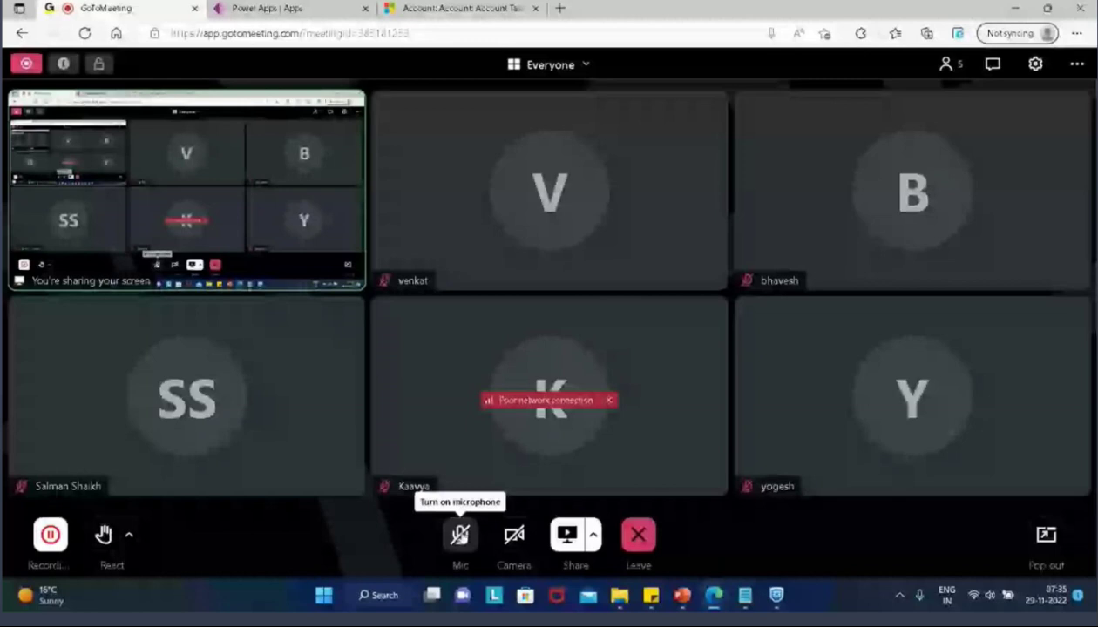
# Step: Unmute the presenter's microphone in the GoToMeeting toolbar
pyautogui.click(460, 534)
pyautogui.moveTo(685, 601)
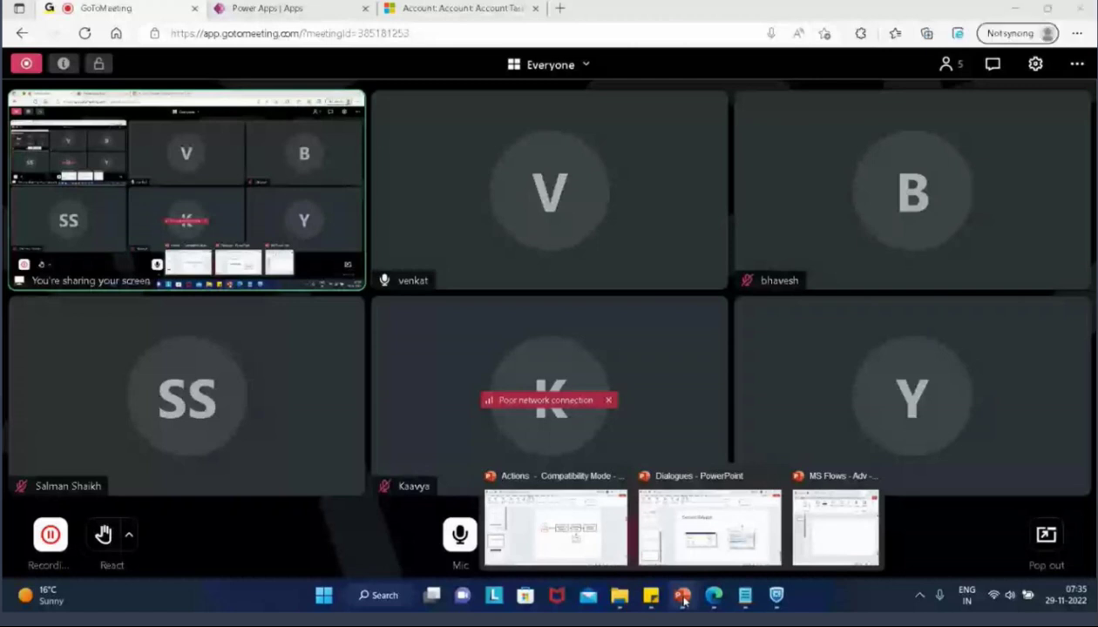
# Step: Briefly show the Dialogues slideshow, advance one slide, then end it and put it away
pyautogui.click(697, 527)
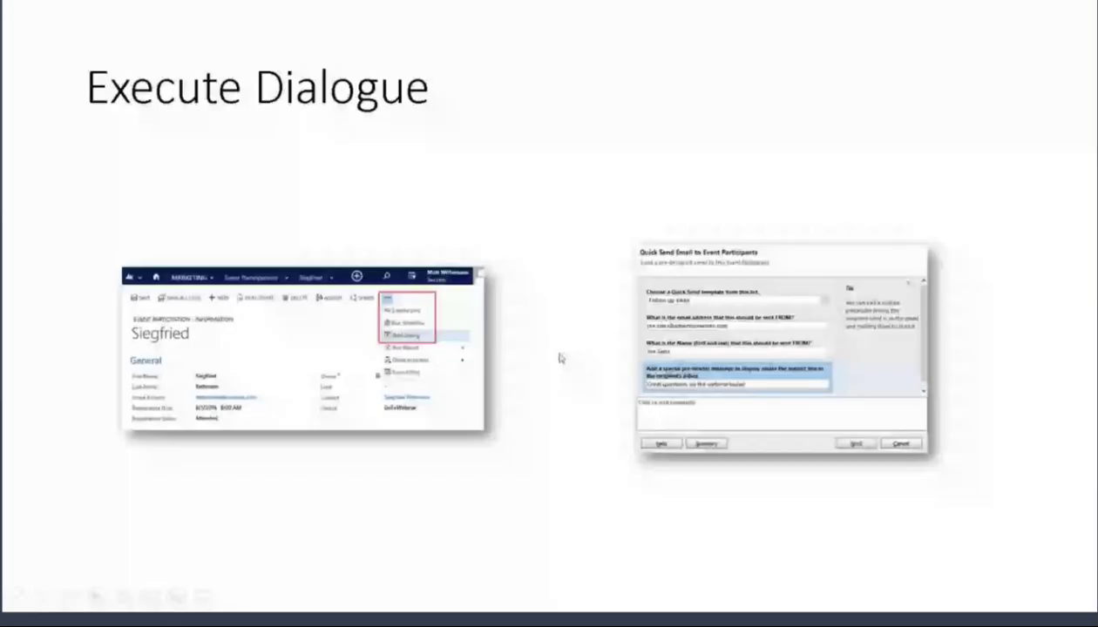
pyautogui.click(561, 357)
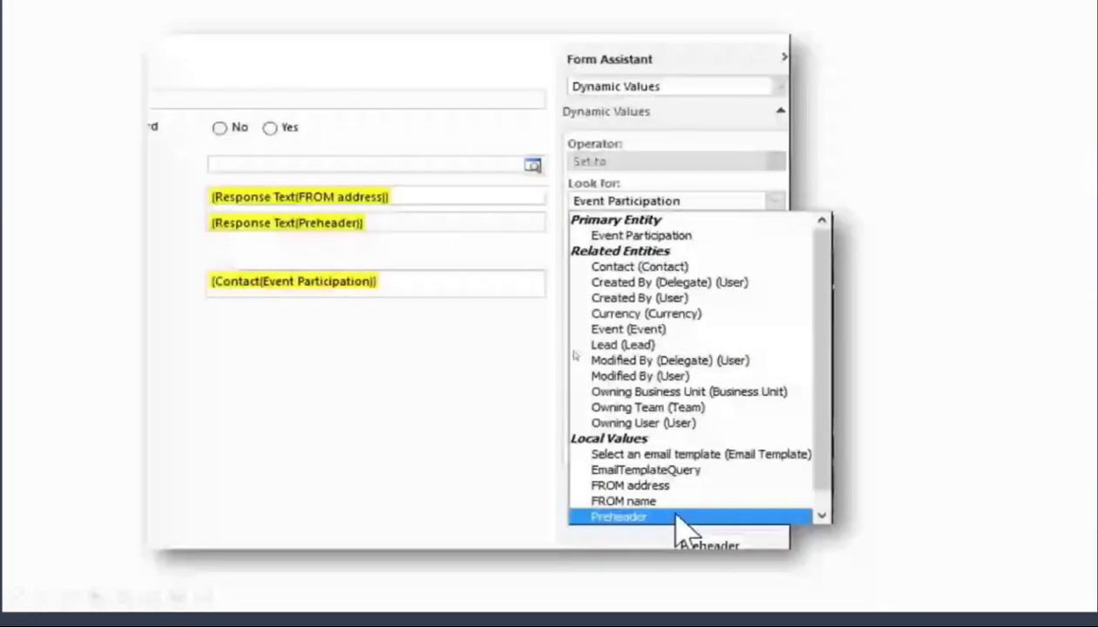
pyautogui.press('Escape')
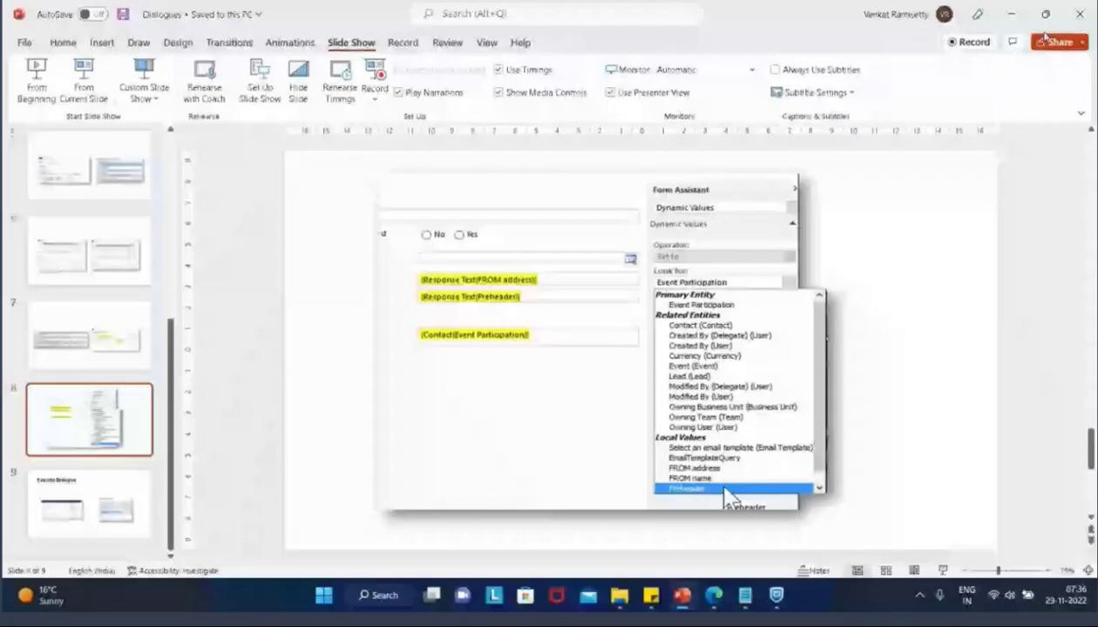
pyautogui.click(689, 540)
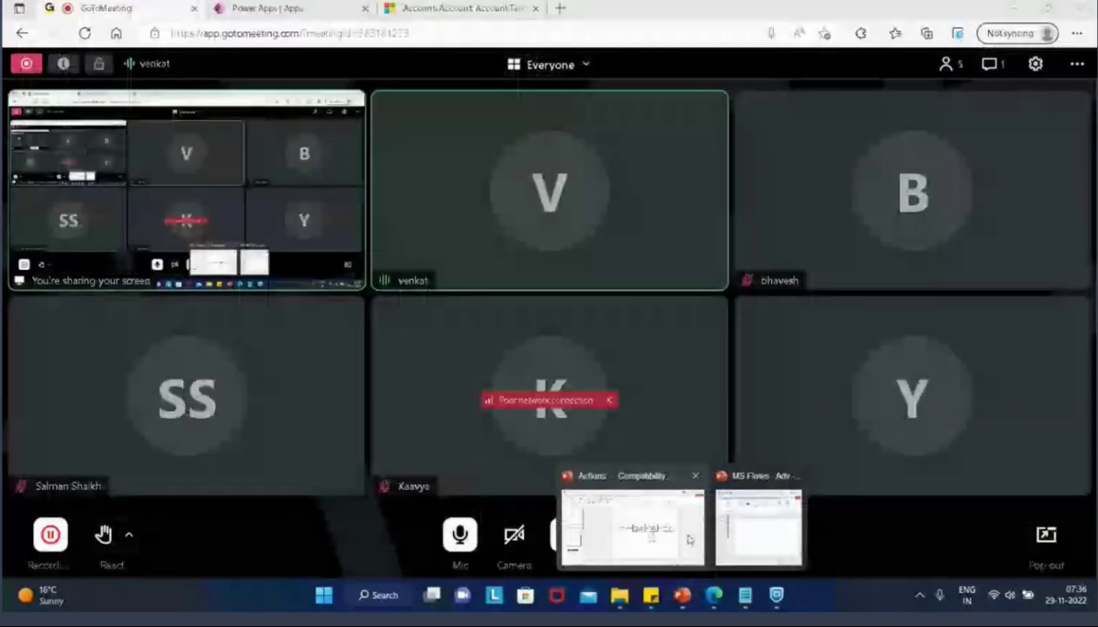
# Step: Present the Actions deck's slides on building the Route Bug to Developer action, then end the show
pyautogui.click(688, 541)
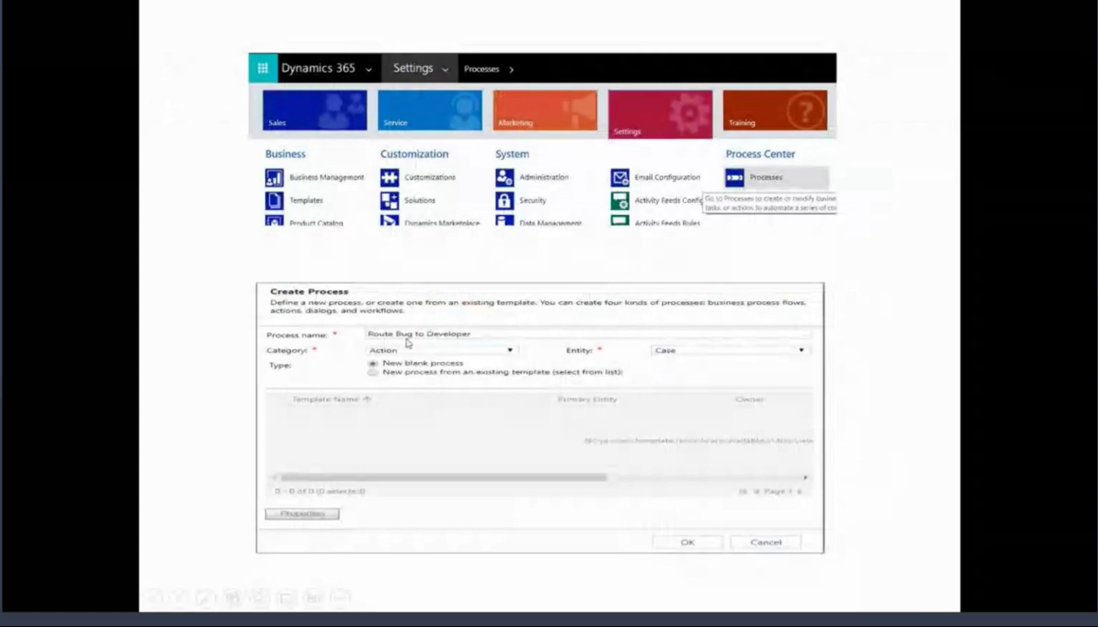
pyautogui.click(610, 400)
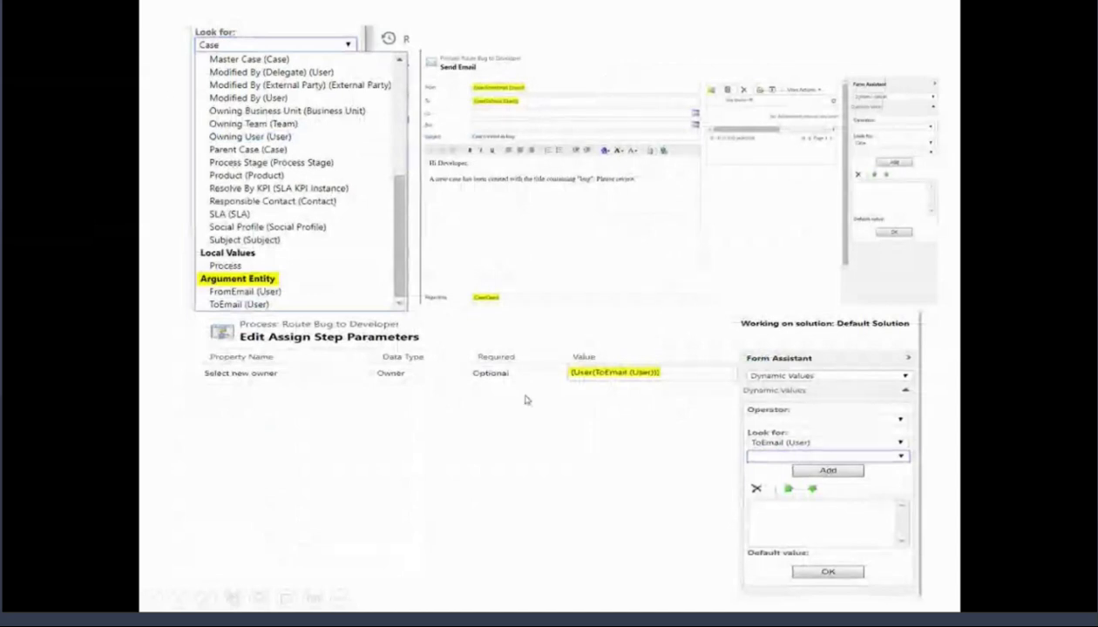
pyautogui.press('Right')
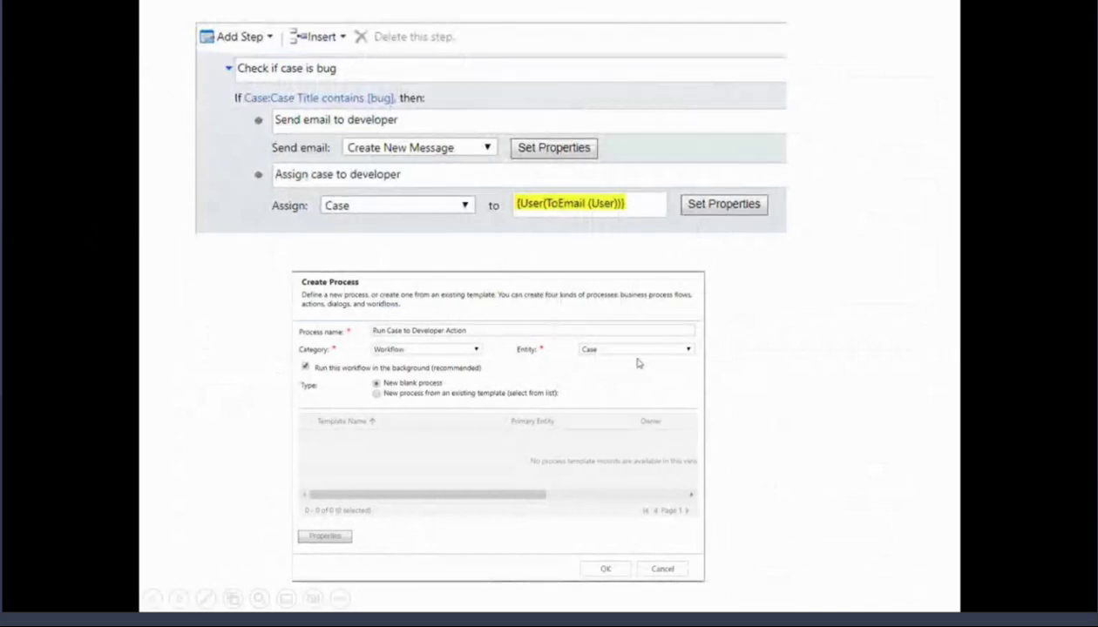
pyautogui.click(799, 375)
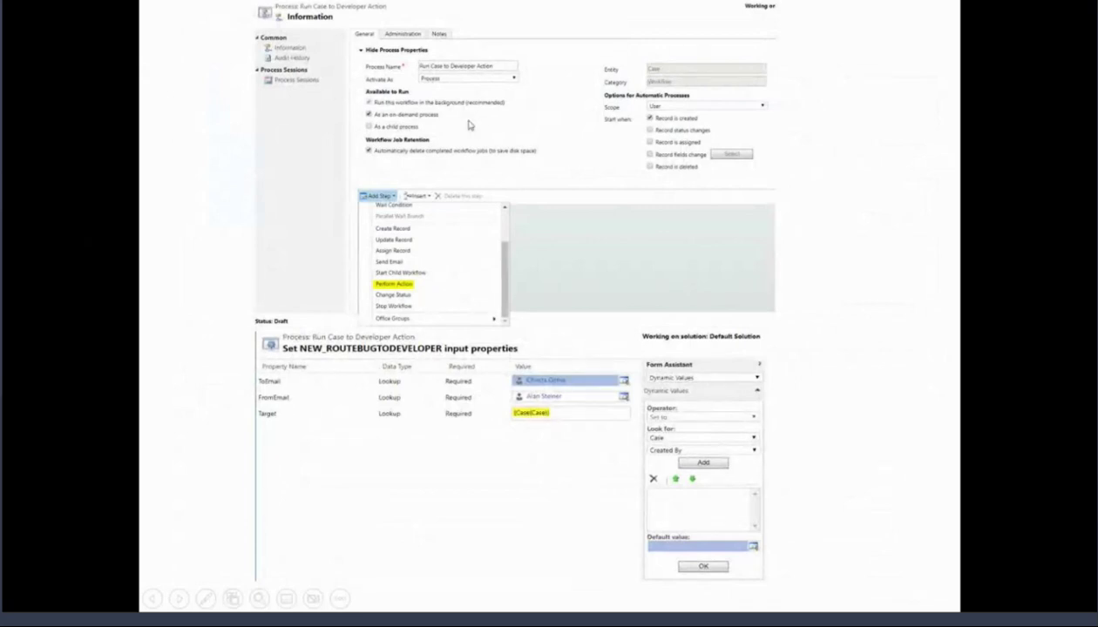
pyautogui.click(615, 301)
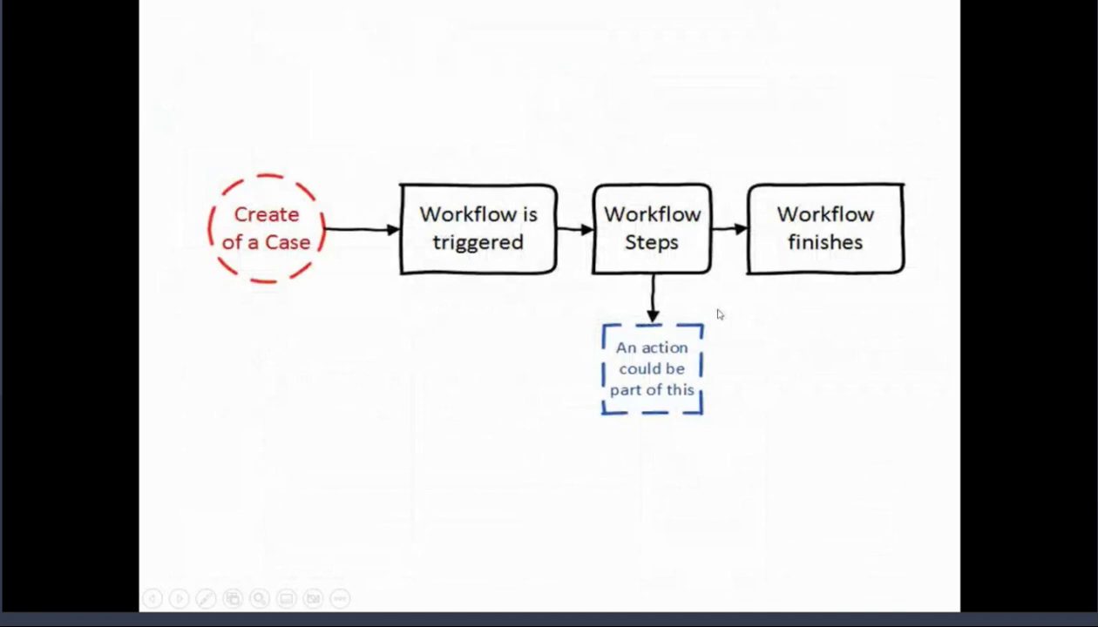
pyautogui.click(718, 314)
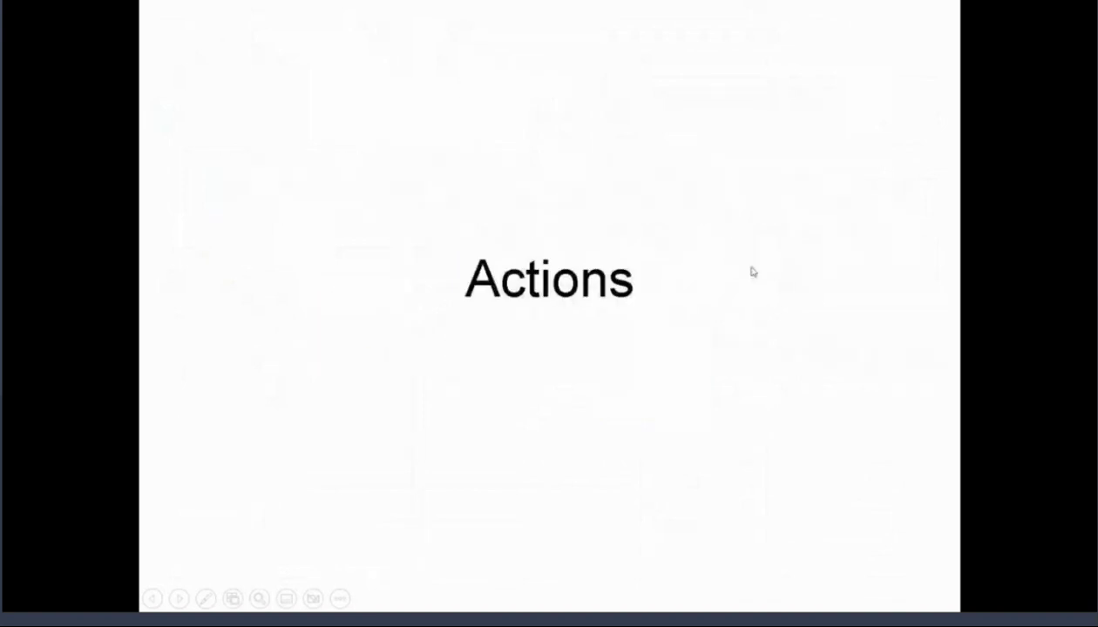
pyautogui.press('Escape')
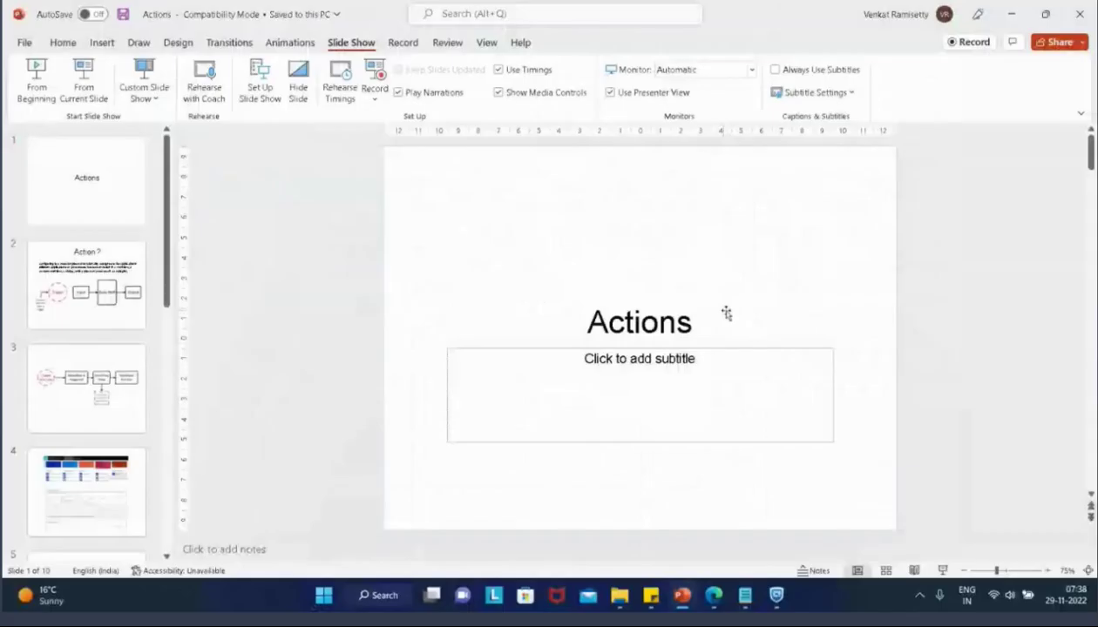
# Step: Step through the Actions deck from the slide 3 workflow diagram, then minimize PowerPoint
pyautogui.click(142, 373)
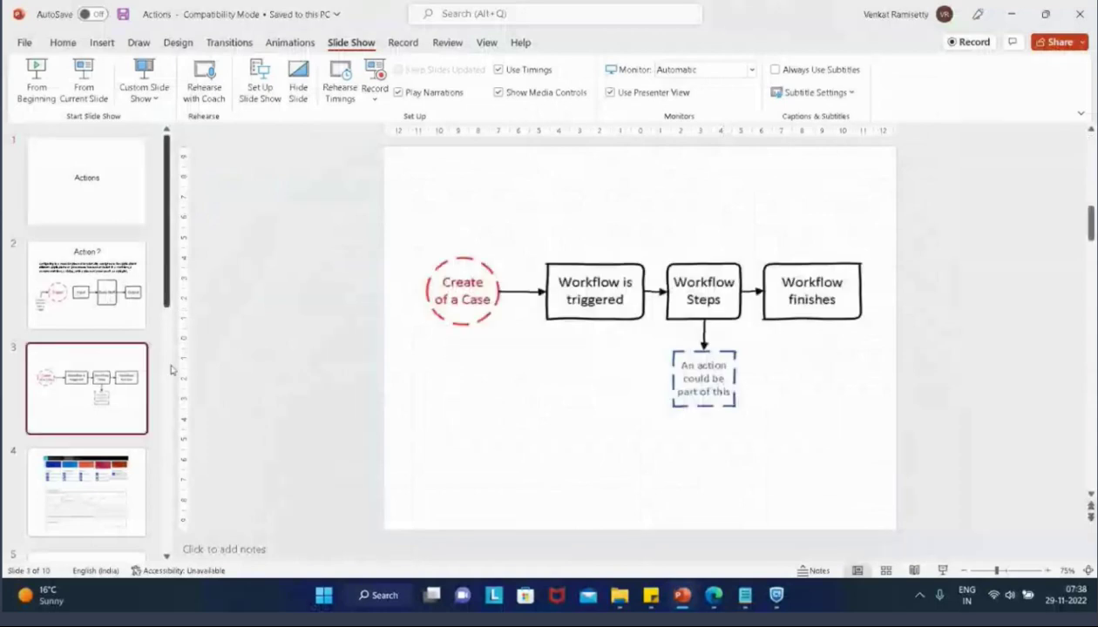
pyautogui.press('Down')
pyautogui.press('Down')
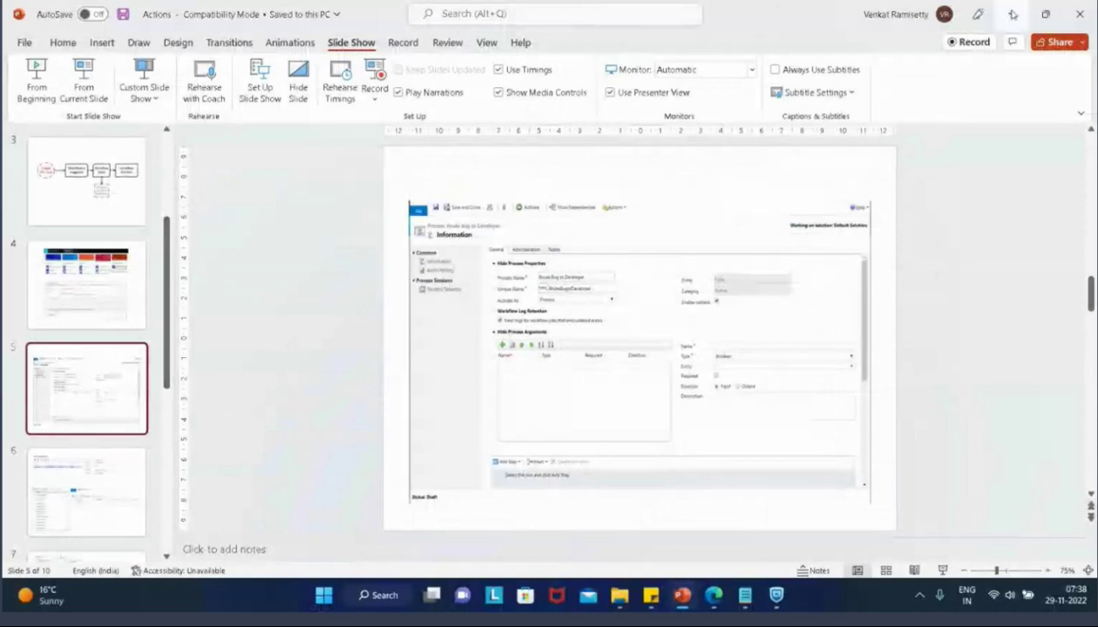
pyautogui.click(1013, 14)
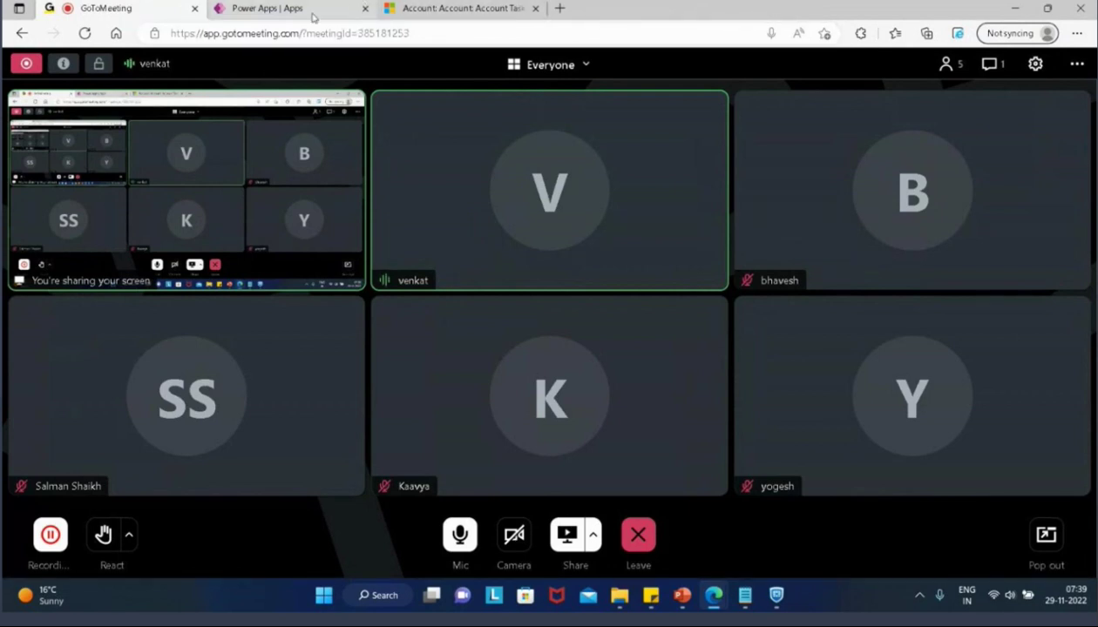
# Step: From the Dynamics 365 account tab, open the classic Processes settings showing My Processes
pyautogui.click(314, 18)
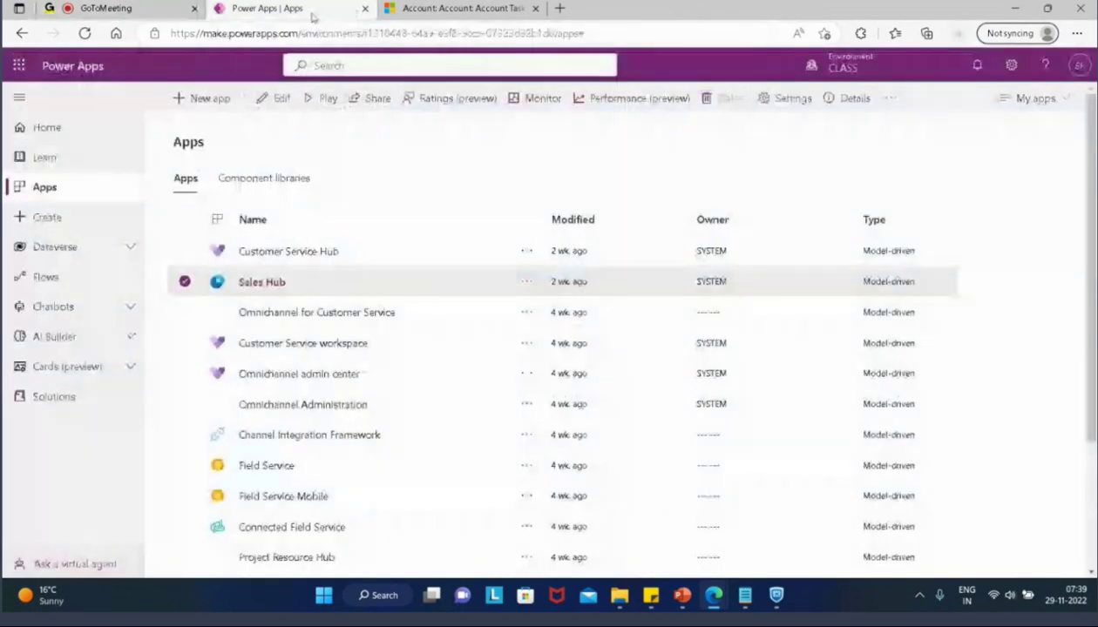
pyautogui.click(1011, 65)
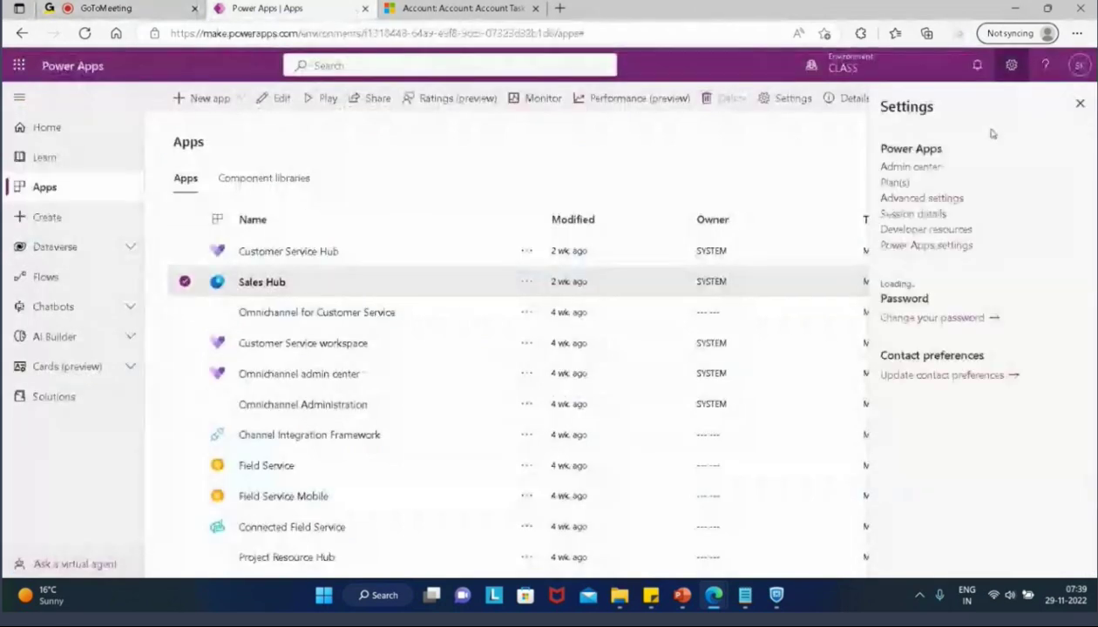
pyautogui.click(472, 8)
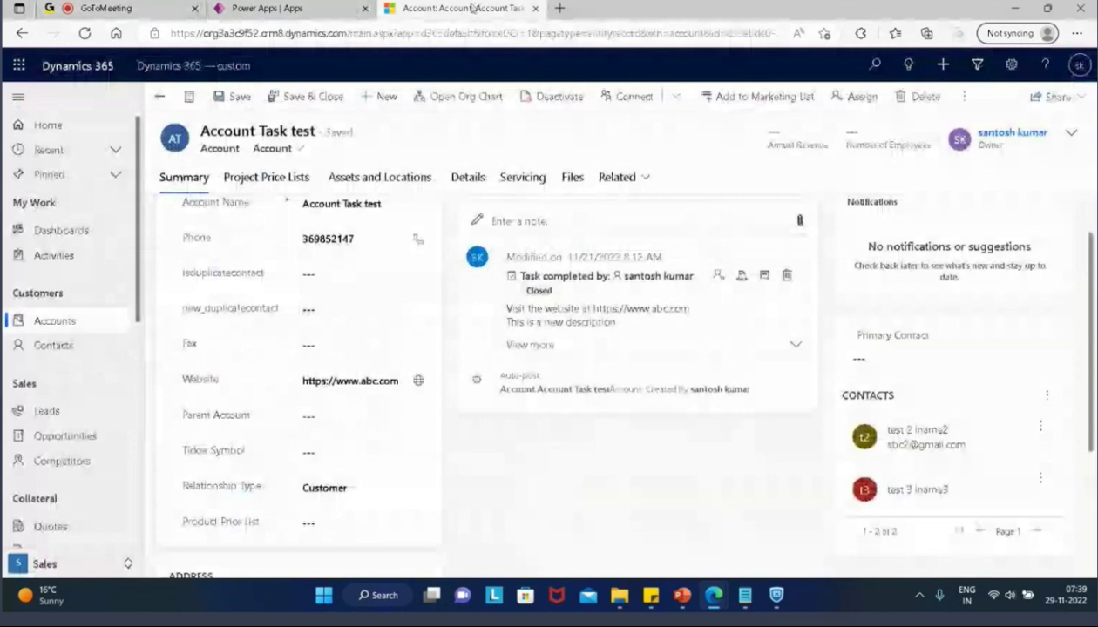
pyautogui.click(1010, 70)
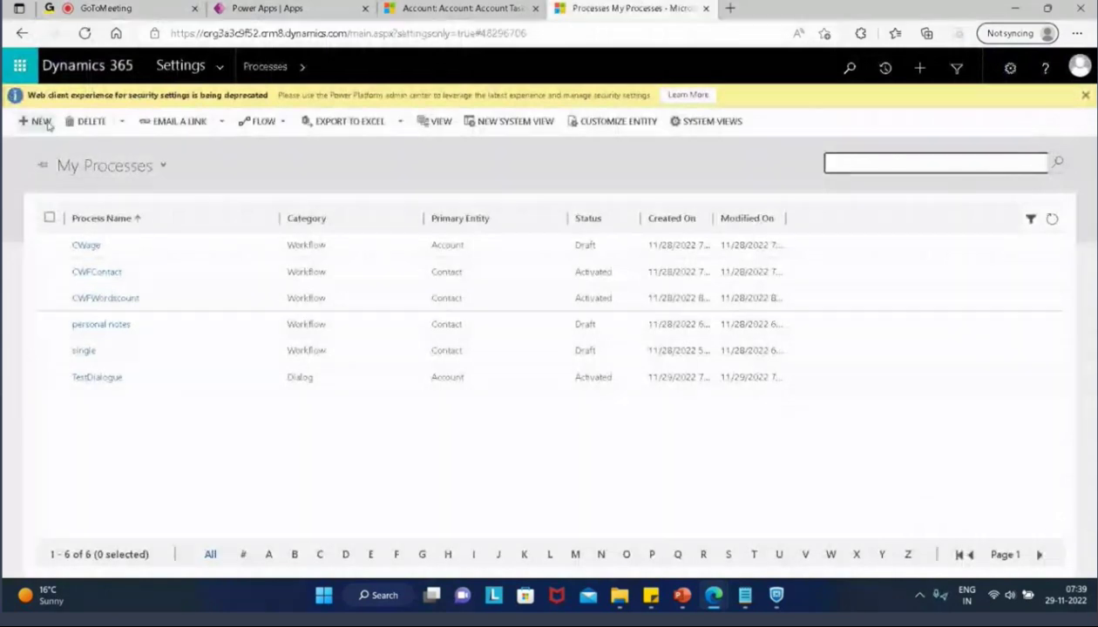
# Step: Start a new process named 'Route Bug to User' with category Action
pyautogui.click(41, 122)
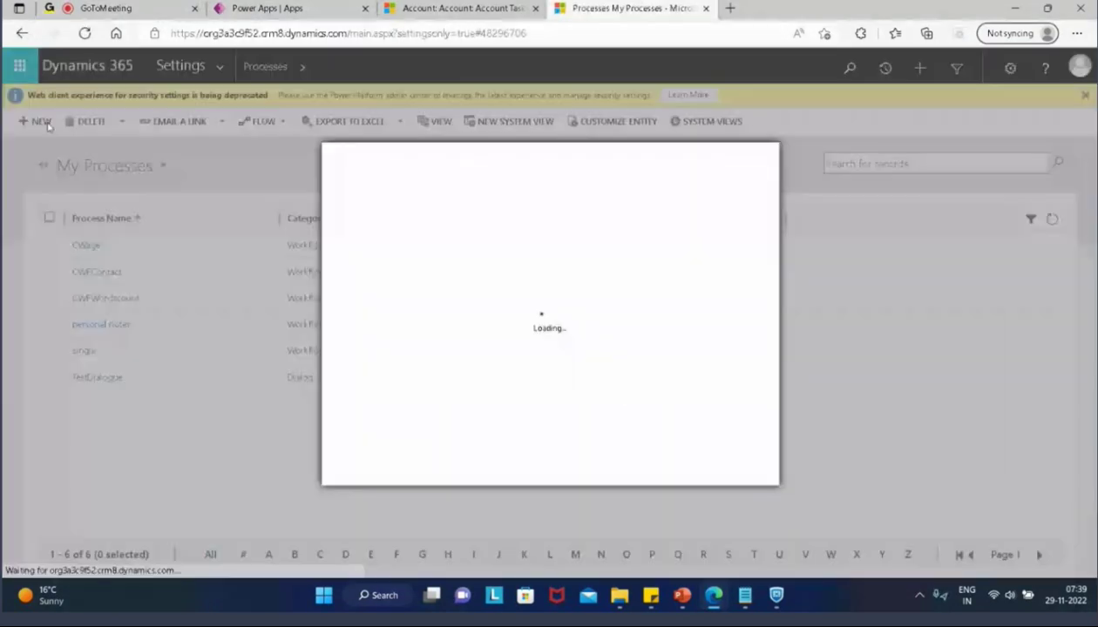
pyautogui.write('Rou')
pyautogui.write('tte')
pyautogui.press('BackSpace')
pyautogui.press('BackSpace')
pyautogui.write('e')
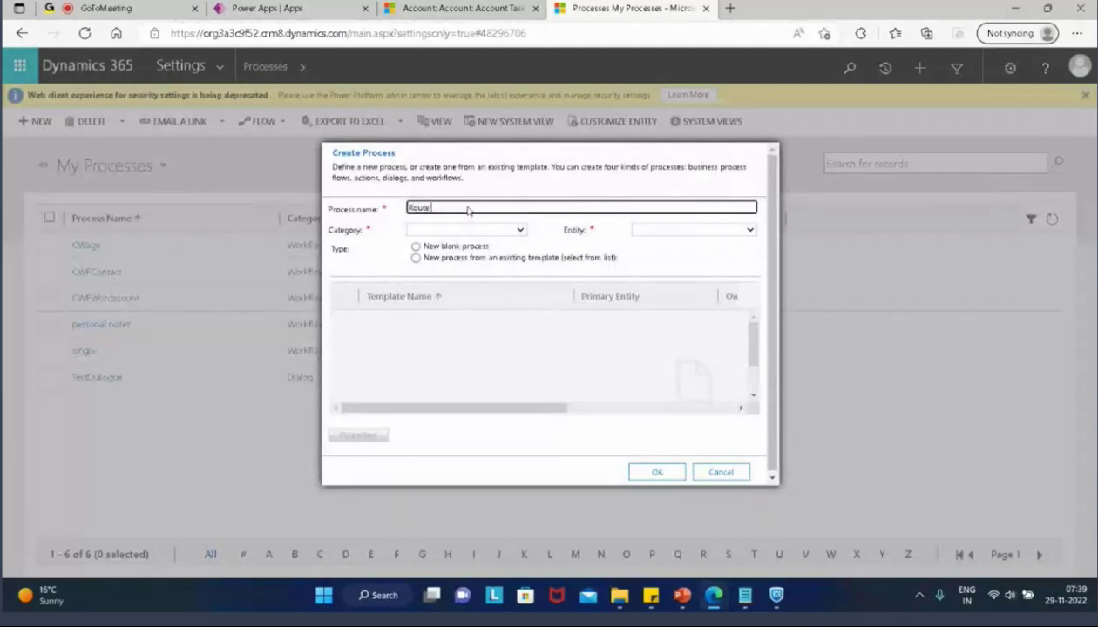
pyautogui.write(' Bug to')
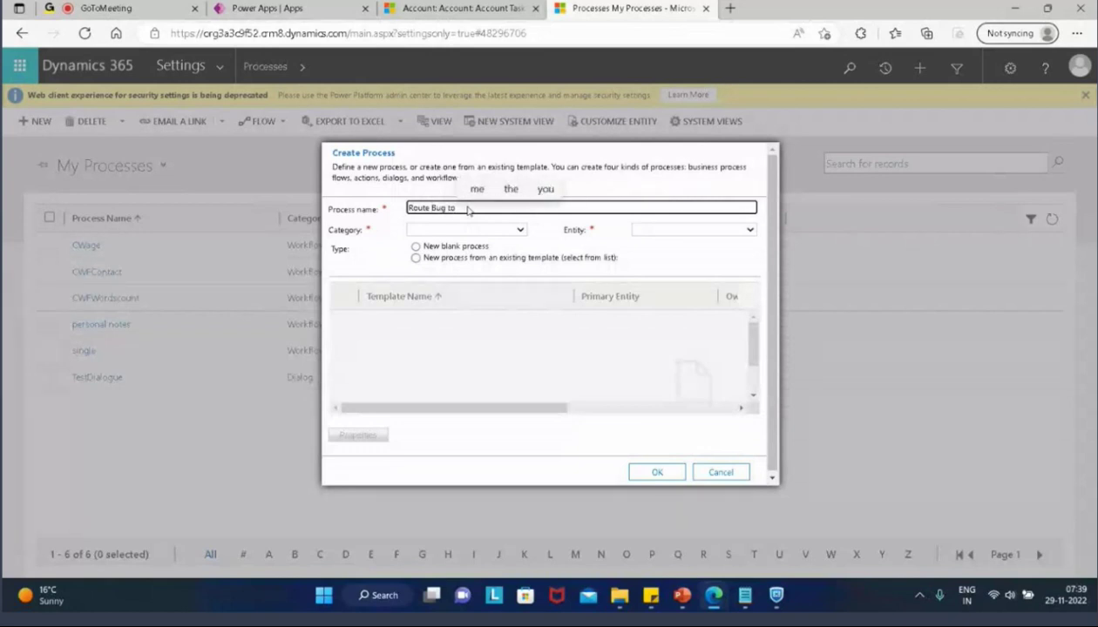
pyautogui.write(' Use')
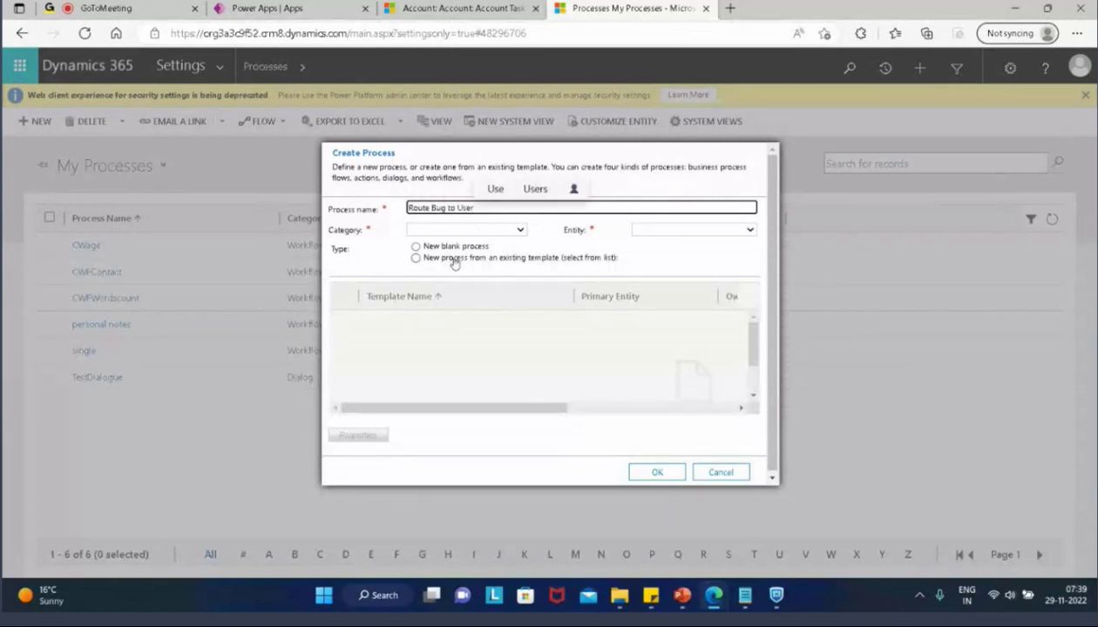
pyautogui.write('r')
pyautogui.click(485, 234)
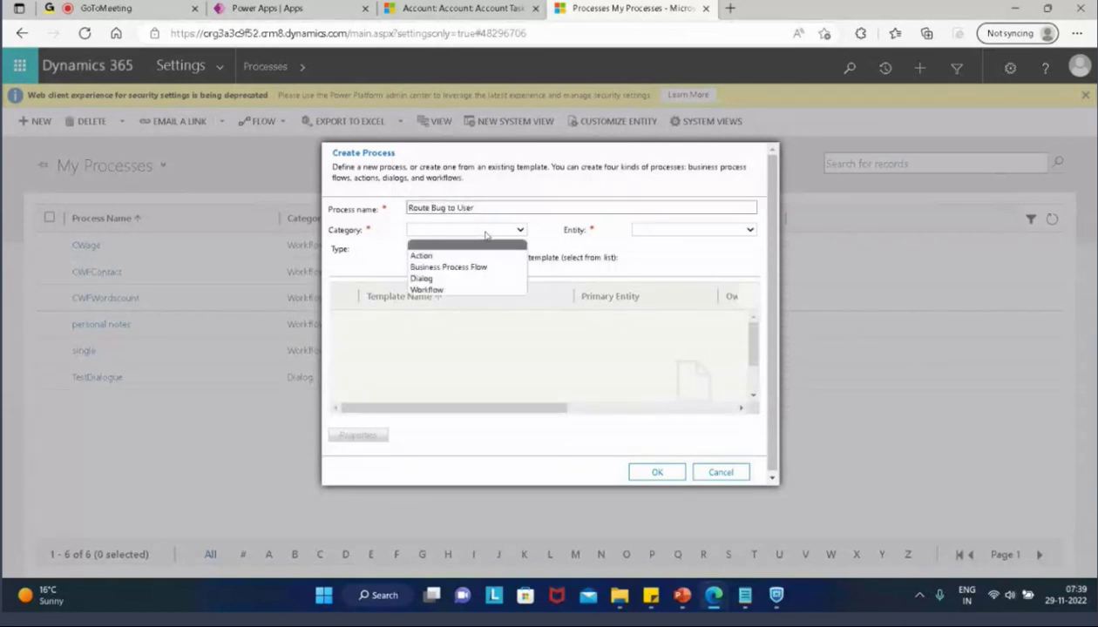
pyautogui.click(422, 255)
# Step: Set the process entity to Case and confirm creating the process
pyautogui.click(713, 234)
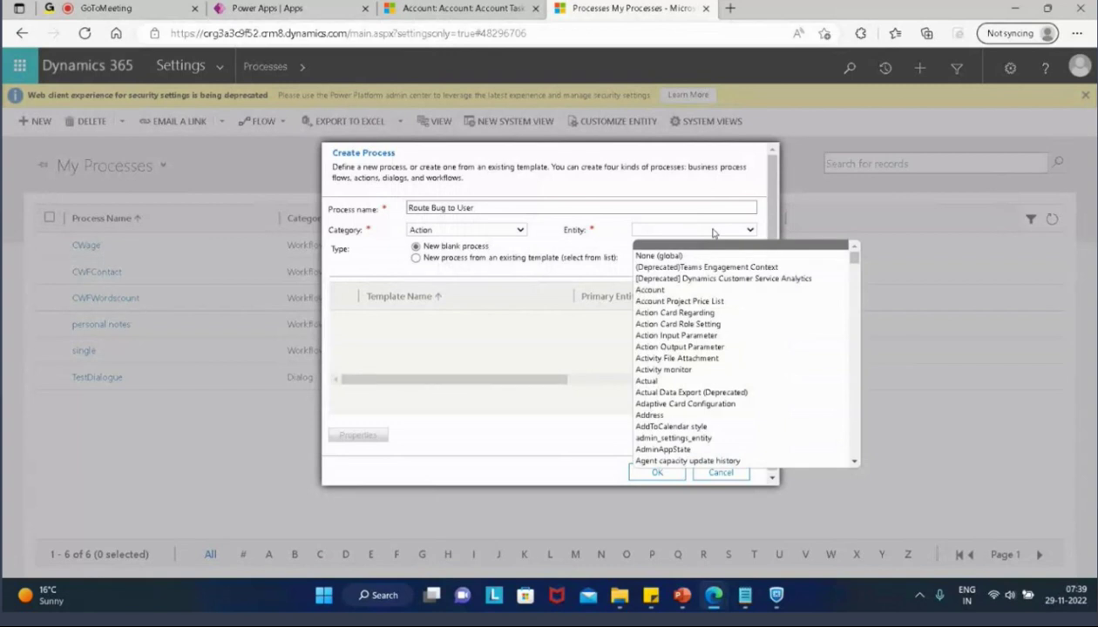
pyautogui.scroll(-2, 710, 342)
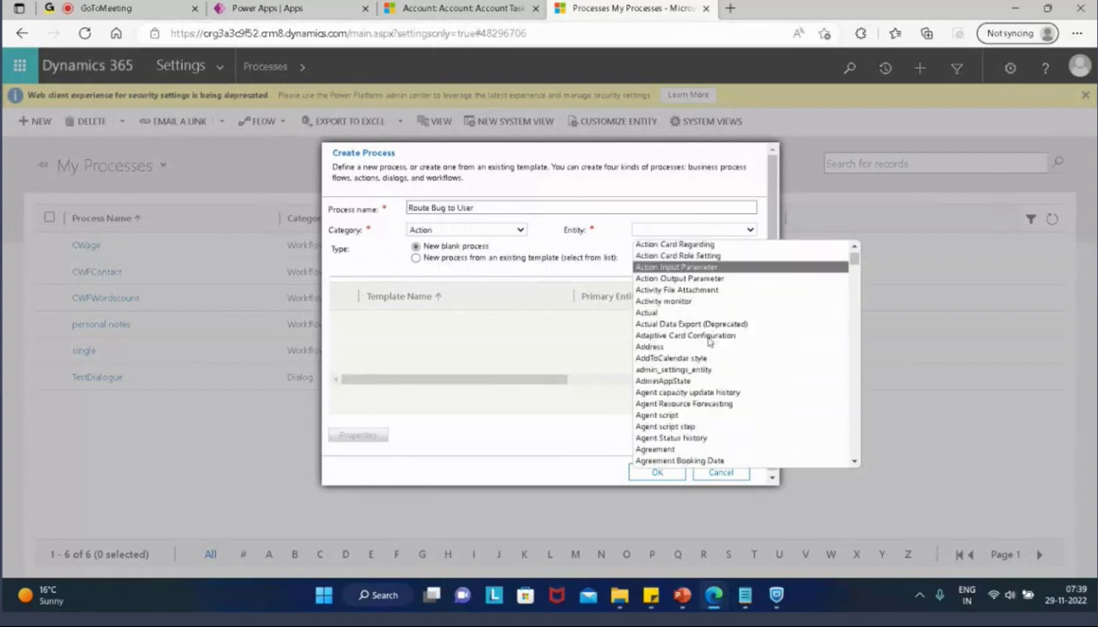
pyautogui.scroll(-16, 710, 343)
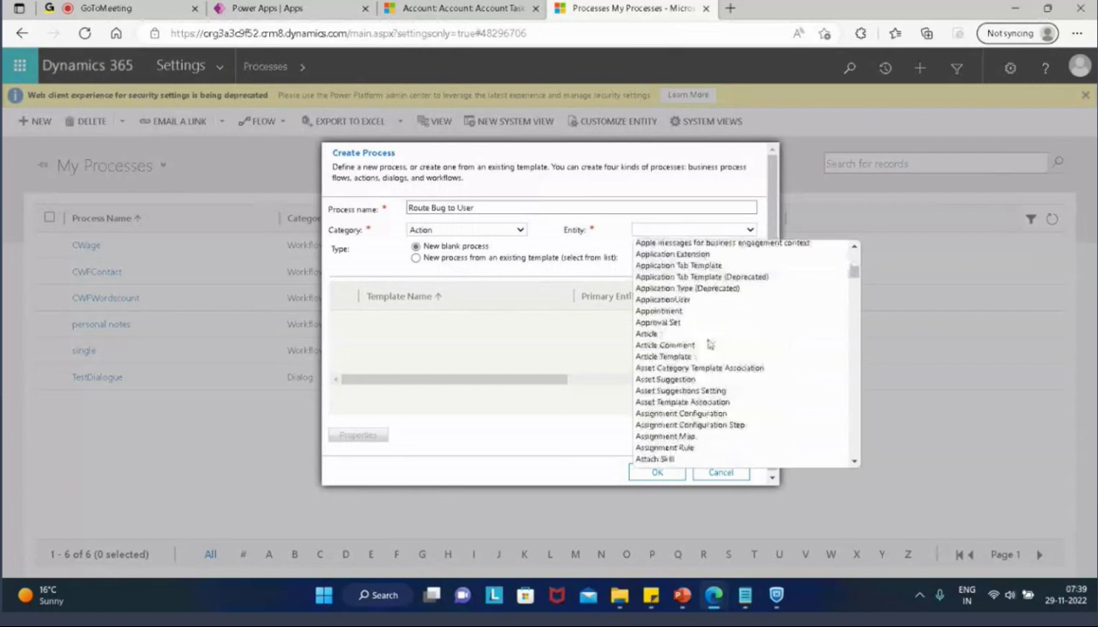
pyautogui.scroll(-3, 710, 345)
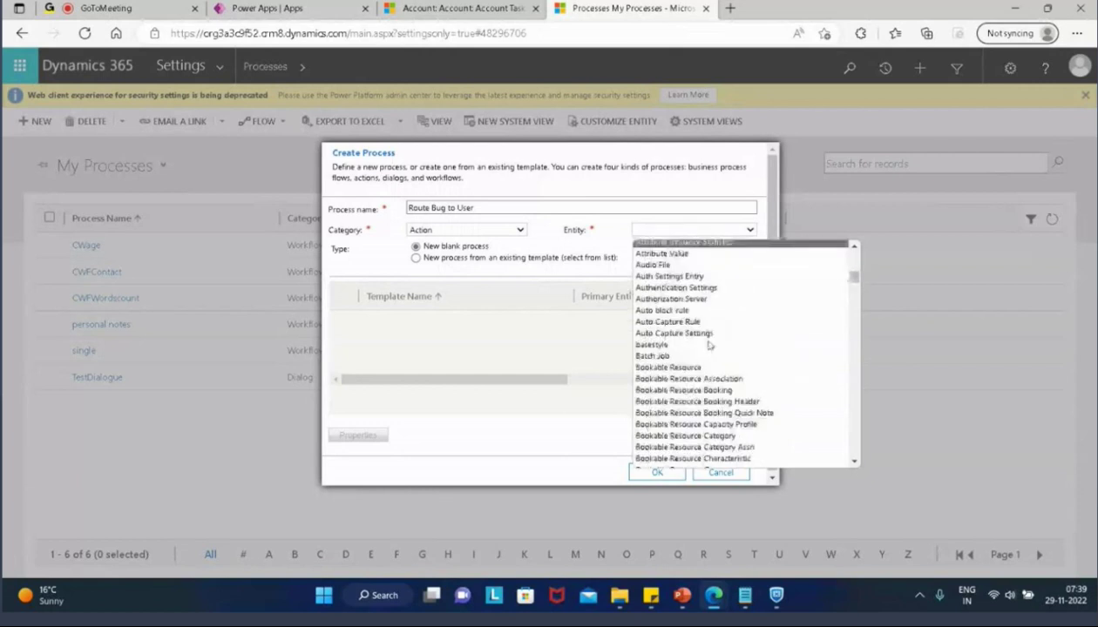
pyautogui.write('case')
pyautogui.press('Return')
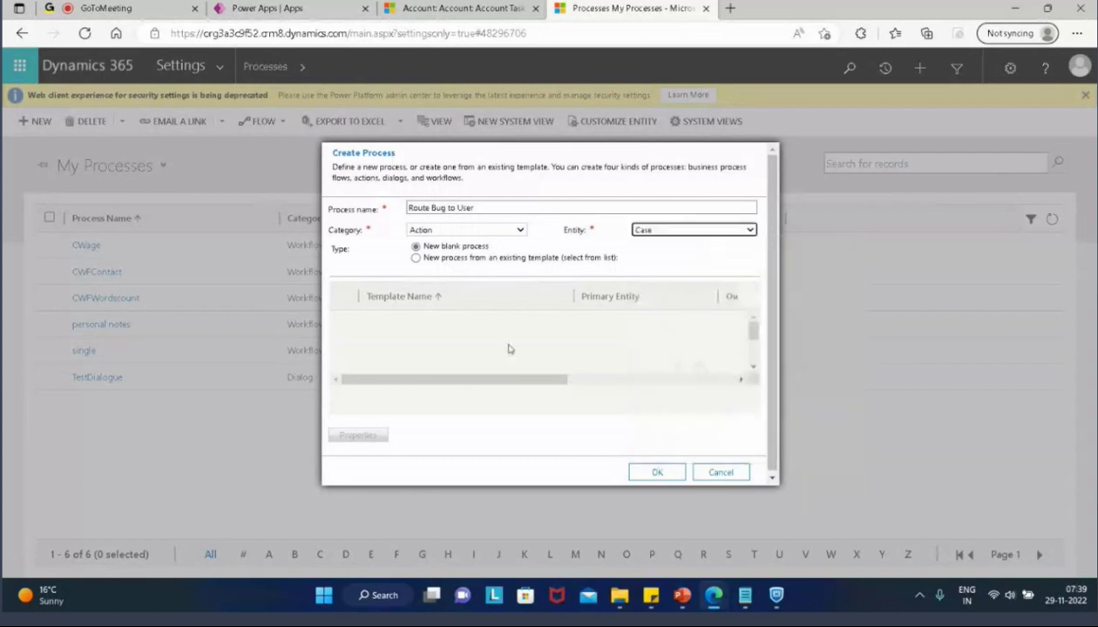
pyautogui.click(748, 231)
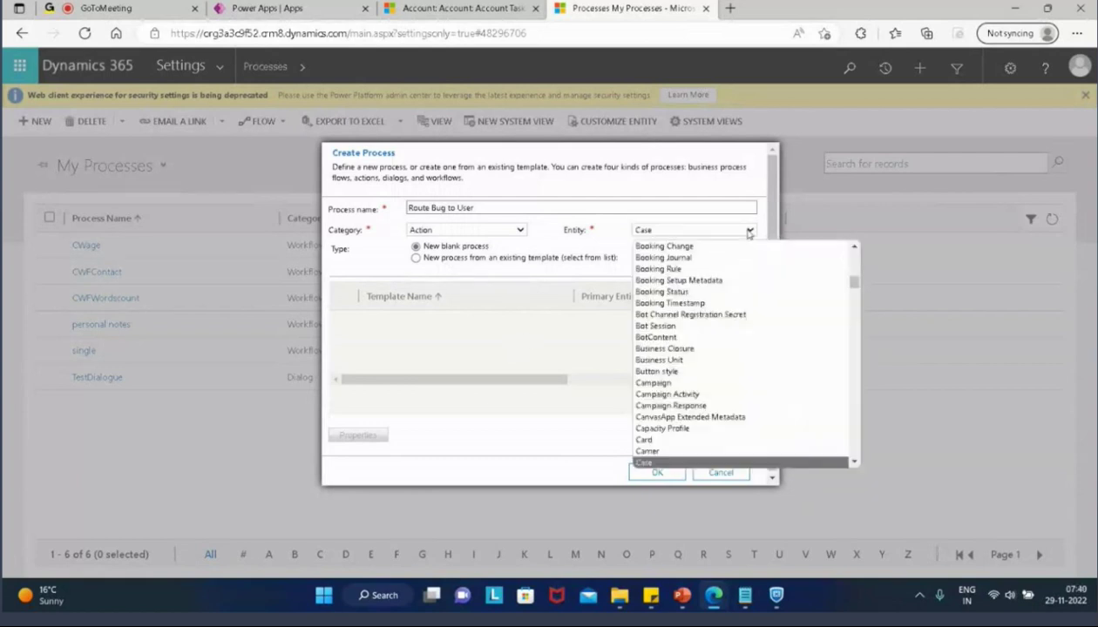
pyautogui.scroll(-2, 688, 278)
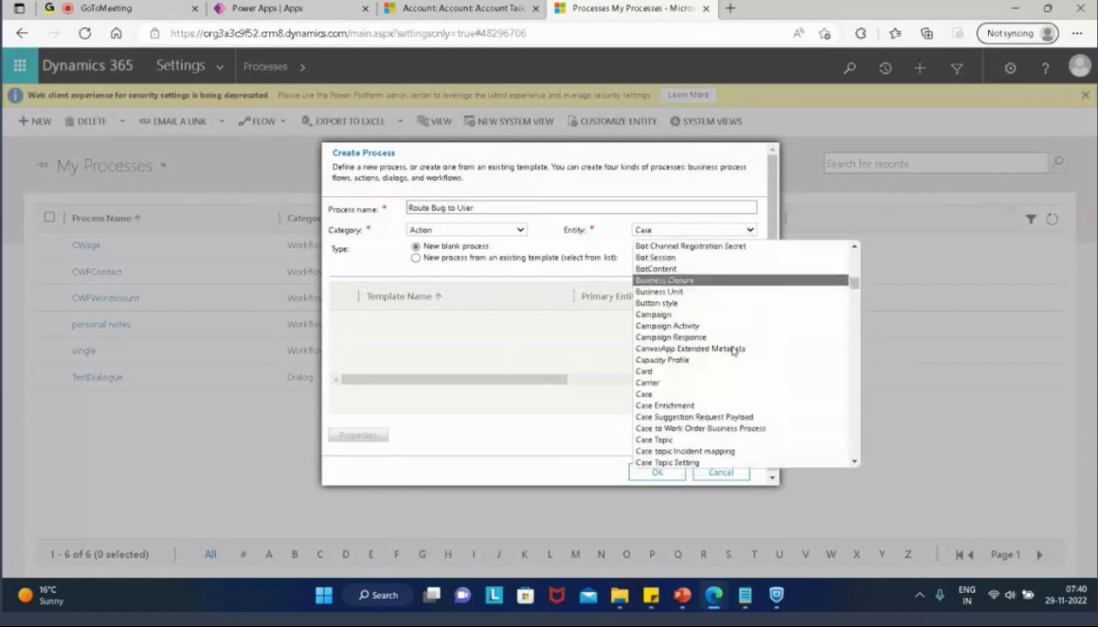
pyautogui.click(675, 393)
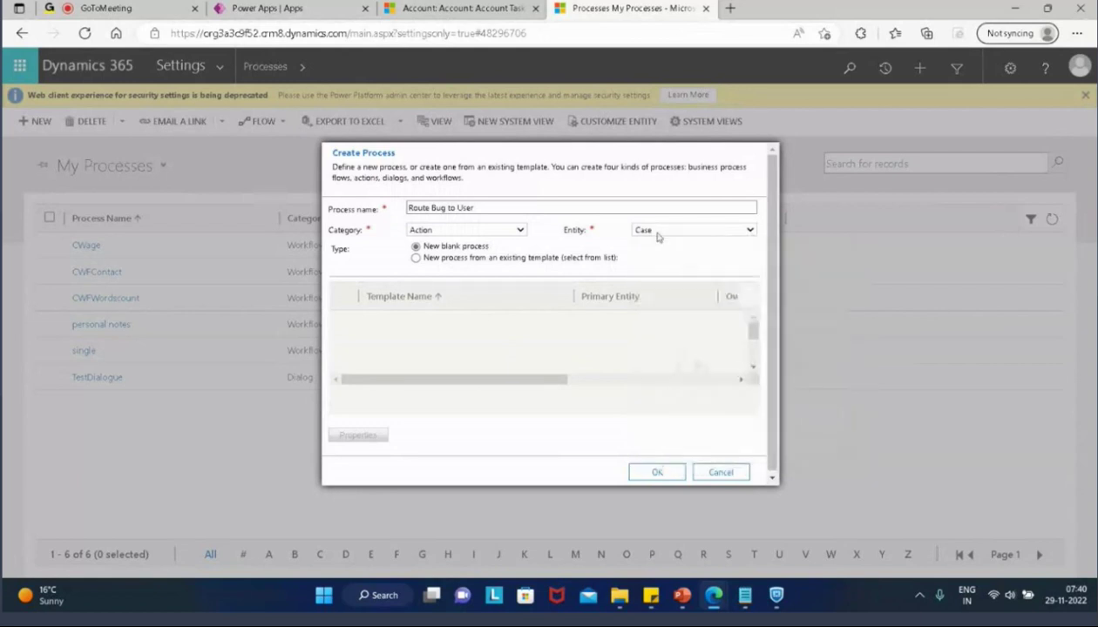
pyautogui.click(644, 475)
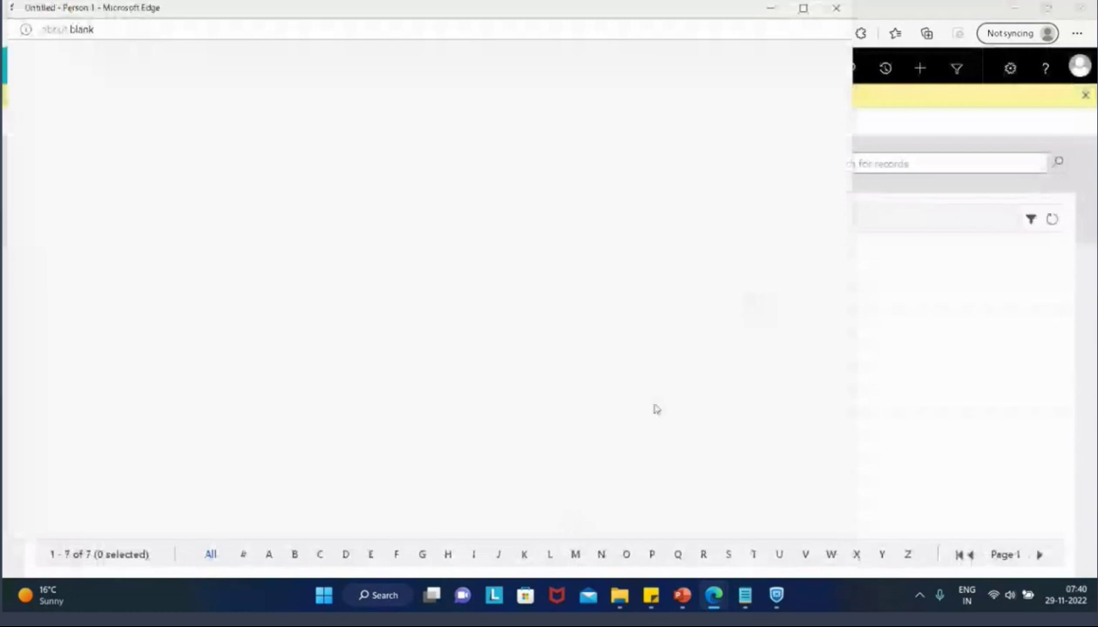
# Step: Maximize the Route Bug to User editor window and go to the Process Arguments Name field
pyautogui.click(802, 8)
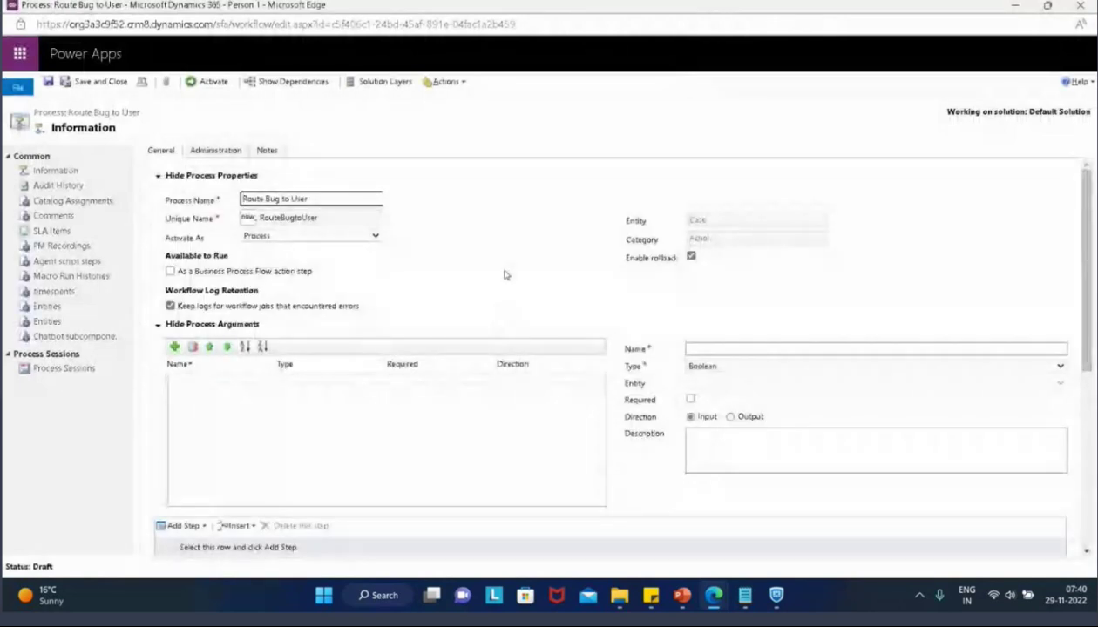
pyautogui.scroll(-1, 504, 275)
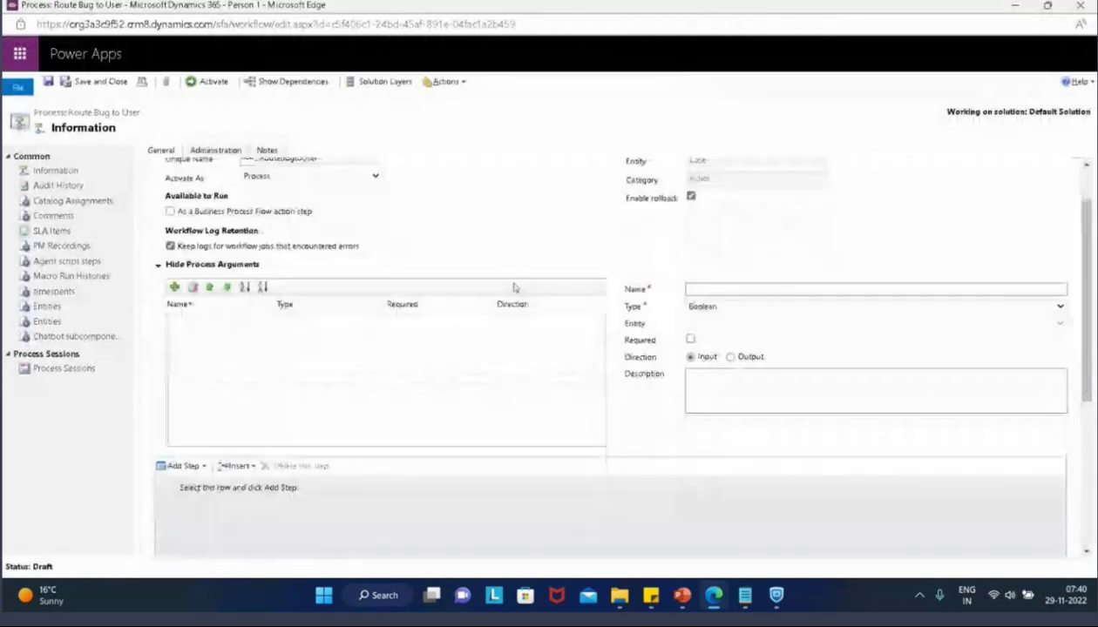
pyautogui.click(753, 288)
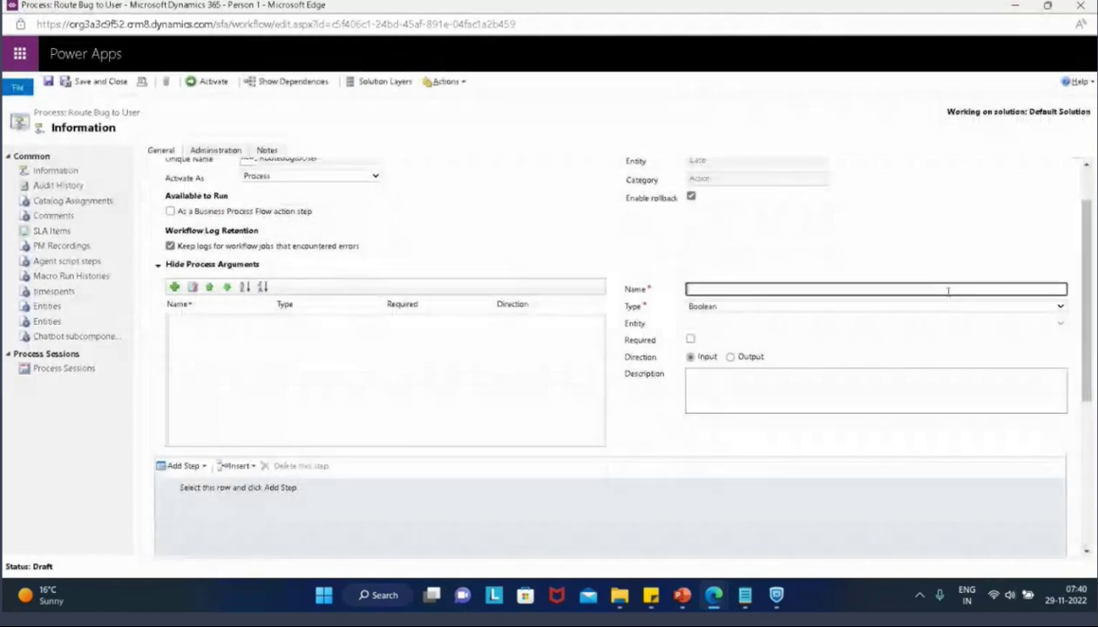
pyautogui.scroll(-2, 505, 340)
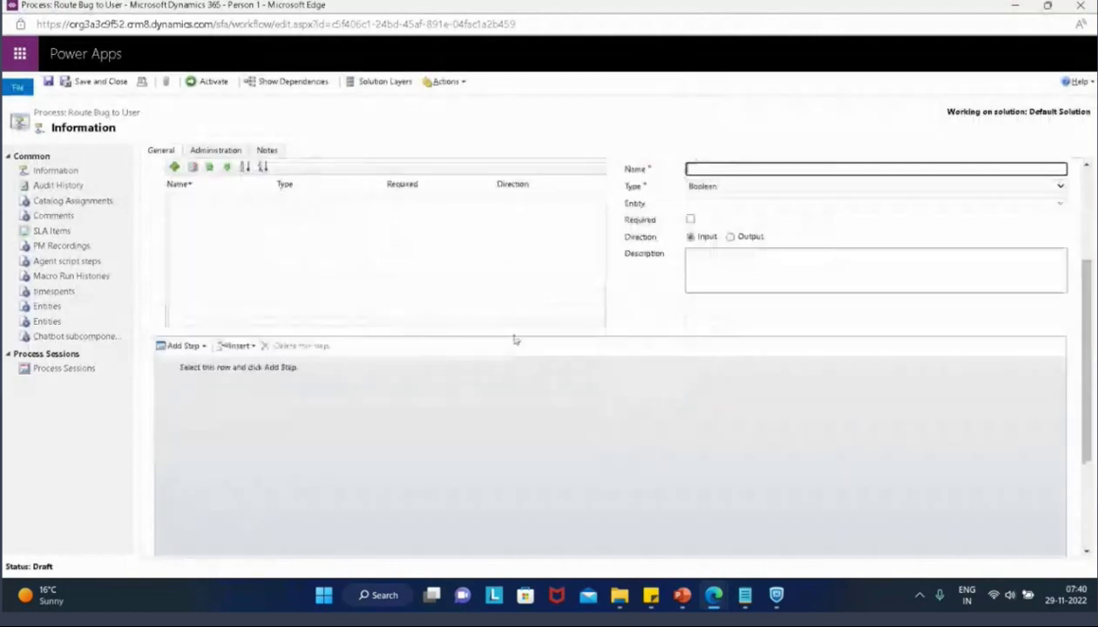
pyautogui.moveTo(683, 608)
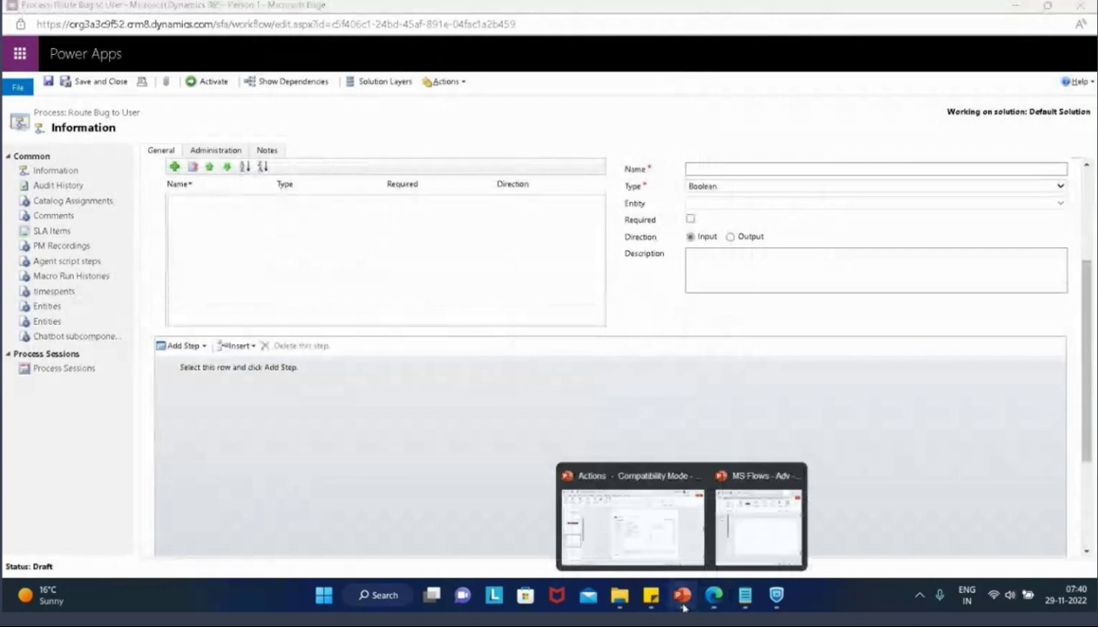
# Step: Review slides 6 and 5 of the Actions deck in PowerPoint, then minimize it
pyautogui.click(639, 535)
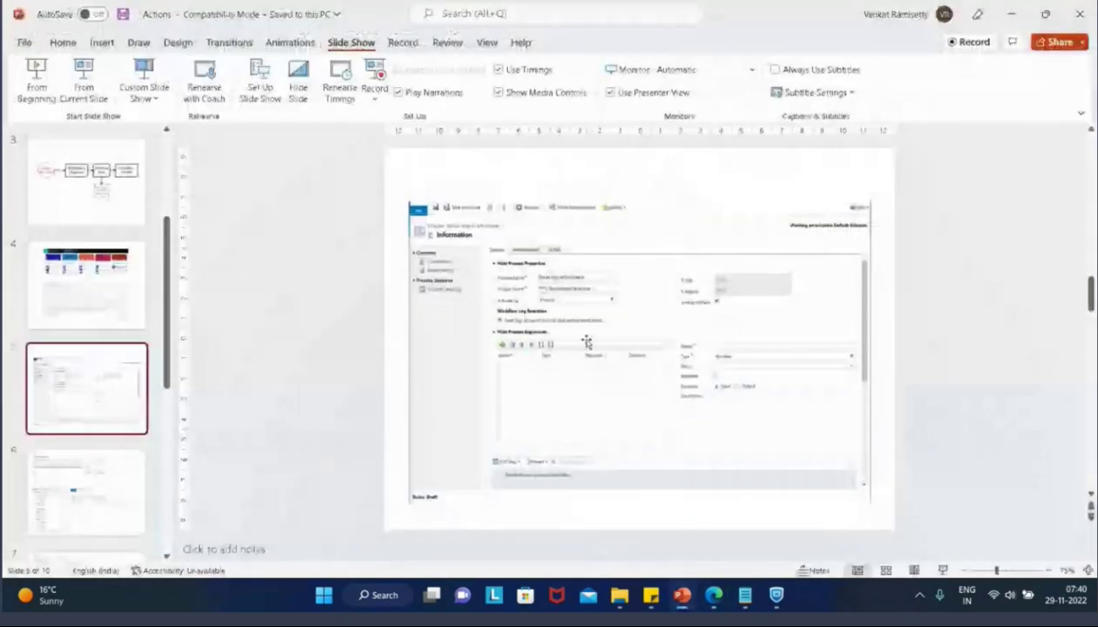
pyautogui.click(81, 501)
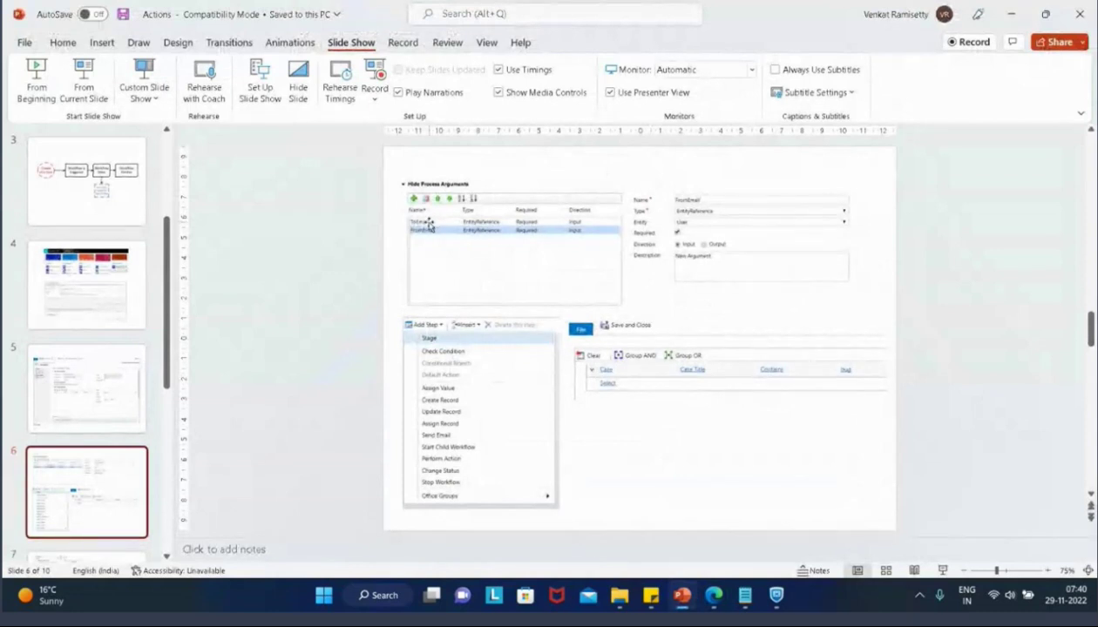
pyautogui.click(75, 409)
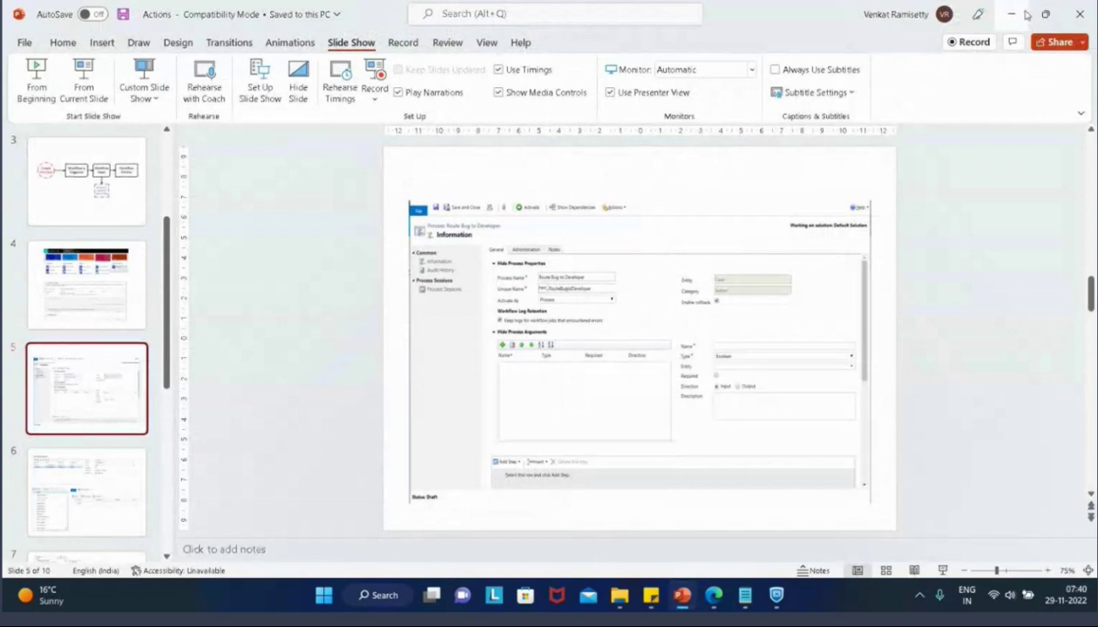
pyautogui.click(1014, 17)
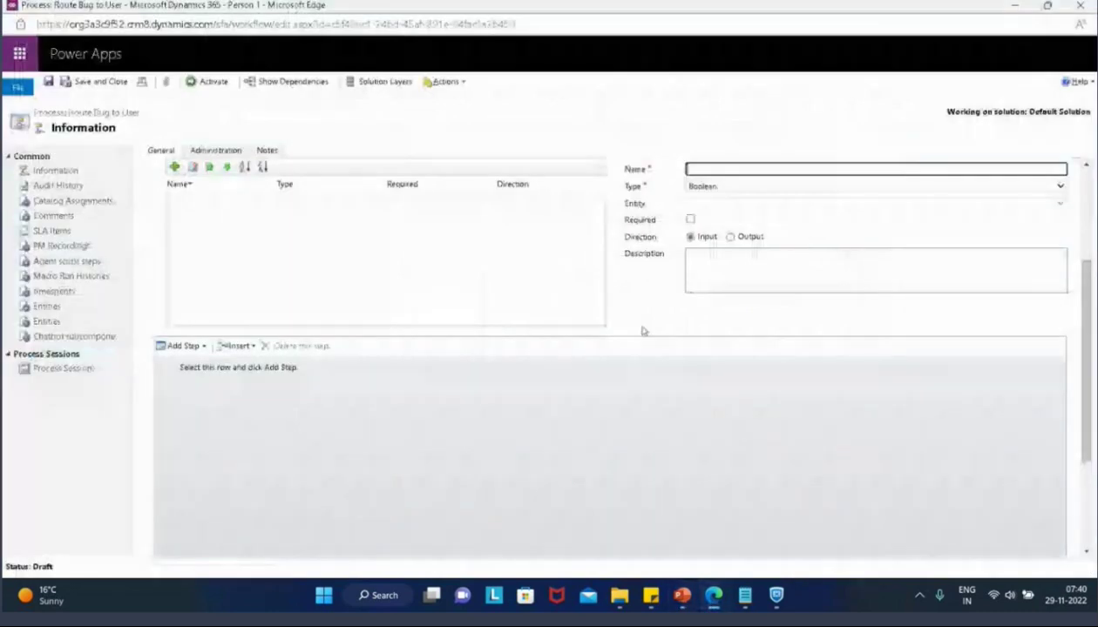
# Step: Define an argument named ToEmail as an EntityReference to the Case entity
pyautogui.click(813, 169)
pyautogui.write('T')
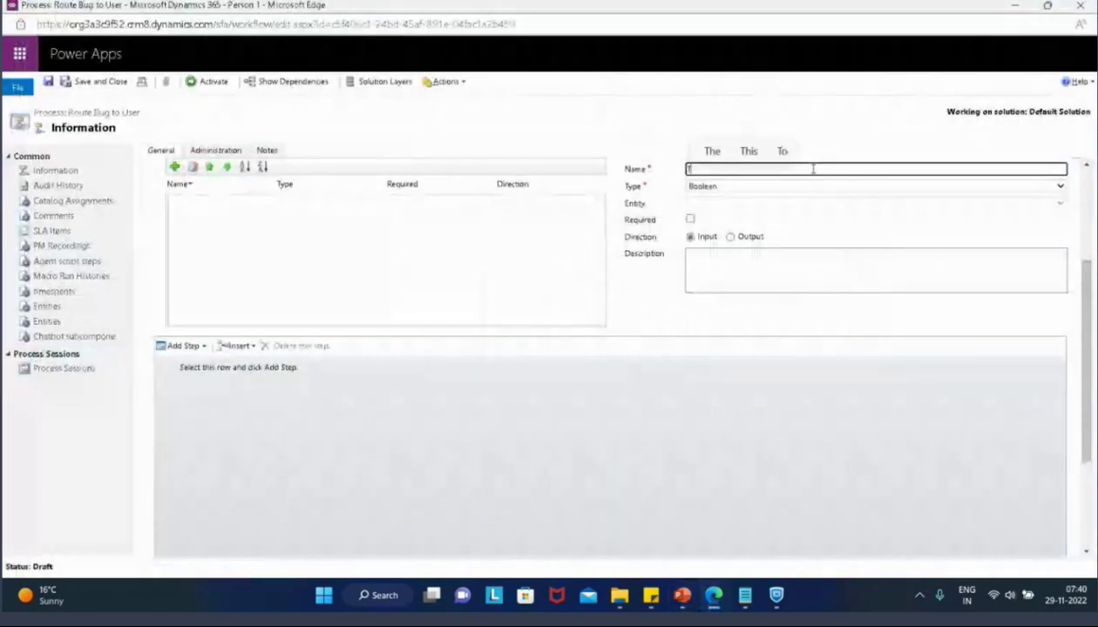
pyautogui.write('eEmail')
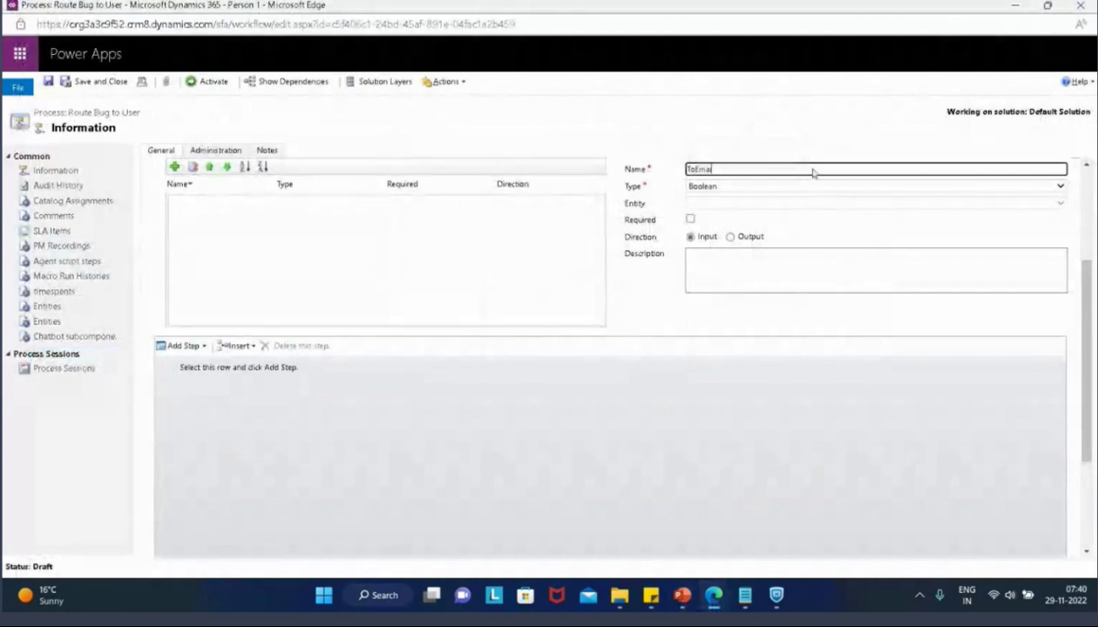
pyautogui.click(835, 187)
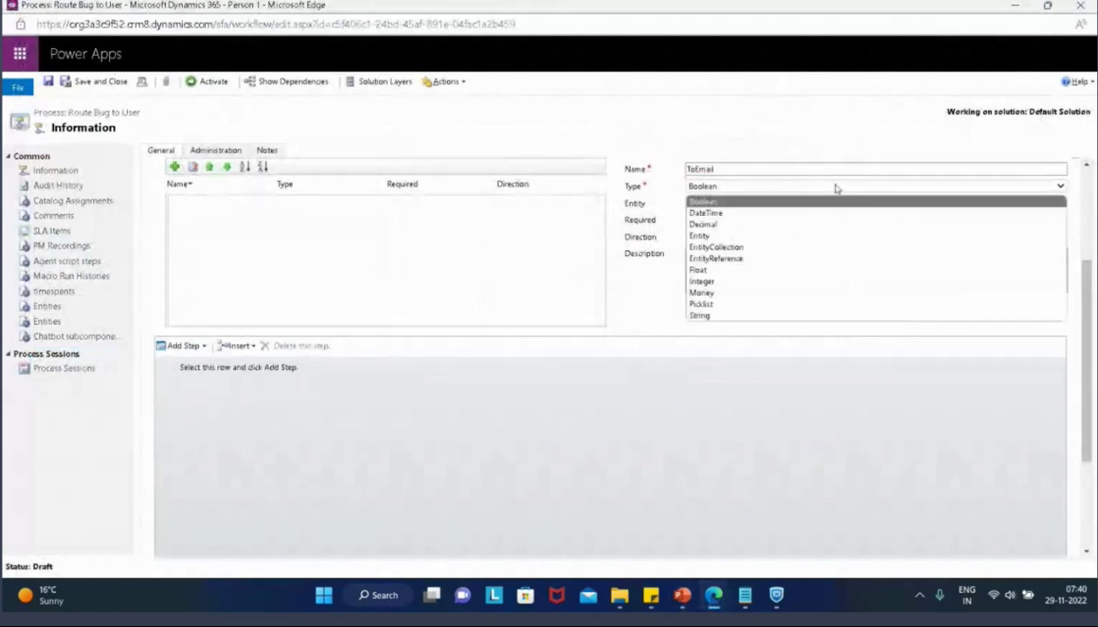
pyautogui.click(740, 259)
pyautogui.click(763, 208)
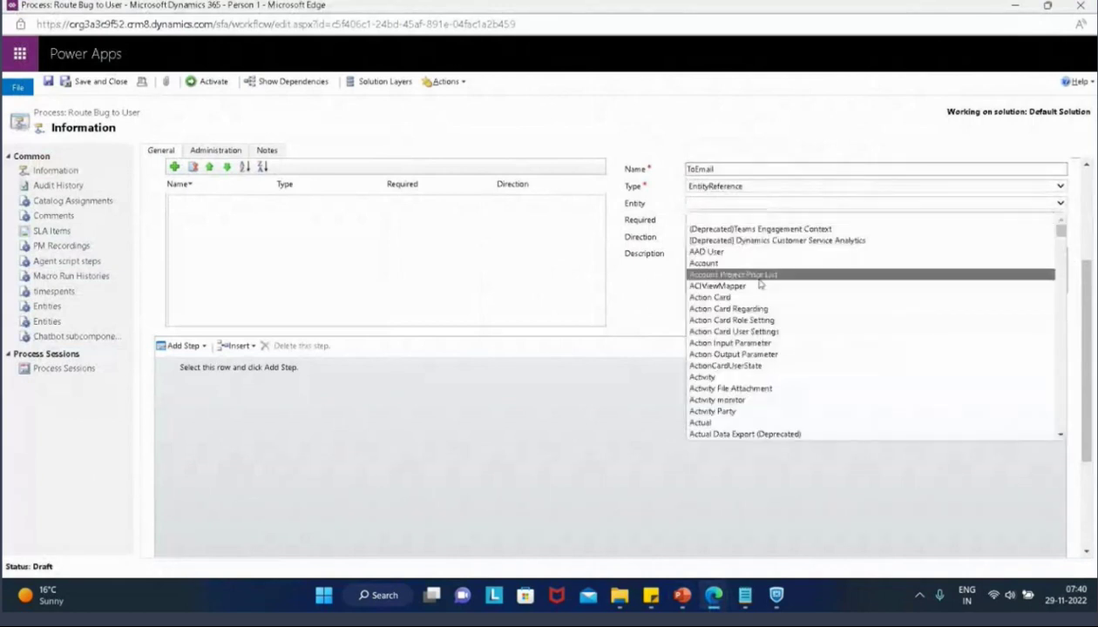
pyautogui.press('c')
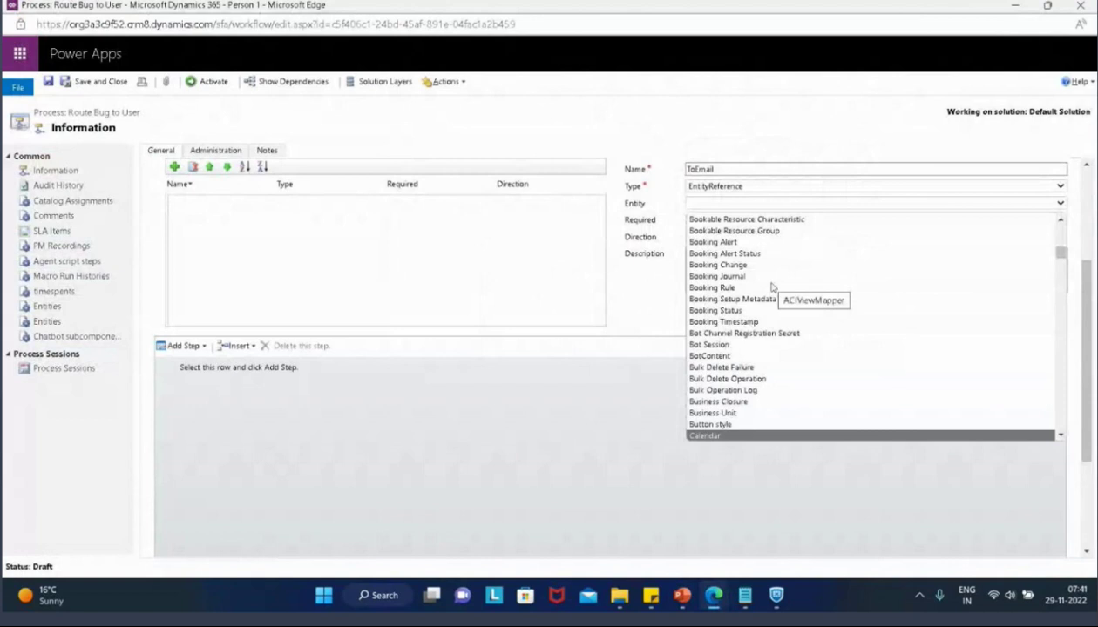
pyautogui.scroll(-3, 772, 354)
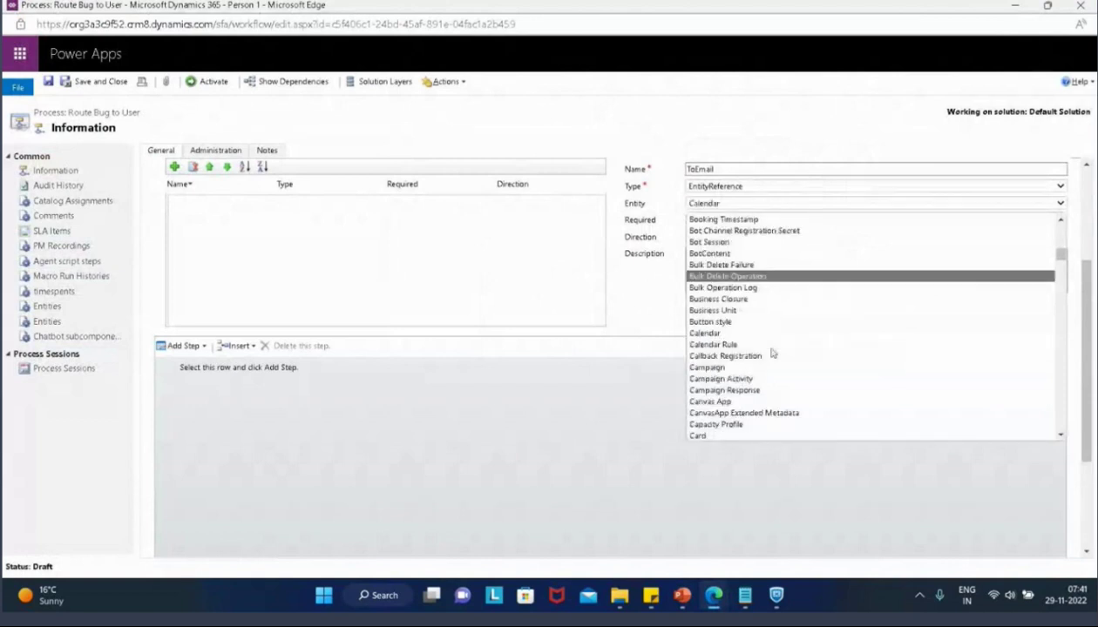
pyautogui.scroll(-1, 772, 354)
pyautogui.scroll(-1, 772, 353)
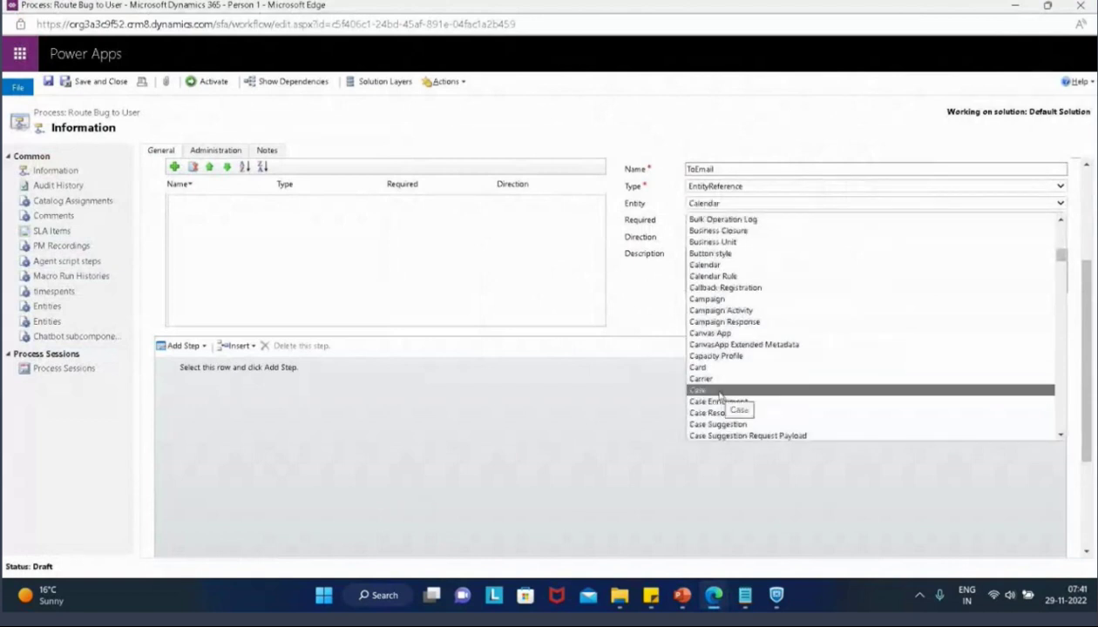
pyautogui.click(720, 391)
# Step: Add ToEmail to the process arguments and type FromEmail as the Name
pyautogui.click(723, 256)
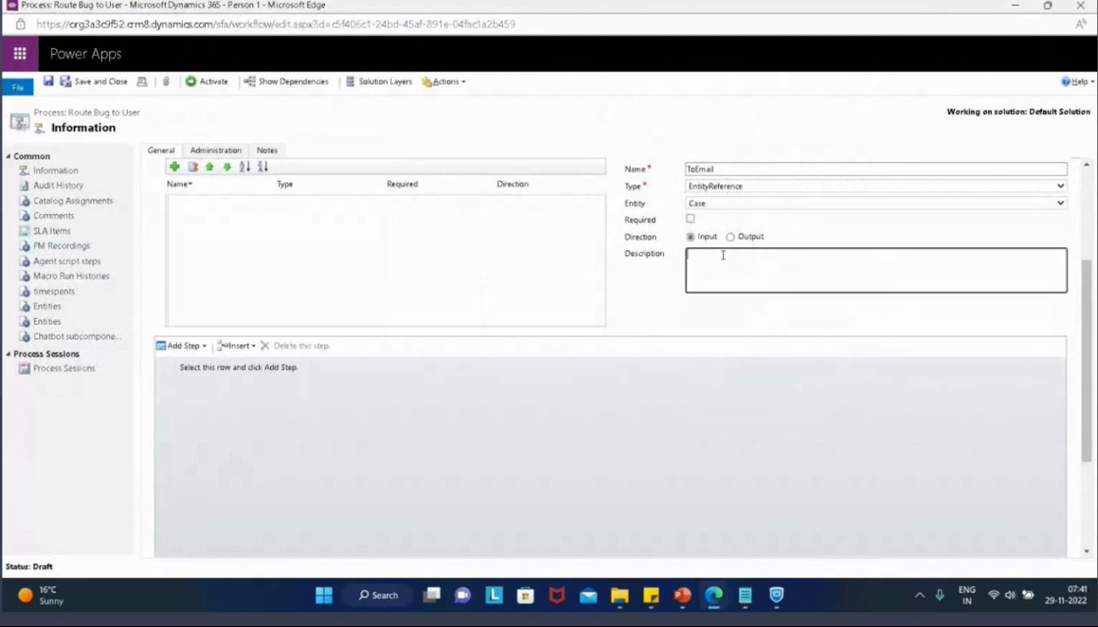
pyautogui.click(174, 166)
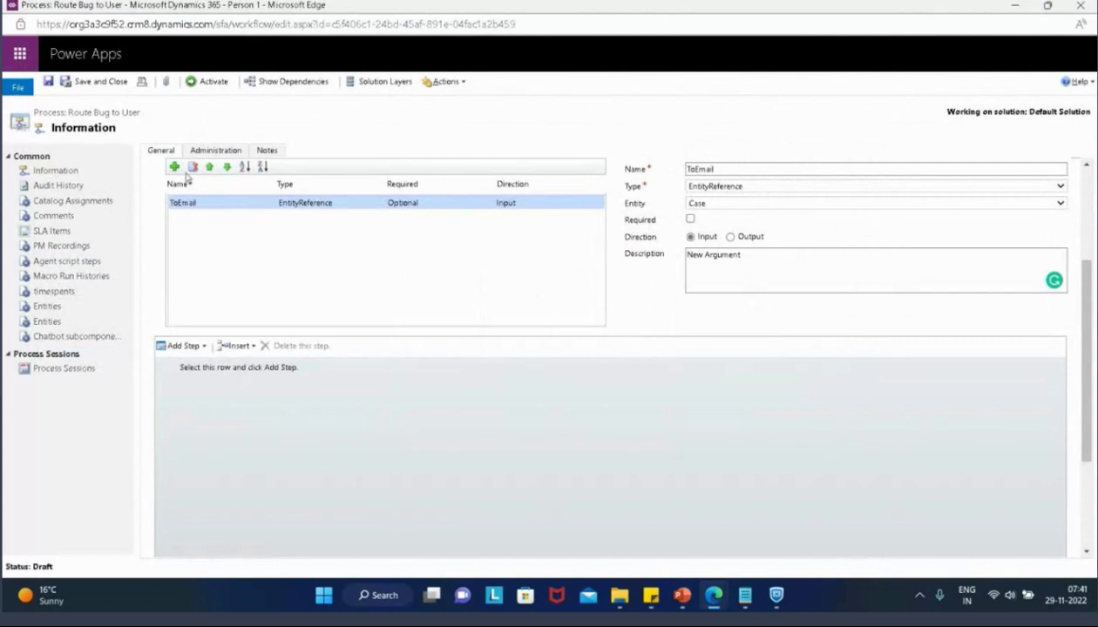
pyautogui.click(732, 168)
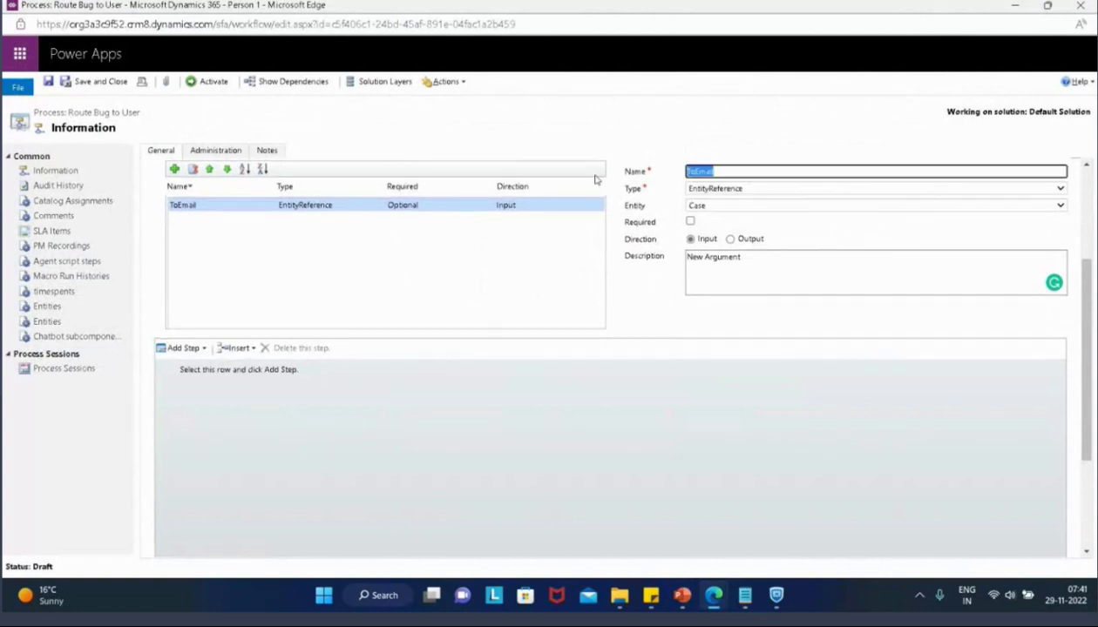
pyautogui.write('FromEma')
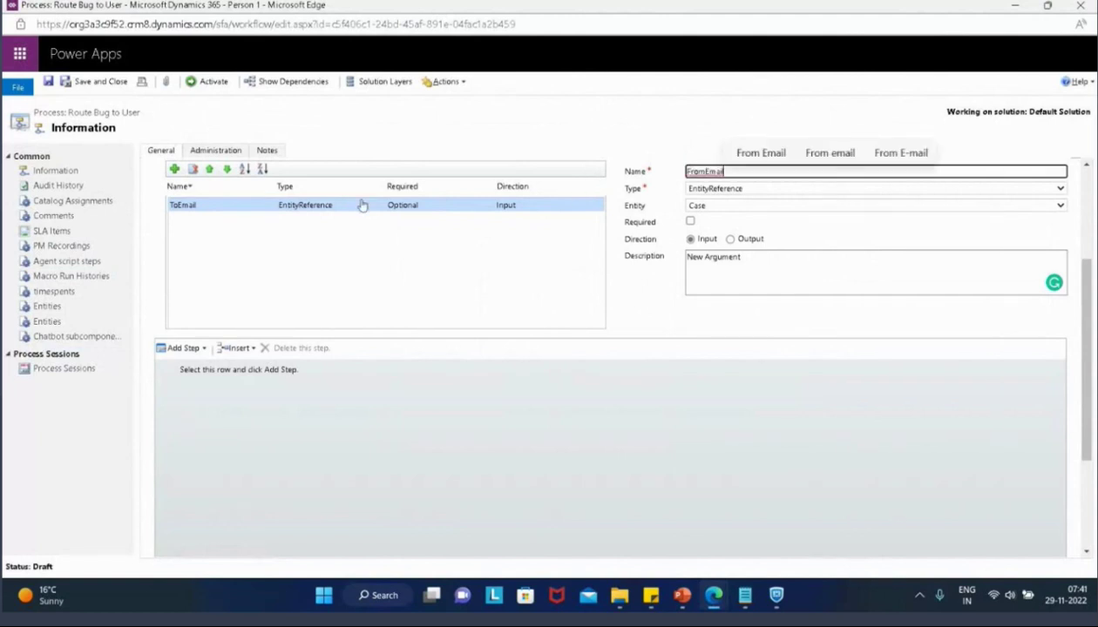
pyautogui.write('il')
# Step: Add another argument and name the first argument FromEmail
pyautogui.click(175, 168)
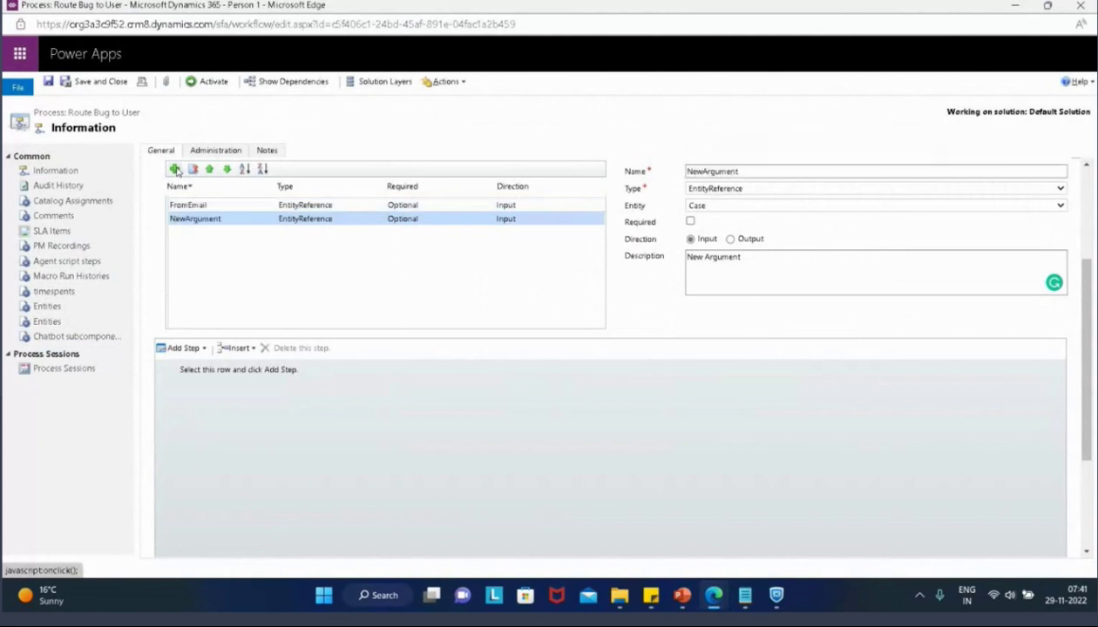
pyautogui.click(190, 211)
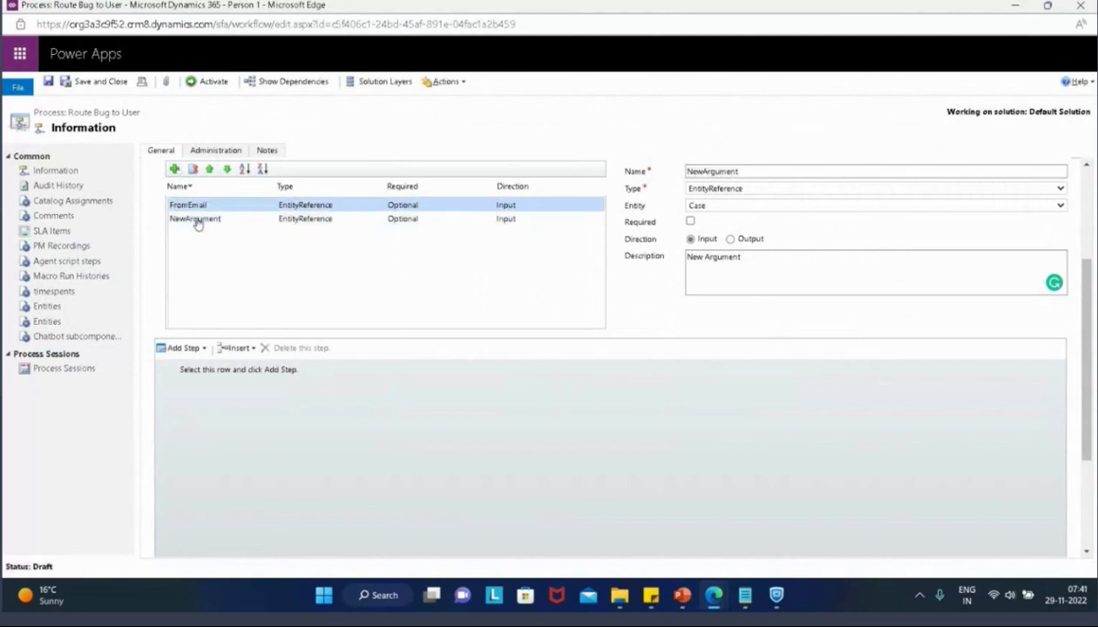
pyautogui.click(775, 172)
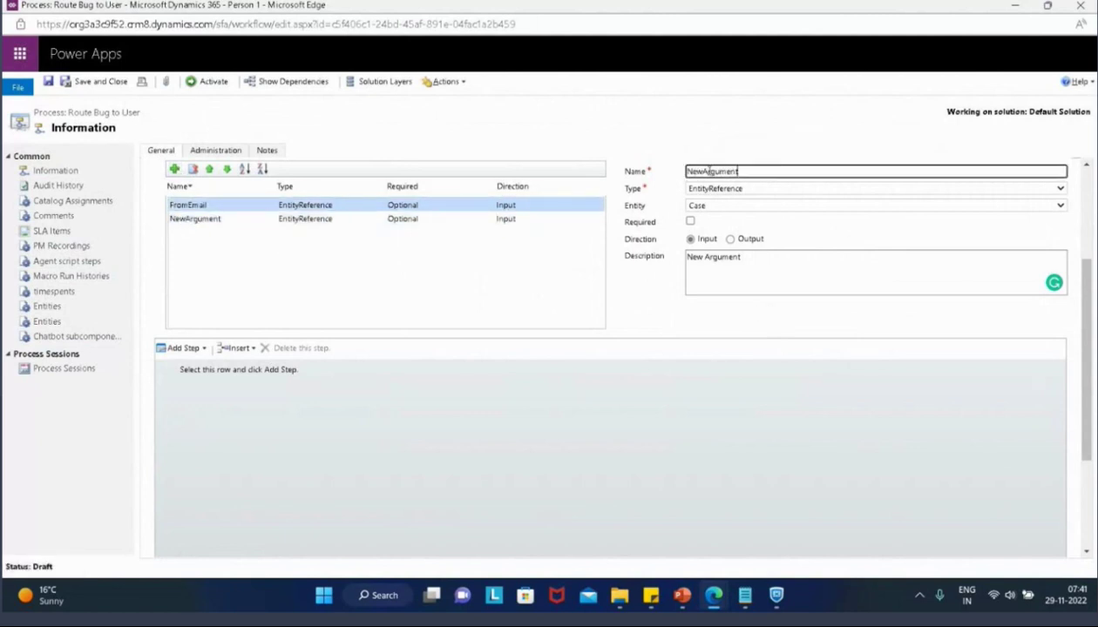
pyautogui.doubleClick(709, 170)
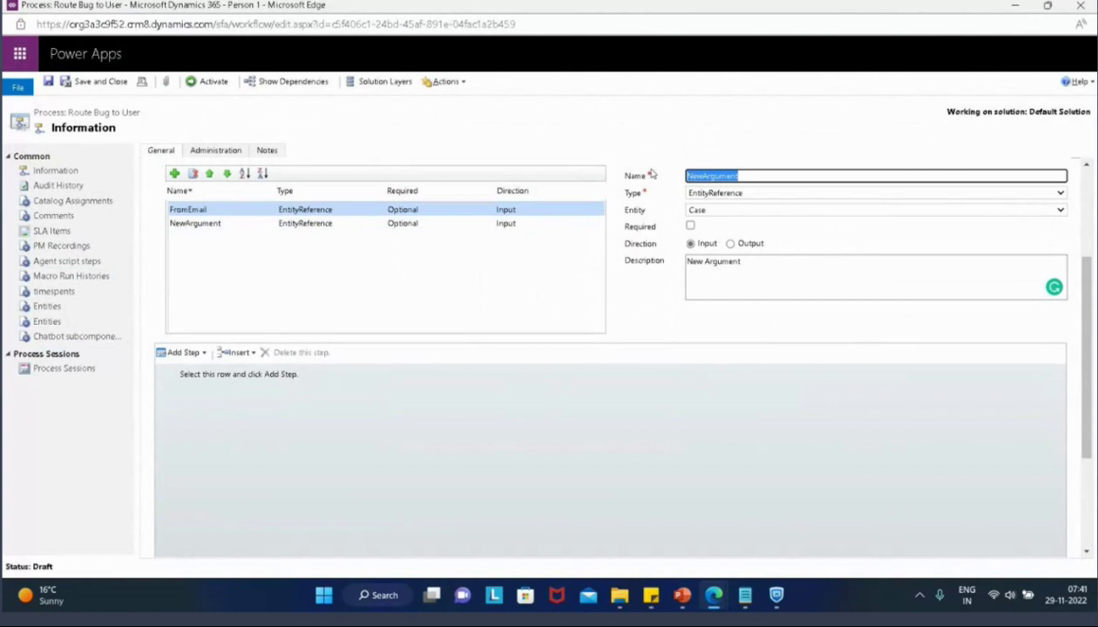
pyautogui.write('FromEmail')
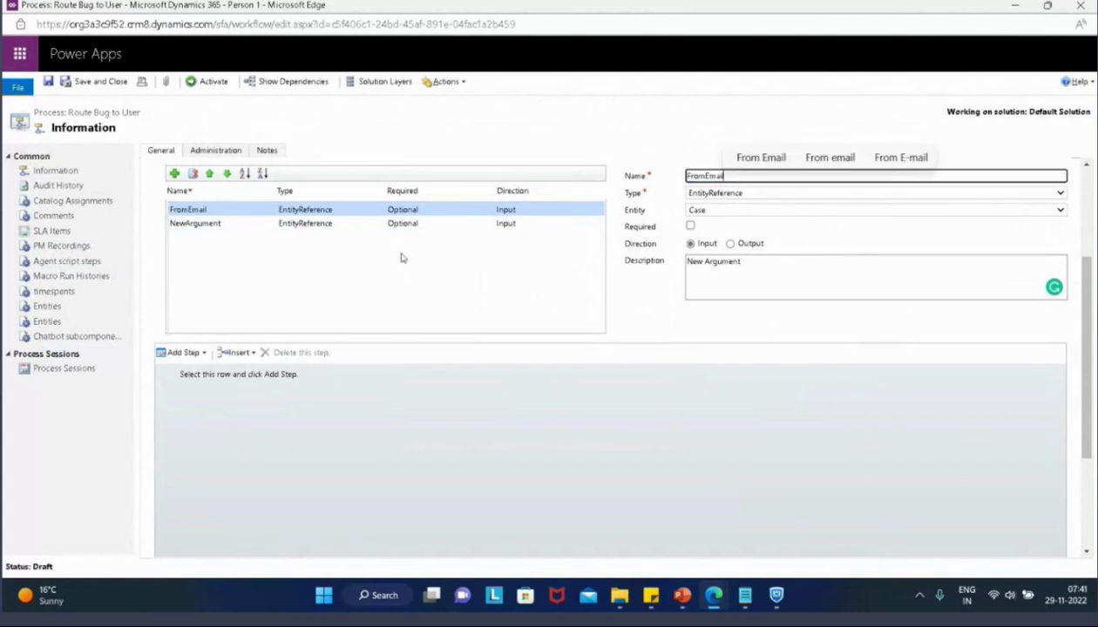
# Step: Rename the NewArgument argument to ToEmail
pyautogui.click(402, 257)
pyautogui.click(204, 224)
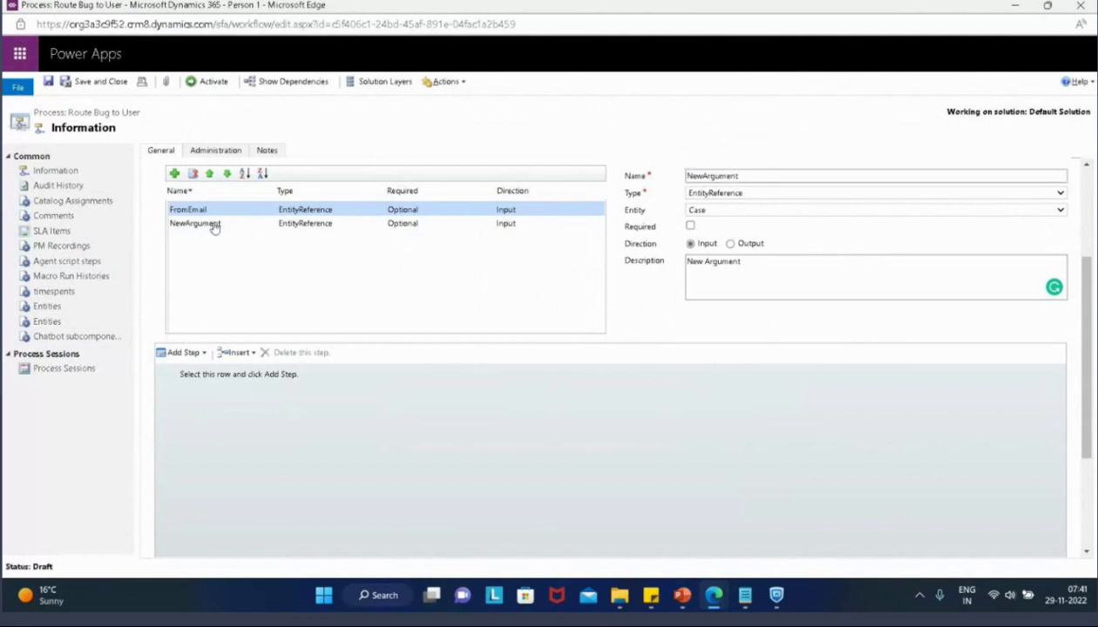
pyautogui.click(754, 176)
pyautogui.doubleClick(198, 225)
pyautogui.moveTo(738, 176); pyautogui.dragTo(649, 176)
pyautogui.write('ToEmail')
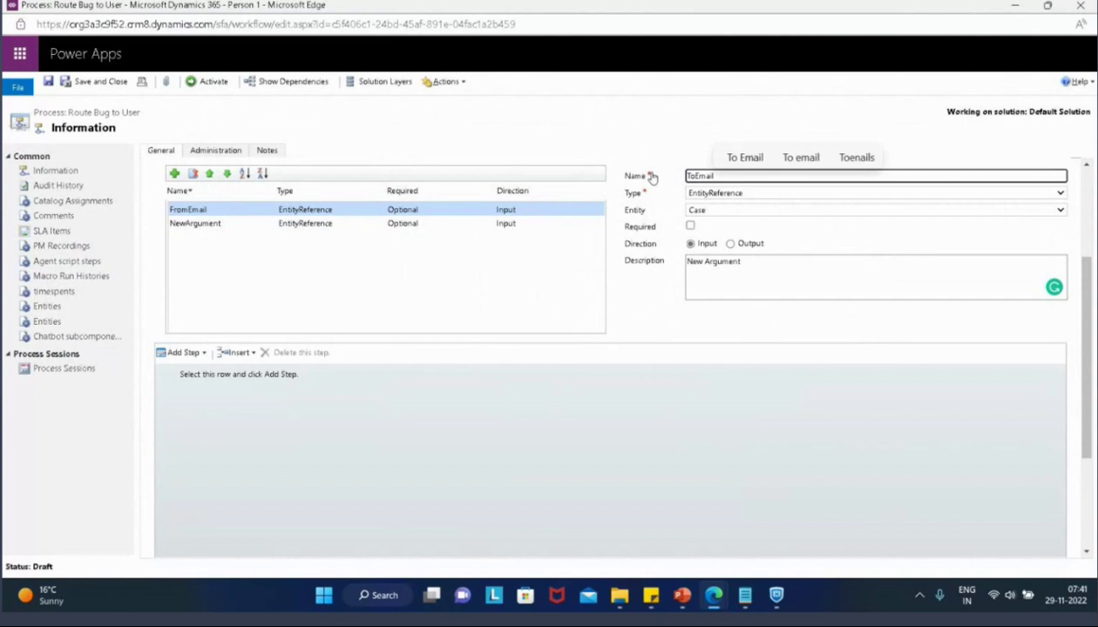
pyautogui.click(210, 229)
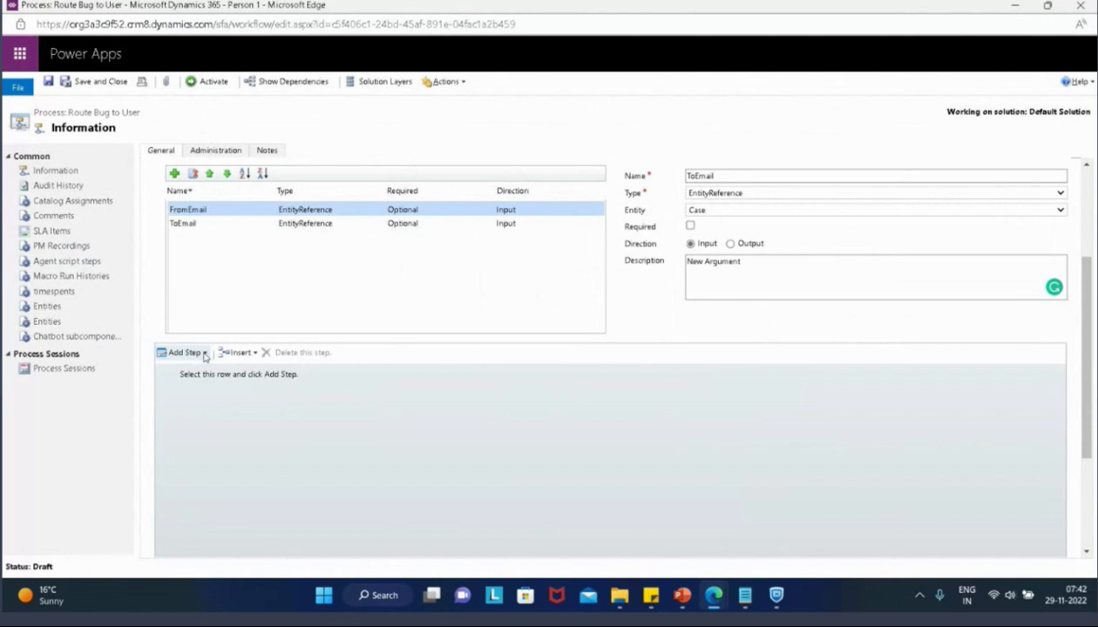
# Step: Add a Check Condition step and open its Specify Condition window
pyautogui.click(204, 356)
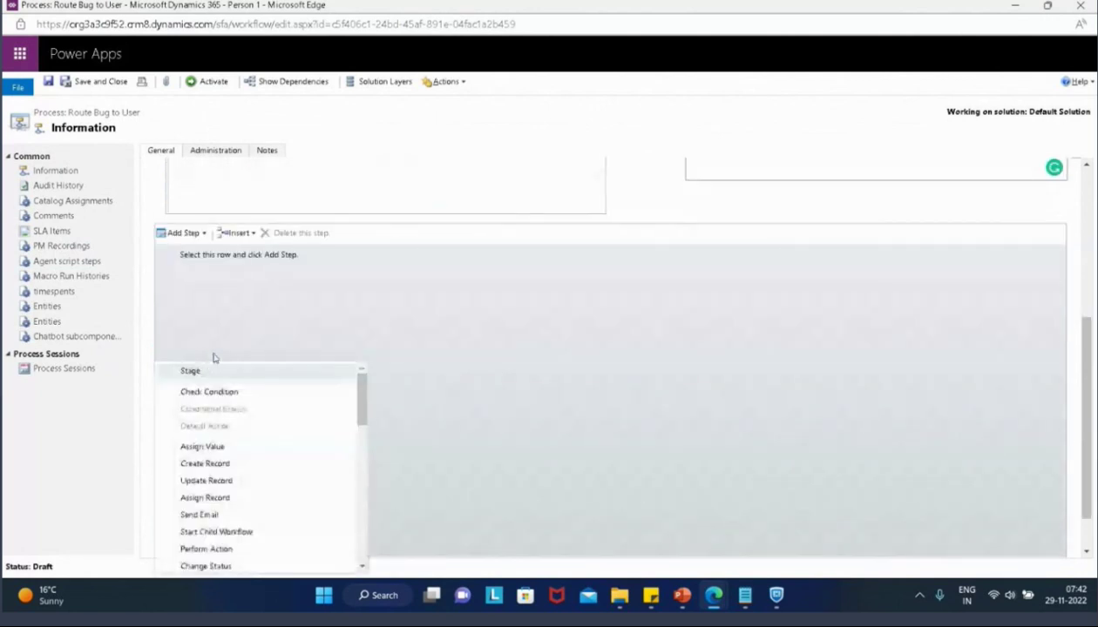
pyautogui.click(205, 233)
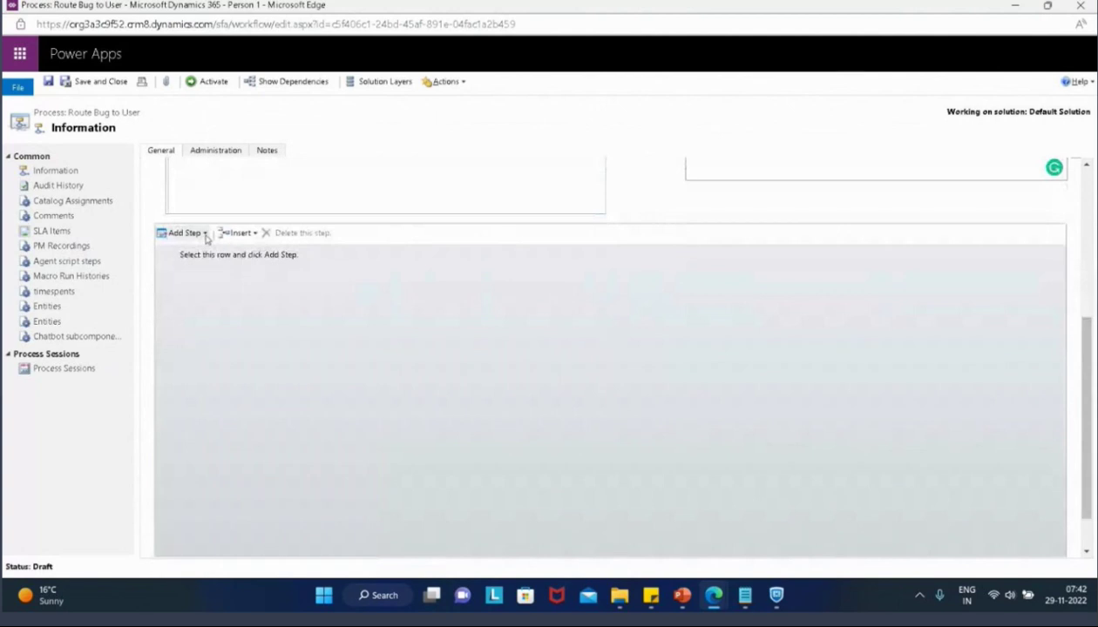
pyautogui.click(206, 233)
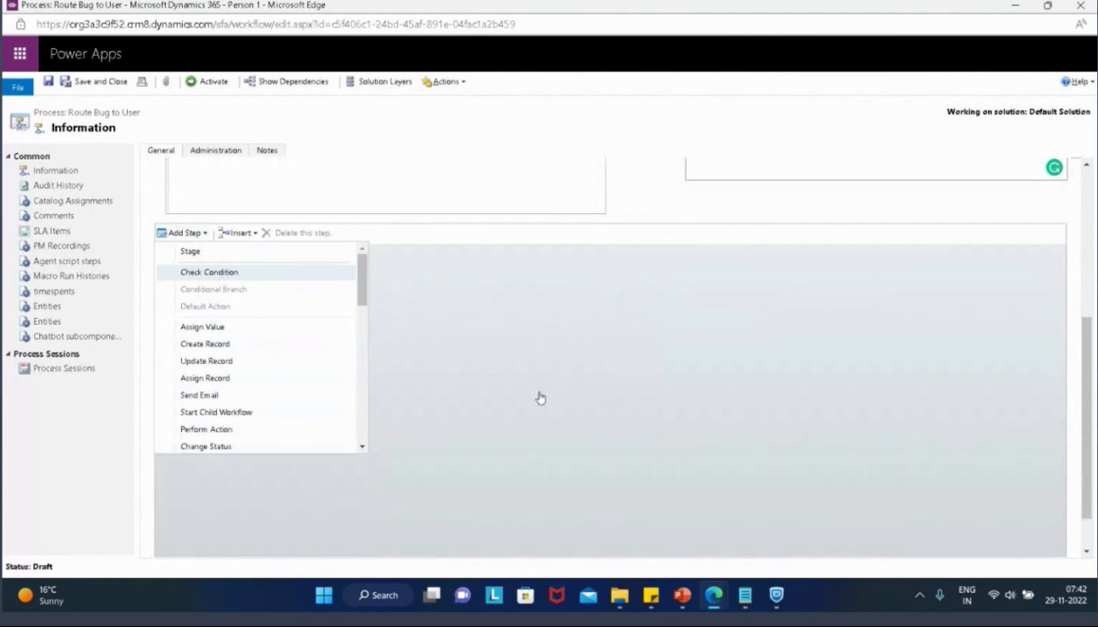
pyautogui.press('Return')
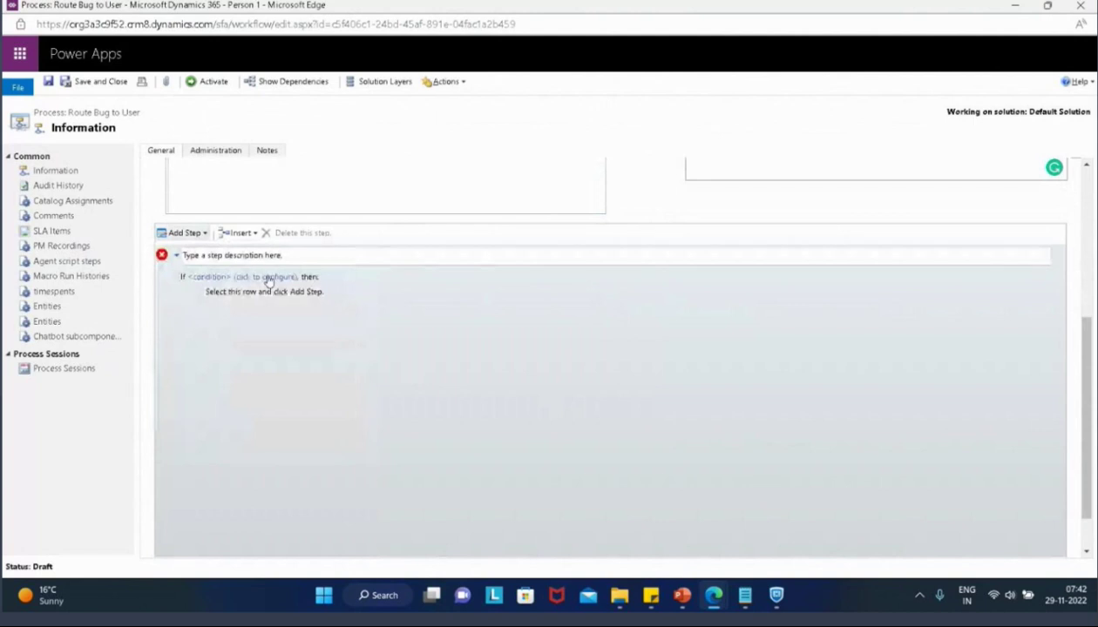
pyautogui.click(269, 279)
pyautogui.moveTo(387, 14); pyautogui.dragTo(634, 52)
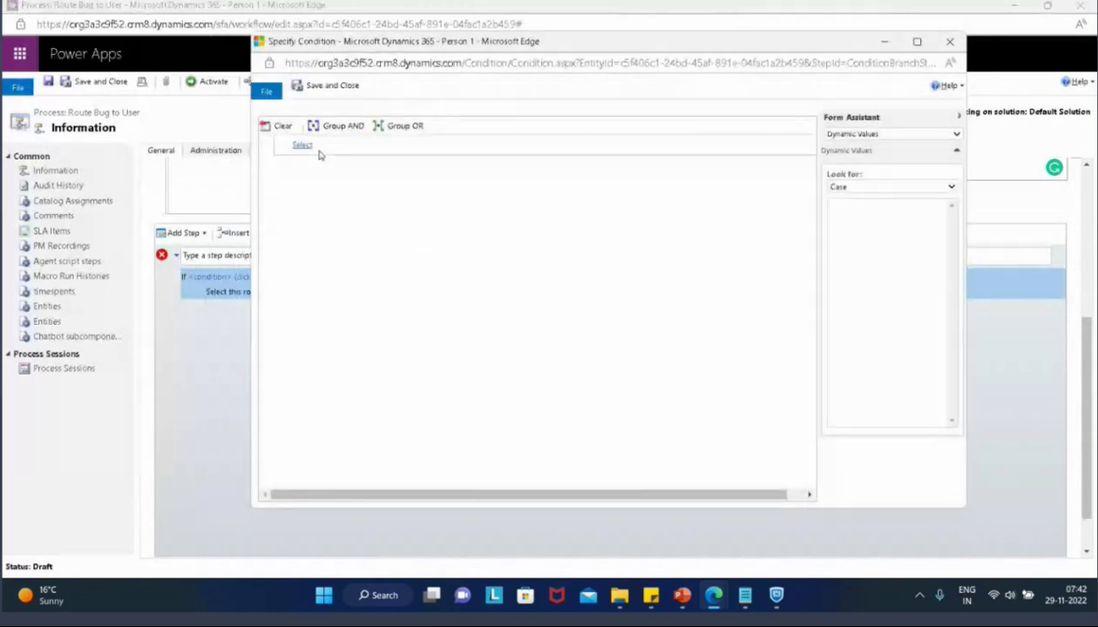
# Step: Choose Case as the entity for the condition clause
pyautogui.click(315, 147)
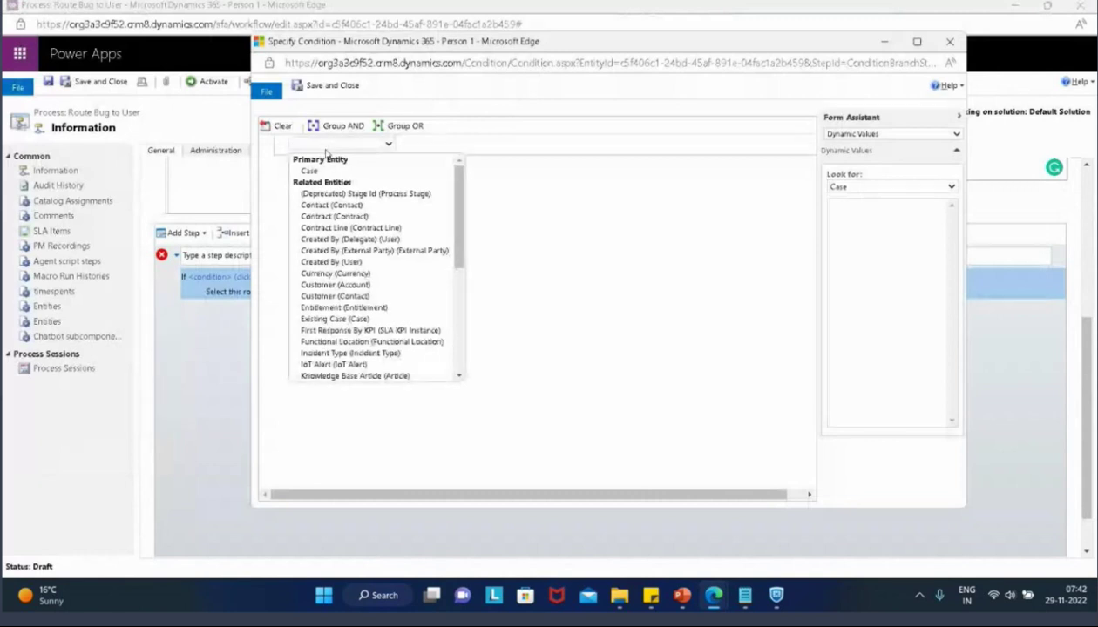
pyautogui.click(309, 170)
pyautogui.click(449, 146)
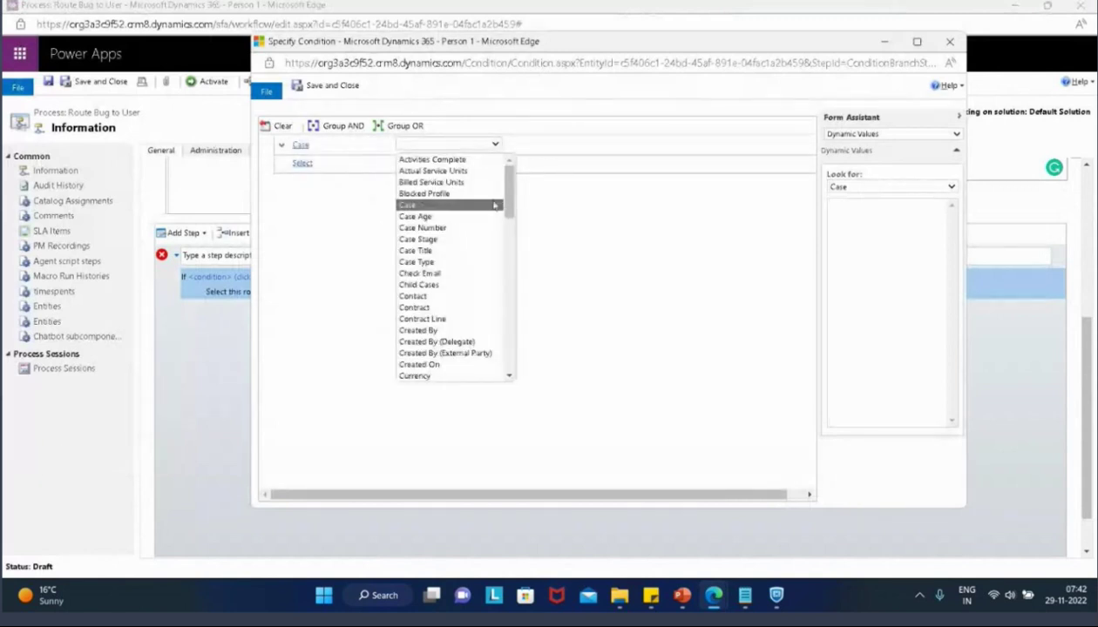
pyautogui.moveTo(505, 199); pyautogui.dragTo(510, 372)
pyautogui.scroll(3, 510, 373)
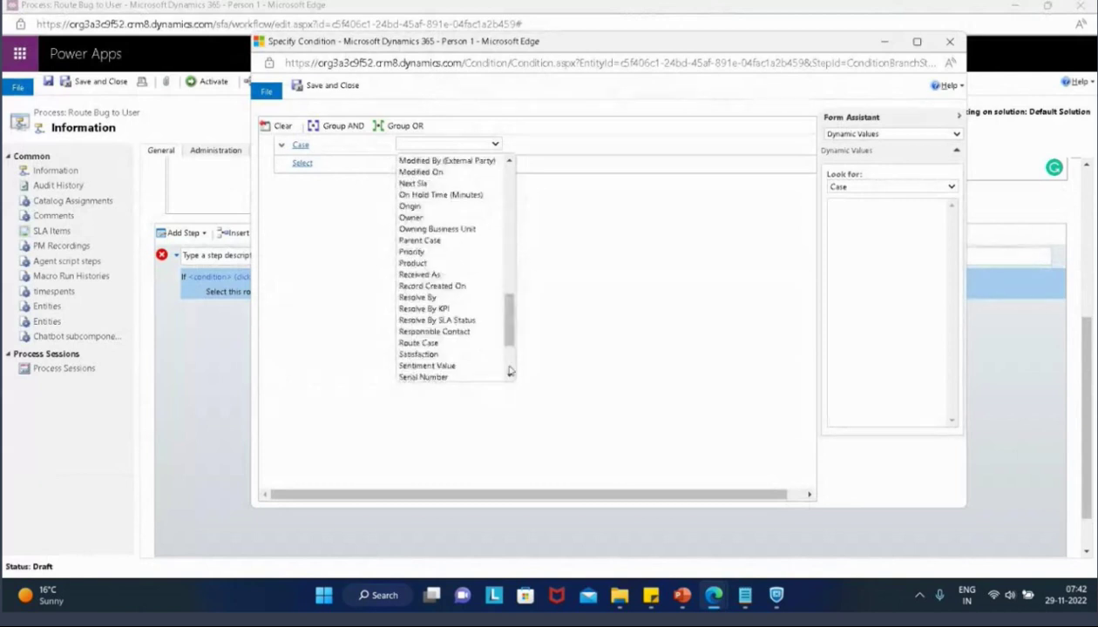
pyautogui.scroll(3, 497, 362)
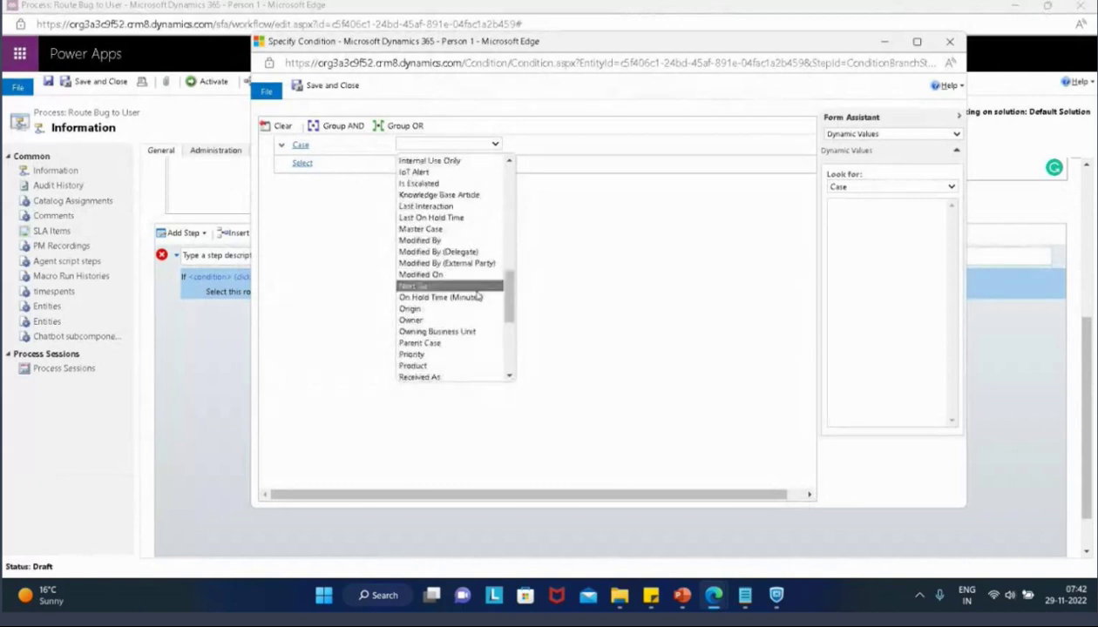
pyautogui.scroll(10, 475, 292)
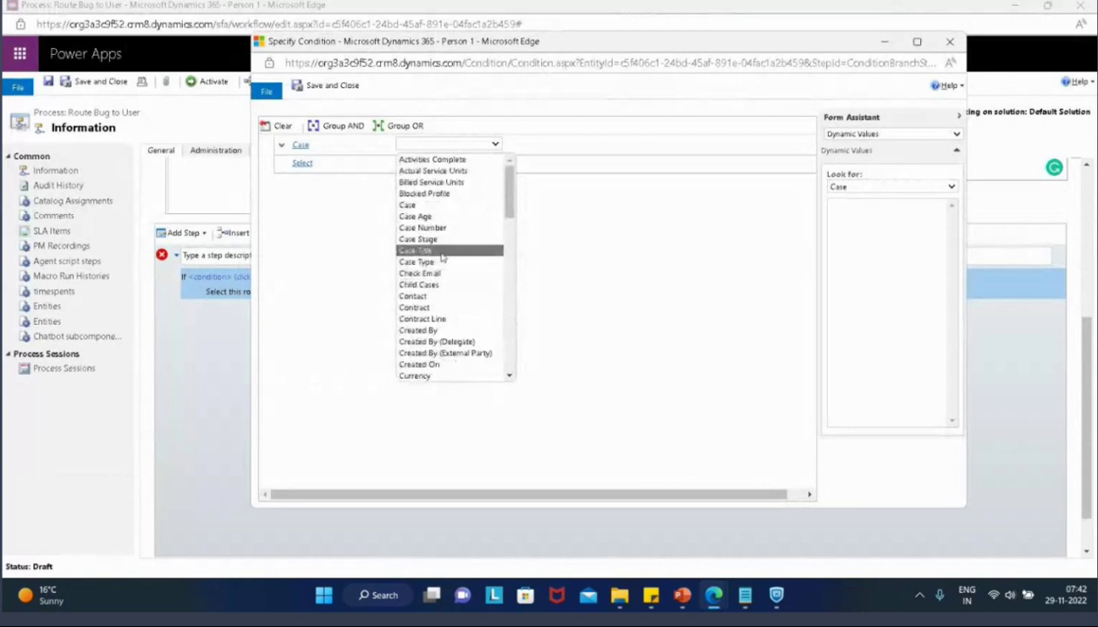
# Step: Set the clause to Case Title Contains 'Bug'
pyautogui.click(442, 253)
pyautogui.click(537, 148)
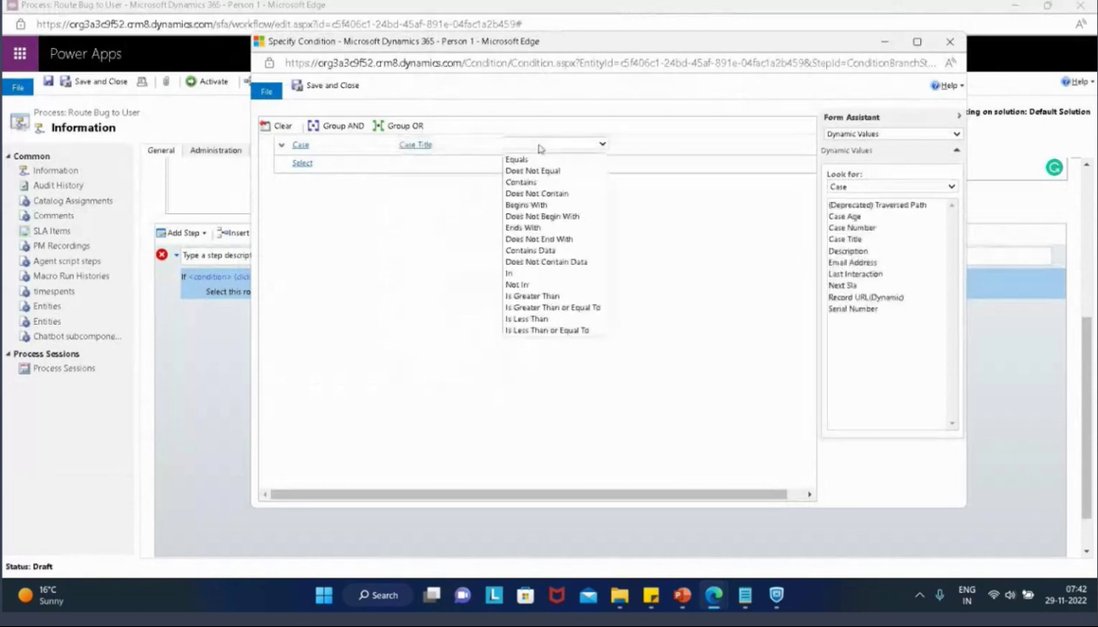
pyautogui.click(521, 182)
pyautogui.click(651, 144)
pyautogui.write('Bug')
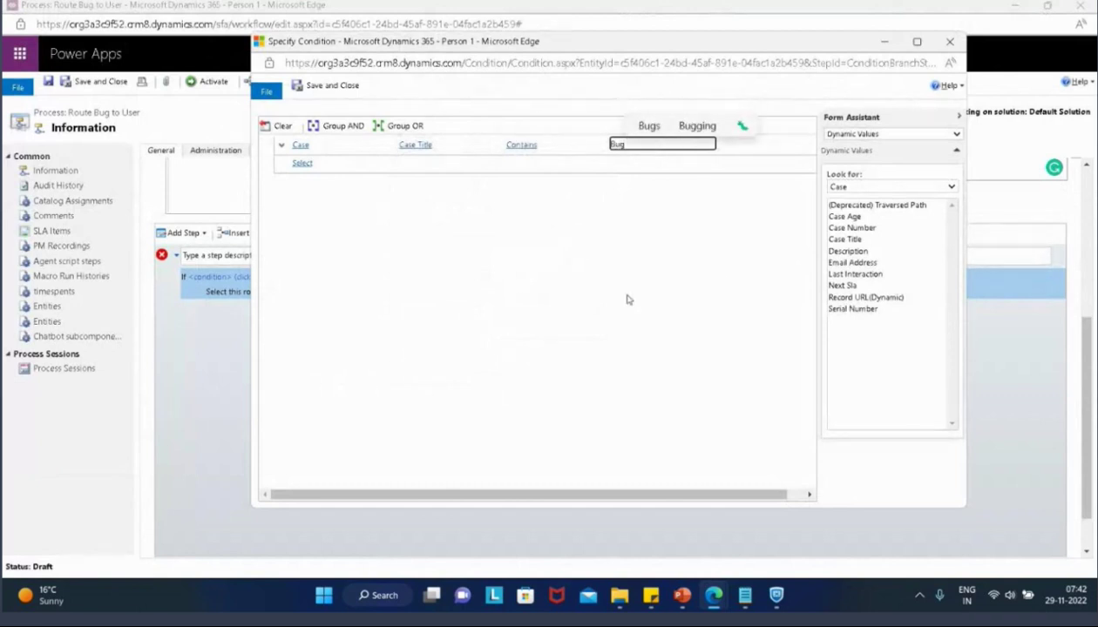
pyautogui.click(615, 291)
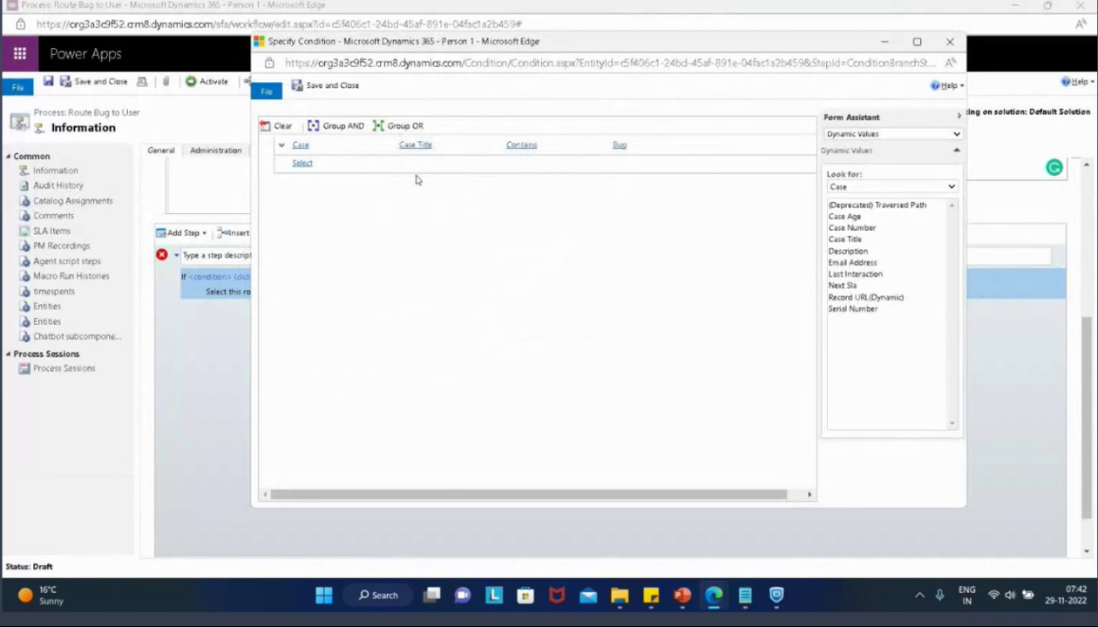
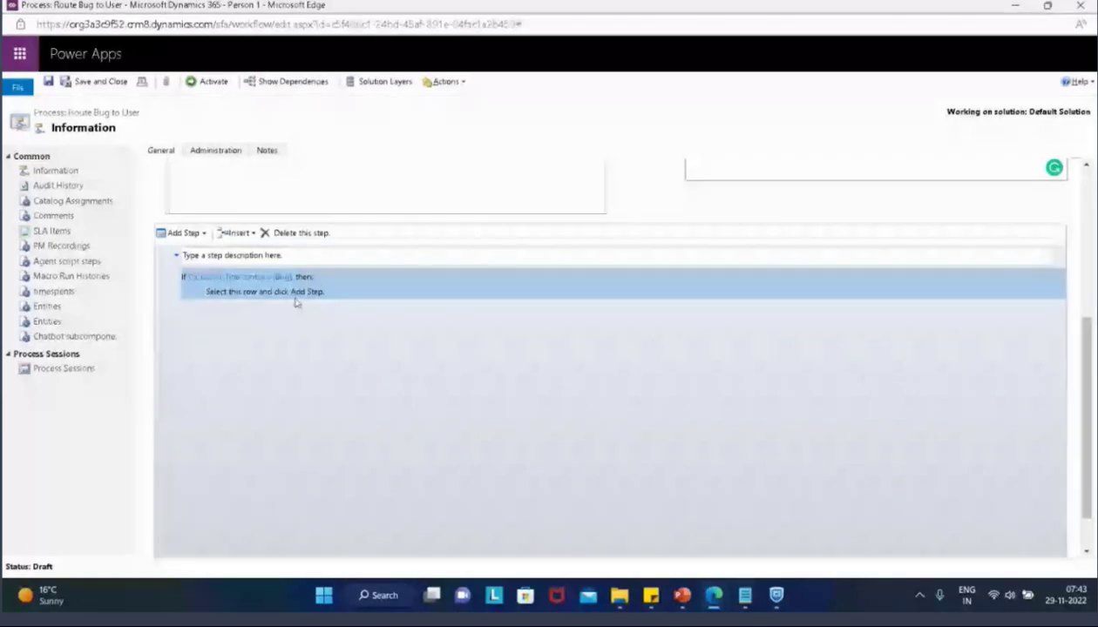
# Step: Add an Assign Record step described 'assign record to user or team' and open its properties
pyautogui.click(204, 234)
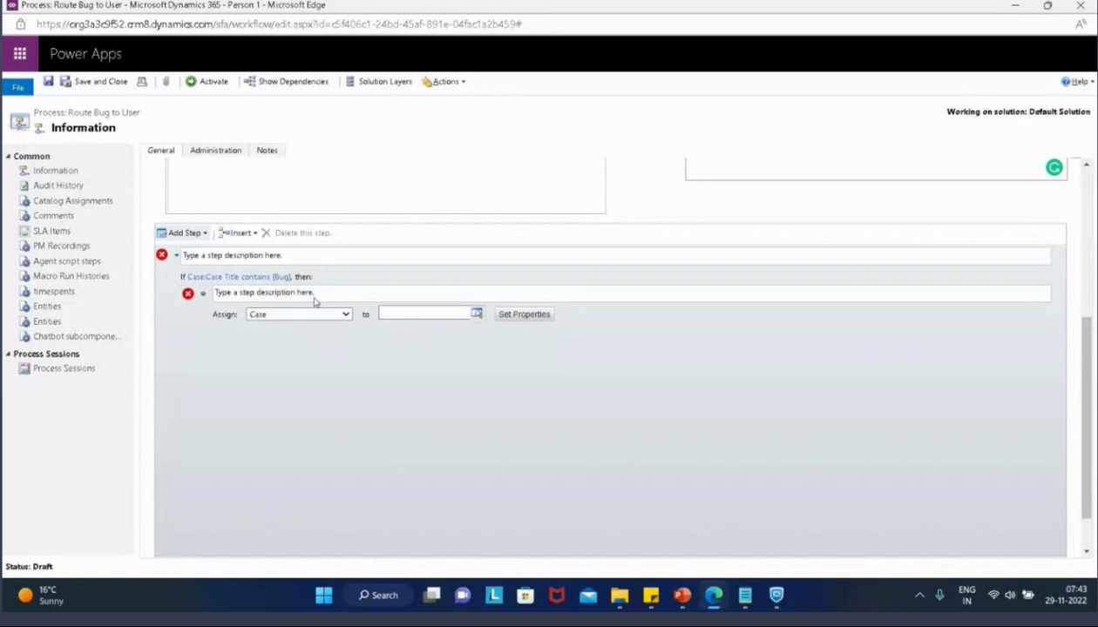
pyautogui.doubleClick(224, 293)
pyautogui.moveTo(346, 294); pyautogui.dragTo(76, 287)
pyautogui.write('assign')
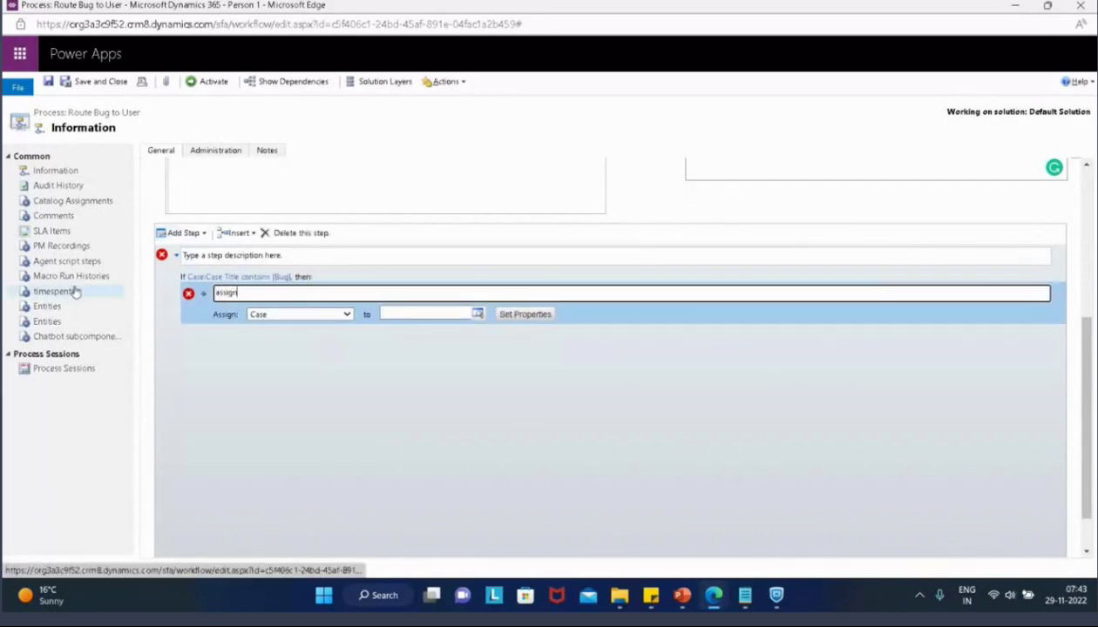
pyautogui.write(' record to ')
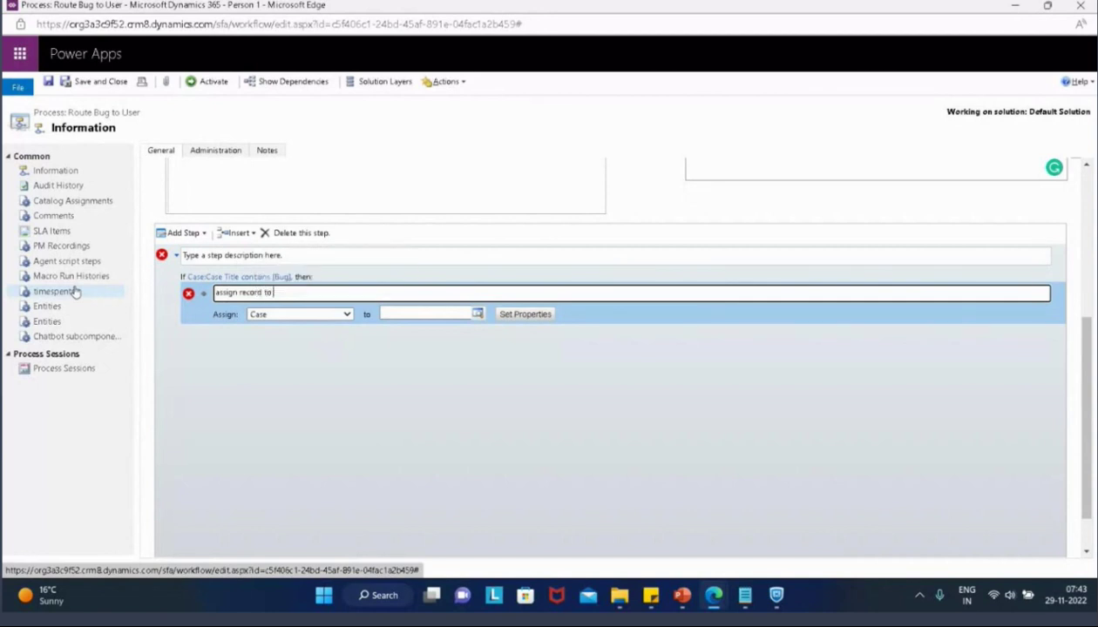
pyautogui.write('user or team')
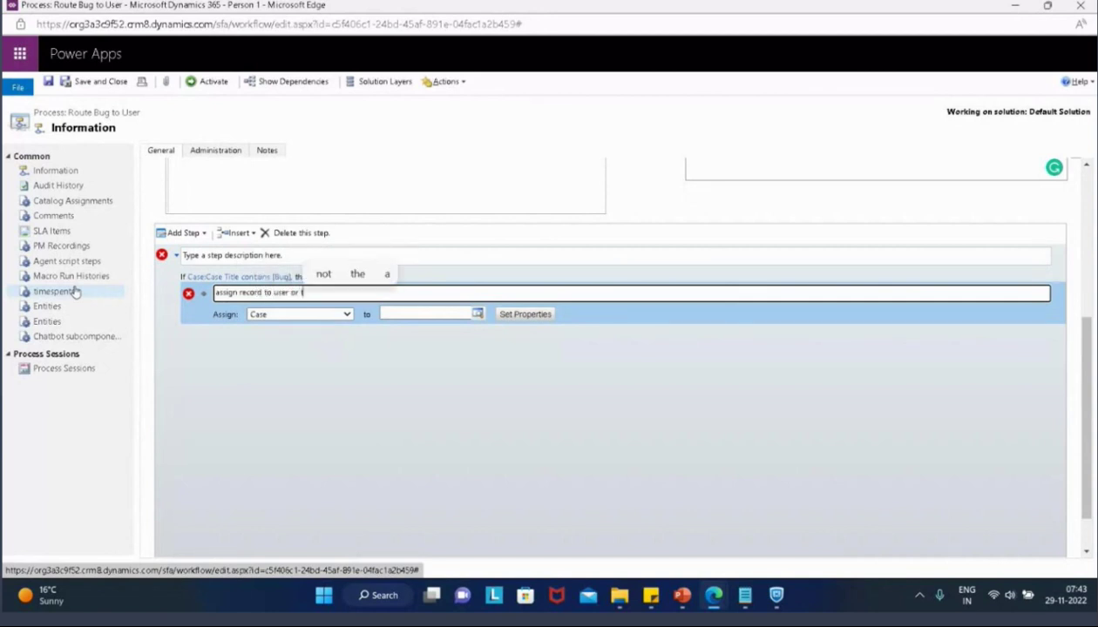
pyautogui.click(526, 313)
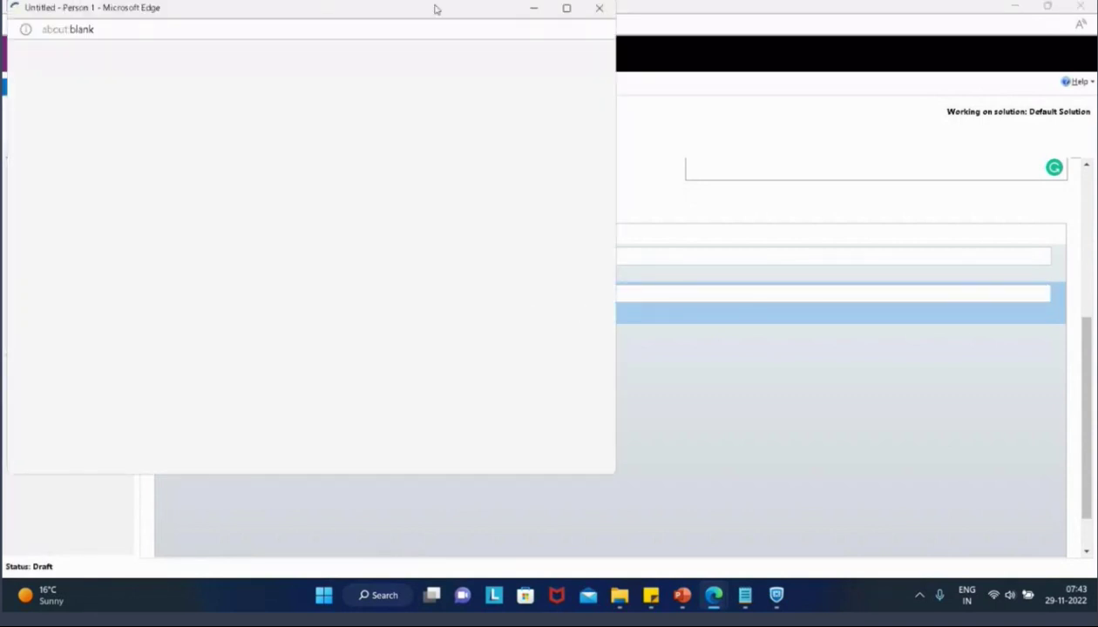
# Step: Point the Form Assistant lookup at the ToEmail (Case) entity
pyautogui.moveTo(449, 13); pyautogui.dragTo(677, 42)
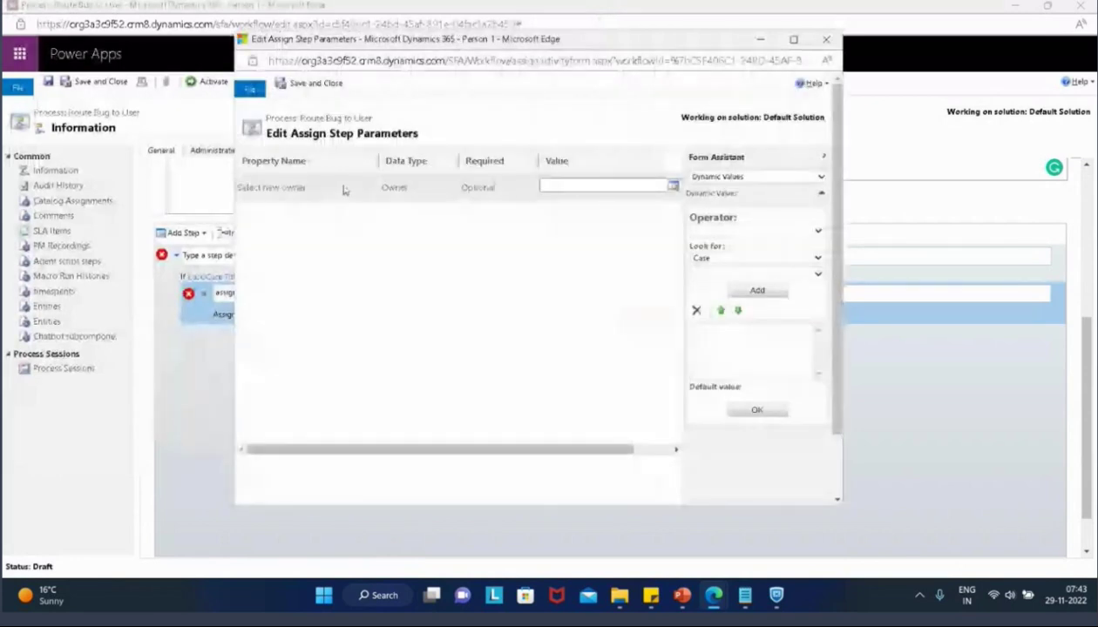
pyautogui.click(784, 257)
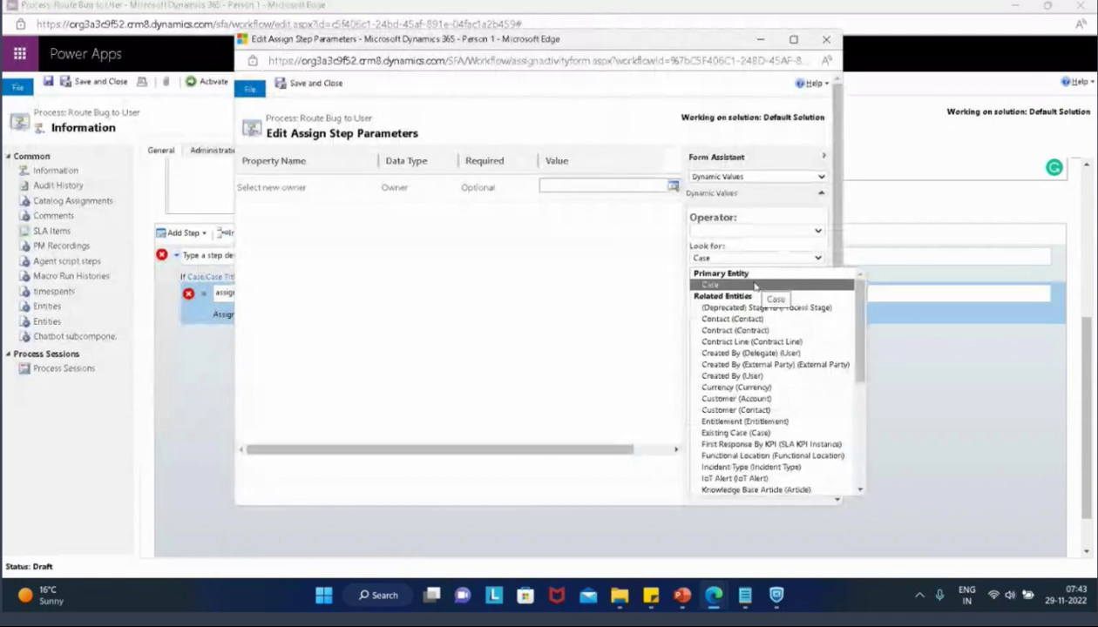
pyautogui.click(755, 287)
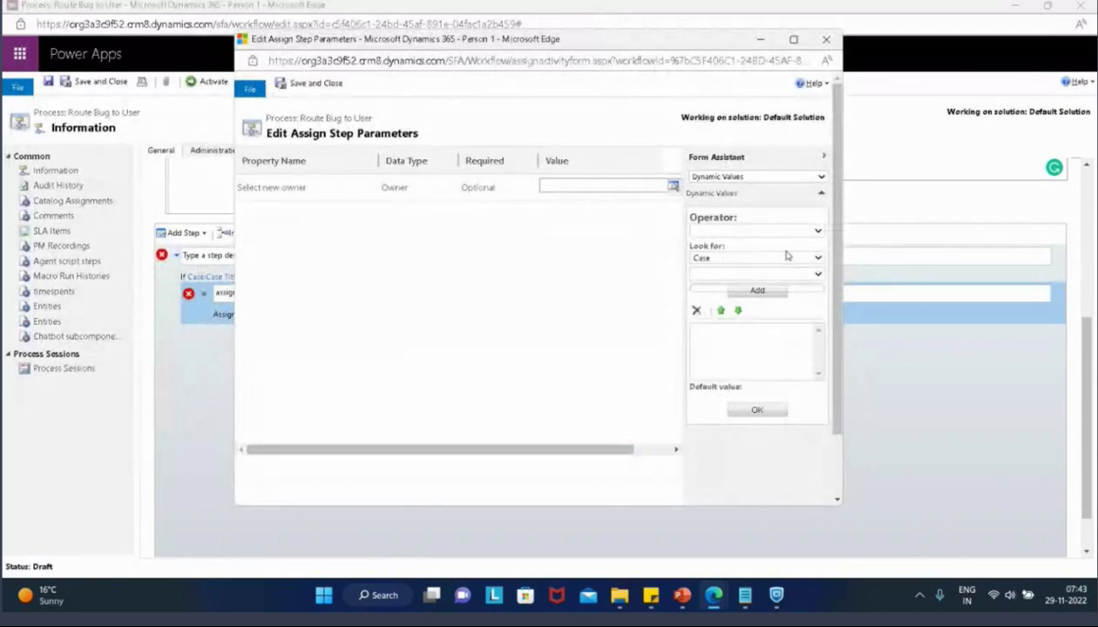
pyautogui.click(786, 256)
pyautogui.moveTo(861, 311); pyautogui.dragTo(865, 419)
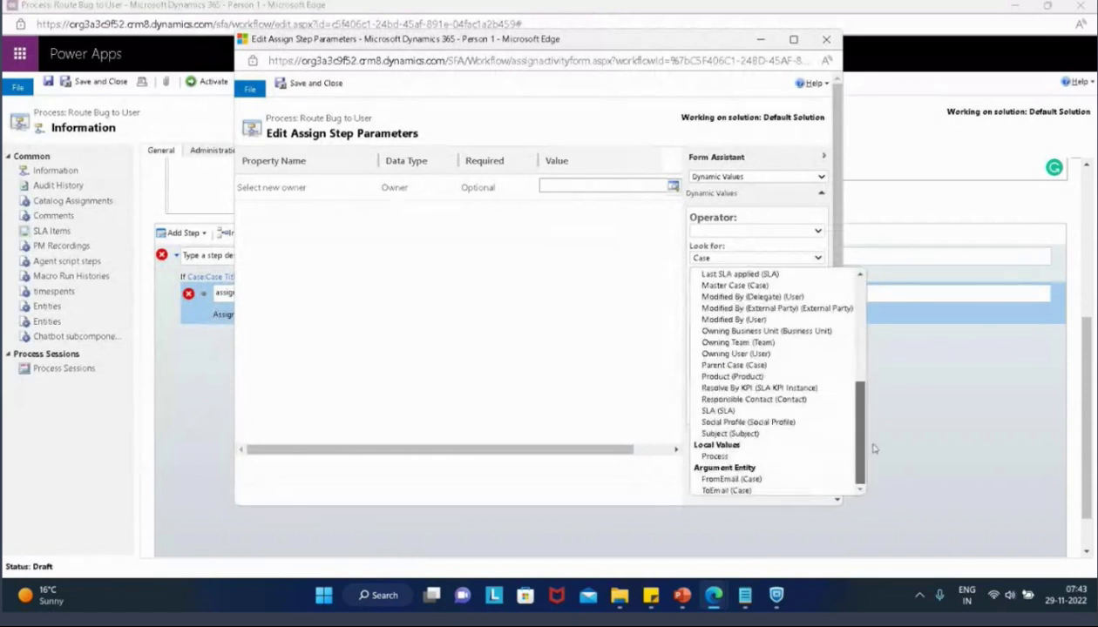
pyautogui.click(730, 491)
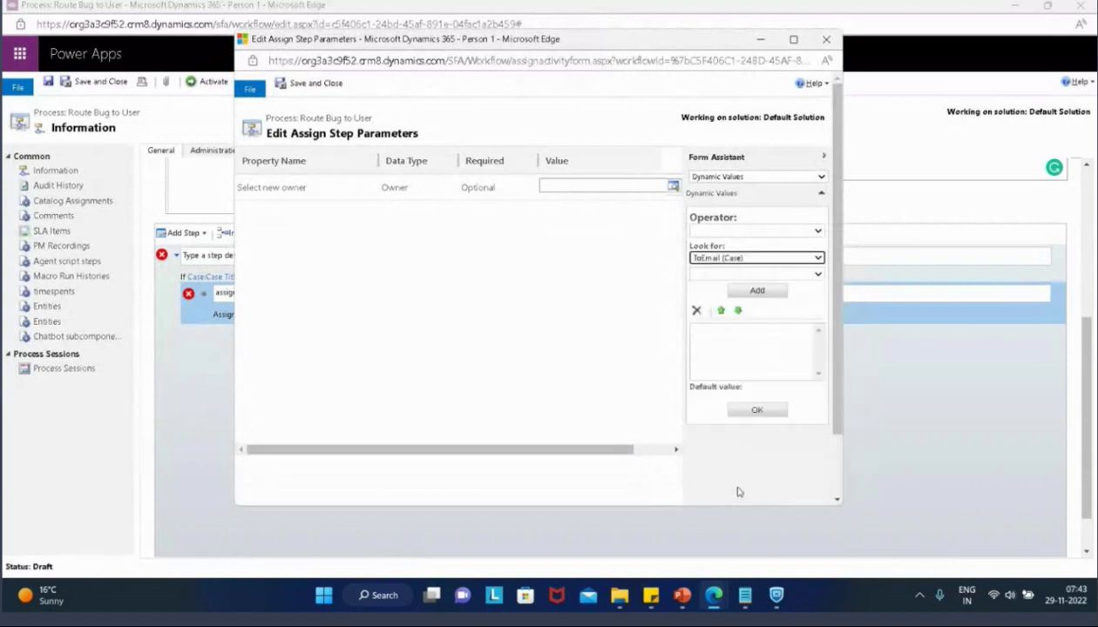
# Step: Assign the record to Owning User(ToEmail (Case)) and save the step properties
pyautogui.click(796, 276)
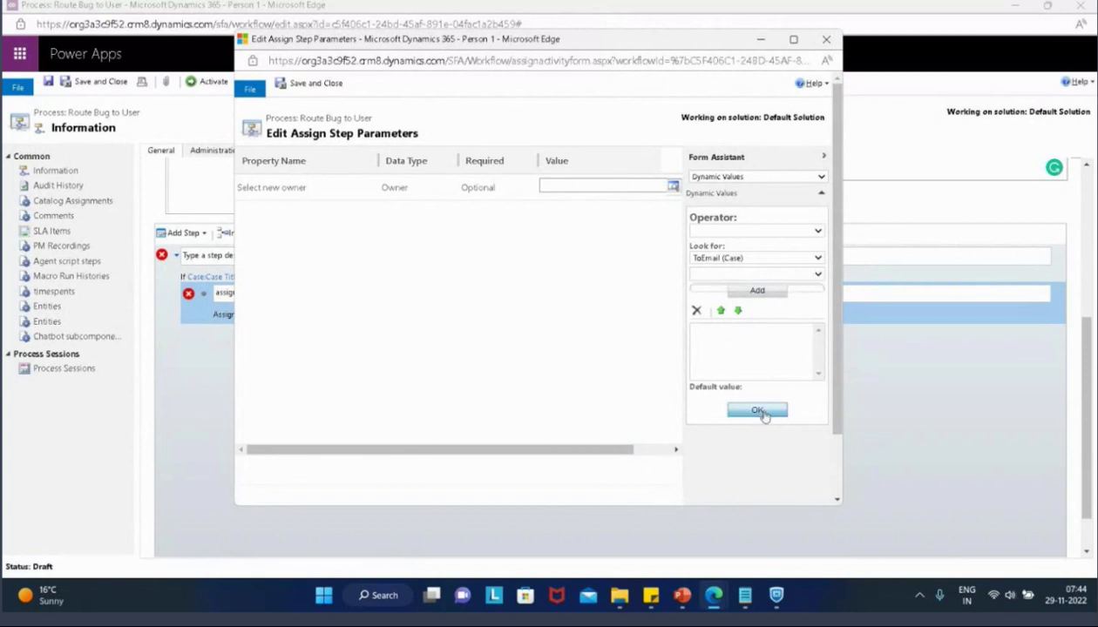
pyautogui.click(584, 190)
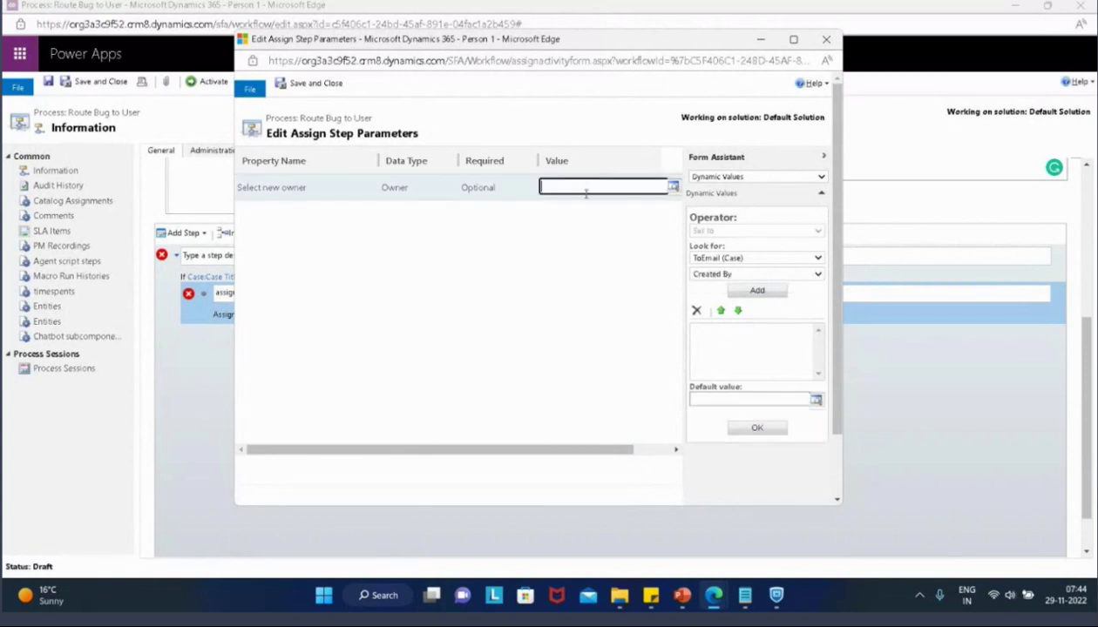
pyautogui.click(798, 274)
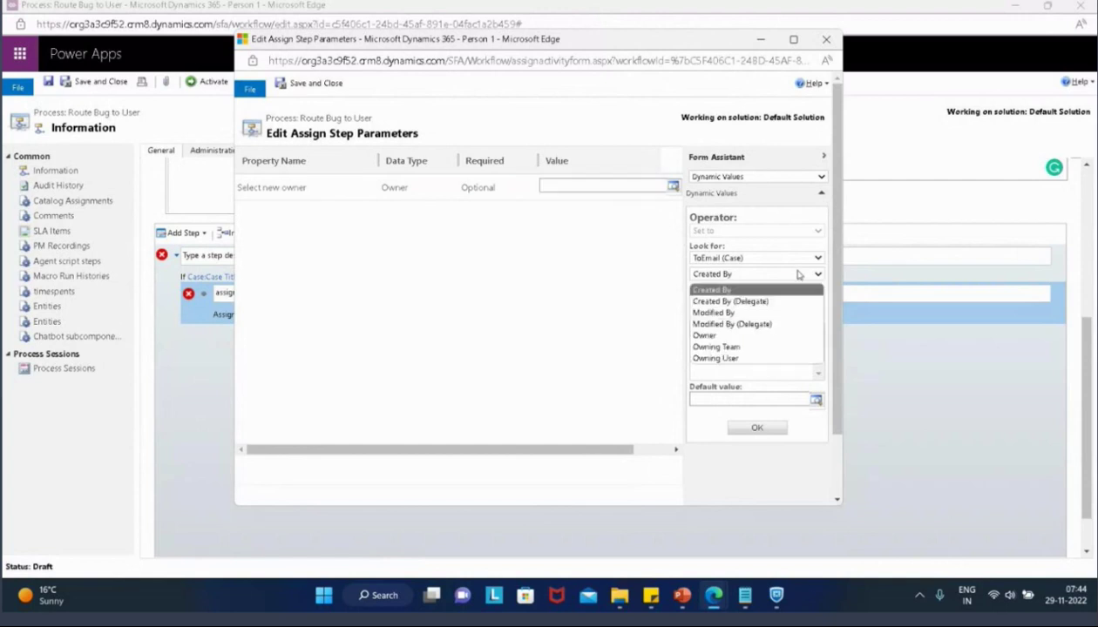
pyautogui.click(727, 358)
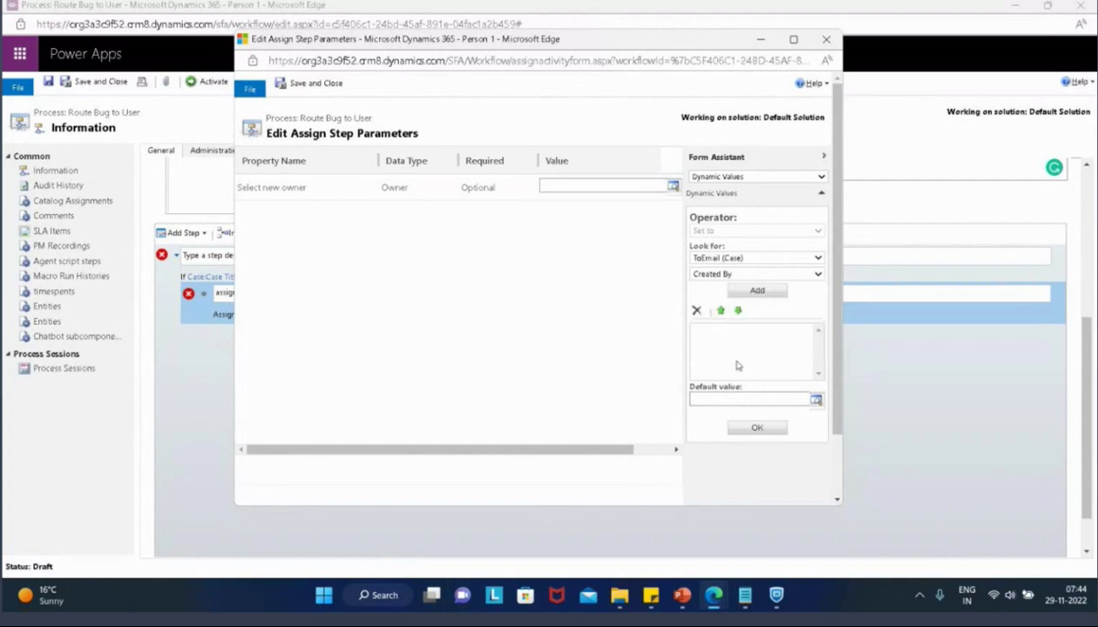
pyautogui.click(758, 293)
pyautogui.click(755, 428)
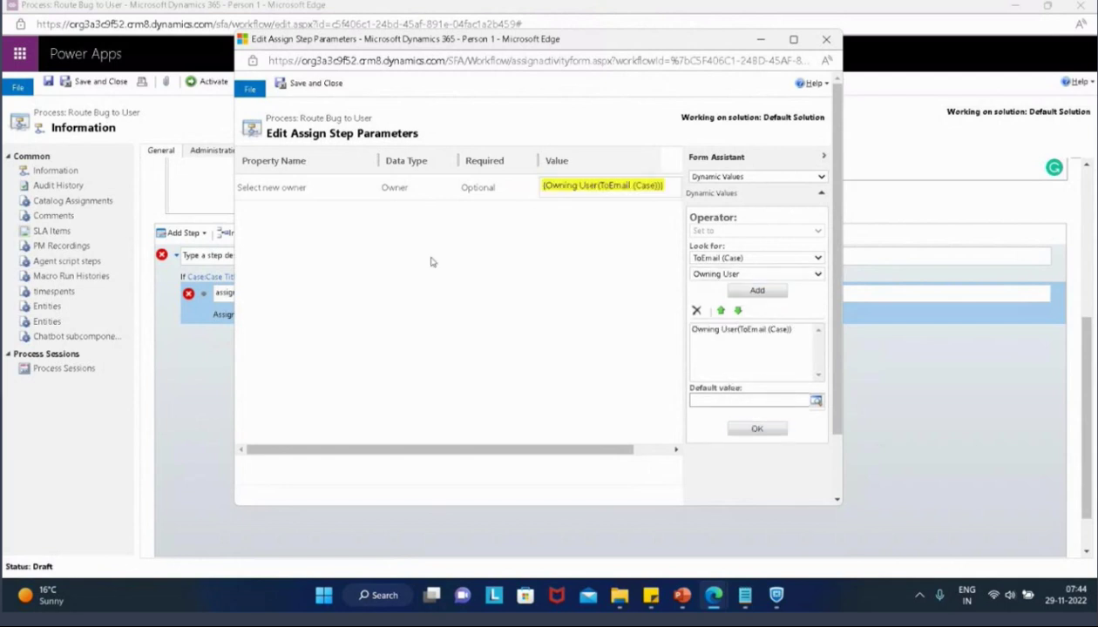
pyautogui.click(316, 84)
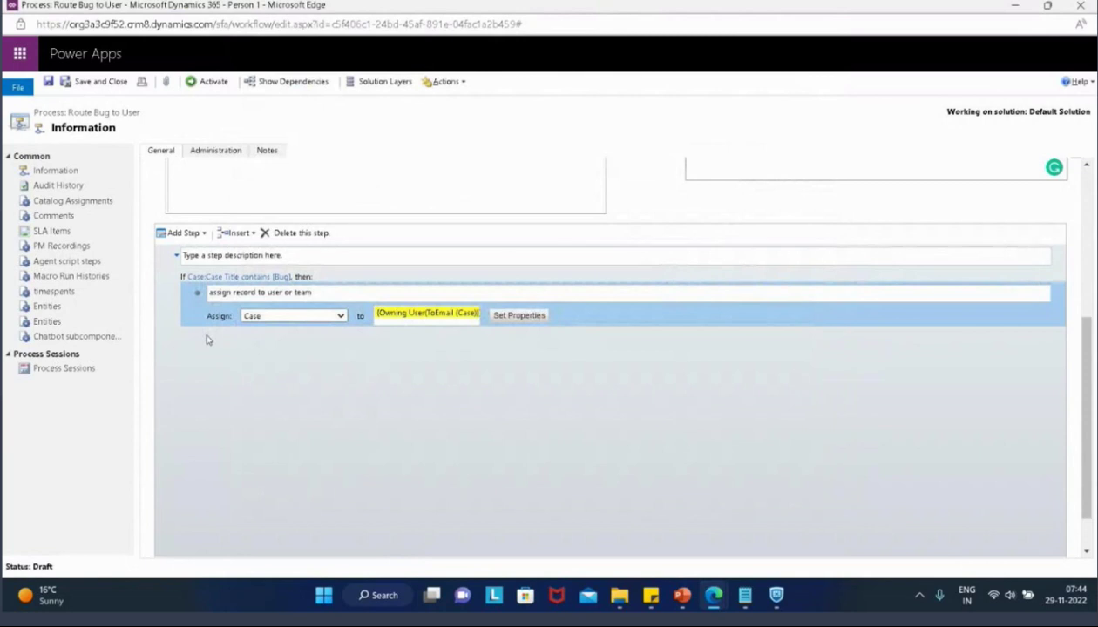
# Step: Delete the dynamic owner value and type a user's name as the default owner
pyautogui.click(510, 322)
pyautogui.moveTo(449, 13); pyautogui.dragTo(788, 57)
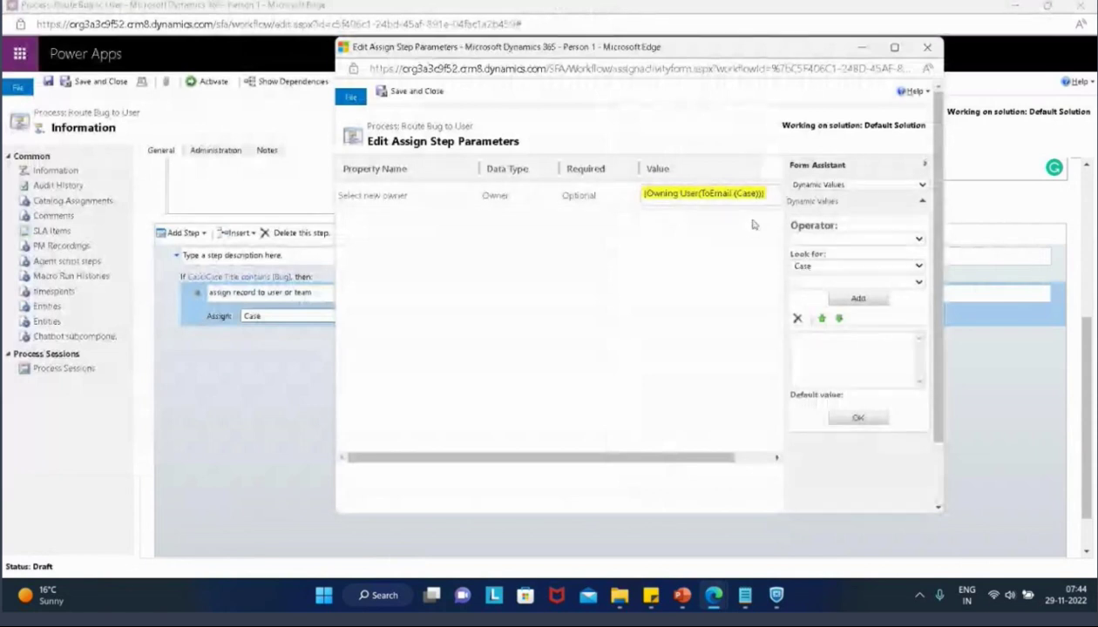
pyautogui.click(774, 195)
pyautogui.moveTo(775, 195); pyautogui.dragTo(601, 192)
pyautogui.press('Delete')
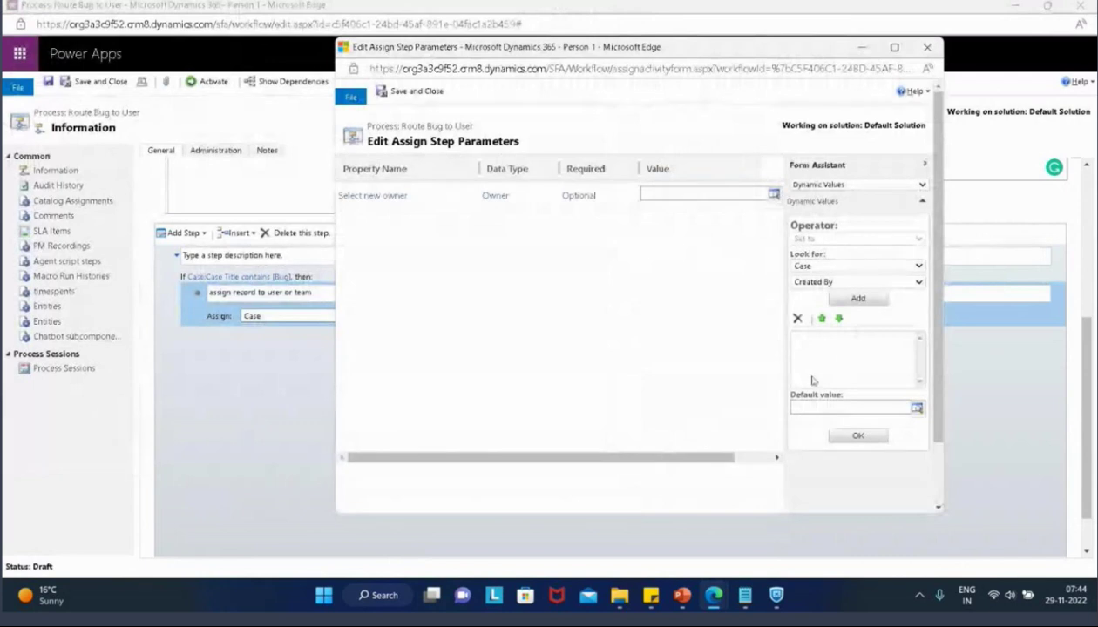
pyautogui.click(824, 407)
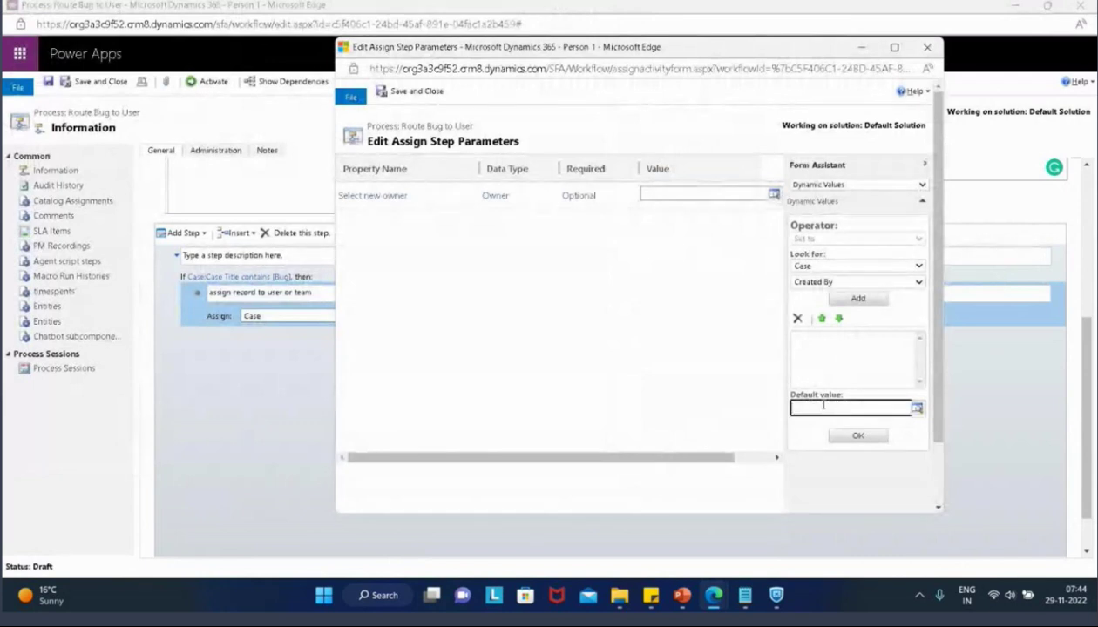
pyautogui.write('santos')
# Step: Point the Form Assistant lookup at the Owner field of Contact (Contact)
pyautogui.click(896, 270)
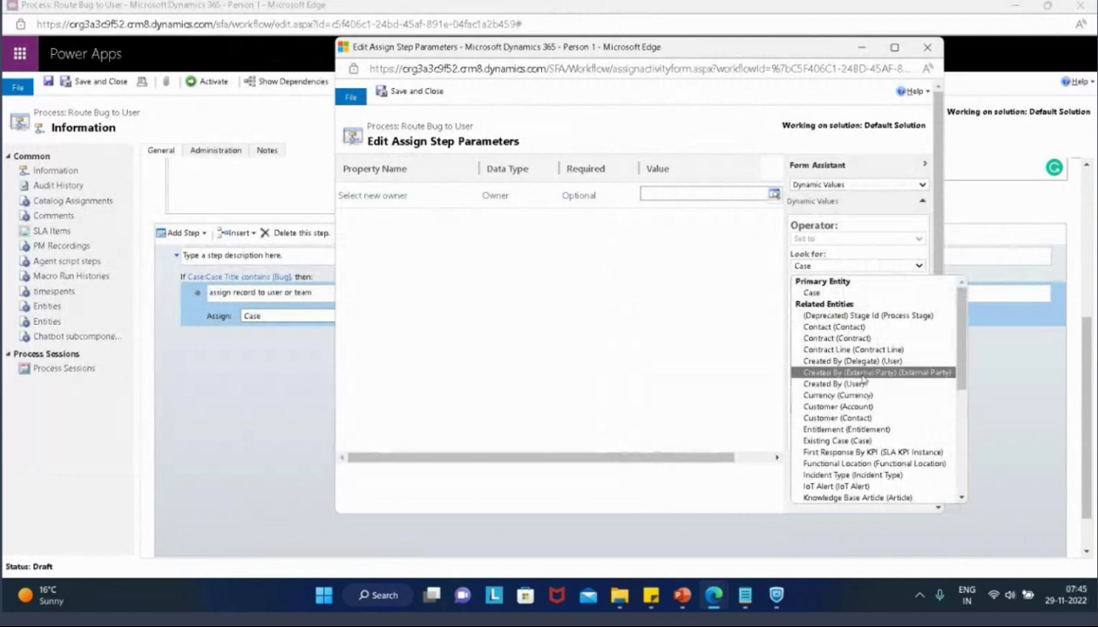
pyautogui.click(858, 327)
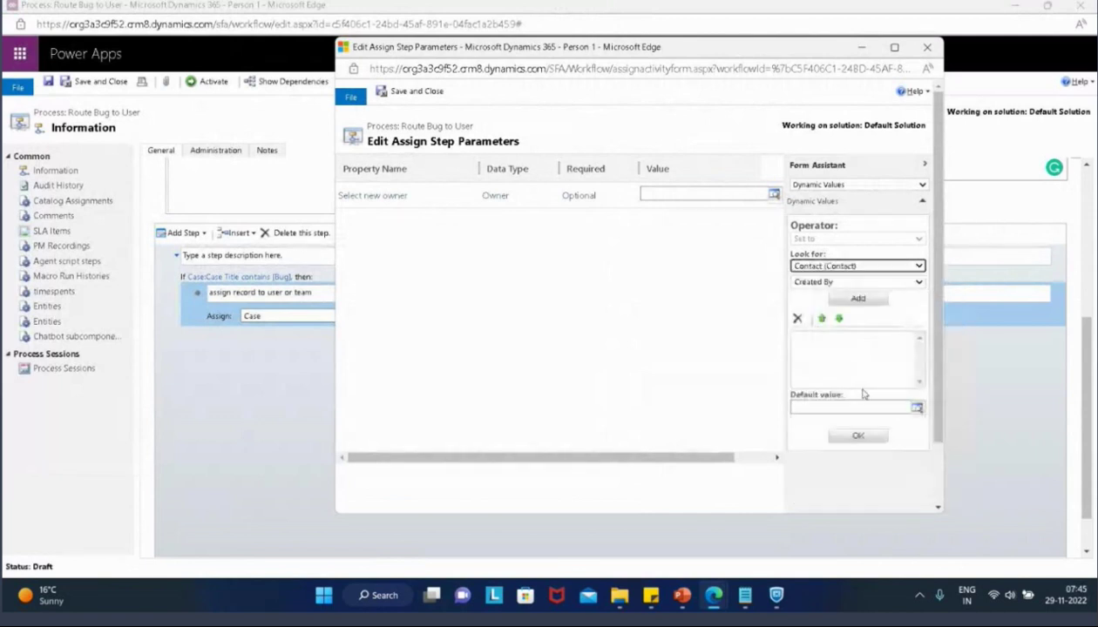
pyautogui.click(872, 283)
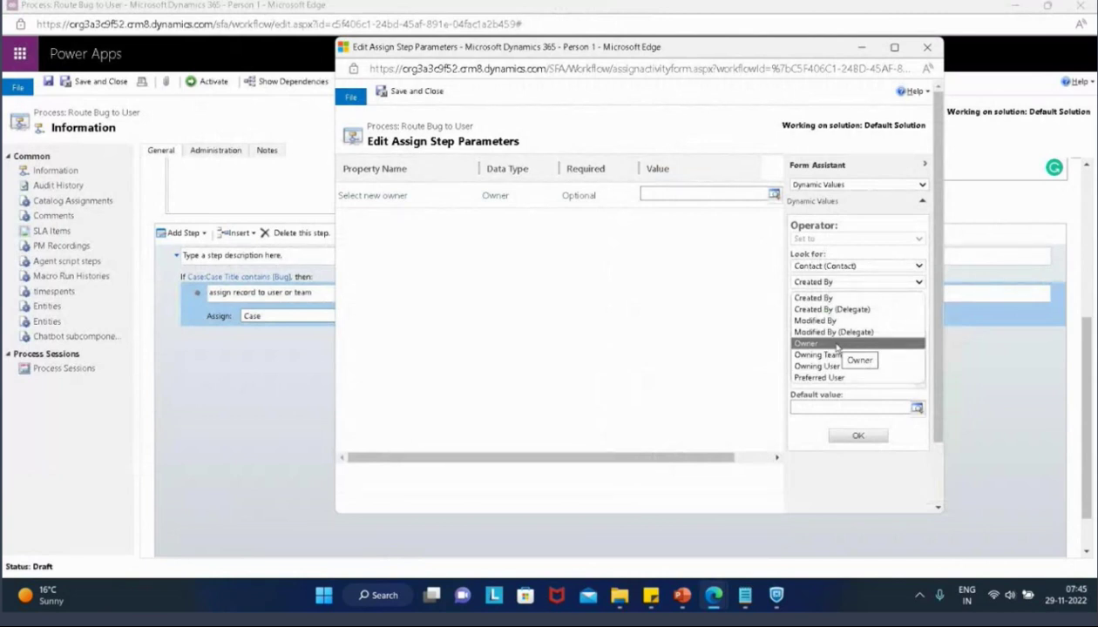
pyautogui.click(836, 346)
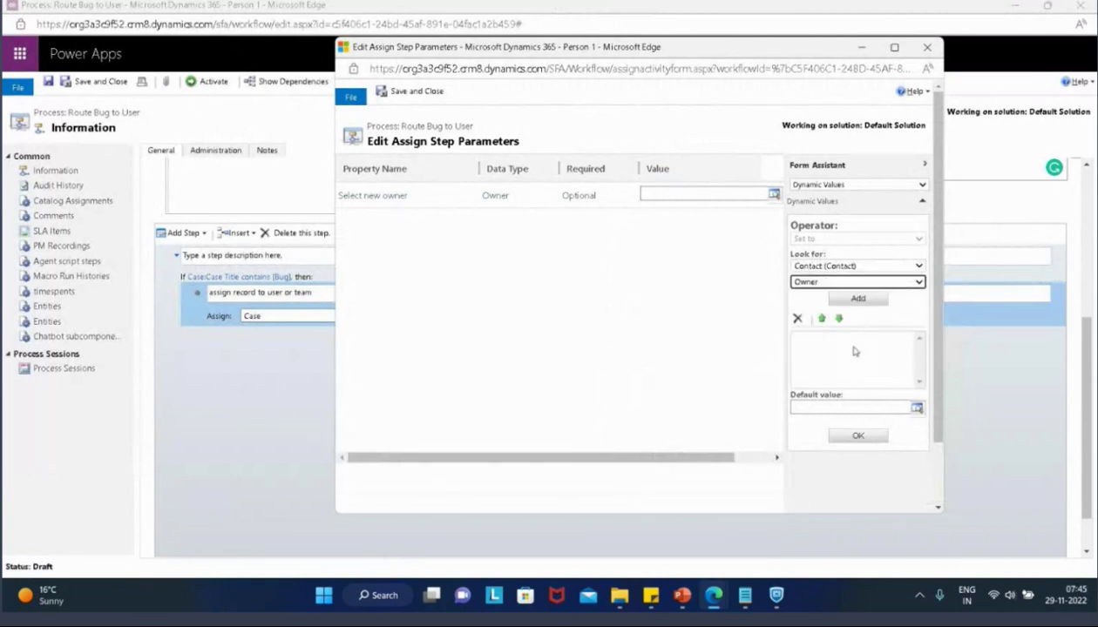
pyautogui.click(917, 410)
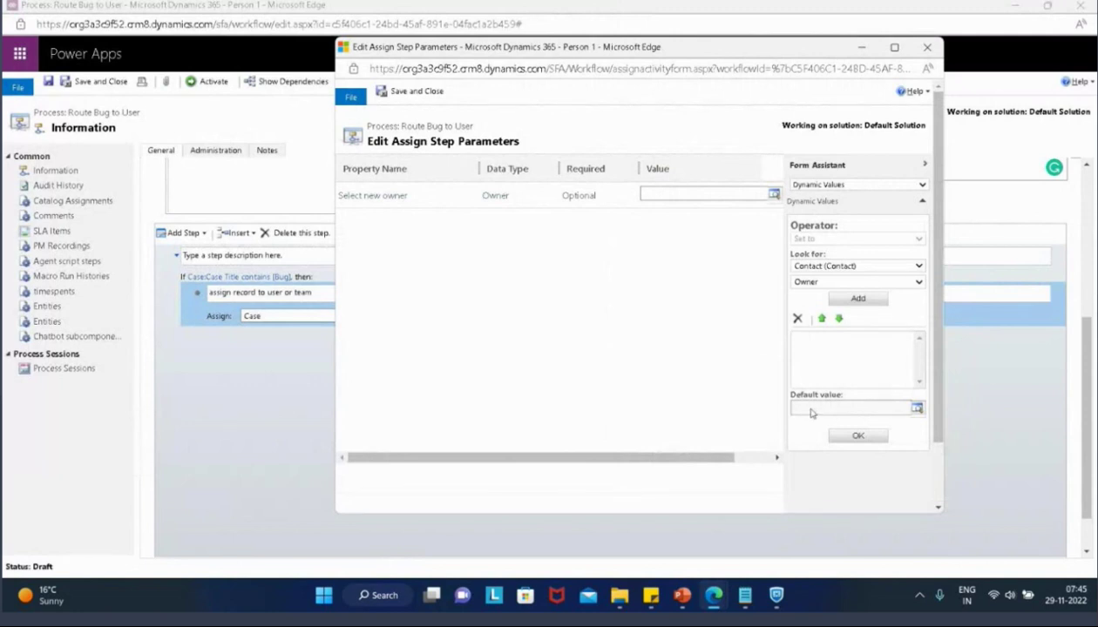
# Step: Search the user records by name and set the found user as the default owner
pyautogui.click(915, 408)
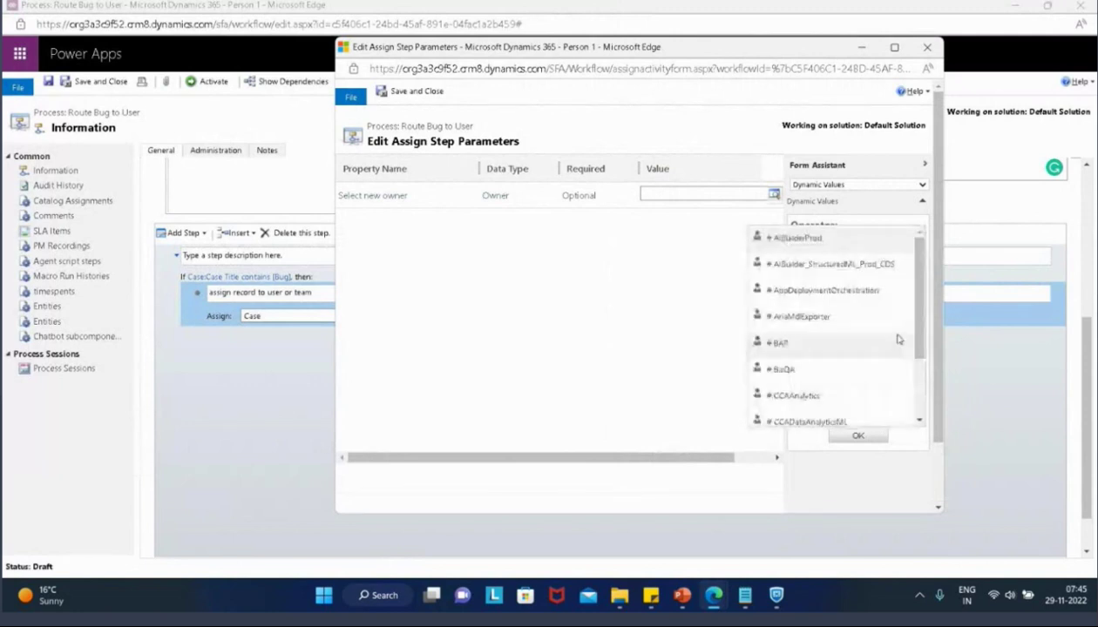
pyautogui.moveTo(921, 303); pyautogui.dragTo(913, 376)
pyautogui.click(815, 408)
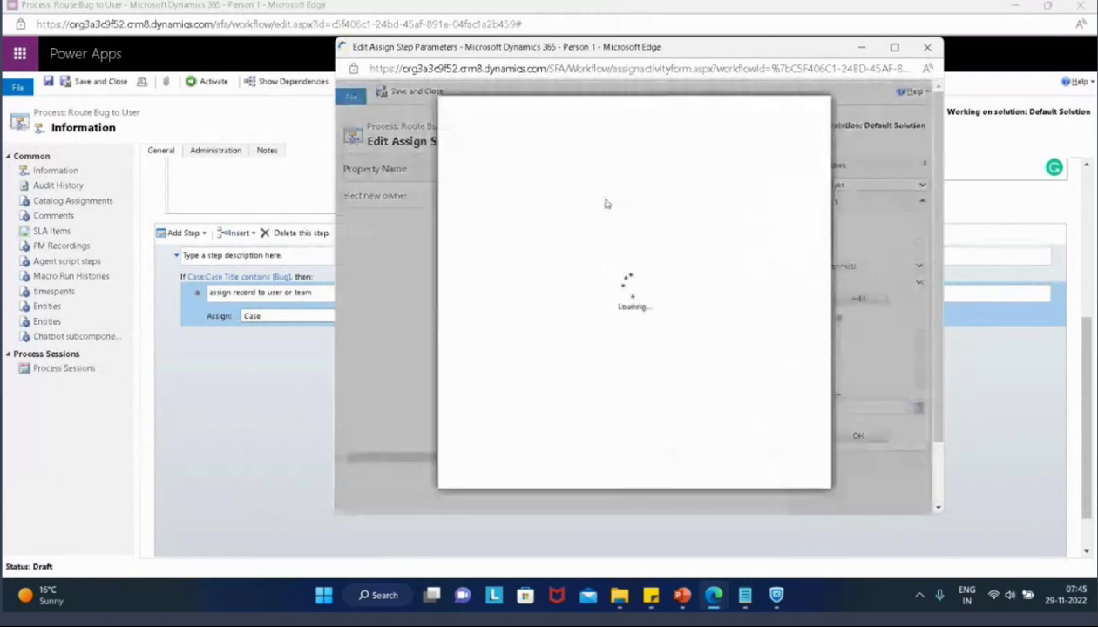
pyautogui.click(547, 206)
pyautogui.write('sanbtosh')
pyautogui.press('BackSpace')
pyautogui.press('BackSpace')
pyautogui.press('BackSpace')
pyautogui.press('BackSpace')
pyautogui.press('BackSpace')
pyautogui.write('tosh*')
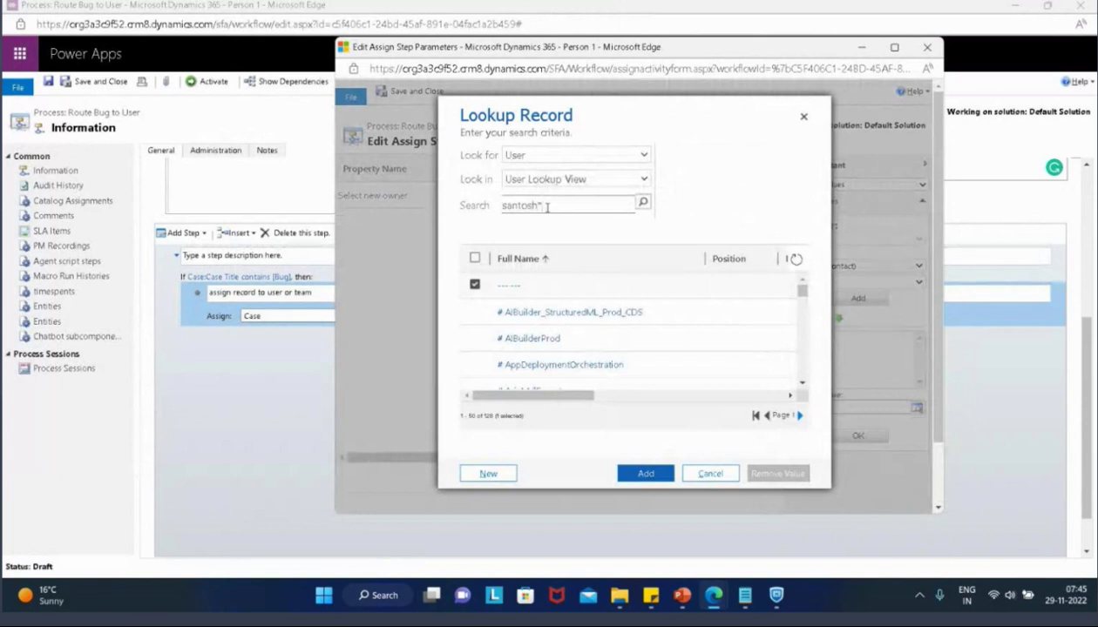
pyautogui.click(643, 202)
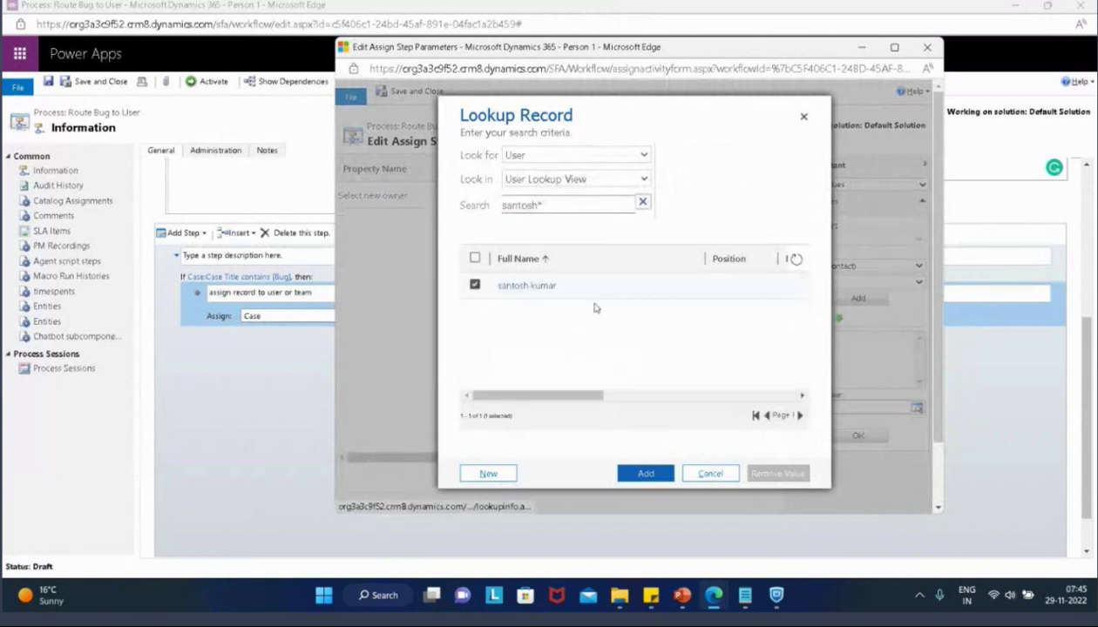
pyautogui.click(639, 474)
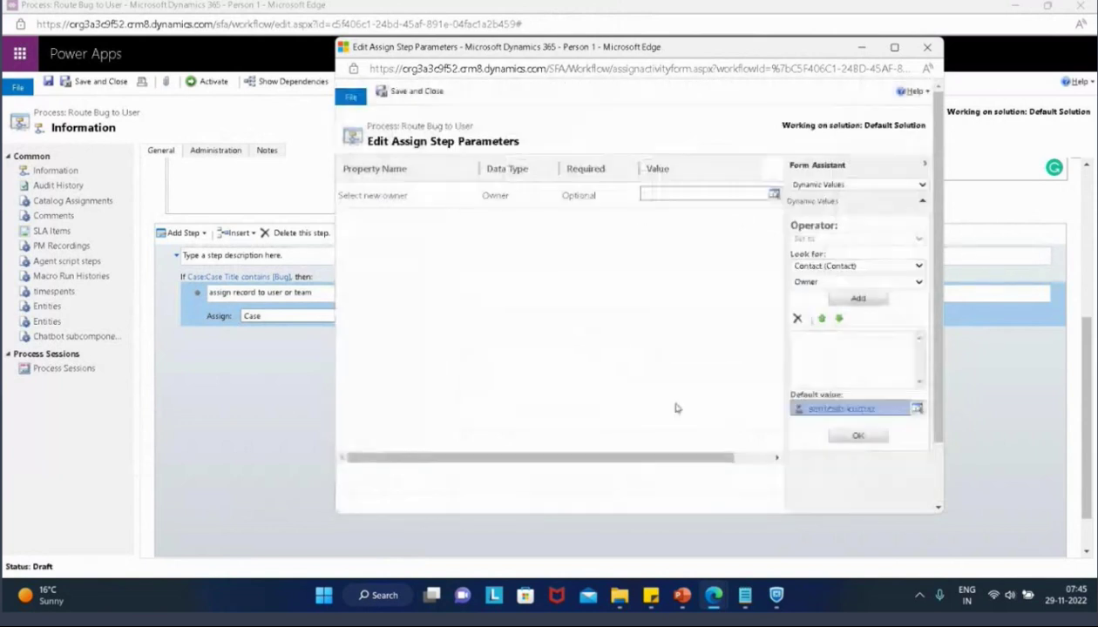
pyautogui.click(857, 437)
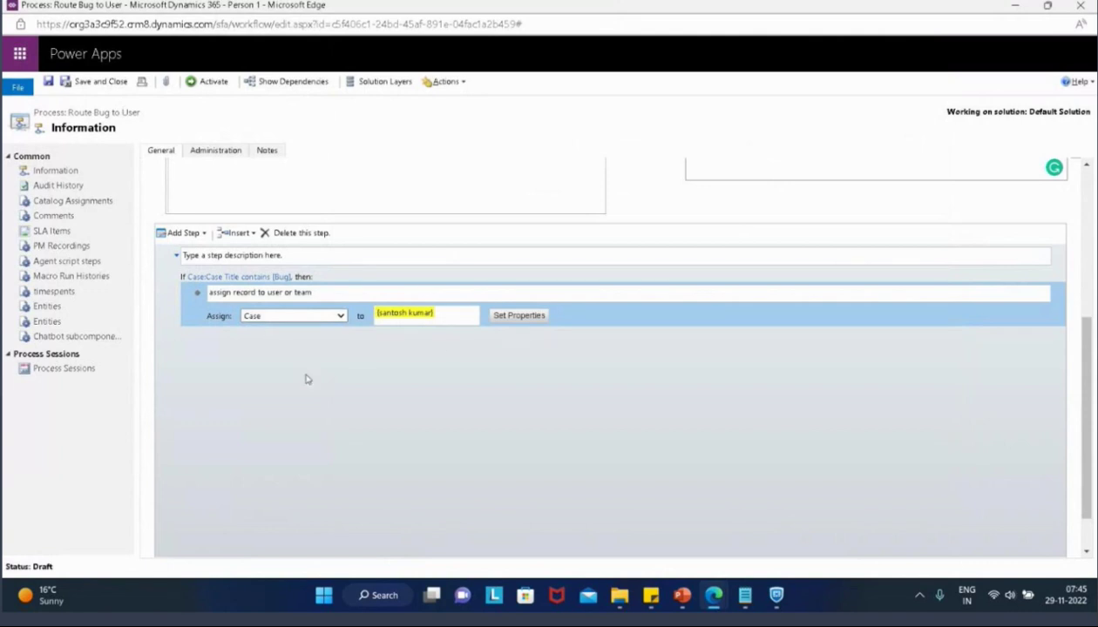
# Step: Add a Send Email step after the assignment, set to Use Template, and open its properties
pyautogui.click(204, 235)
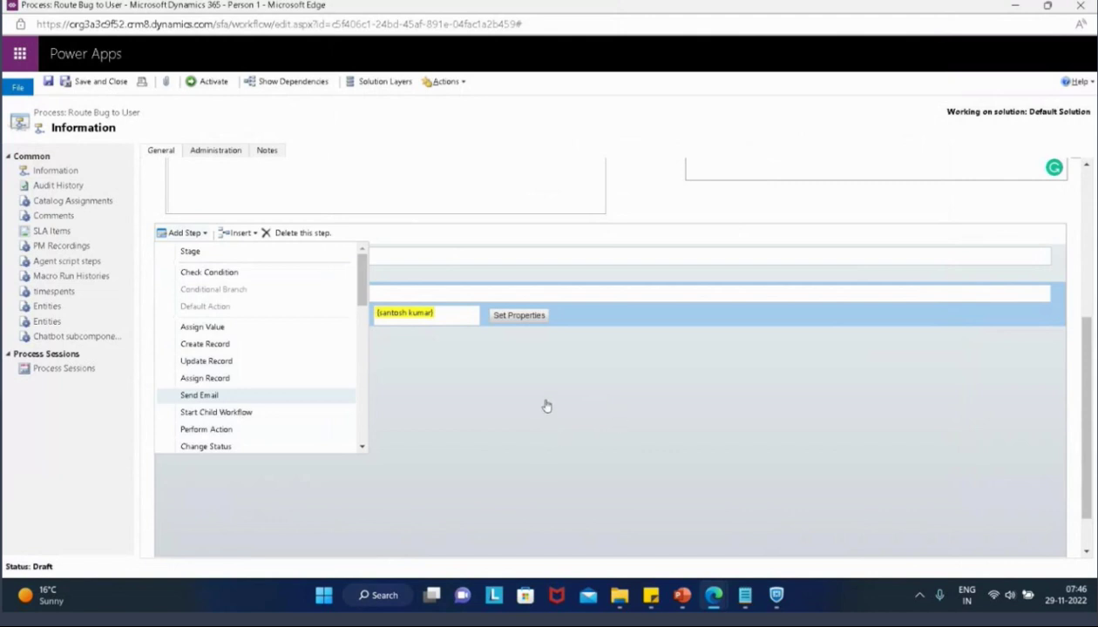
pyautogui.press('Return')
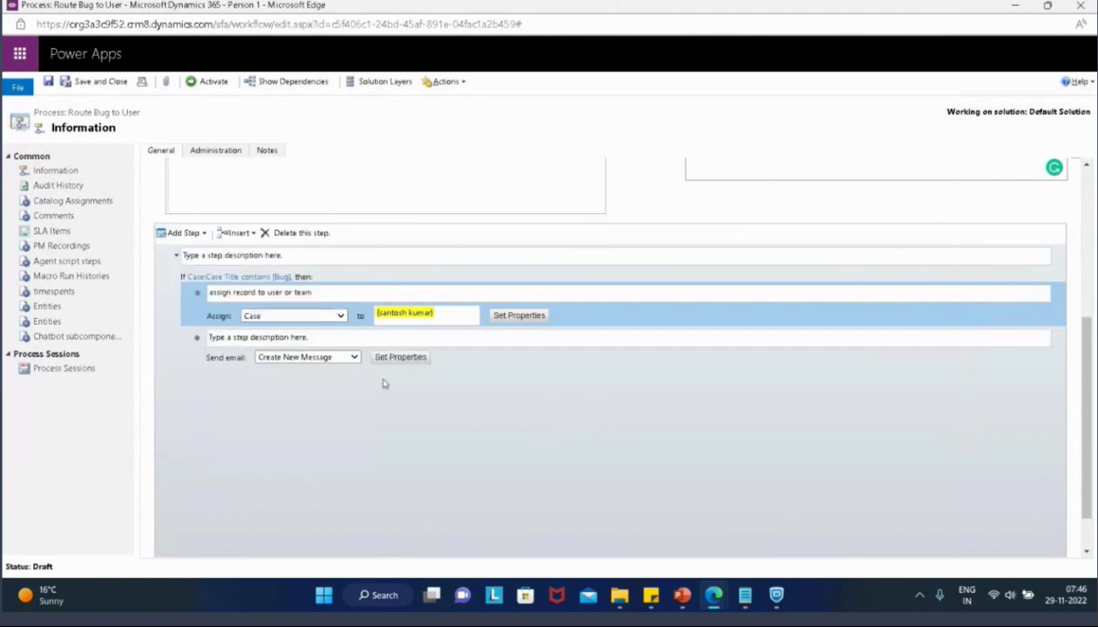
pyautogui.click(340, 357)
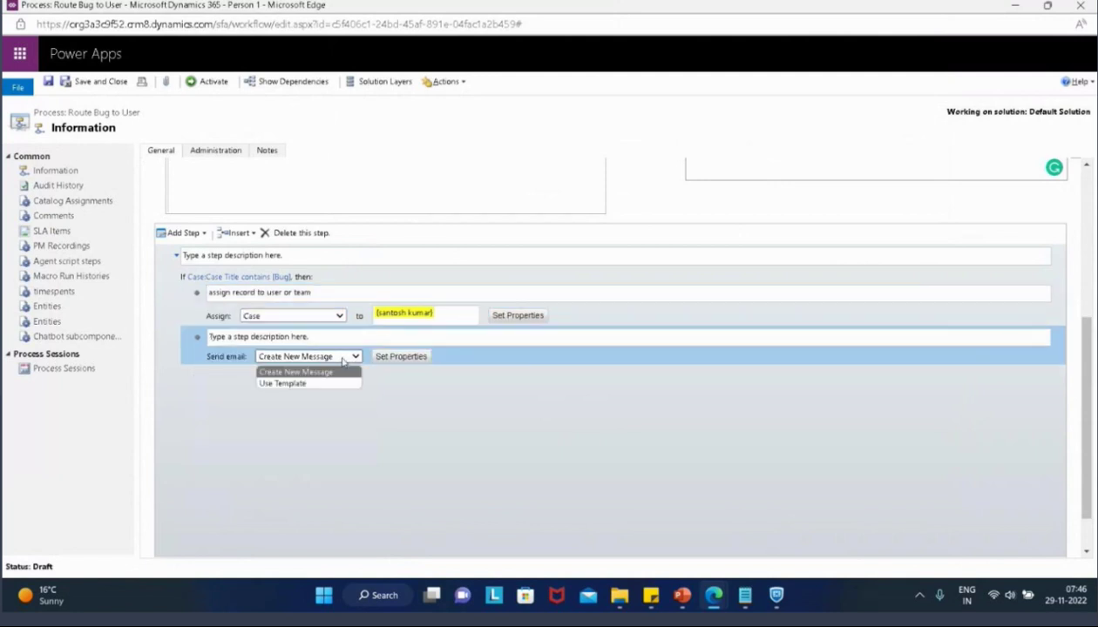
pyautogui.click(316, 385)
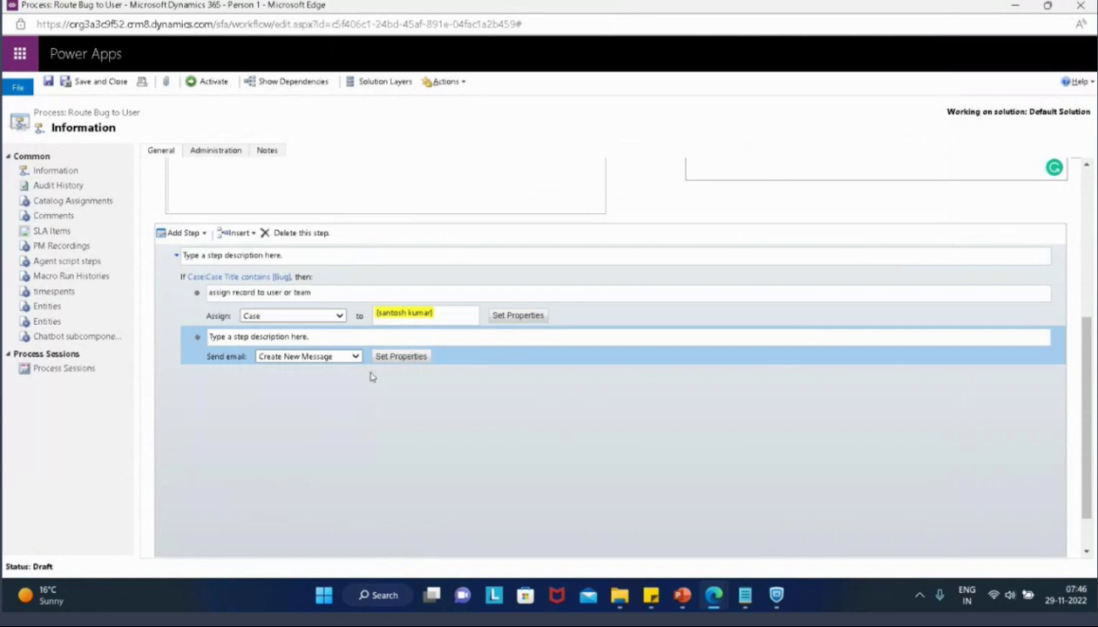
pyautogui.click(338, 378)
pyautogui.click(523, 359)
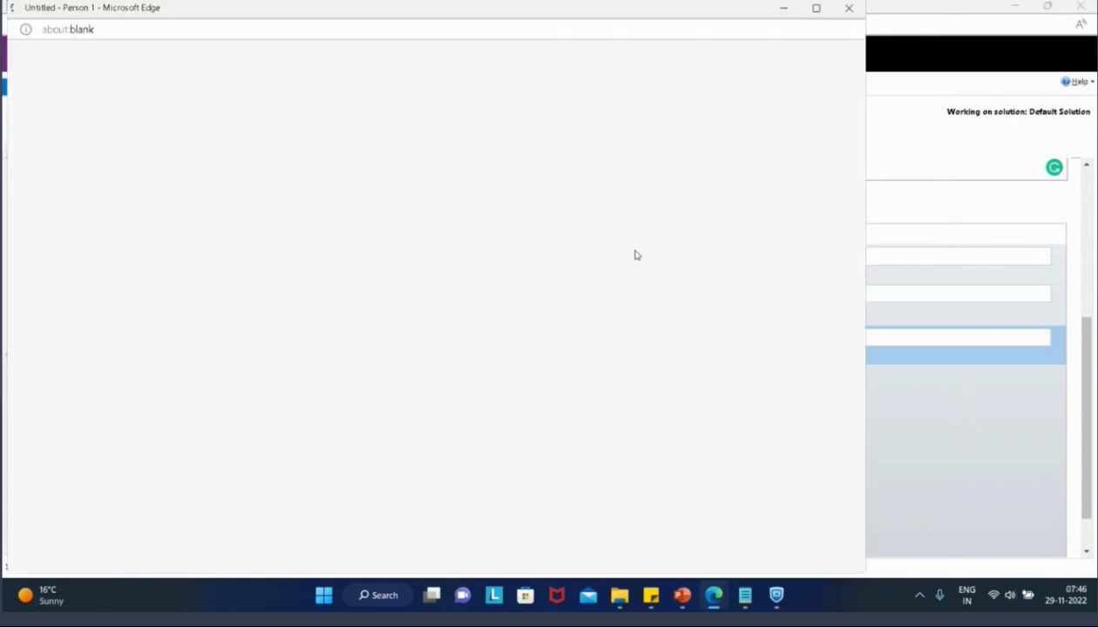
# Step: Set the email's From field to Created By(FromEmail (Case))
pyautogui.moveTo(620, 13); pyautogui.dragTo(772, 30)
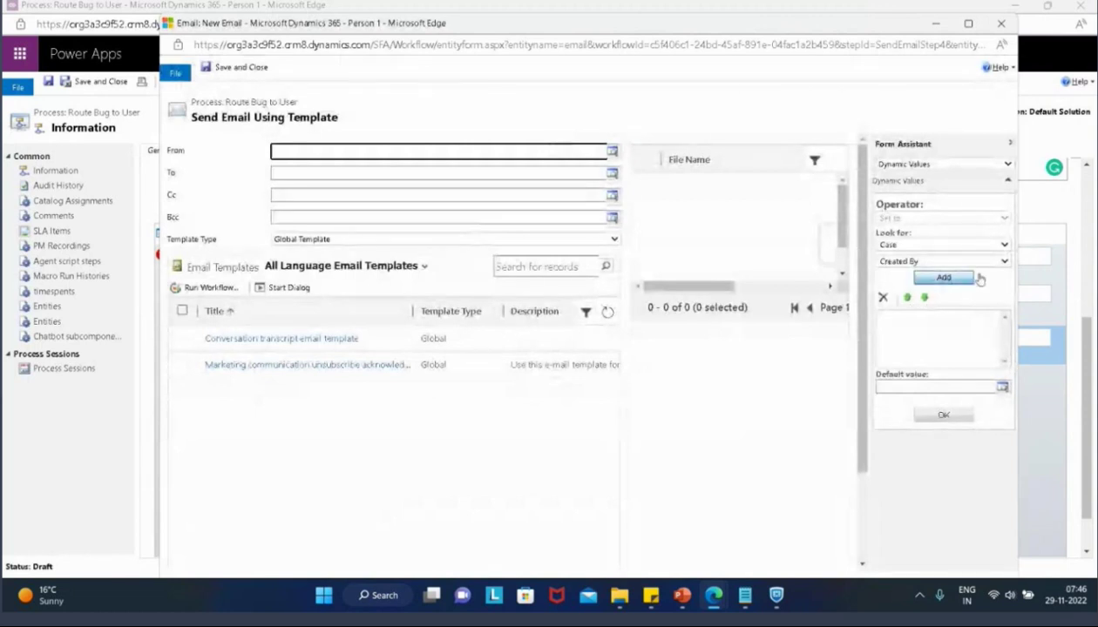
pyautogui.click(1005, 244)
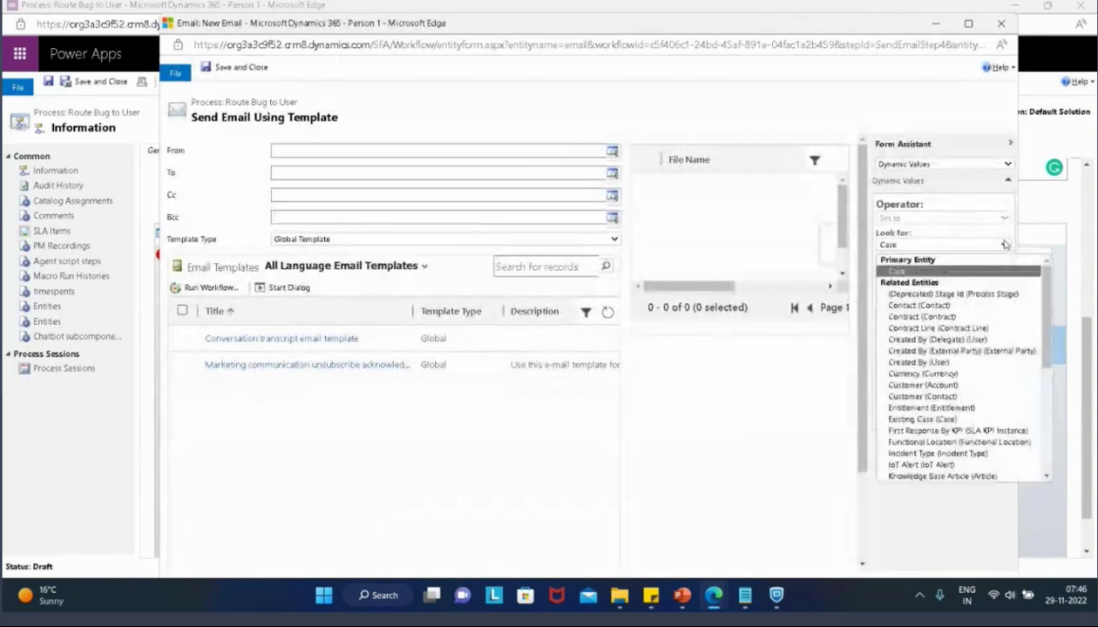
pyautogui.scroll(-5, 959, 418)
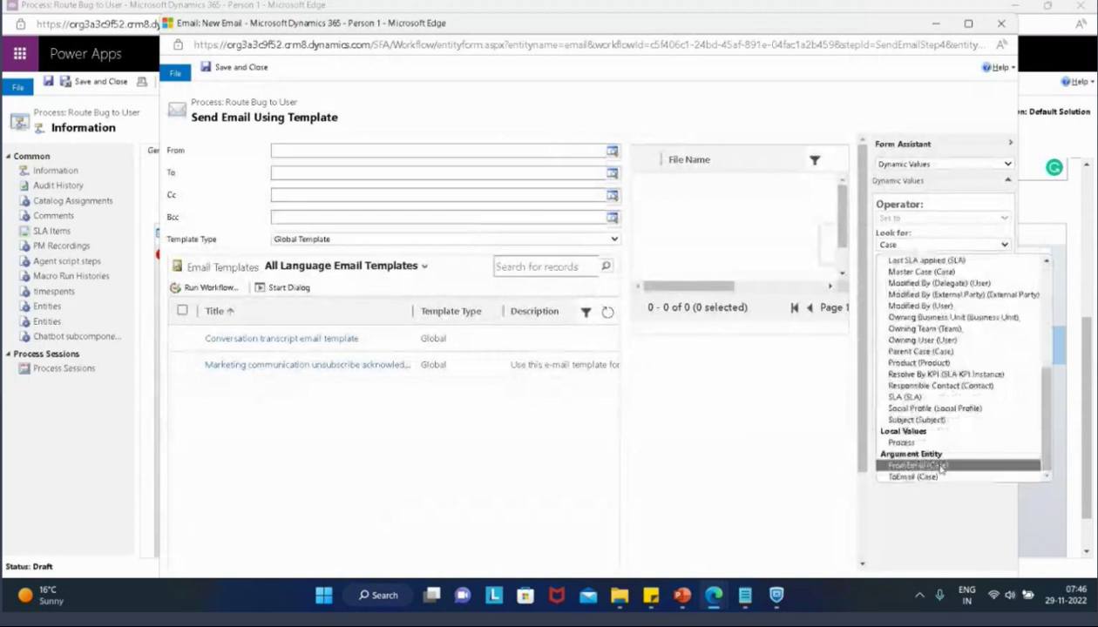
pyautogui.click(915, 463)
pyautogui.click(944, 277)
pyautogui.click(943, 416)
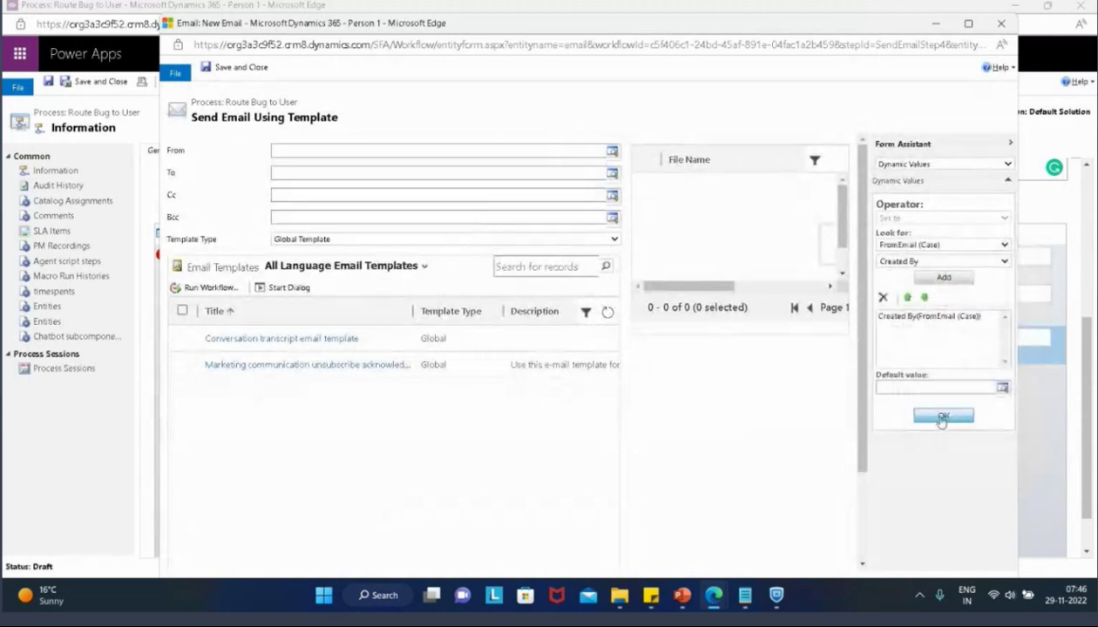
# Step: Set the email's To field to Contact(ToEmail (Case))
pyautogui.click(297, 177)
pyautogui.click(1000, 244)
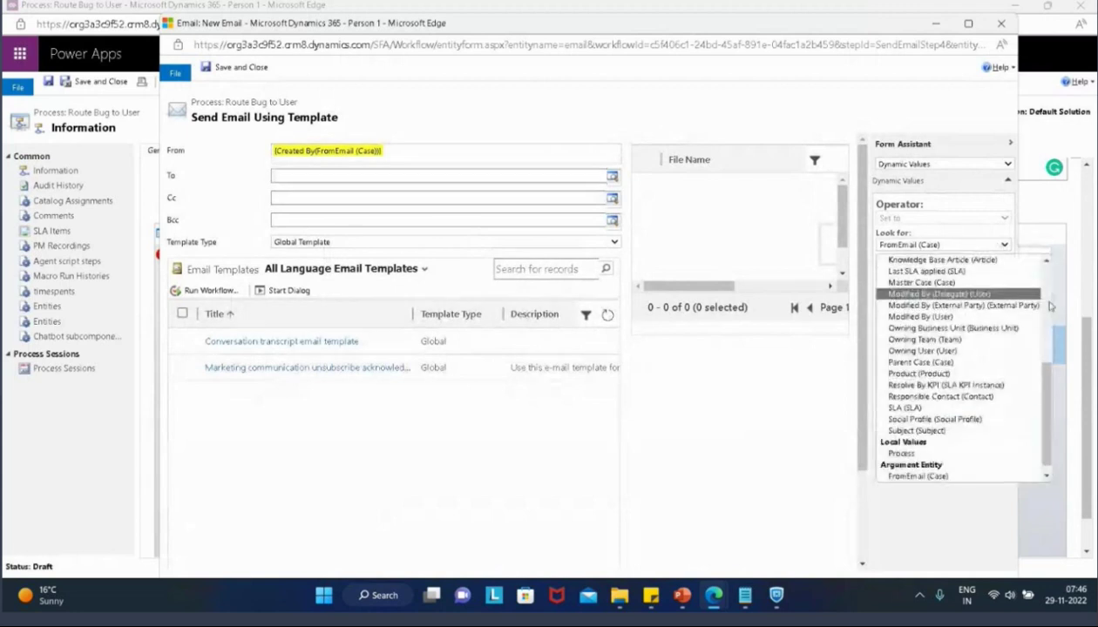
pyautogui.scroll(-1, 982, 447)
pyautogui.click(913, 477)
pyautogui.click(944, 277)
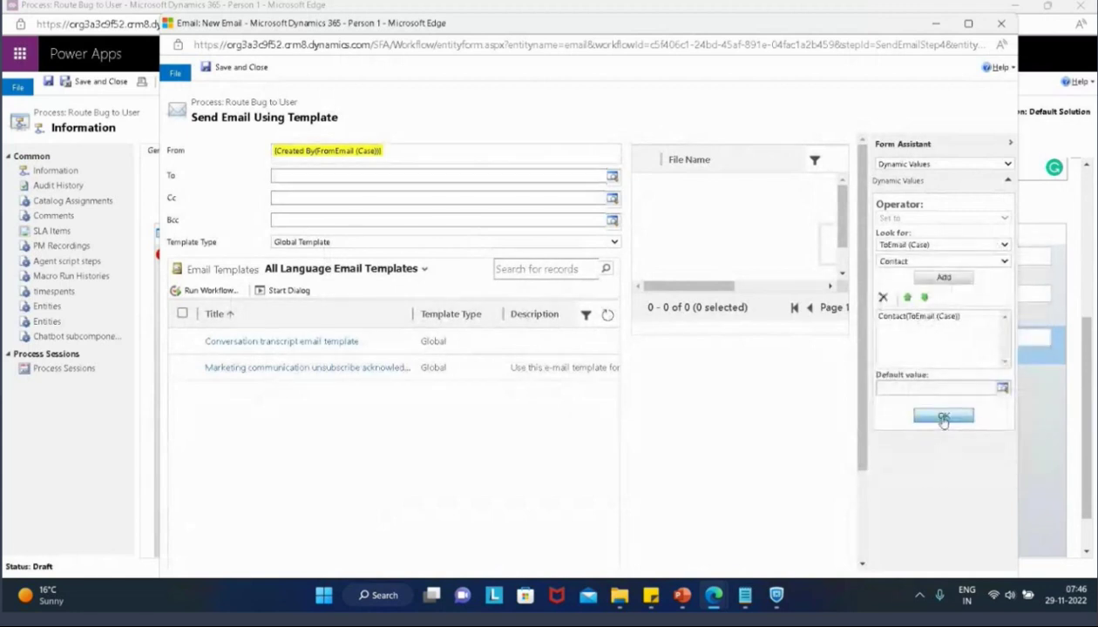
pyautogui.click(943, 417)
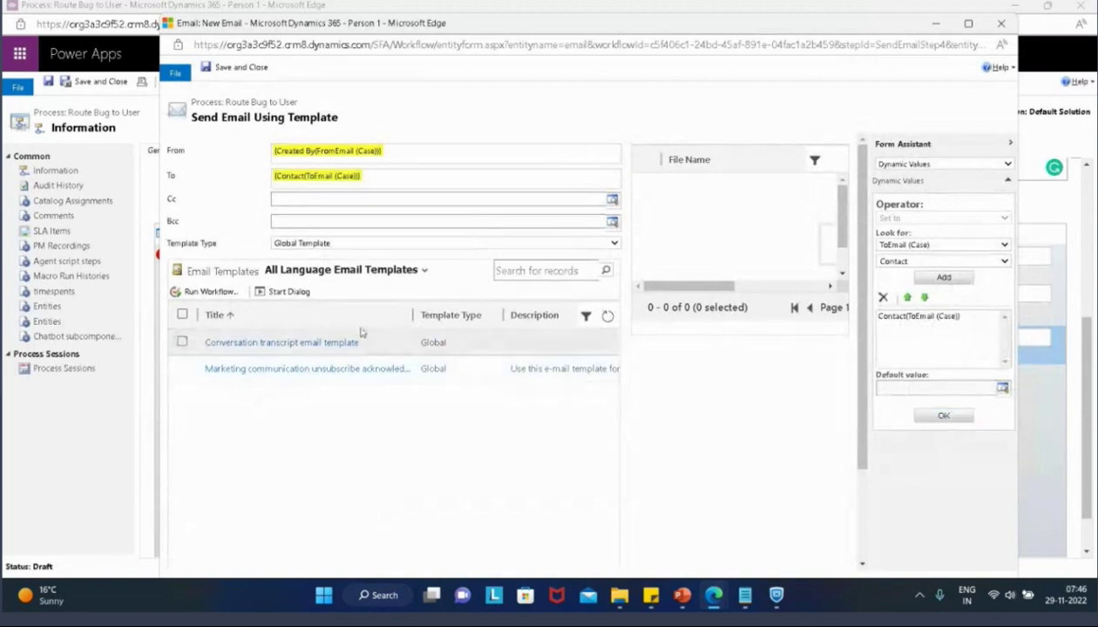
# Step: Select the marketing unsubscribe email template and save the email properties
pyautogui.click(252, 67)
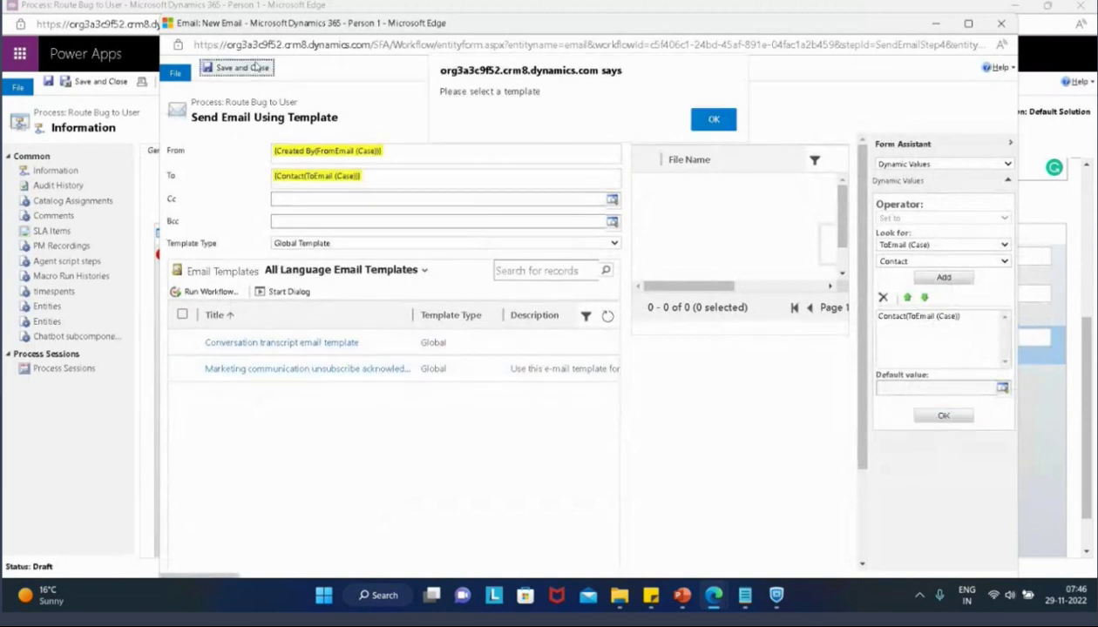
pyautogui.click(708, 119)
pyautogui.click(182, 369)
pyautogui.click(242, 67)
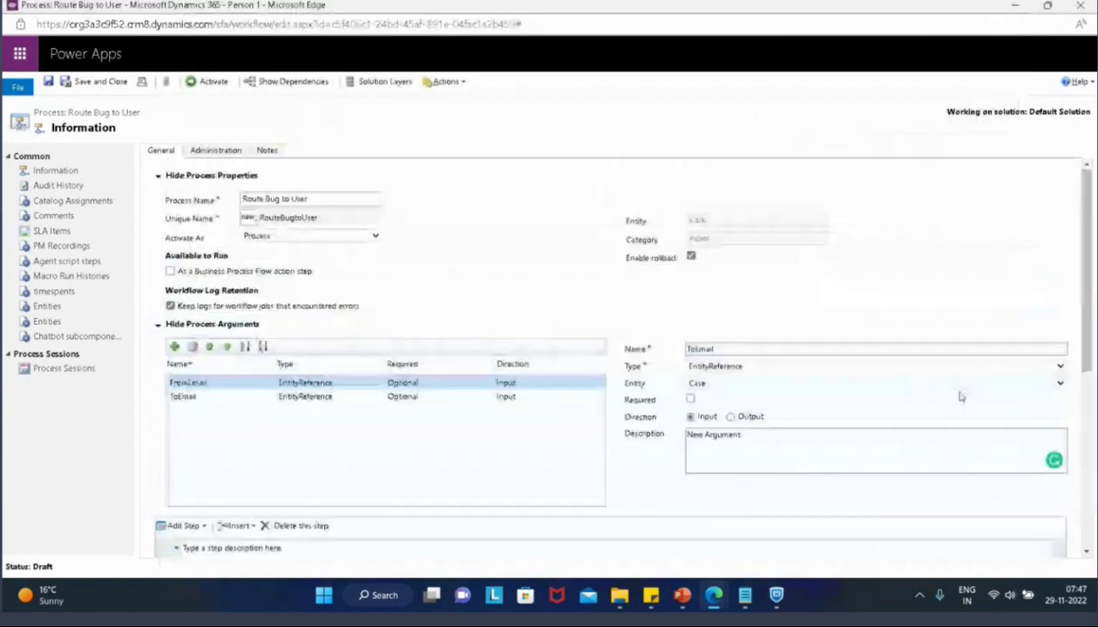
# Step: Activate the Route Bug to User process, confirm activation, and close its editor
pyautogui.scroll(4, 960, 395)
pyautogui.click(214, 82)
pyautogui.click(214, 83)
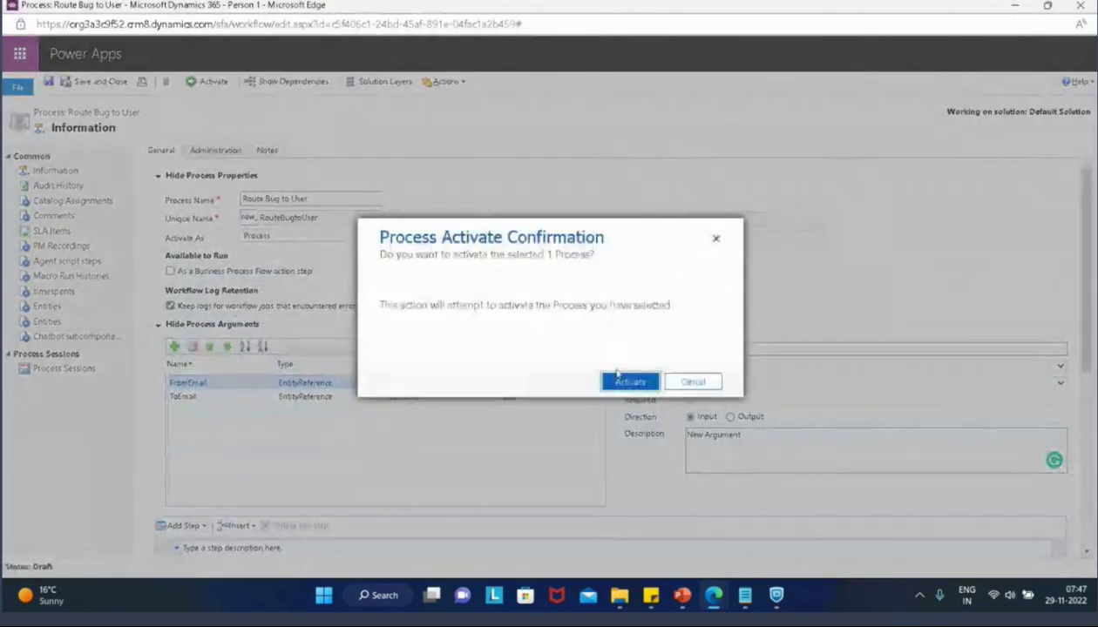
pyautogui.click(622, 381)
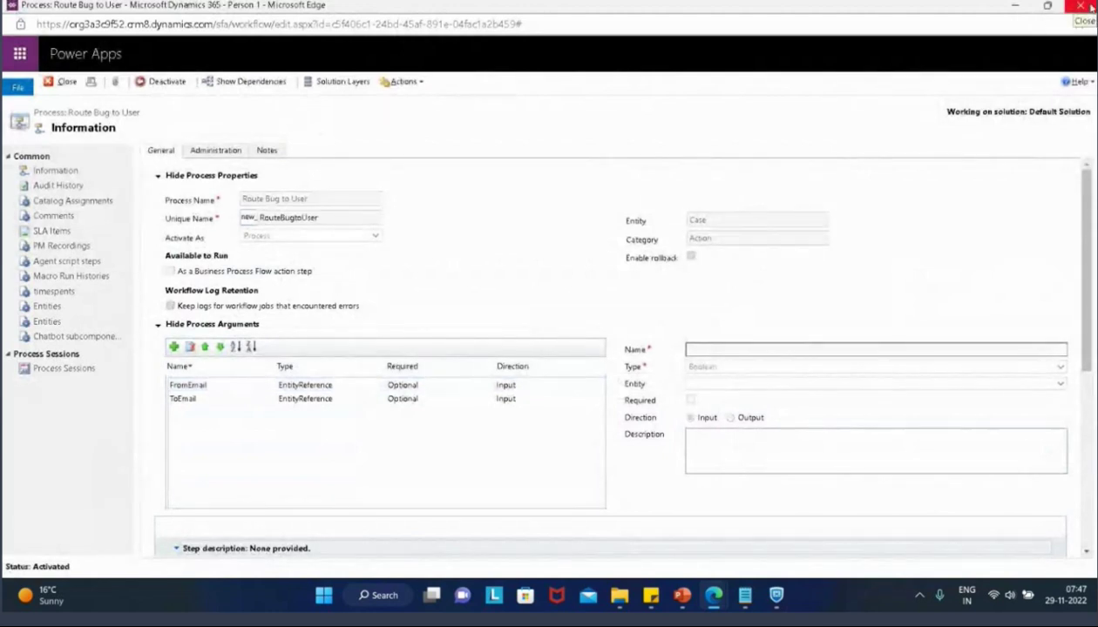
pyautogui.click(1091, 6)
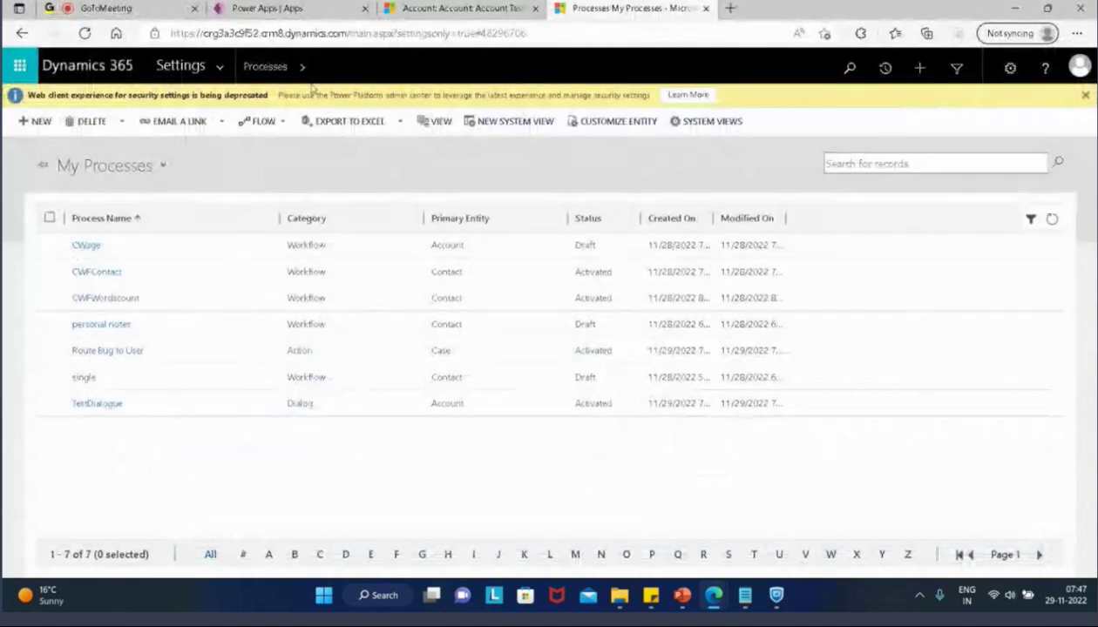
# Step: Create a new Workflow process named 'assign bugs to user' on the Case entity
pyautogui.click(302, 68)
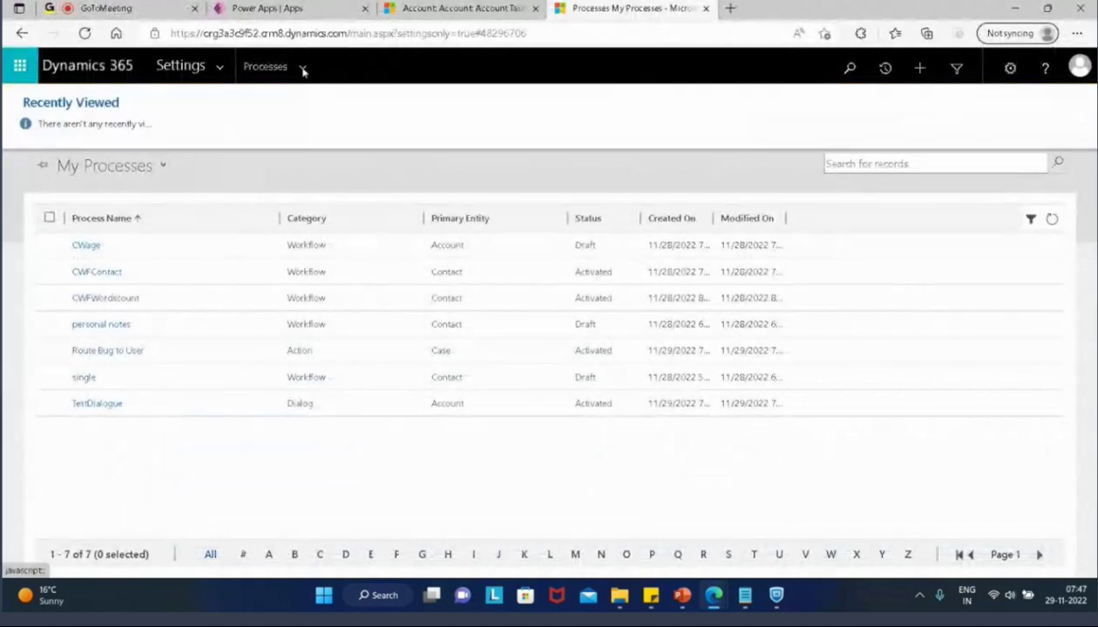
pyautogui.click(439, 449)
pyautogui.click(38, 121)
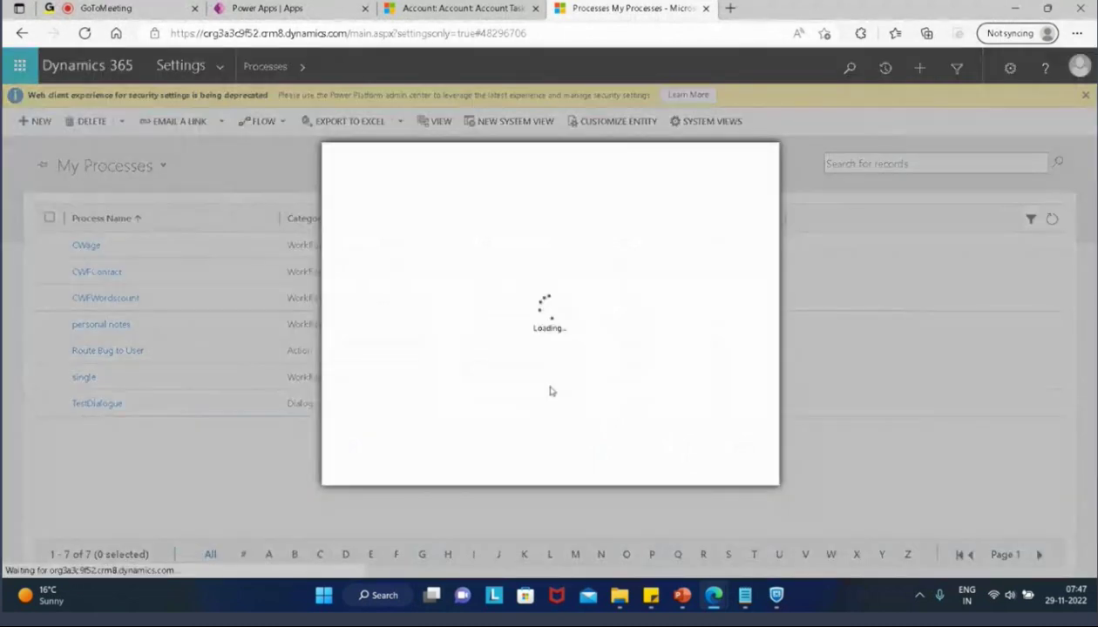
pyautogui.click(508, 206)
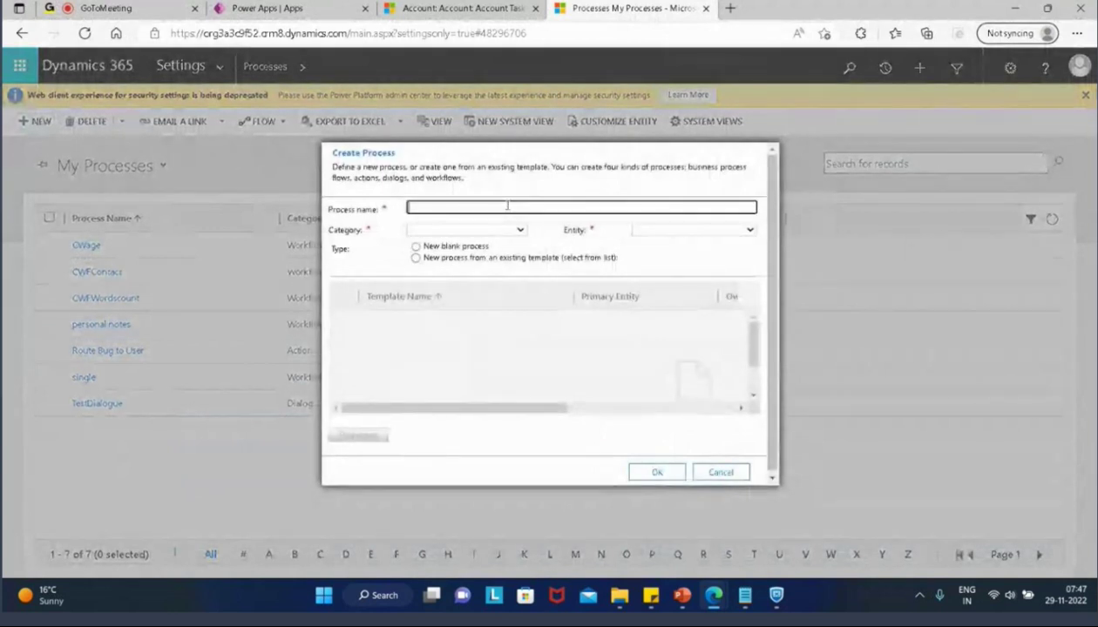
pyautogui.write('ssign')
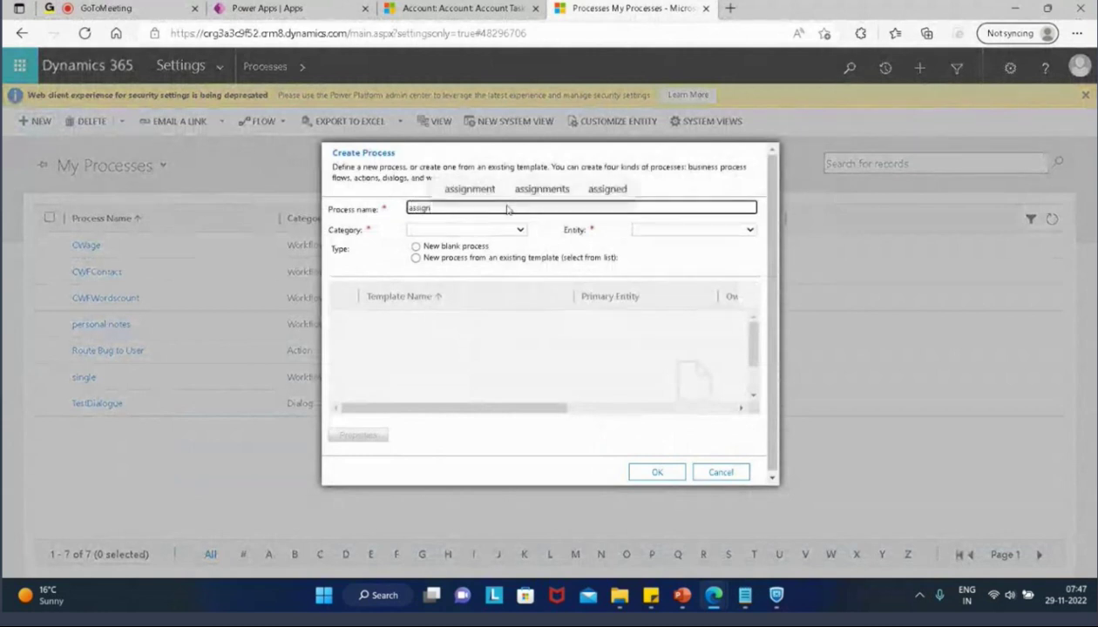
pyautogui.write(' bugs to user')
pyautogui.click(466, 229)
pyautogui.click(444, 291)
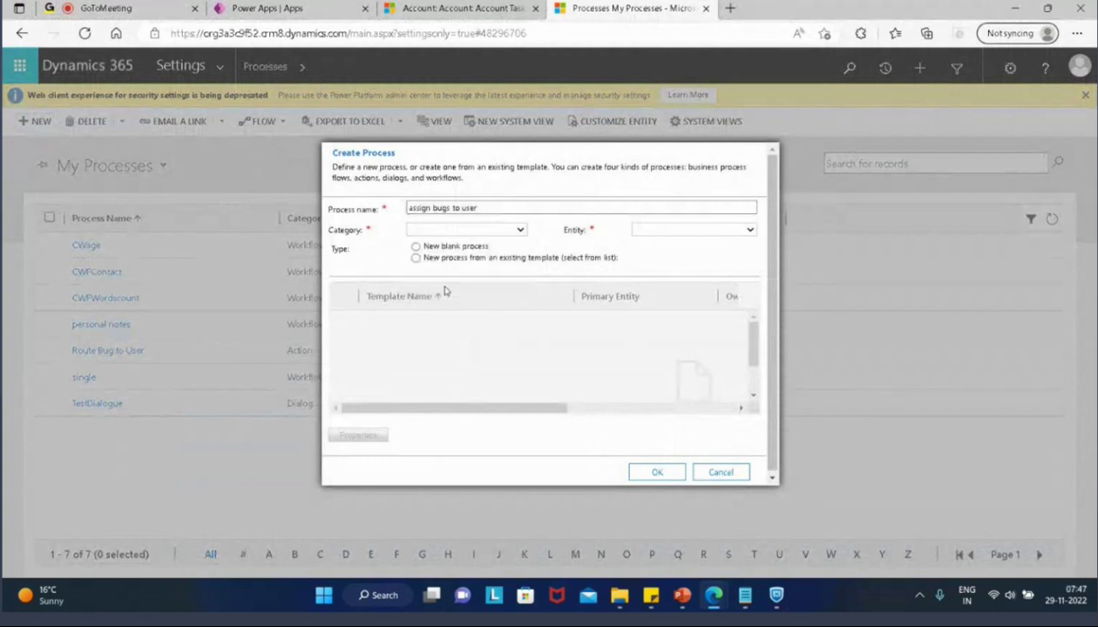
pyautogui.click(694, 230)
pyautogui.press('c')
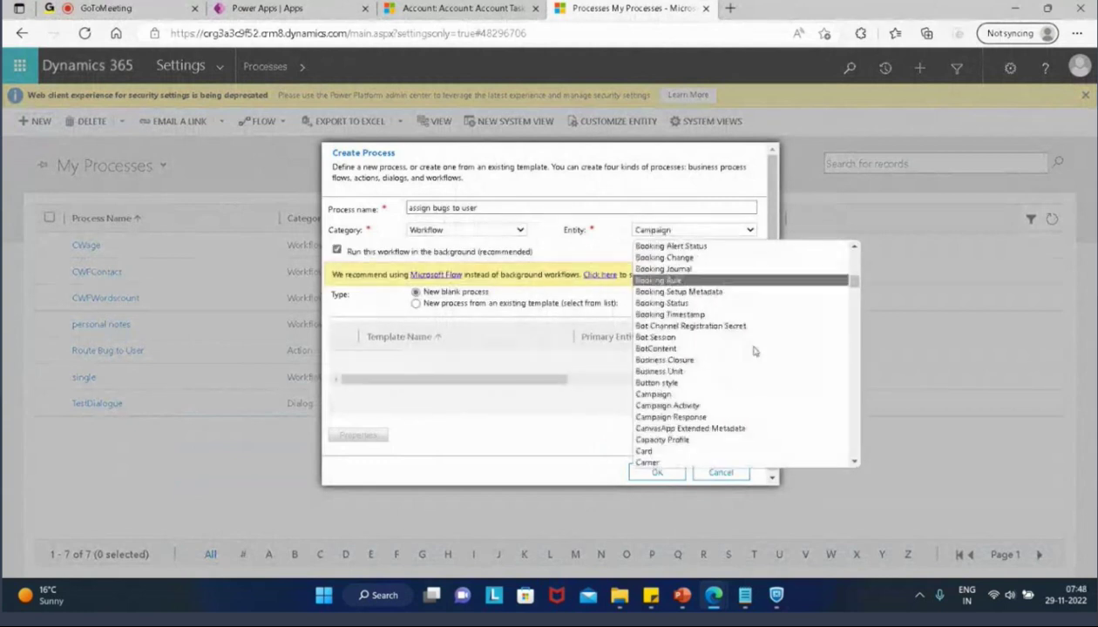
pyautogui.scroll(-3, 666, 377)
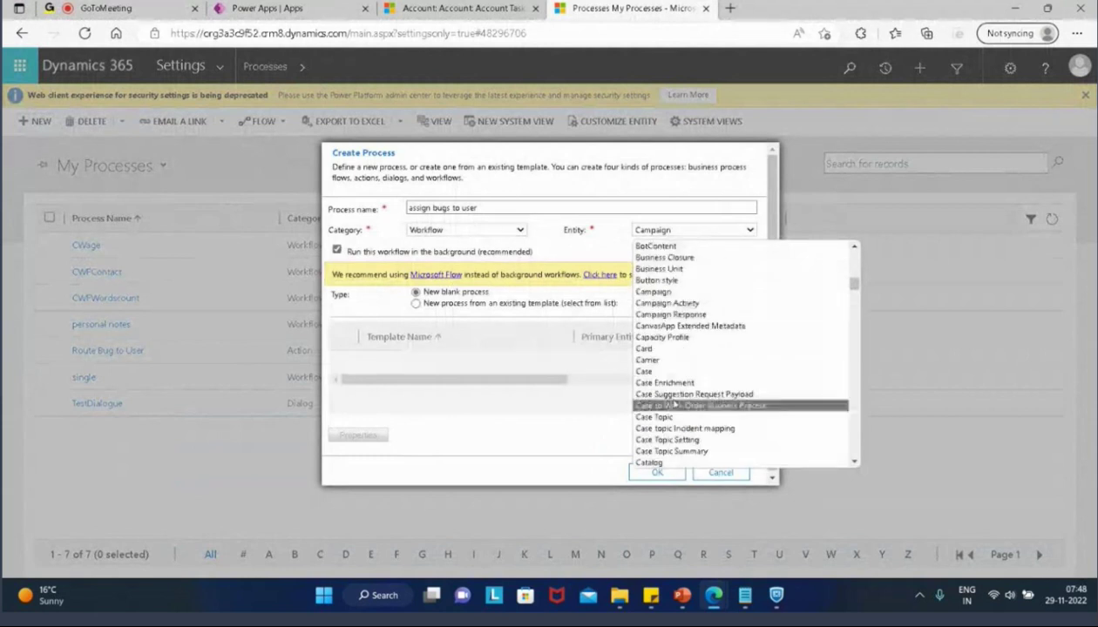
pyautogui.click(666, 373)
pyautogui.click(657, 473)
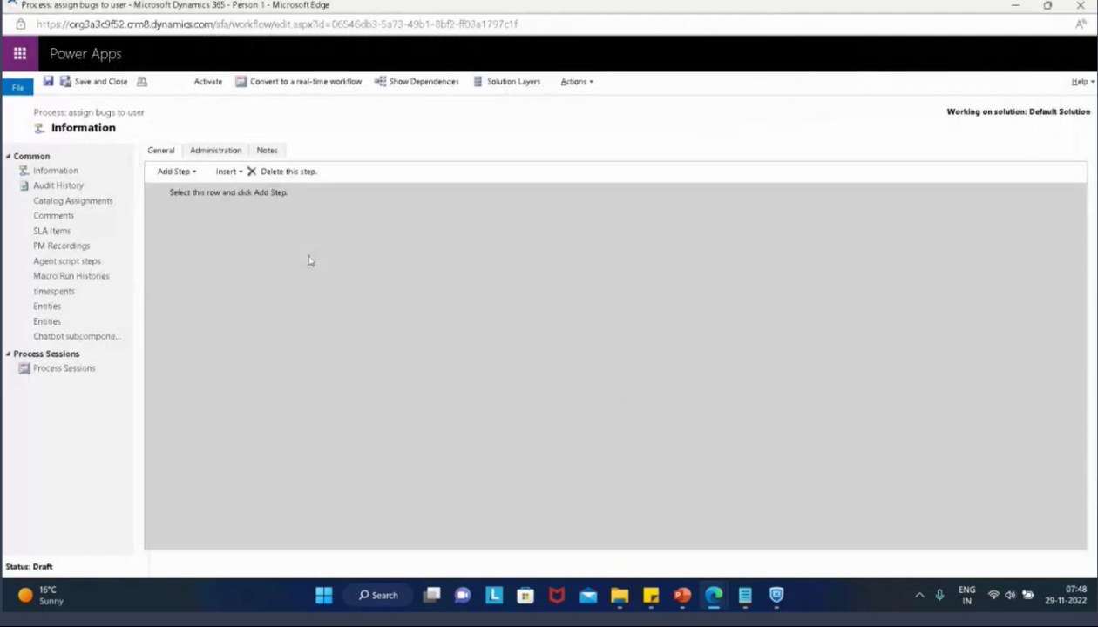
# Step: Set the workflow scope to Organization and insert a Perform Action step
pyautogui.click(771, 280)
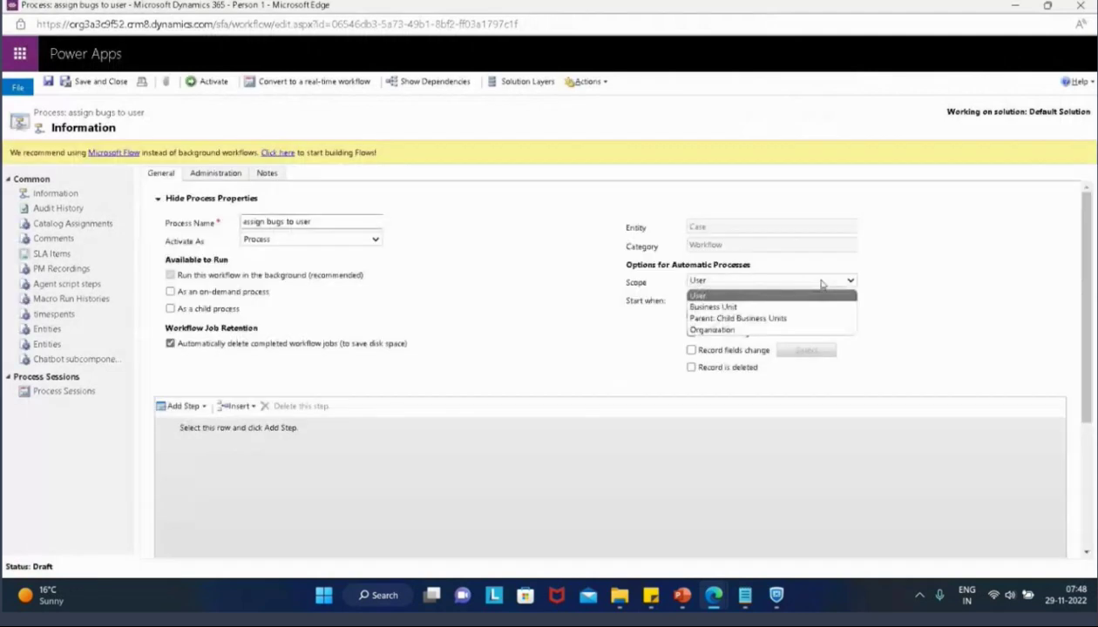
pyautogui.click(739, 331)
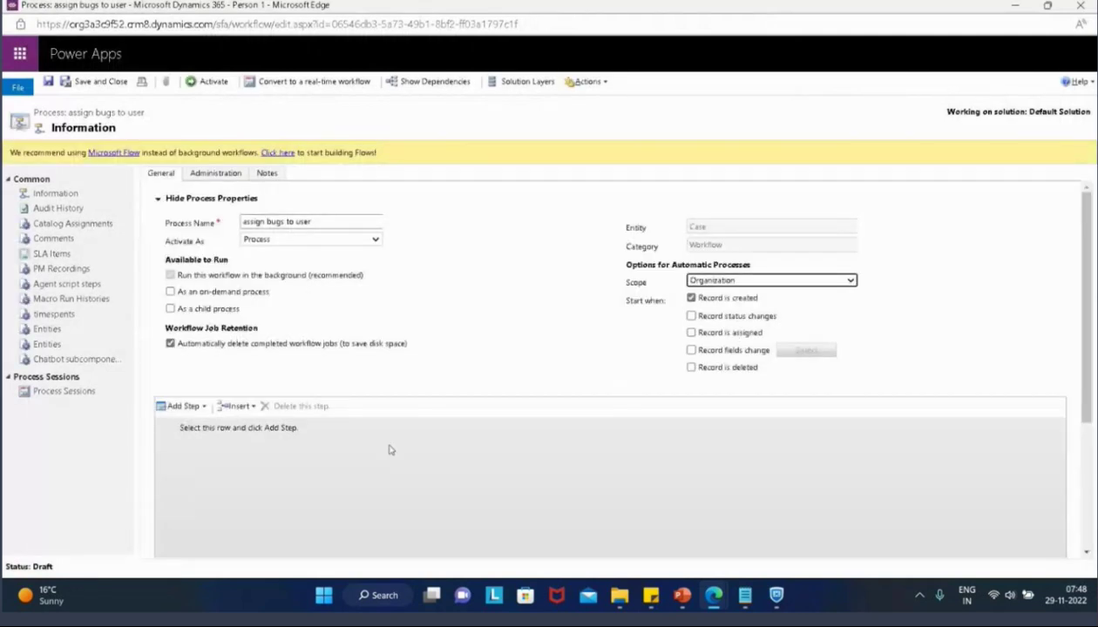
pyautogui.click(203, 410)
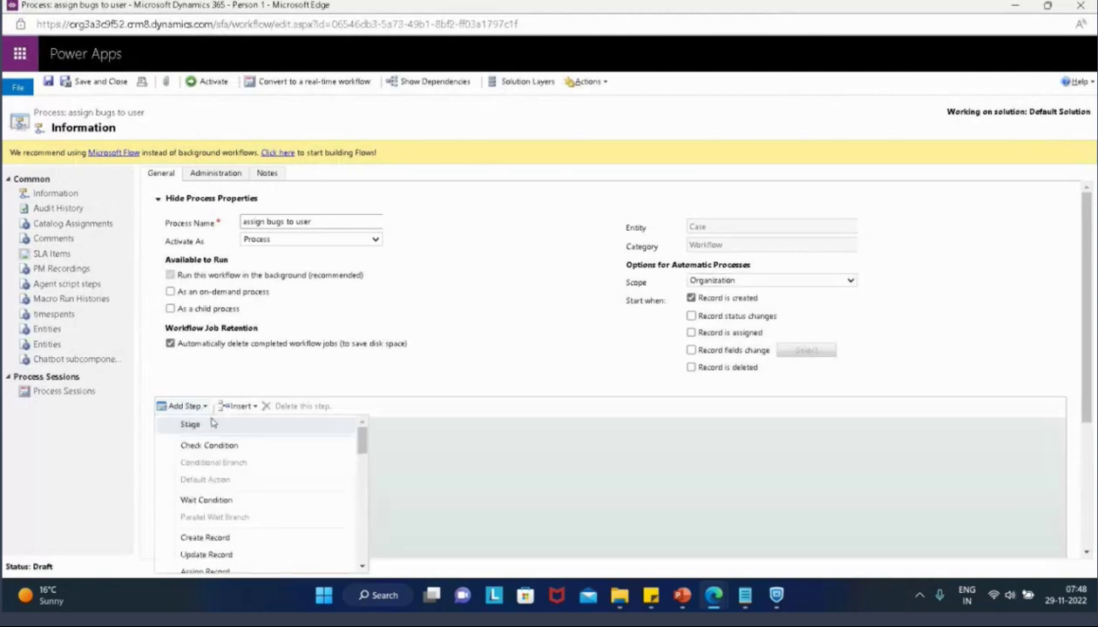
pyautogui.scroll(-5, 265, 456)
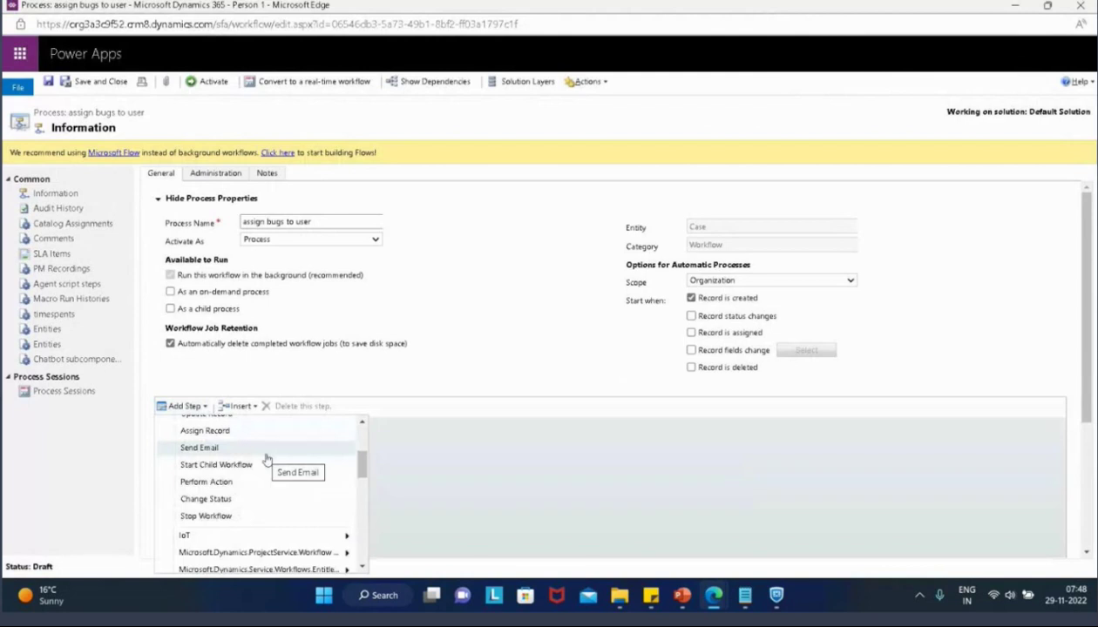
pyautogui.scroll(-4, 266, 460)
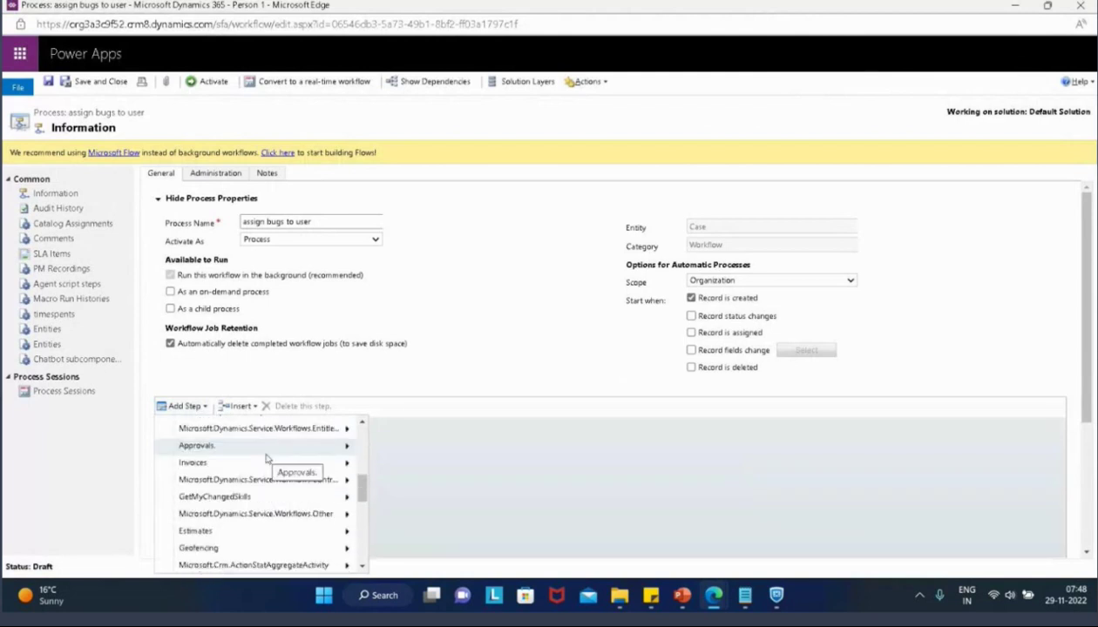
pyautogui.scroll(-3, 267, 459)
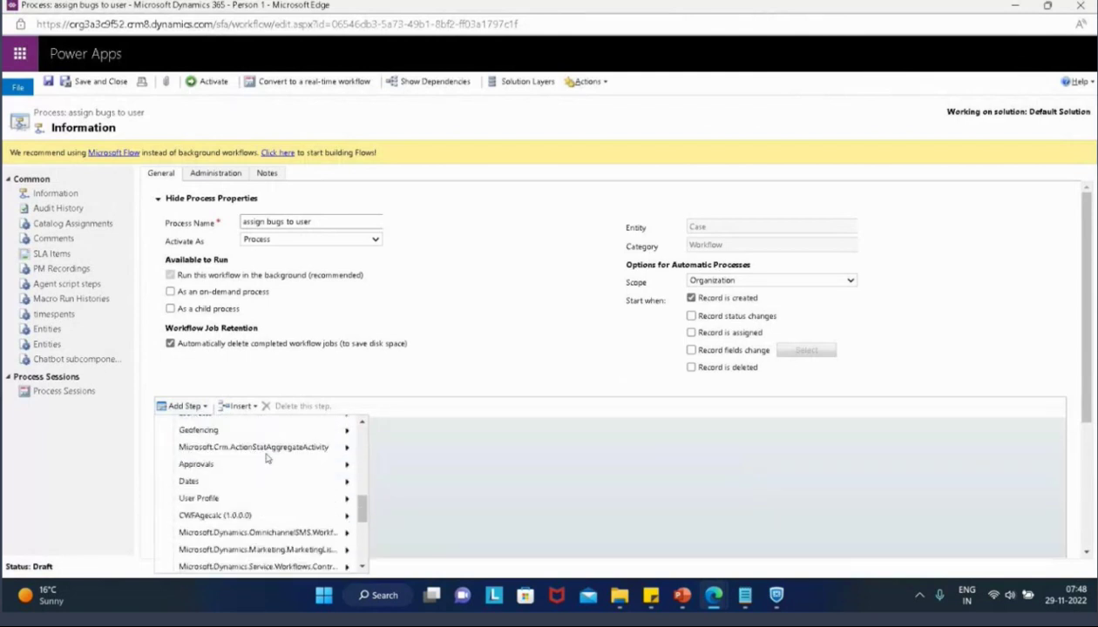
pyautogui.scroll(6, 267, 459)
pyautogui.scroll(-1, 266, 459)
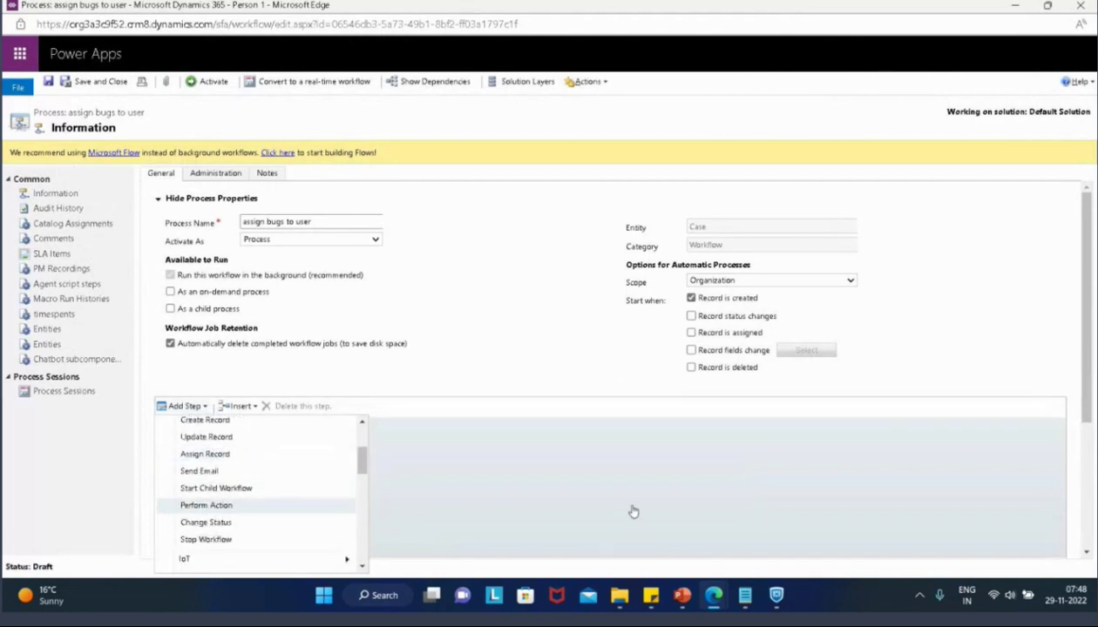
pyautogui.press('Return')
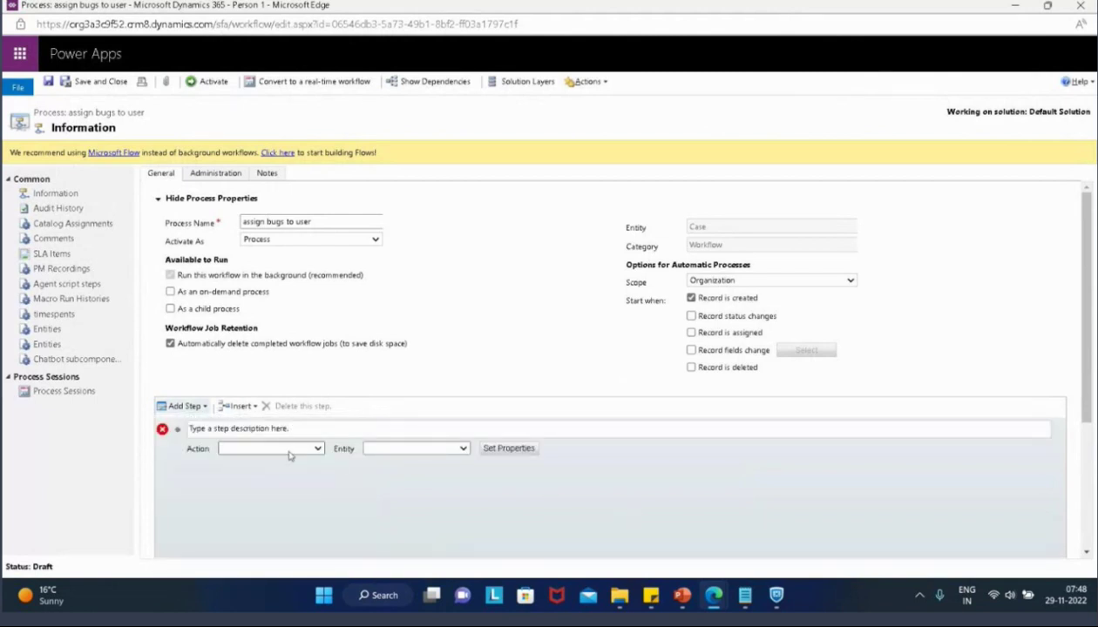
# Step: Choose Route Bug to User, the last entry in the actions list, as the Perform Action step's action
pyautogui.click(290, 454)
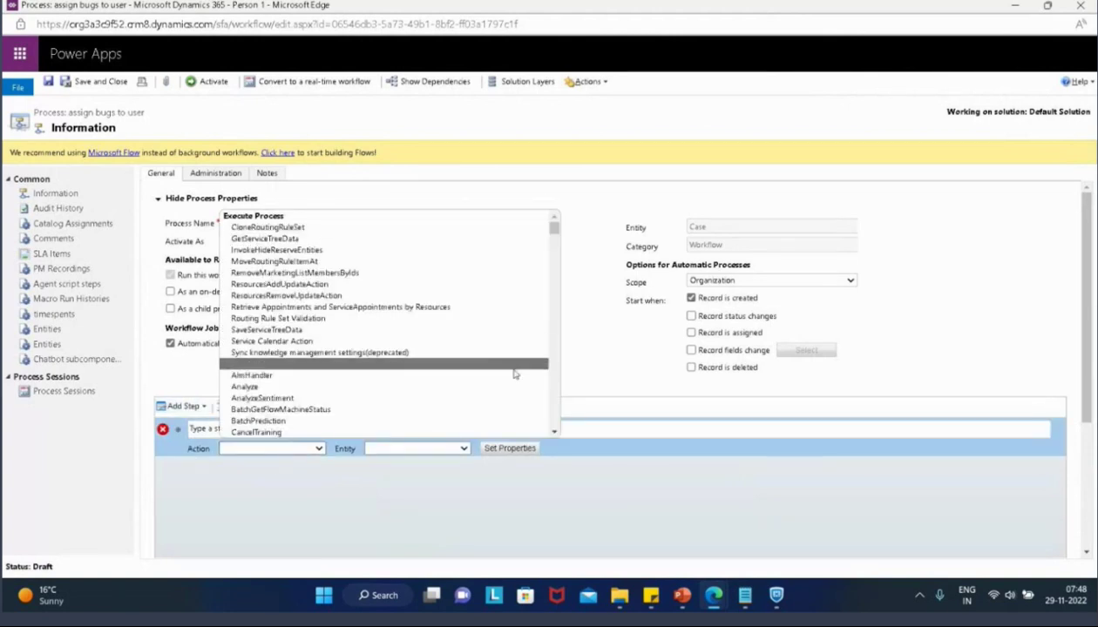
pyautogui.scroll(-3, 522, 377)
pyautogui.scroll(-3, 522, 378)
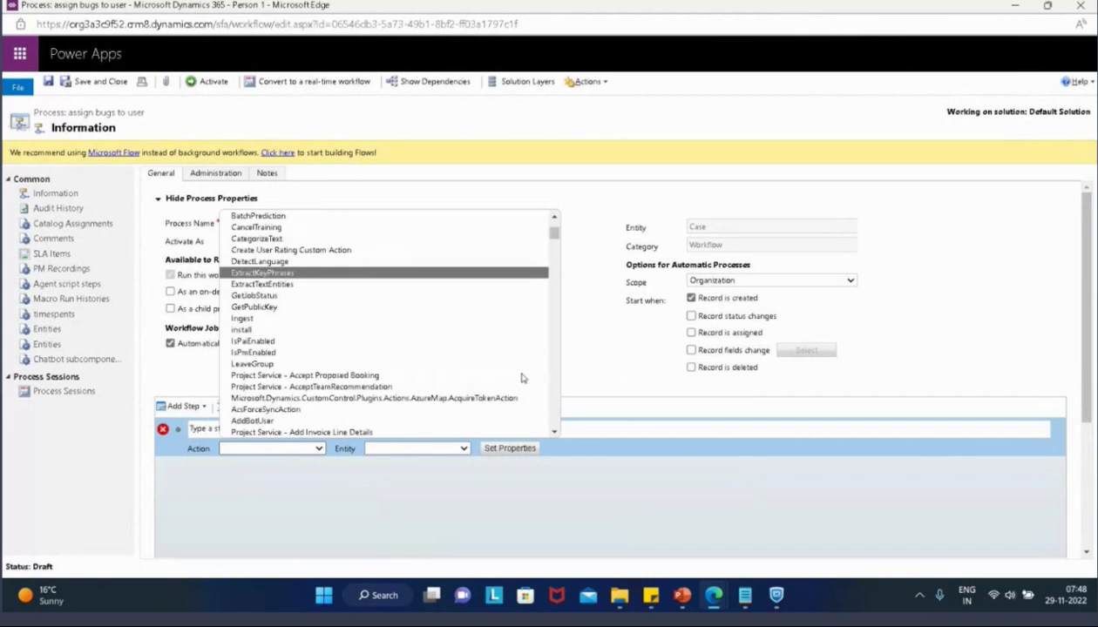
pyautogui.scroll(6, 522, 377)
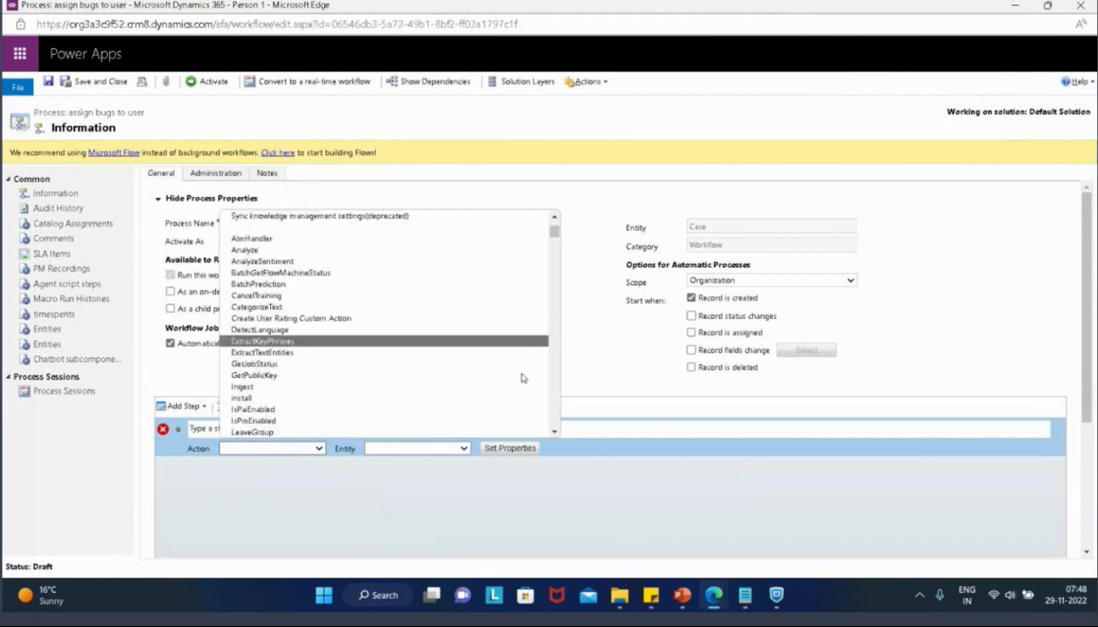
pyautogui.scroll(-1, 522, 378)
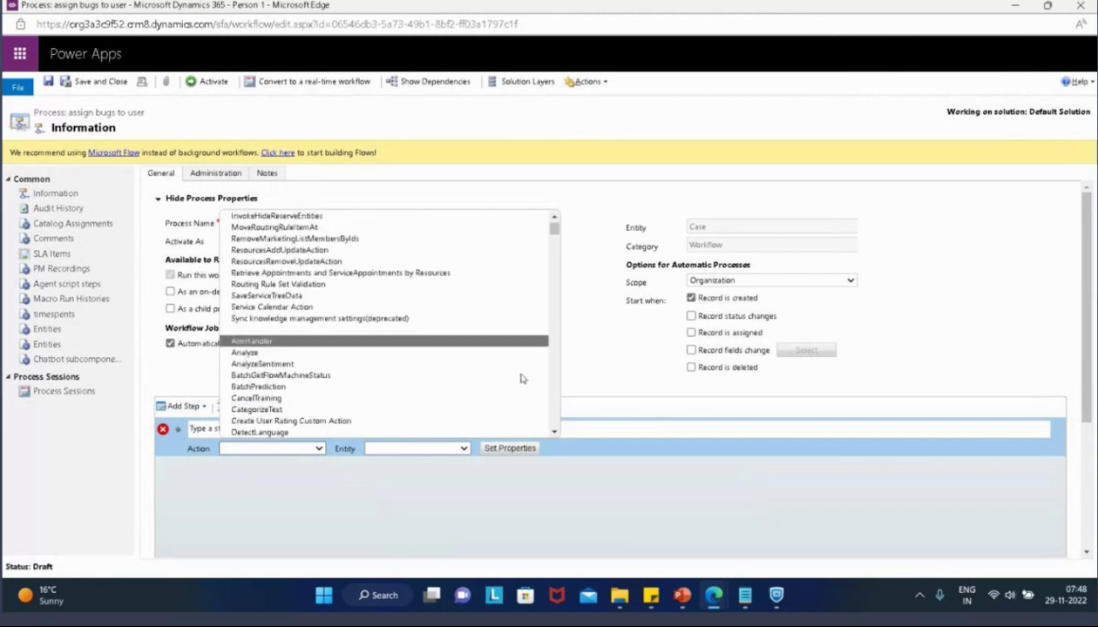
pyautogui.scroll(1, 522, 378)
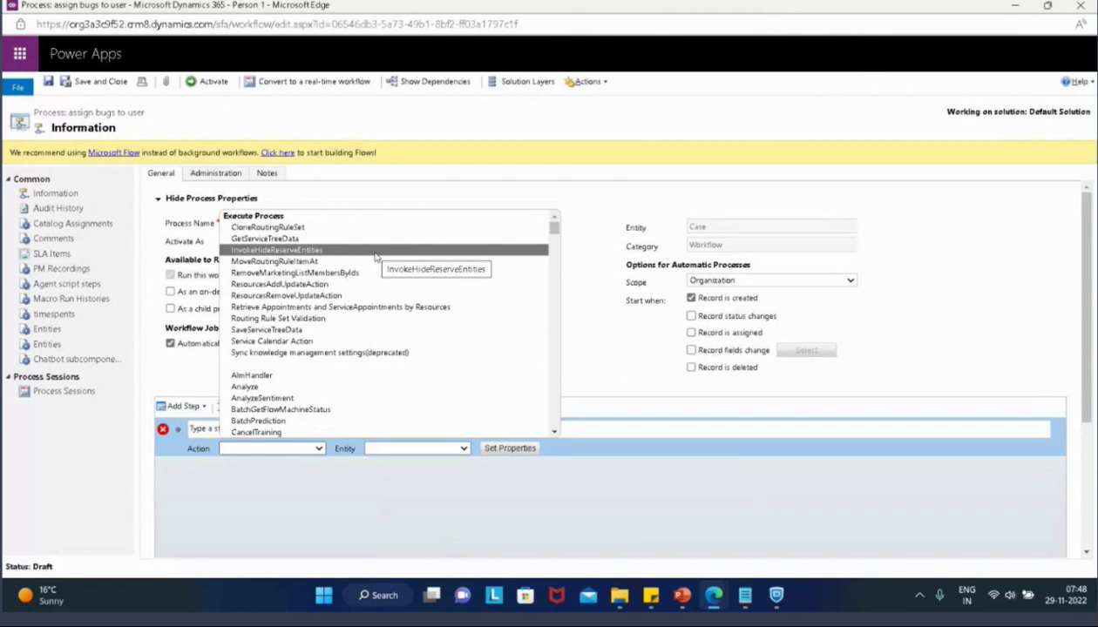
pyautogui.press('Down')
pyautogui.press('Down')
pyautogui.press('Down')
pyautogui.press('Down')
pyautogui.press('Down')
pyautogui.press('Down')
pyautogui.press('Down')
pyautogui.press('Down')
pyautogui.press('Down')
pyautogui.press('Down')
pyautogui.press('Down')
pyautogui.press('Down')
pyautogui.press('Down')
pyautogui.press('Down')
pyautogui.press('Up')
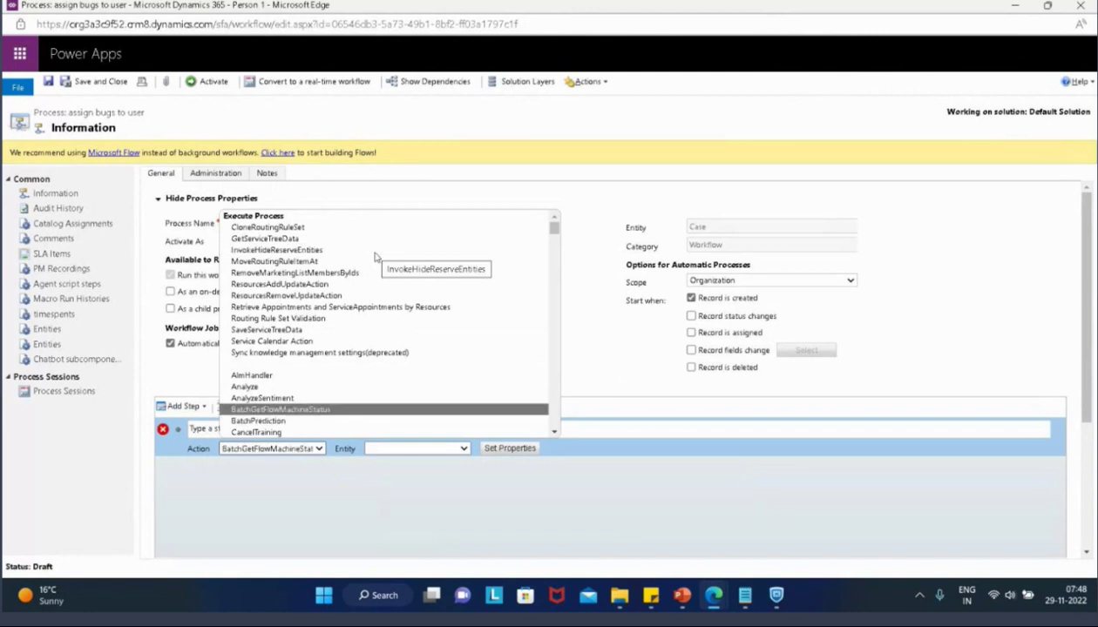
pyautogui.scroll(-2, 376, 258)
pyautogui.scroll(-5, 377, 257)
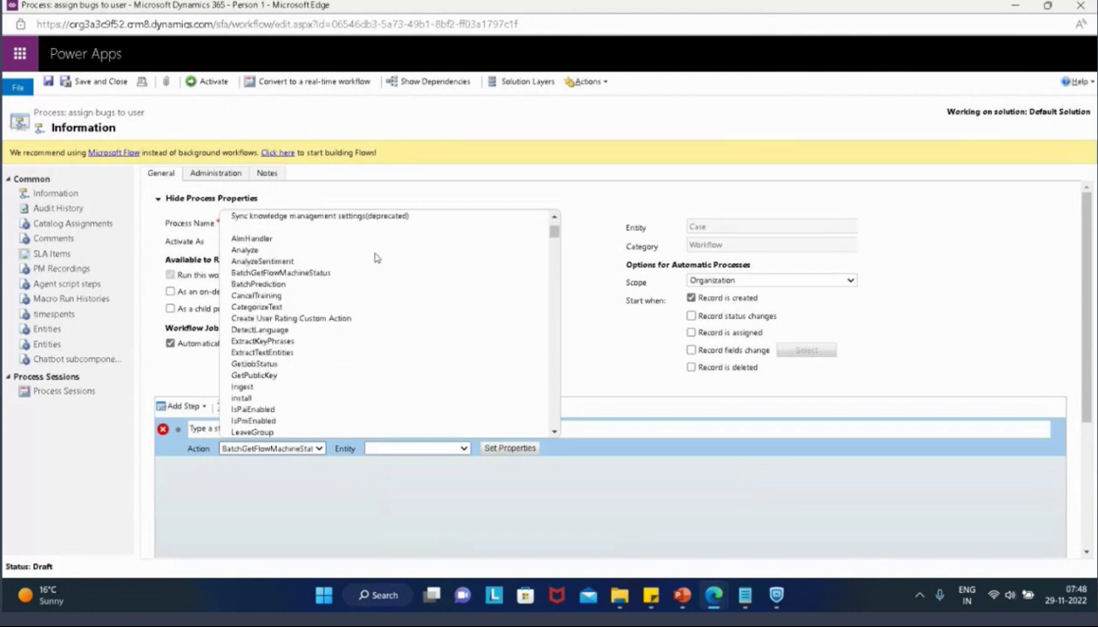
pyautogui.scroll(-15, 376, 257)
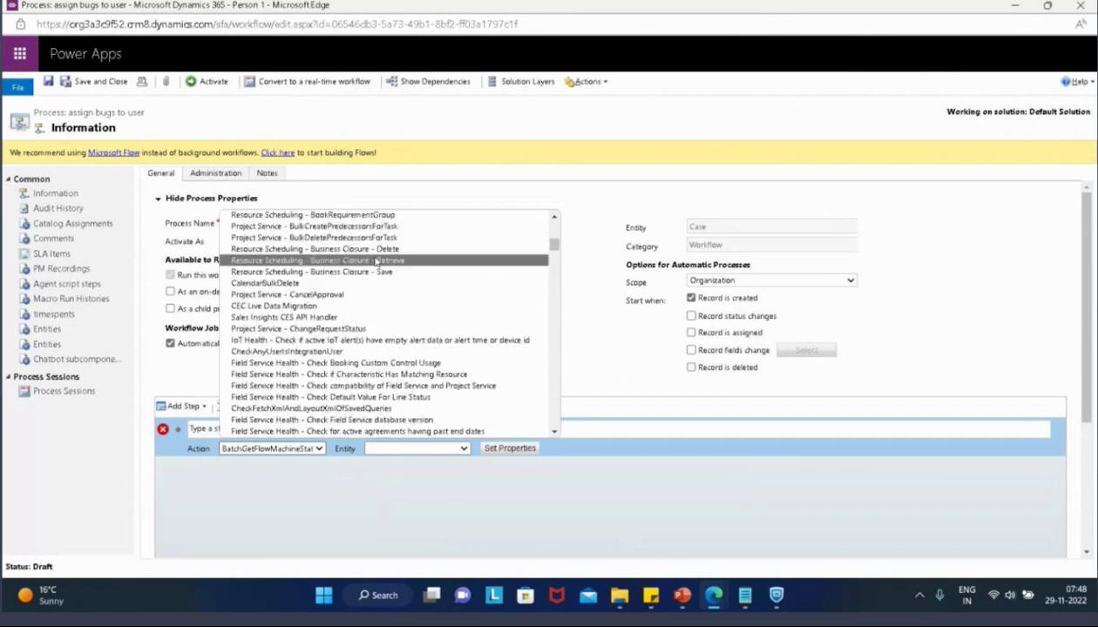
pyautogui.scroll(-6, 378, 275)
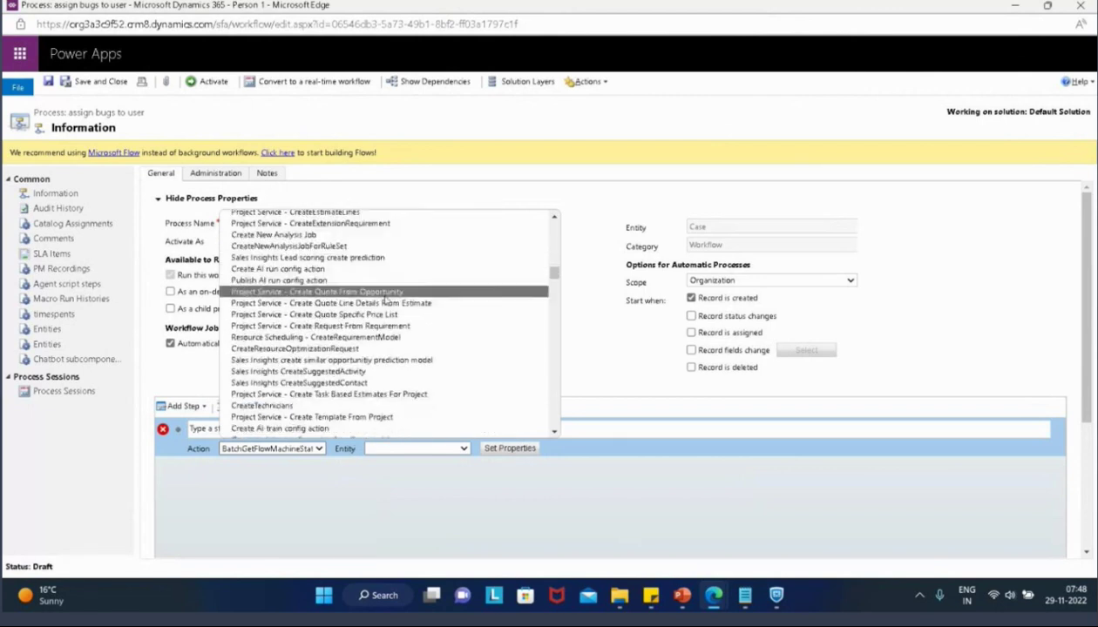
pyautogui.scroll(-4, 398, 312)
pyautogui.moveTo(554, 266); pyautogui.dragTo(553, 418)
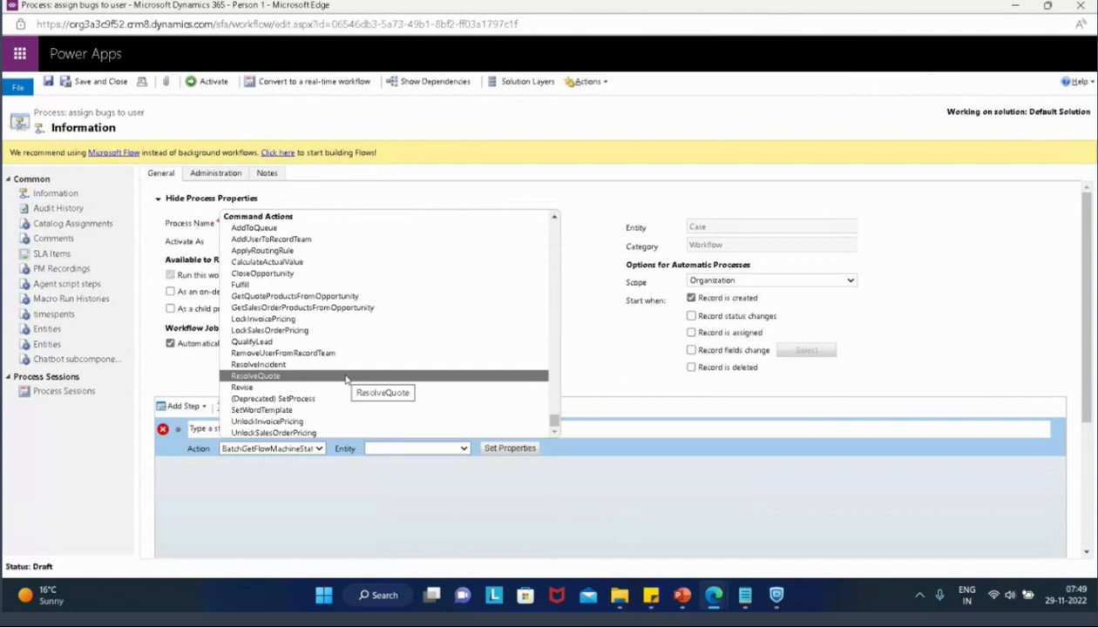
pyautogui.scroll(3, 346, 380)
pyautogui.scroll(3, 346, 380)
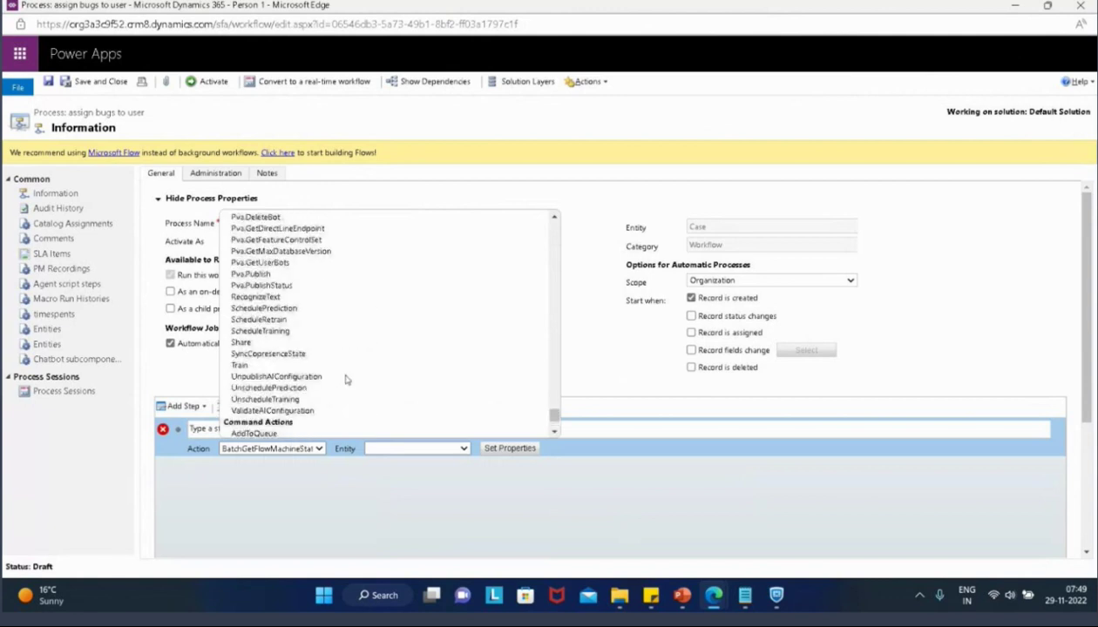
pyautogui.scroll(4, 346, 380)
pyautogui.scroll(2, 346, 380)
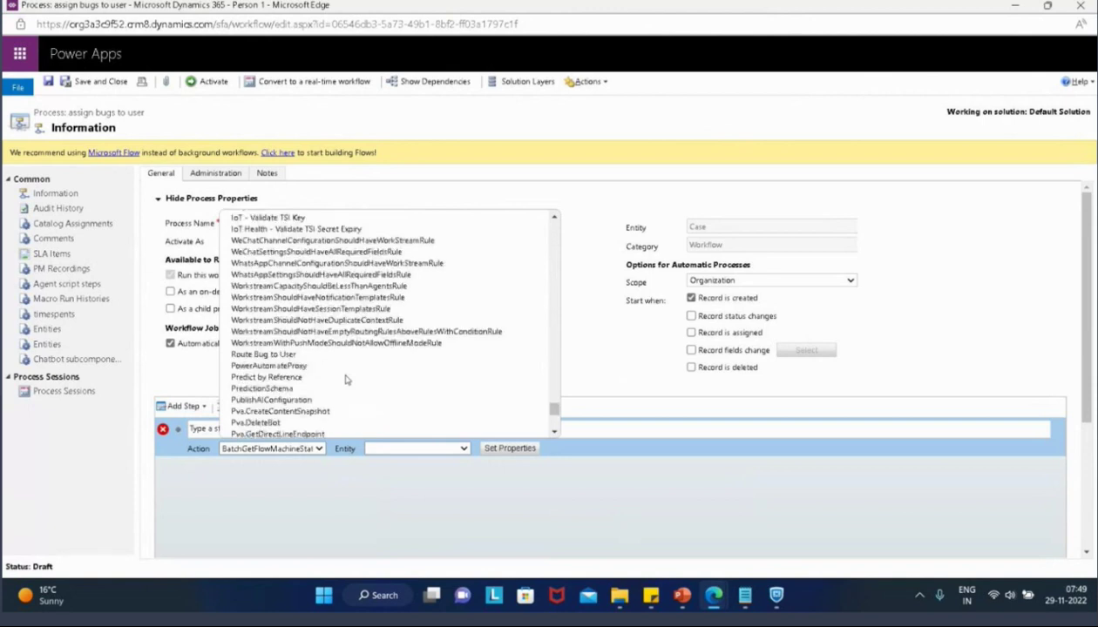
pyautogui.scroll(5, 346, 380)
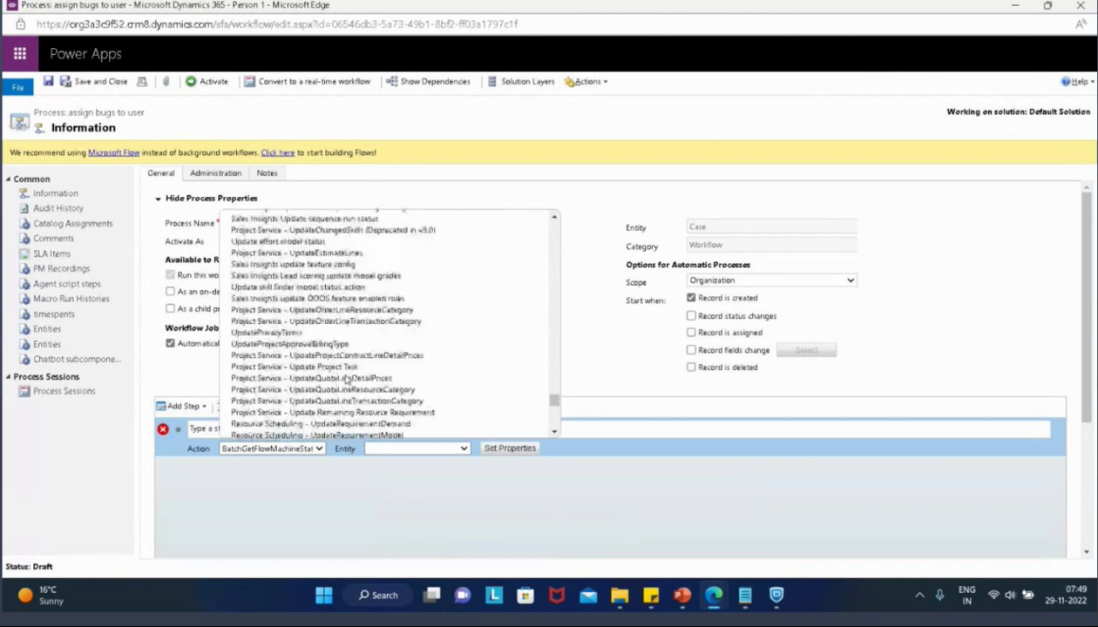
pyautogui.scroll(5, 346, 380)
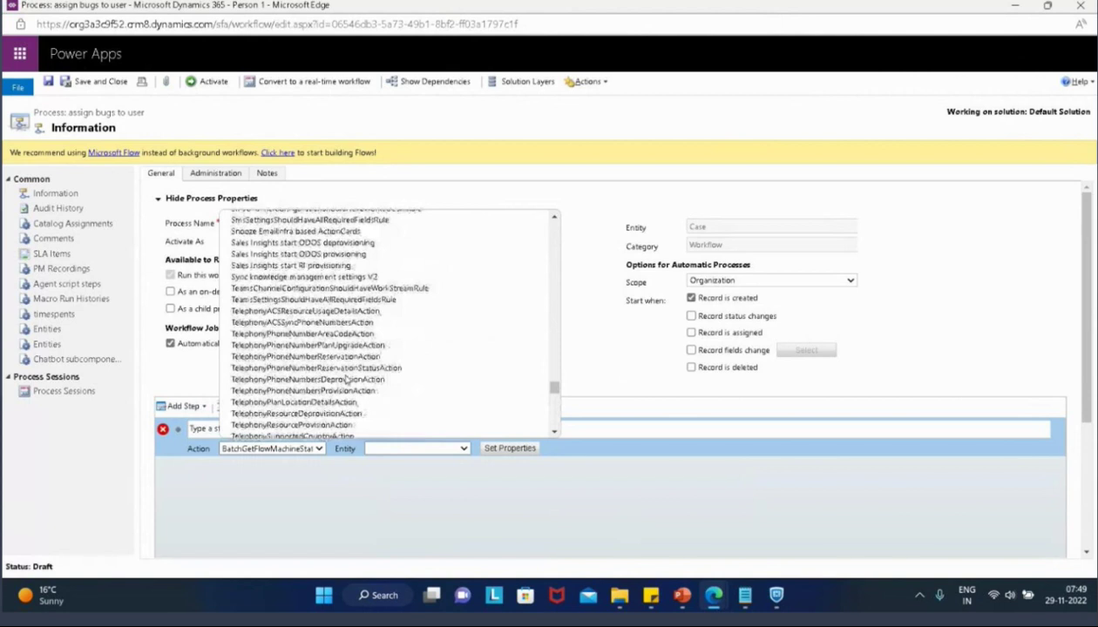
pyautogui.scroll(5, 346, 379)
pyautogui.scroll(10, 346, 380)
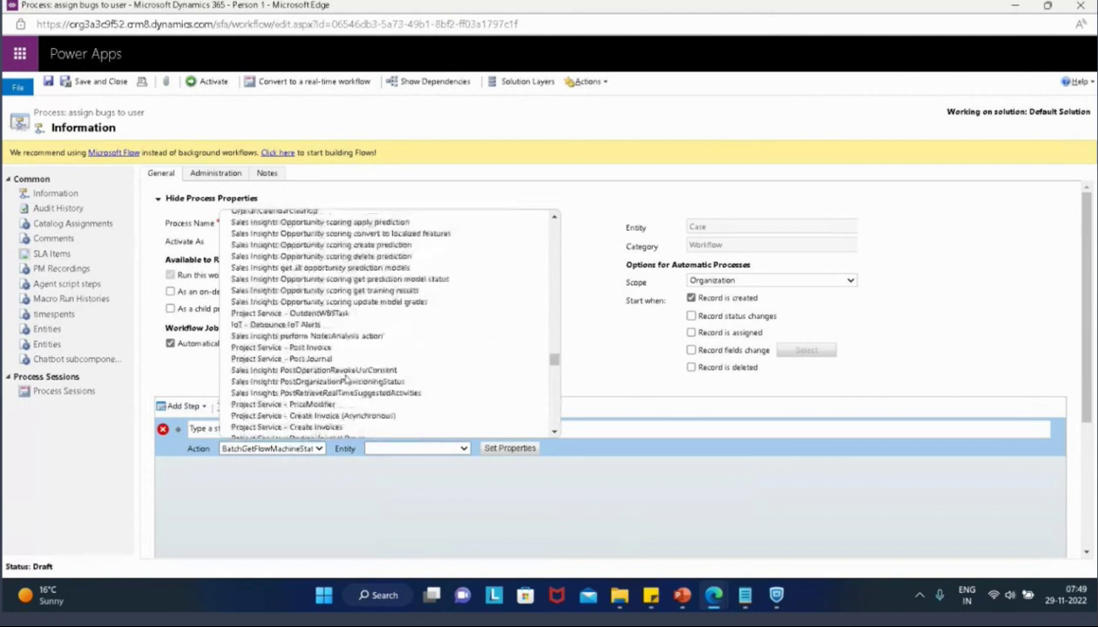
pyautogui.scroll(4, 346, 380)
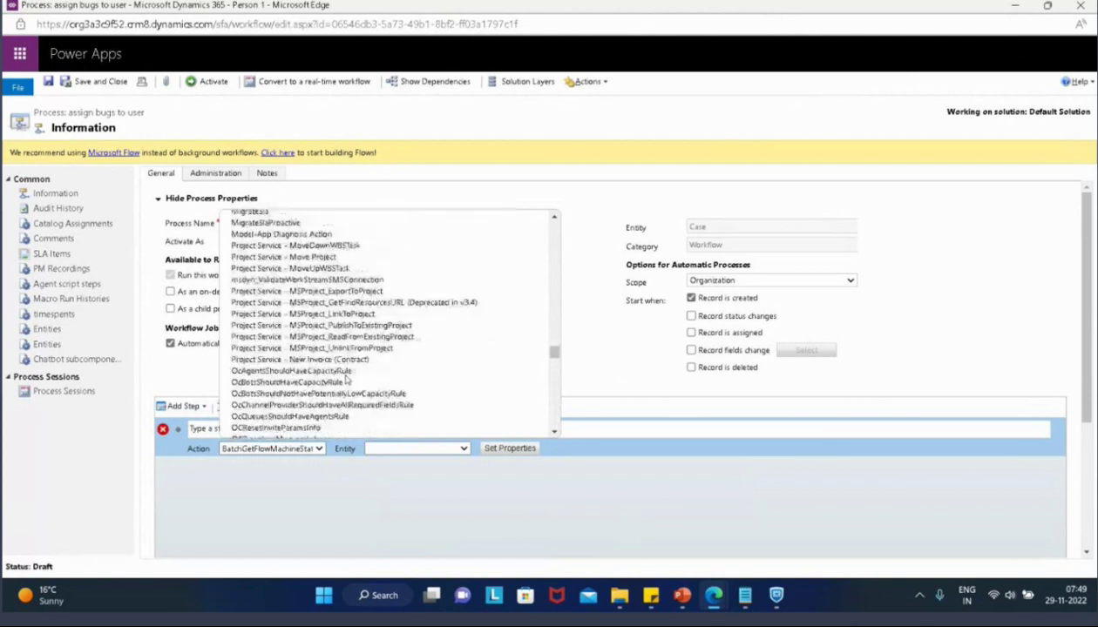
pyautogui.scroll(5, 346, 380)
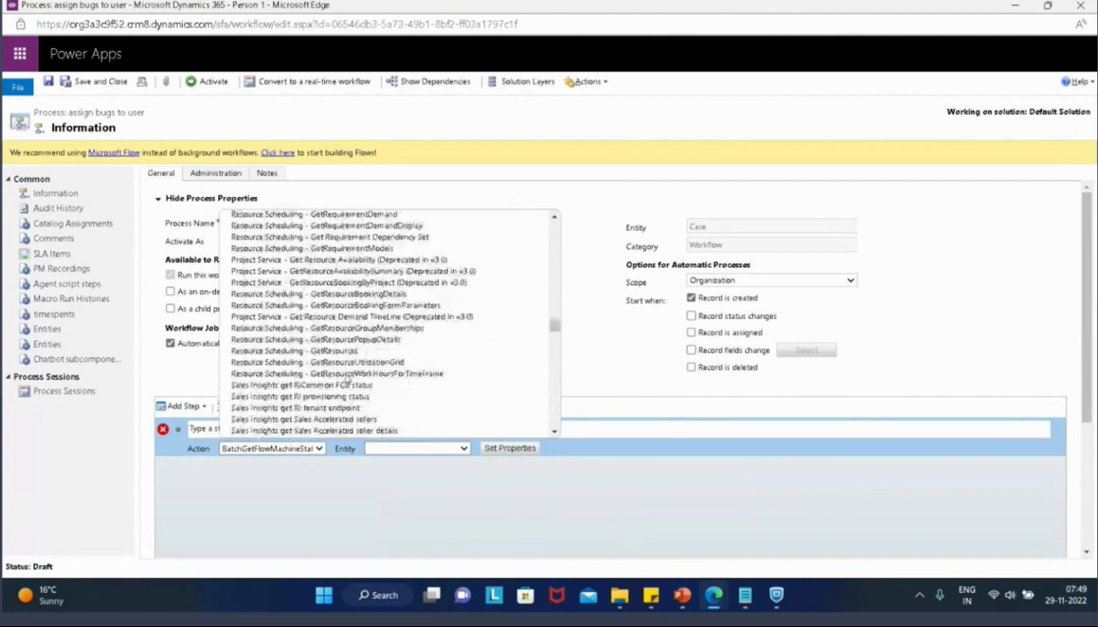
pyautogui.scroll(5, 346, 380)
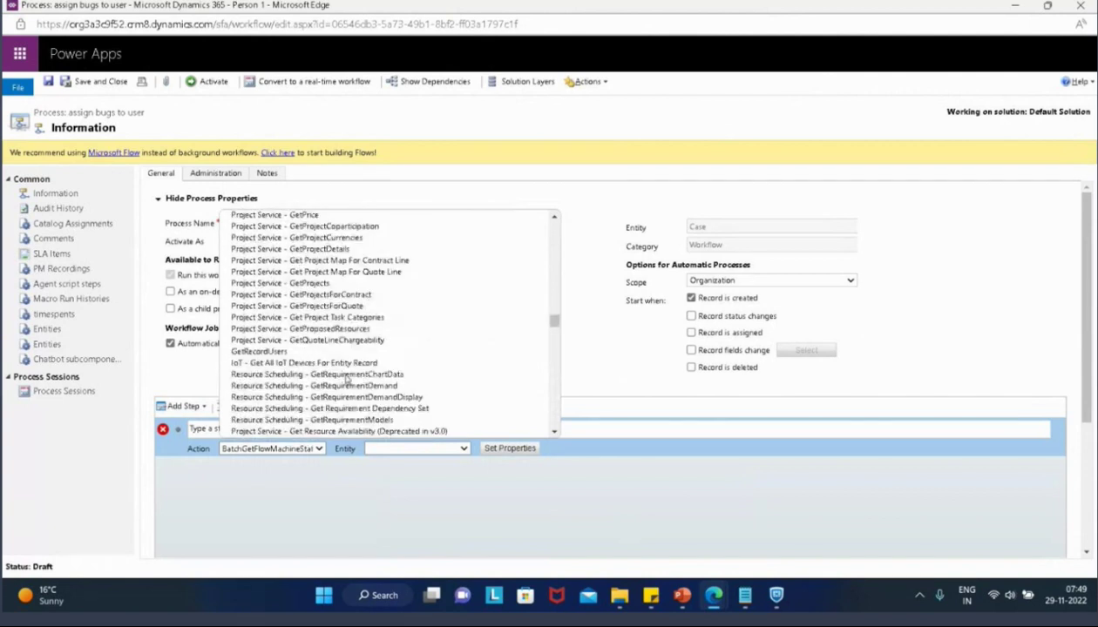
pyautogui.scroll(10, 346, 380)
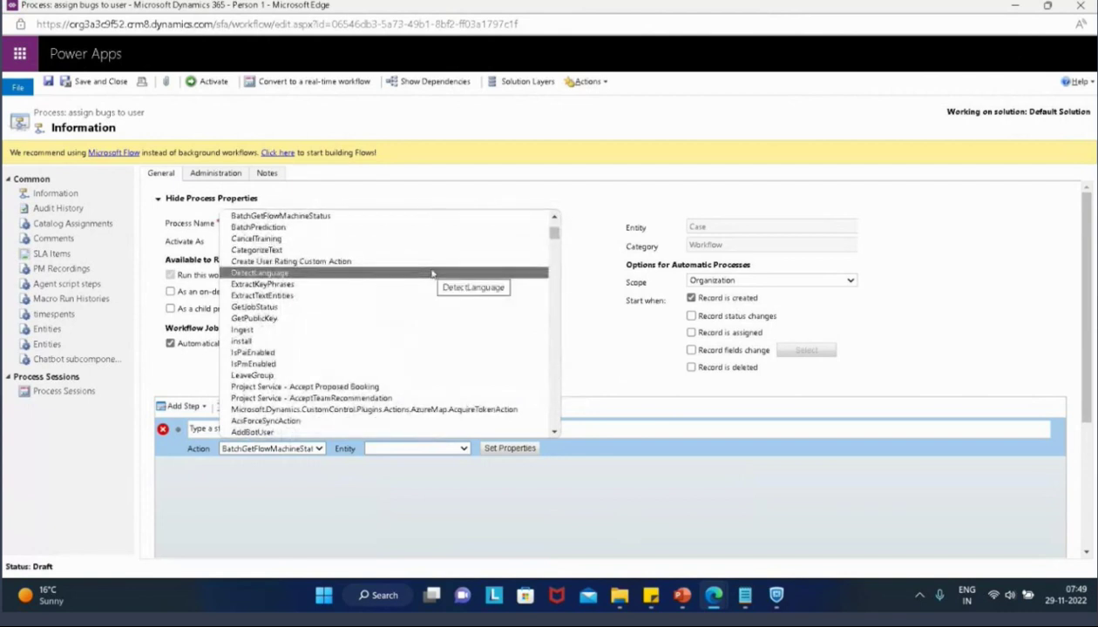
pyautogui.press('Down')
pyautogui.press('Down')
pyautogui.press('Down')
pyautogui.press('Down')
pyautogui.press('Down')
pyautogui.press('Down')
pyautogui.press('Down')
pyautogui.press('Down')
pyautogui.press('Down')
pyautogui.press('Down')
pyautogui.press('Down')
pyautogui.press('Down')
pyautogui.press('Down')
pyautogui.press('Down')
pyautogui.press('Down')
pyautogui.press('Down')
pyautogui.press('Down')
pyautogui.press('Down')
pyautogui.press('Down')
pyautogui.press('Down')
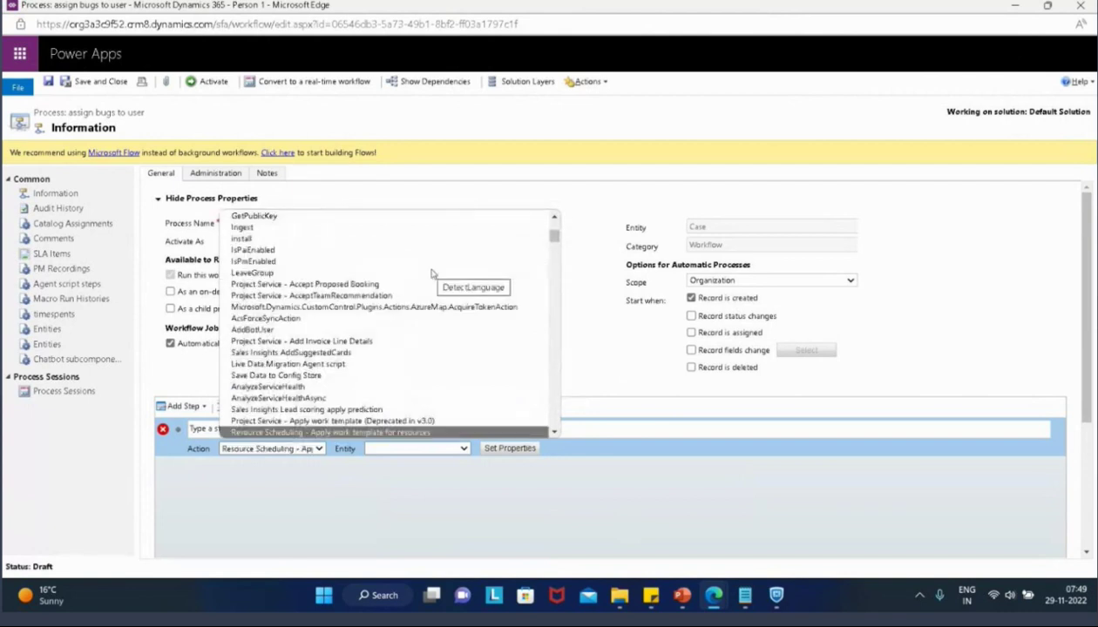
pyautogui.press('Down')
pyautogui.press('Down')
pyautogui.press('Down')
pyautogui.press('Down')
pyautogui.press('Down')
pyautogui.press('Down')
pyautogui.press('Down')
pyautogui.press('Down')
pyautogui.press('Down')
pyautogui.press('Down')
pyautogui.press('Down')
pyautogui.press('Down')
pyautogui.press('Down')
pyautogui.press('Down')
pyautogui.press('Down')
pyautogui.press('Down')
pyautogui.press('Down')
pyautogui.press('Down')
pyautogui.press('Down')
pyautogui.press('Down')
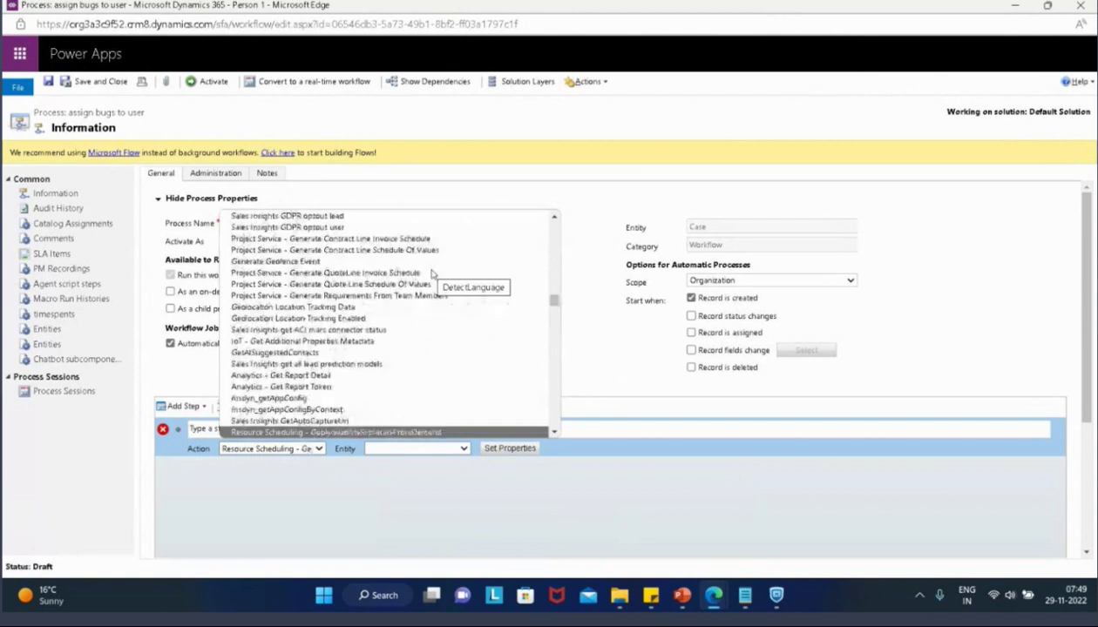
pyautogui.press('Down')
pyautogui.press('Down')
pyautogui.press('Down')
pyautogui.press('Down')
pyautogui.press('Down')
pyautogui.press('Down')
pyautogui.press('Down')
pyautogui.press('Down')
pyautogui.press('Down')
pyautogui.press('Down')
pyautogui.press('Down')
pyautogui.press('Down')
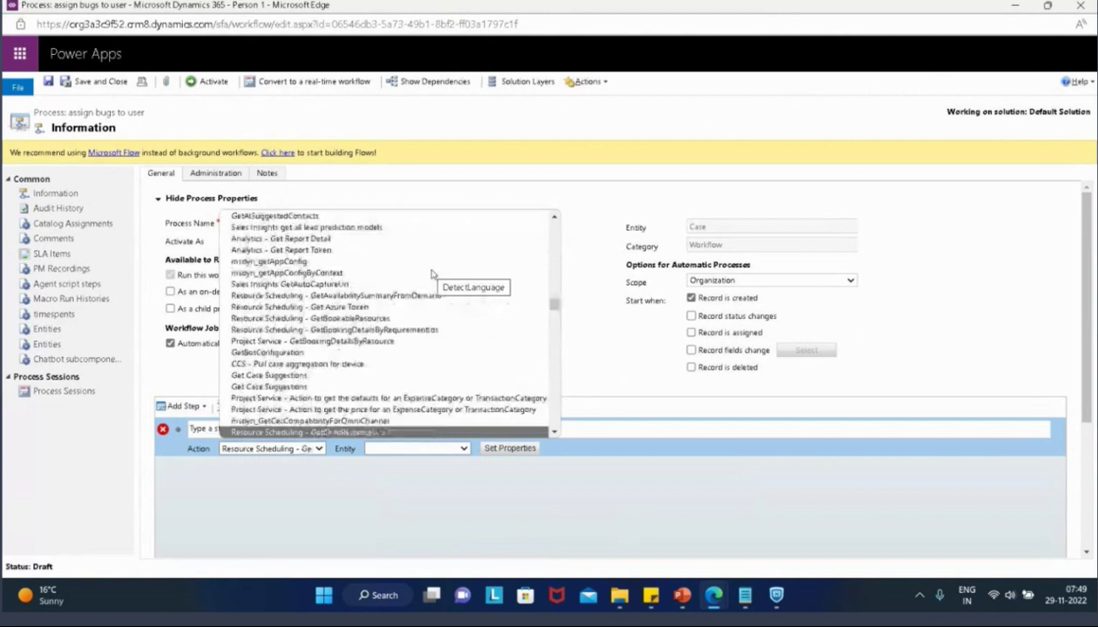
pyautogui.press('Down')
pyautogui.press('Down')
pyautogui.press('Down')
pyautogui.press('Down')
pyautogui.press('Down')
pyautogui.press('Down')
pyautogui.press('Down')
pyautogui.press('Down')
pyautogui.press('Down')
pyautogui.press('Down')
pyautogui.press('Down')
pyautogui.press('Down')
pyautogui.press('Down')
pyautogui.press('Down')
pyautogui.press('Down')
pyautogui.press('Down')
pyautogui.press('Down')
pyautogui.press('Down')
pyautogui.press('Down')
pyautogui.press('Down')
pyautogui.press('Down')
pyautogui.press('Down')
pyautogui.press('Down')
pyautogui.press('Down')
pyautogui.press('Down')
pyautogui.press('Down')
pyautogui.press('Down')
pyautogui.press('Down')
pyautogui.press('Down')
pyautogui.press('Down')
pyautogui.press('Down')
pyautogui.press('Down')
pyautogui.press('Down')
pyautogui.press('Down')
pyautogui.press('Down')
pyautogui.press('Down')
pyautogui.press('Down')
pyautogui.press('Down')
pyautogui.press('Down')
pyautogui.press('Down')
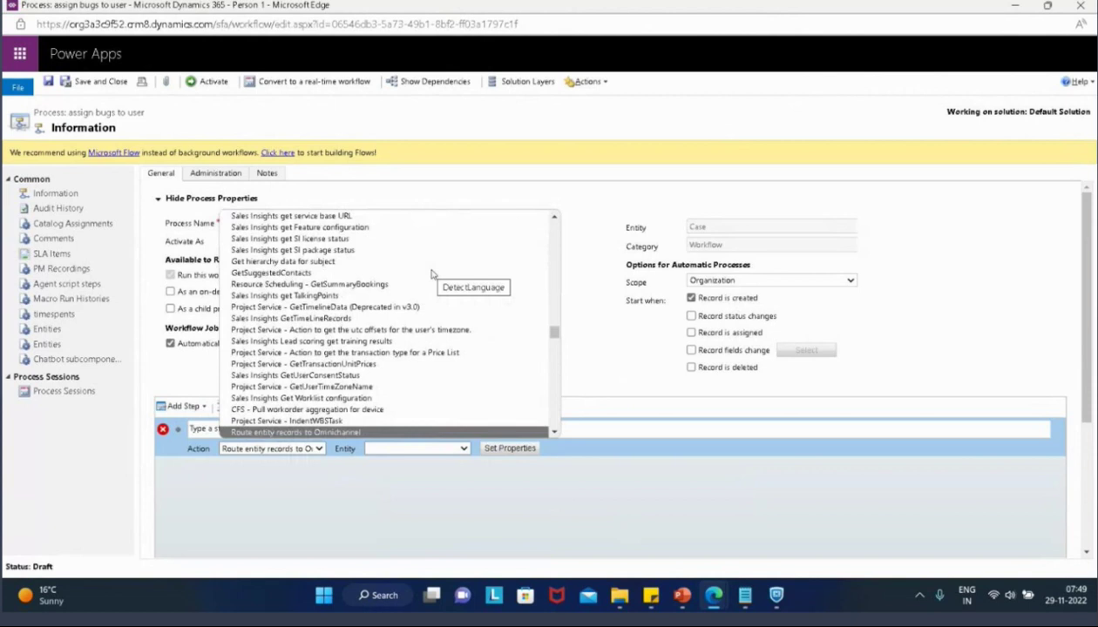
pyautogui.press('Down')
pyautogui.press('Down')
pyautogui.press('Down')
pyautogui.press('Down')
pyautogui.press('Down')
pyautogui.press('Down')
pyautogui.press('Down')
pyautogui.press('Down')
pyautogui.press('Down')
pyautogui.press('Down')
pyautogui.press('Down')
pyautogui.press('Down')
pyautogui.press('Down')
pyautogui.press('Down')
pyautogui.press('Down')
pyautogui.press('Down')
pyautogui.press('Down')
pyautogui.press('Down')
pyautogui.press('Down')
pyautogui.press('Down')
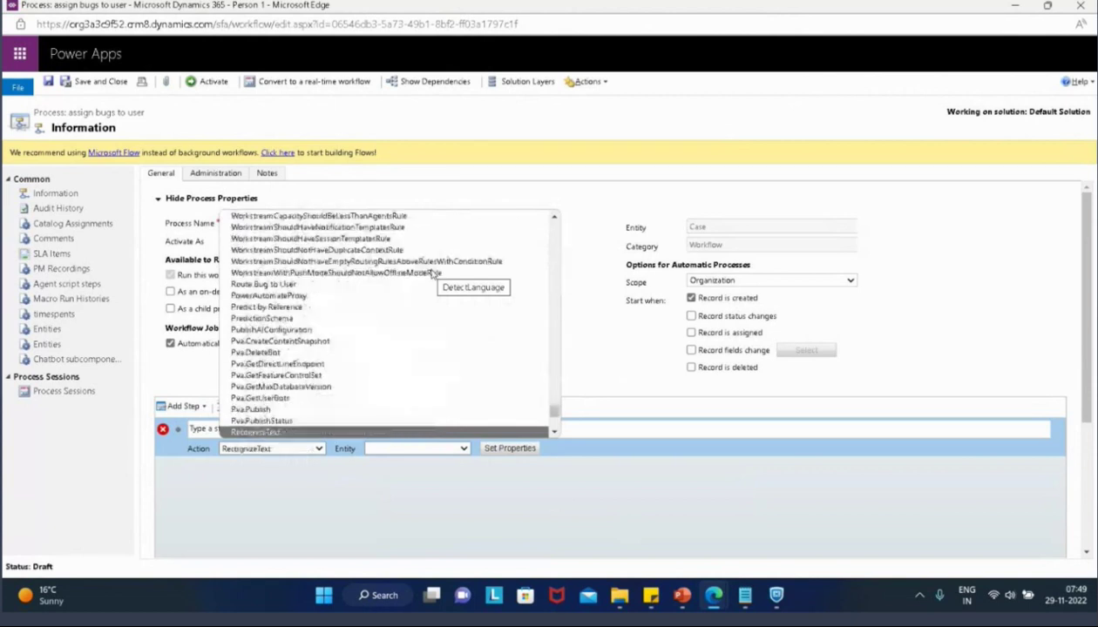
pyautogui.press('Down')
pyautogui.press('Down')
pyautogui.press('Down')
pyautogui.press('Down')
pyautogui.press('Down')
pyautogui.press('Down')
pyautogui.press('Down')
pyautogui.press('Down')
pyautogui.press('Down')
pyautogui.press('Down')
pyautogui.press('Down')
pyautogui.press('Down')
pyautogui.press('Down')
pyautogui.press('Down')
pyautogui.press('Down')
pyautogui.press('Down')
pyautogui.press('Down')
pyautogui.press('Down')
pyautogui.press('Down')
pyautogui.press('Down')
pyautogui.press('Down')
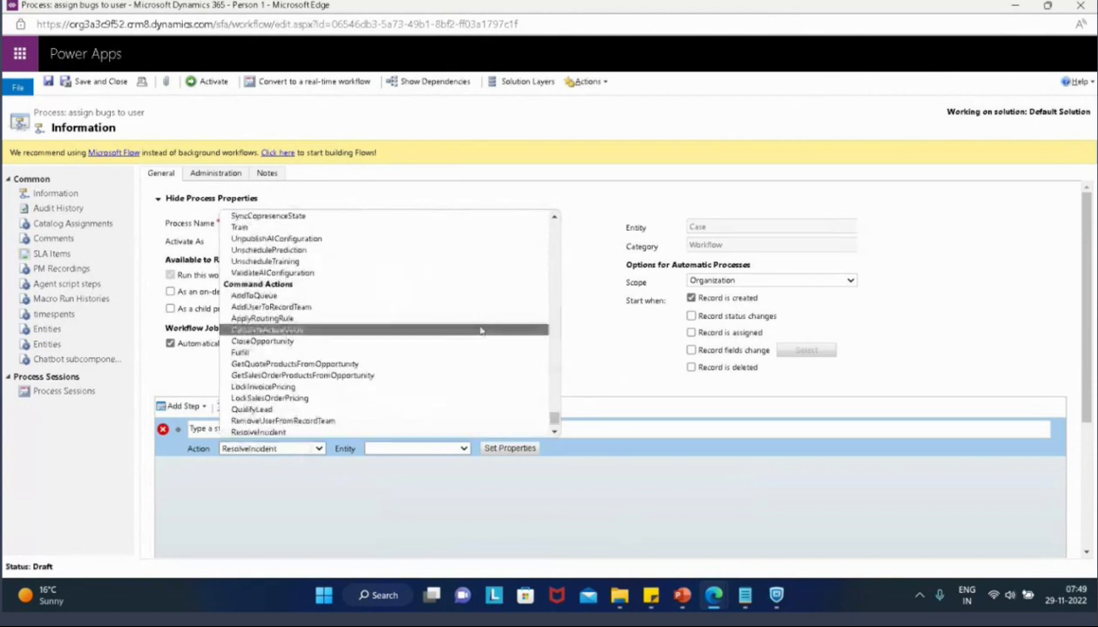
pyautogui.scroll(-1, 554, 427)
pyautogui.moveTo(555, 427); pyautogui.dragTo(550, 403)
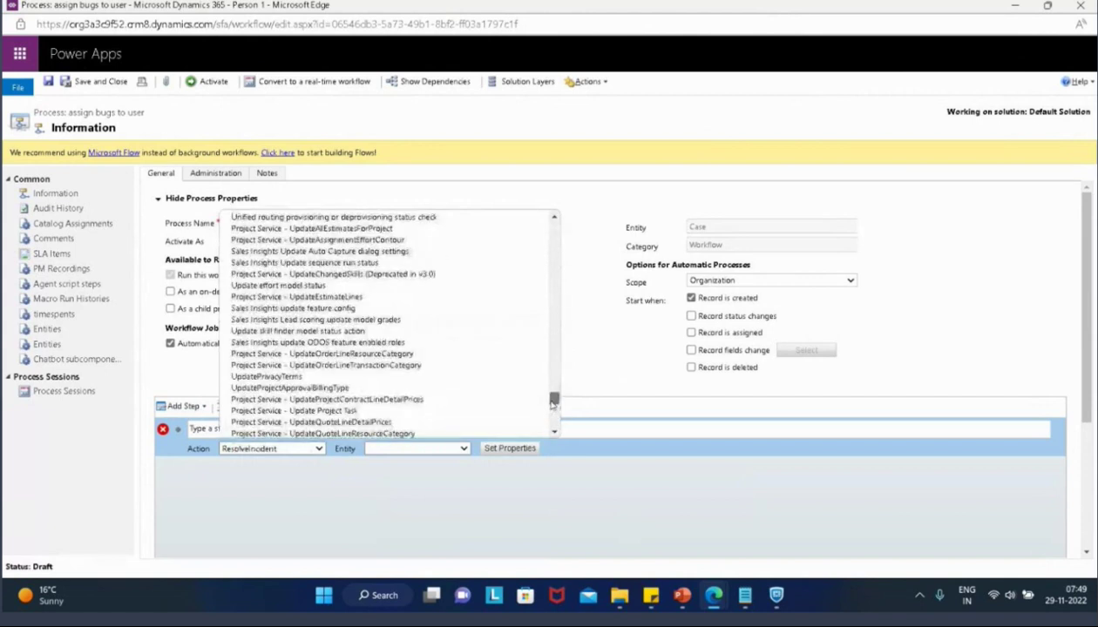
pyautogui.scroll(-3, 478, 394)
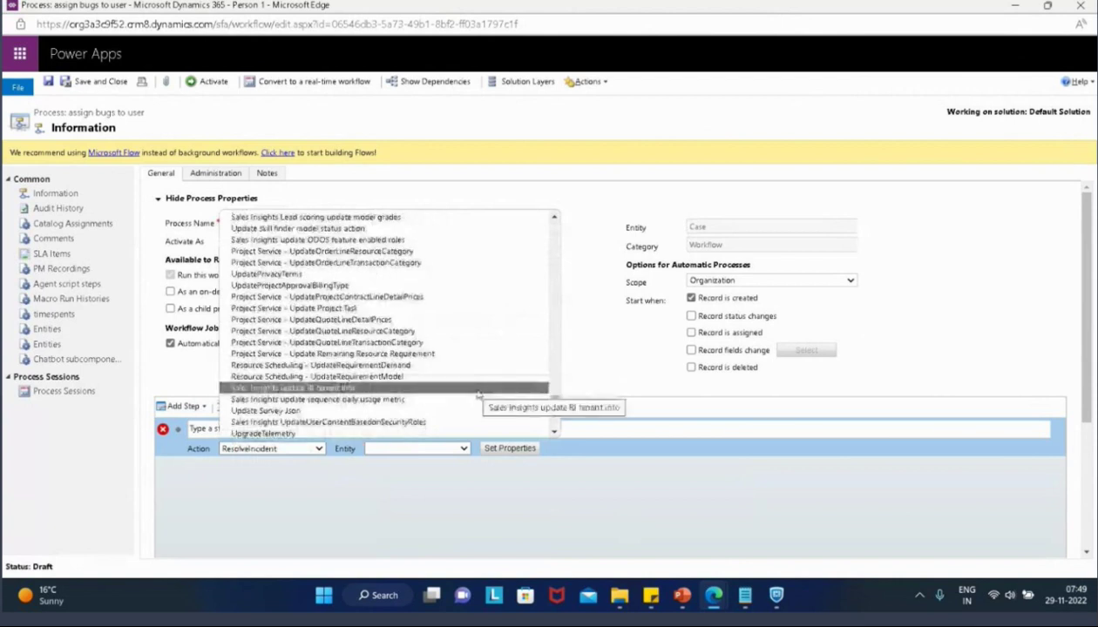
pyautogui.scroll(-2, 479, 394)
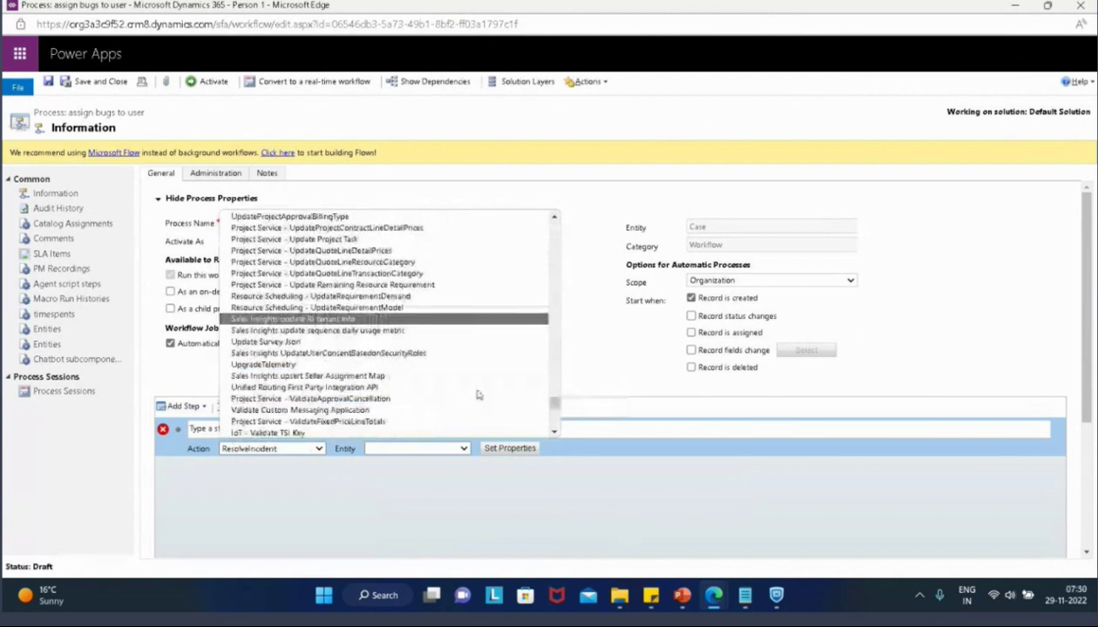
pyautogui.press('End')
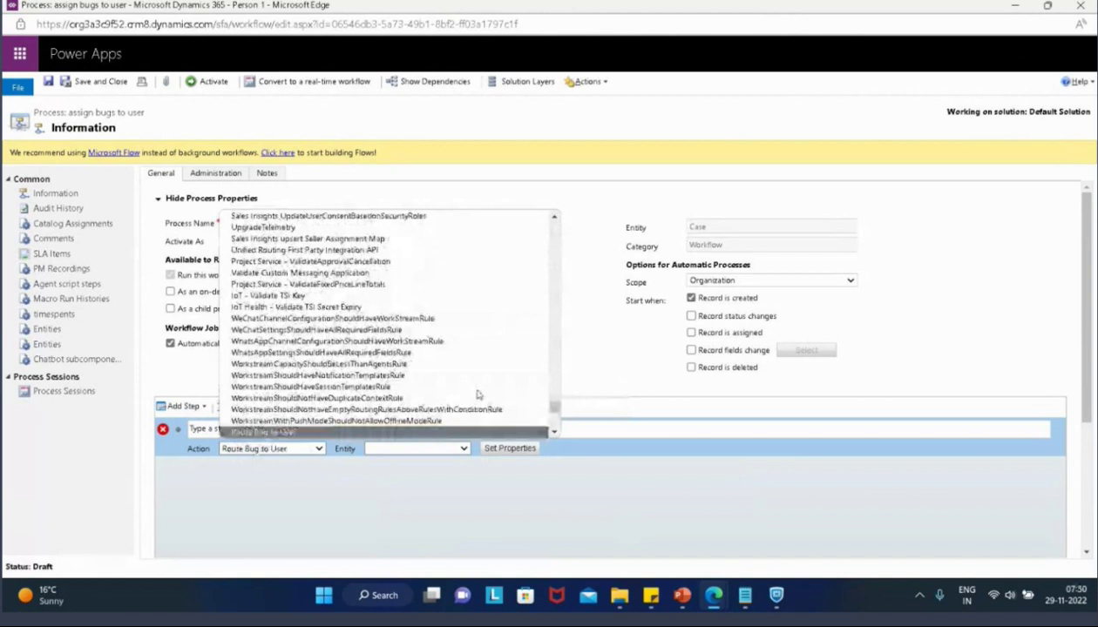
pyautogui.press('Return')
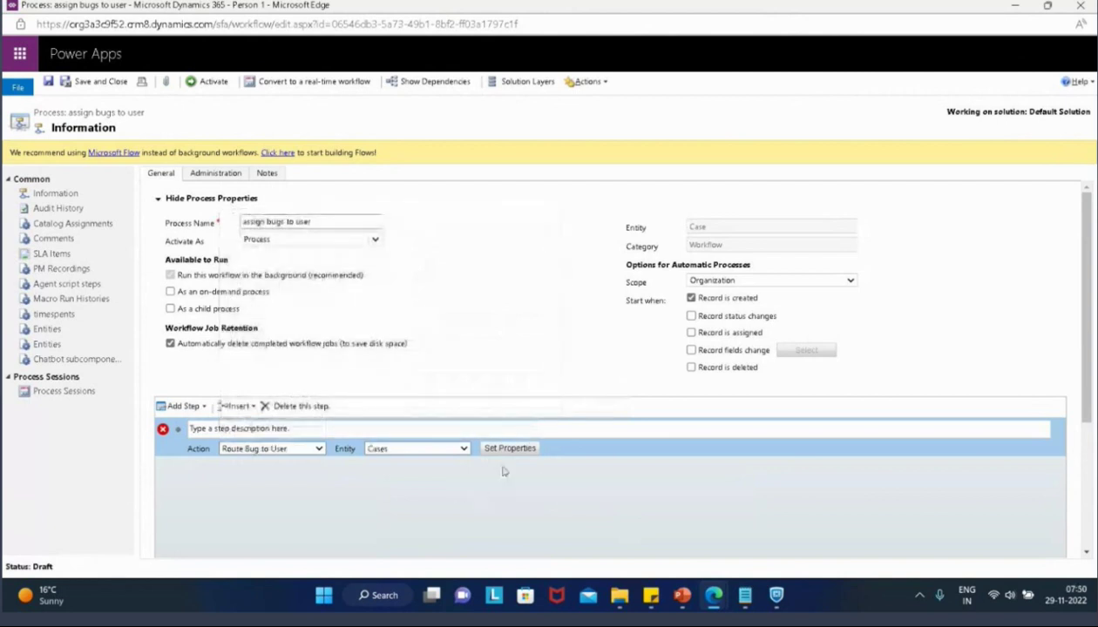
# Step: Open the Route Bug to User input properties and check FromEmail records and Case relationships
pyautogui.click(510, 450)
pyautogui.moveTo(461, 9); pyautogui.dragTo(680, 56)
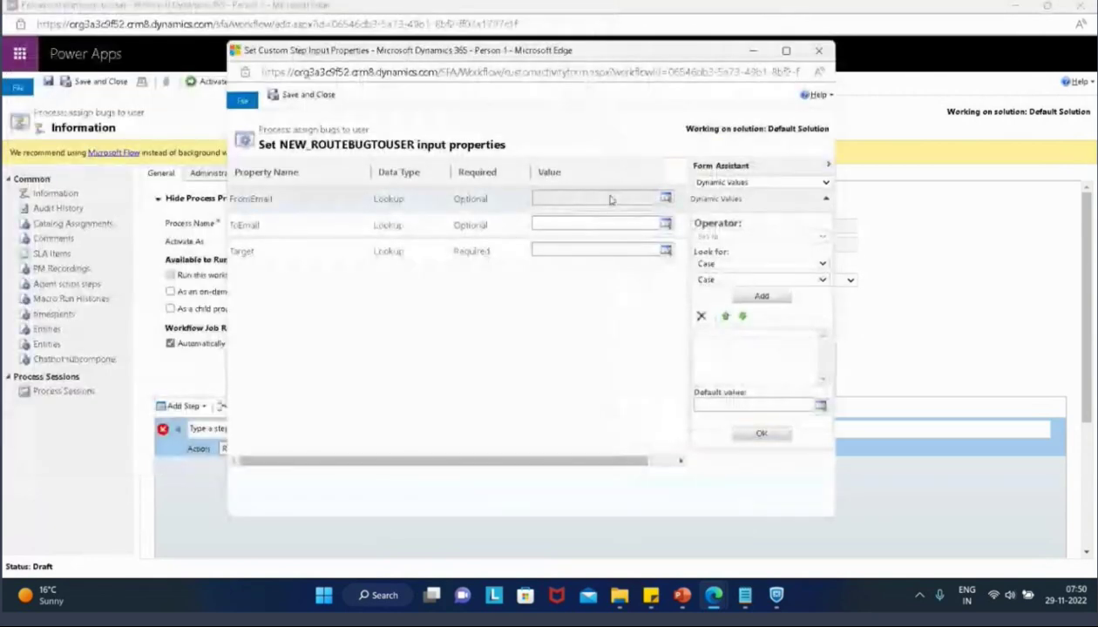
pyautogui.click(666, 200)
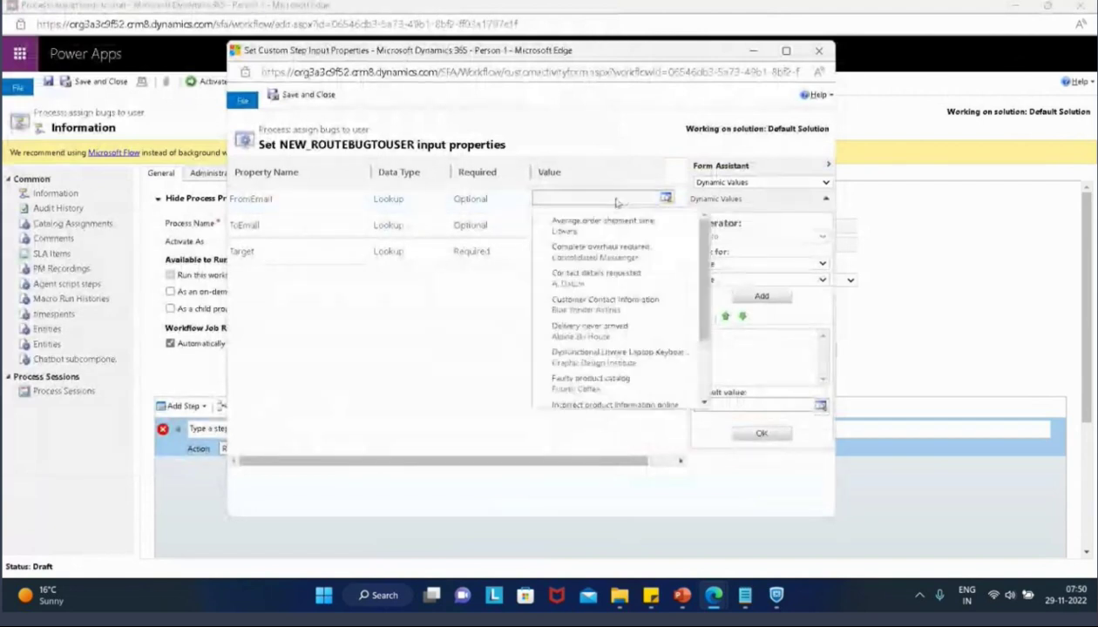
pyautogui.click(593, 201)
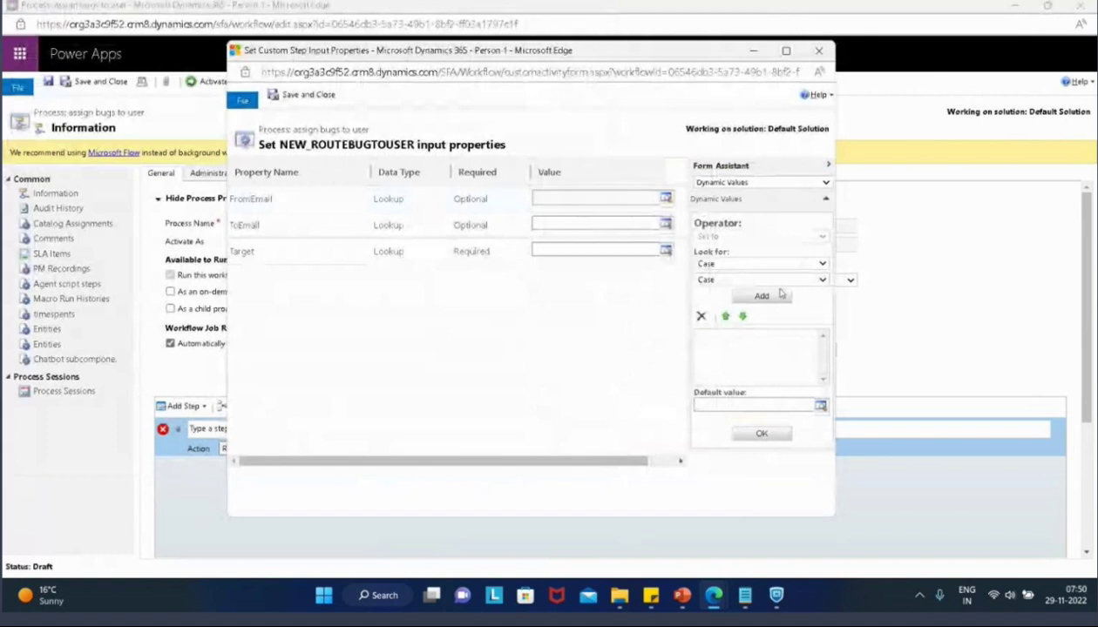
pyautogui.click(809, 280)
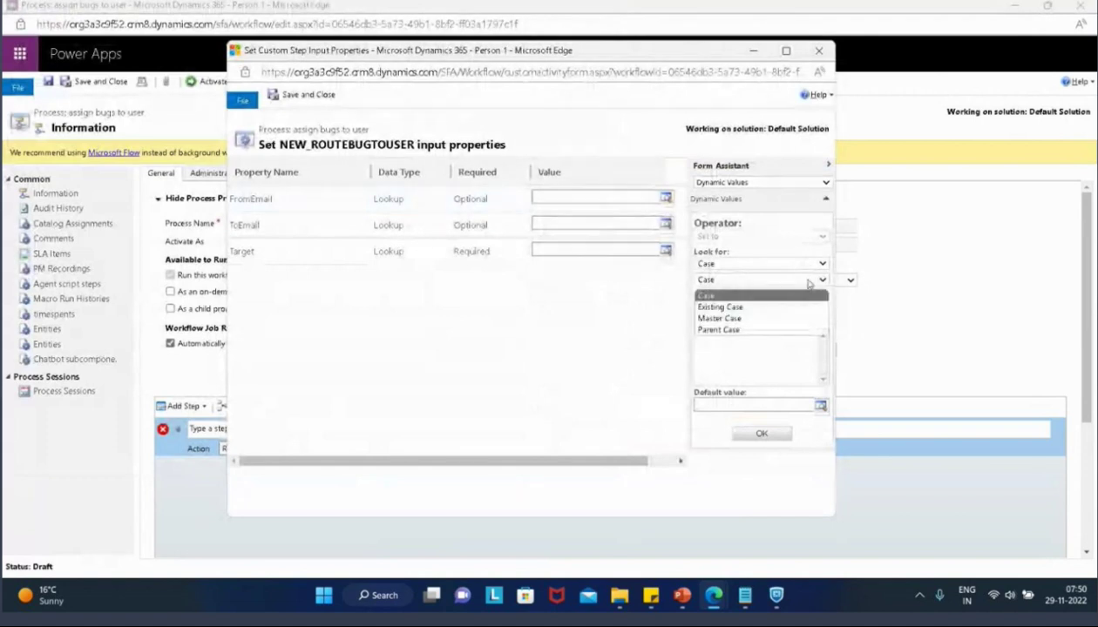
pyautogui.click(809, 281)
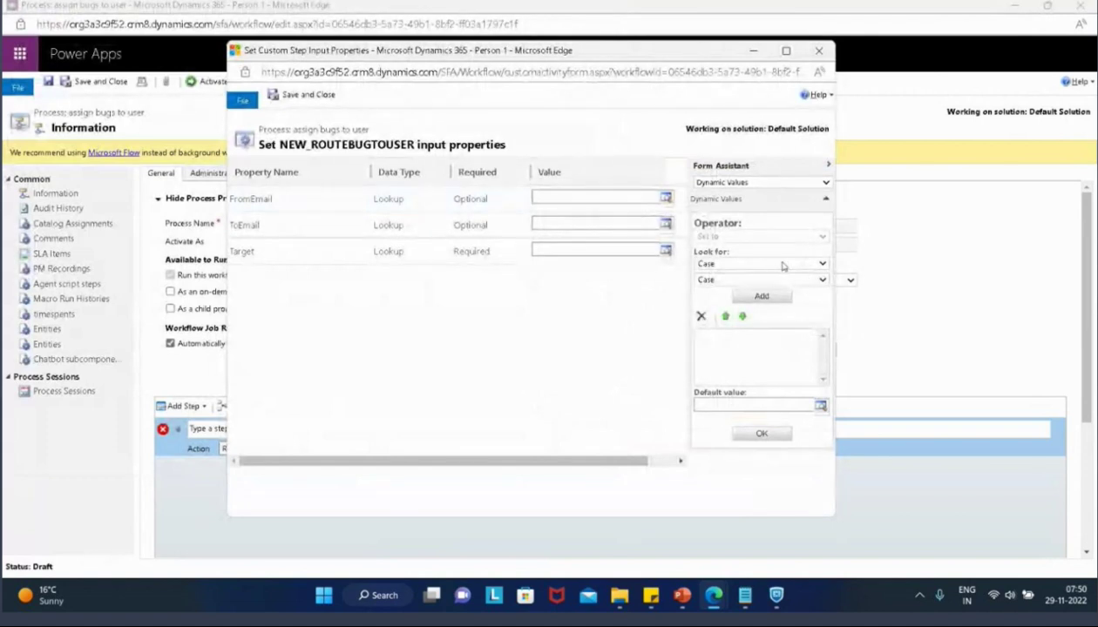
# Step: Try Process and Contact as the Look for entity, settle on Process, and maximize the window
pyautogui.click(767, 264)
pyautogui.moveTo(859, 304); pyautogui.dragTo(860, 435)
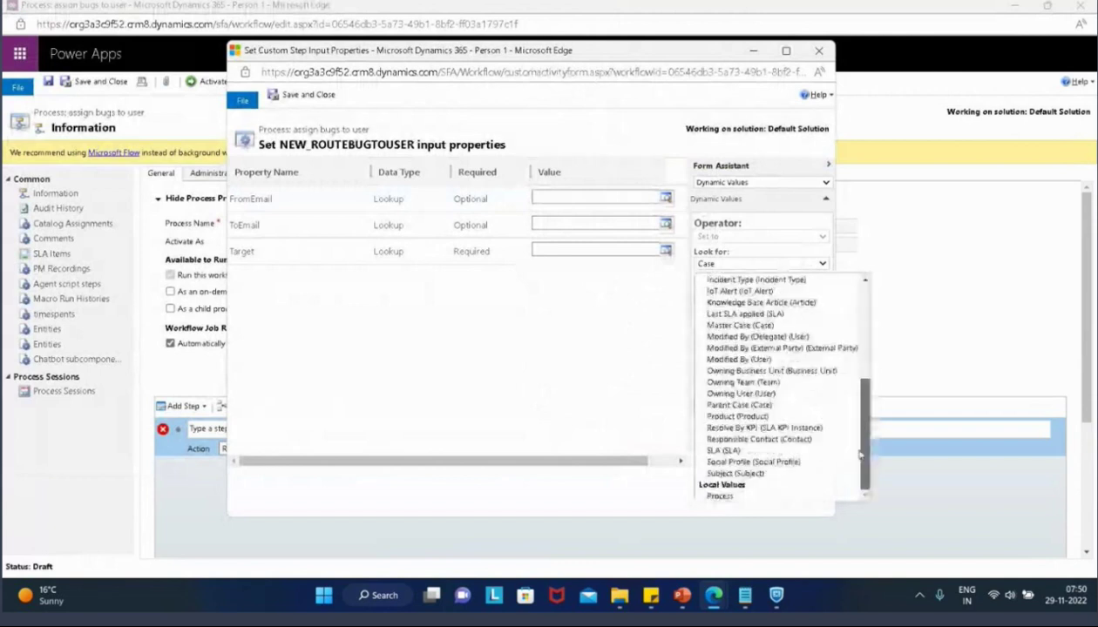
pyautogui.click(750, 498)
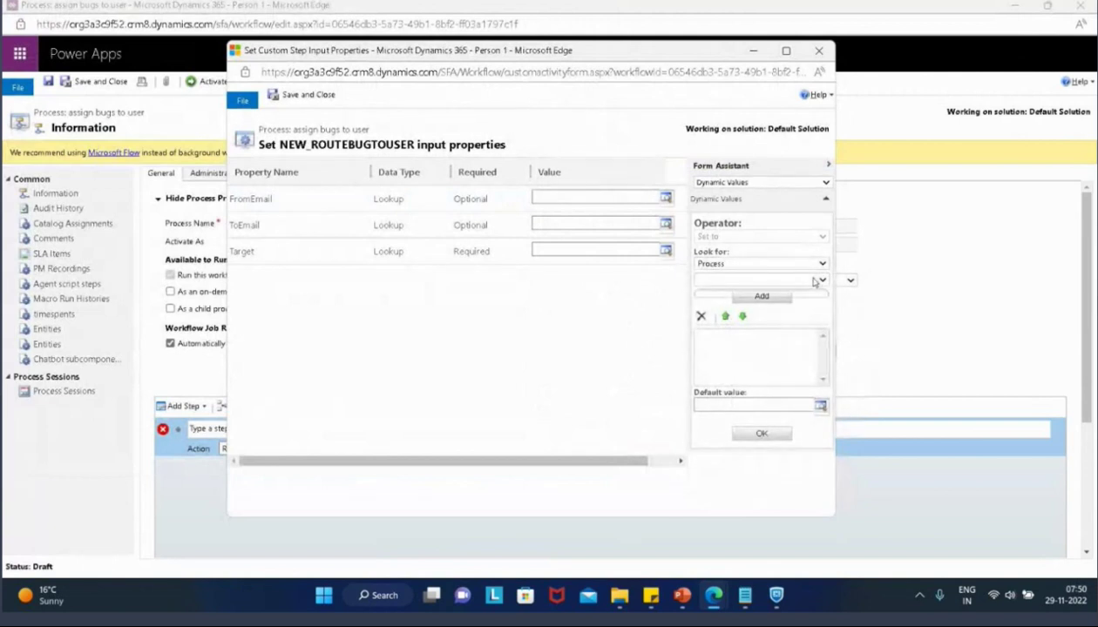
pyautogui.click(820, 264)
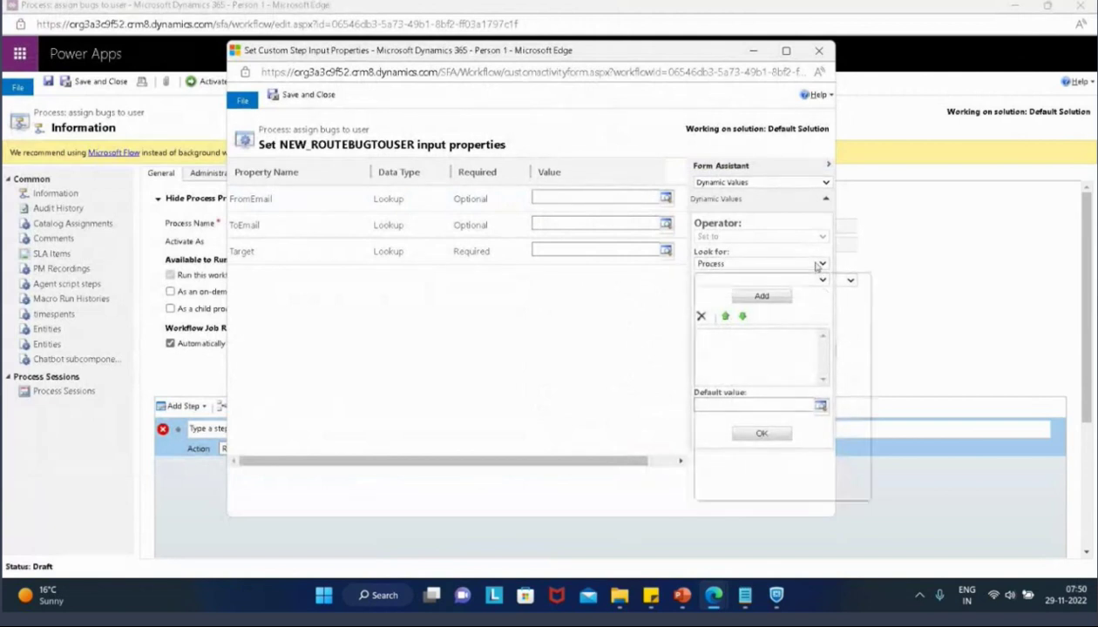
pyautogui.scroll(6, 793, 362)
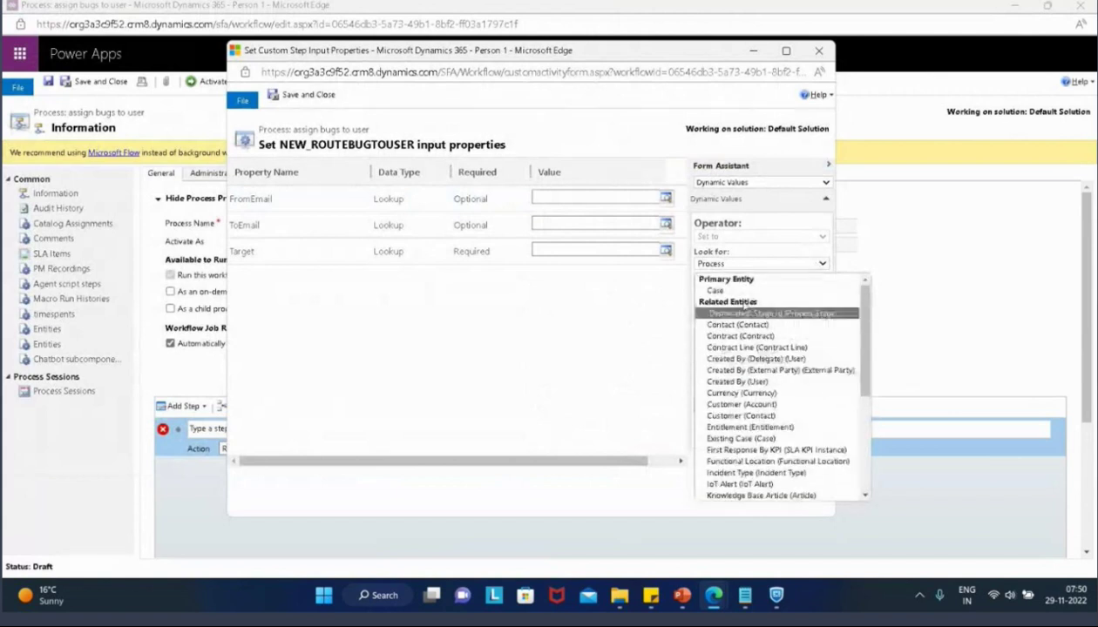
pyautogui.click(764, 326)
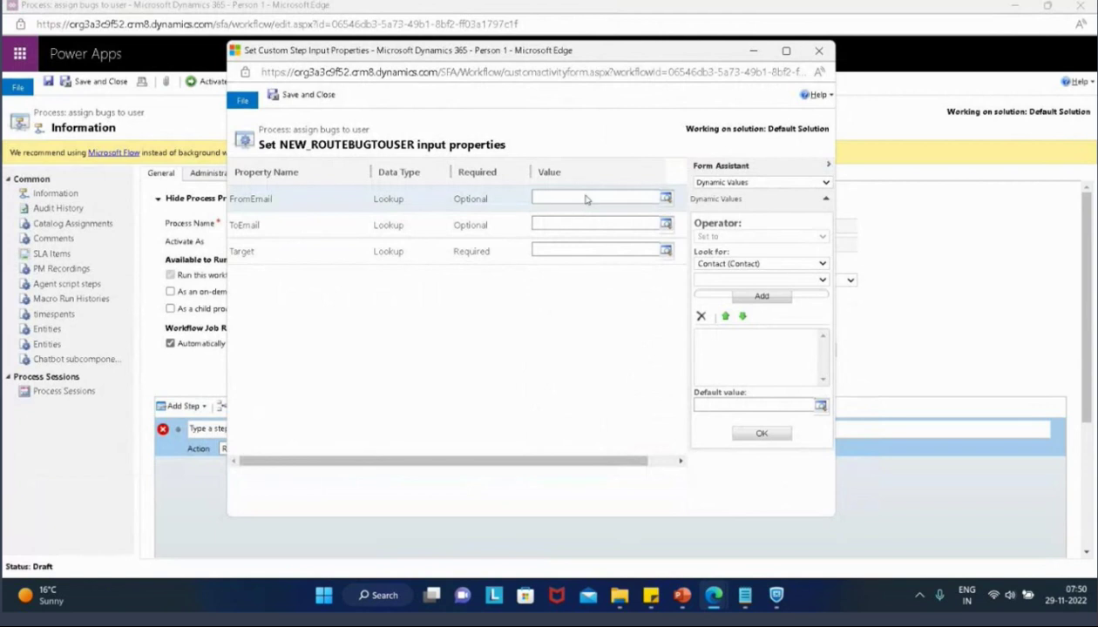
pyautogui.click(794, 267)
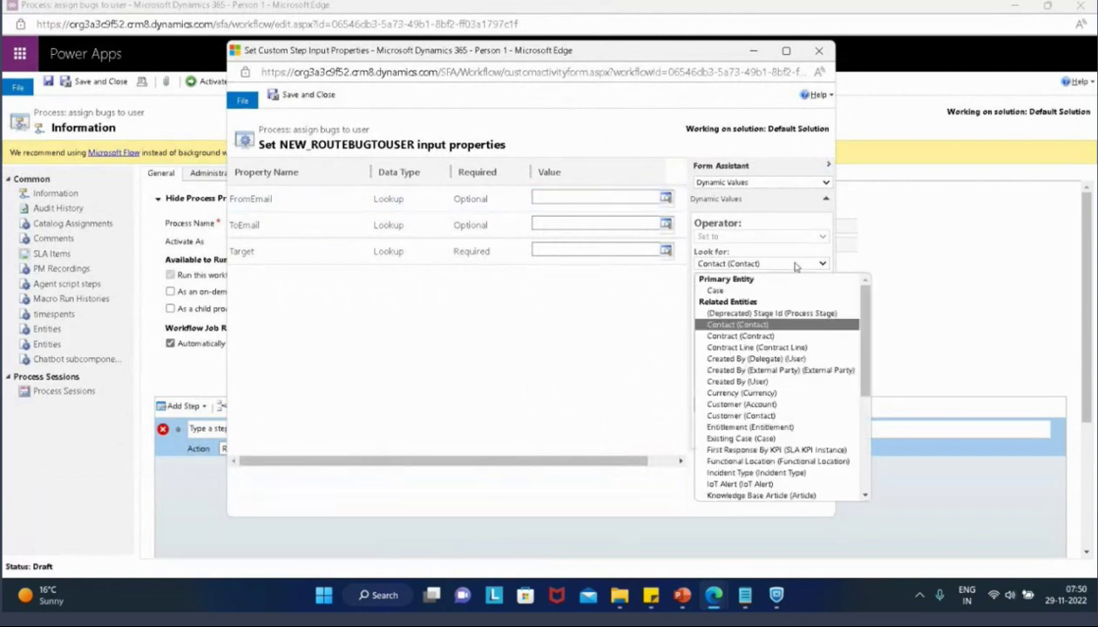
pyautogui.moveTo(865, 335)
pyautogui.mouseDown()
pyautogui.moveTo(867, 436)
pyautogui.moveTo(875, 332)
pyautogui.mouseUp()
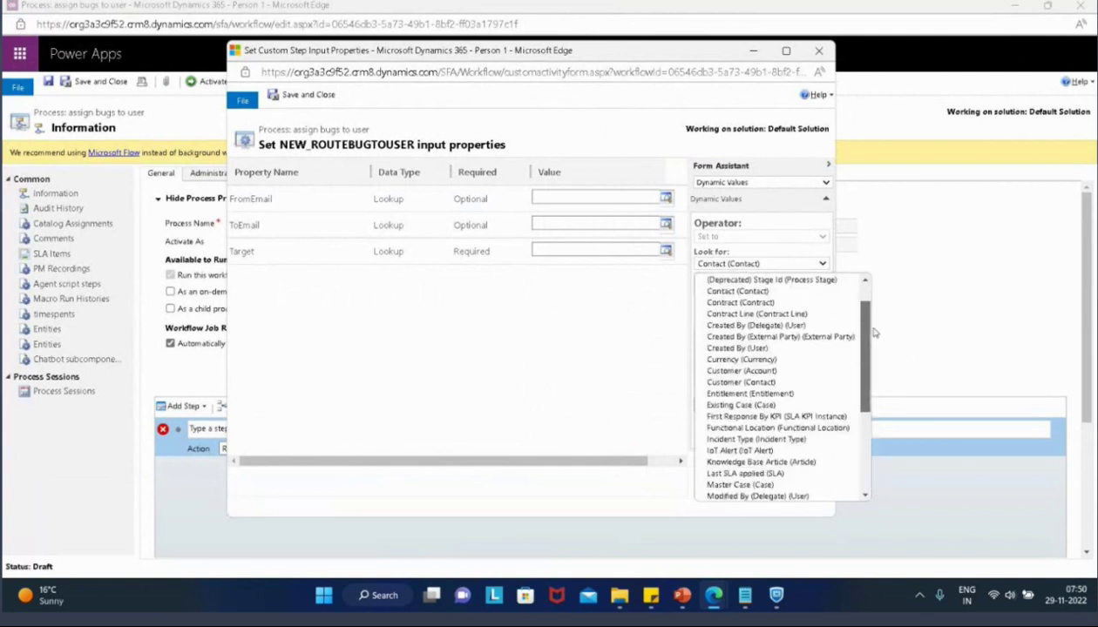
pyautogui.scroll(-5, 875, 332)
pyautogui.click(807, 366)
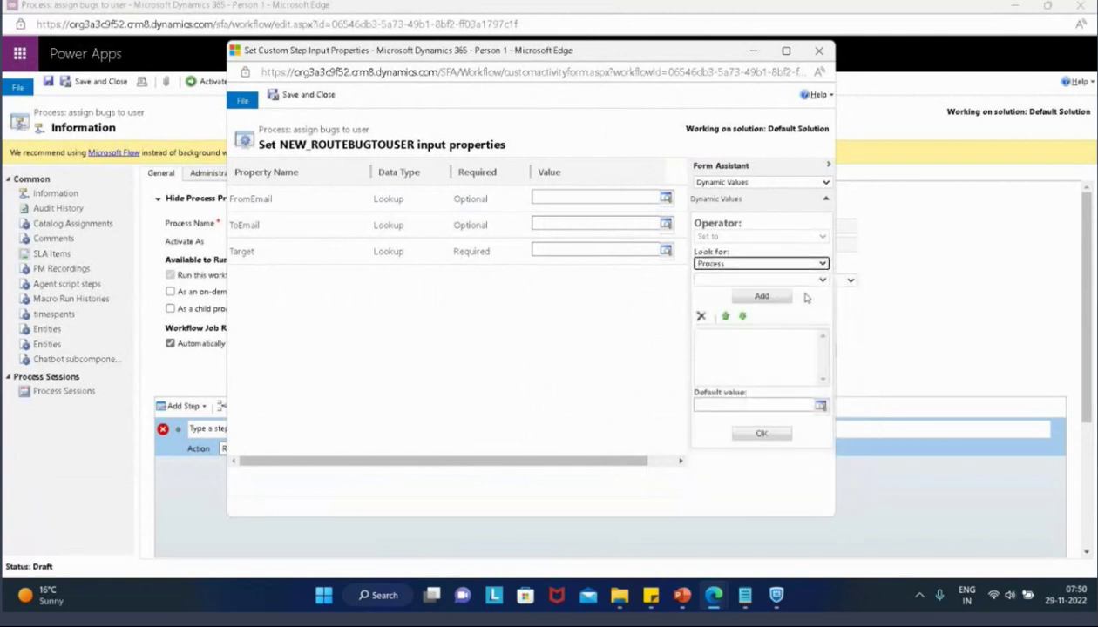
pyautogui.click(785, 51)
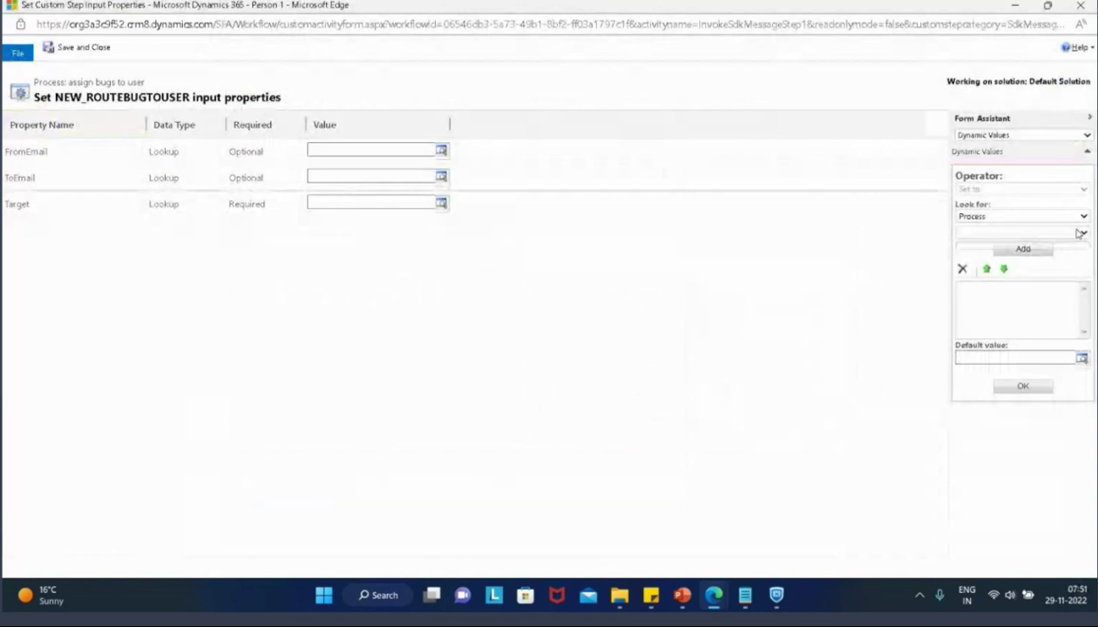
# Step: Set Look for to Owning User (User), then open and cancel the default-value record lookup
pyautogui.click(1031, 218)
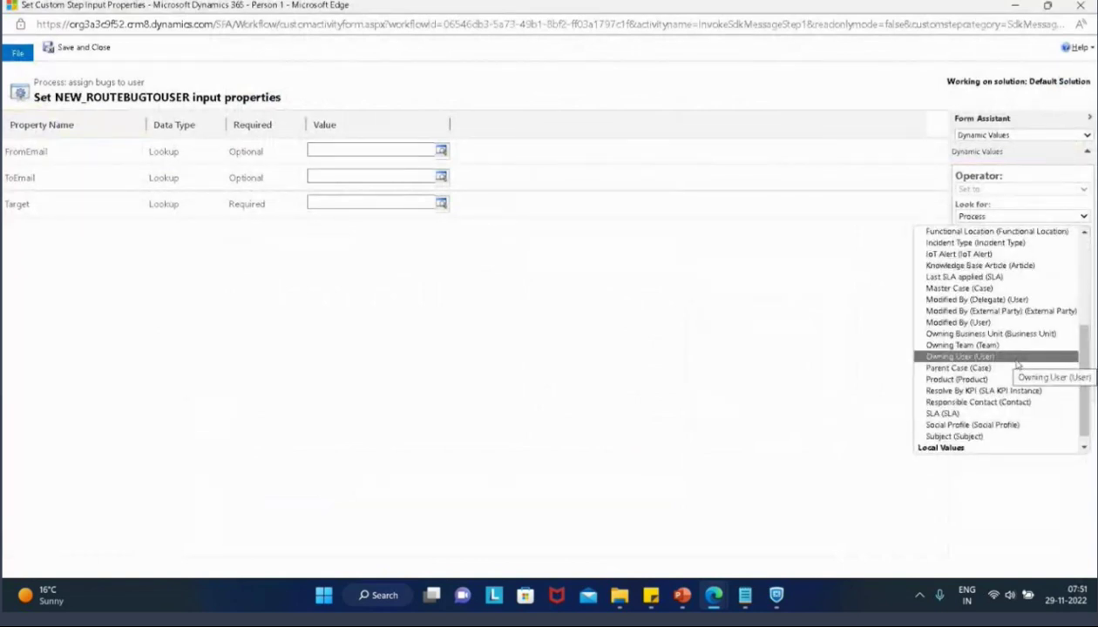
pyautogui.click(1017, 358)
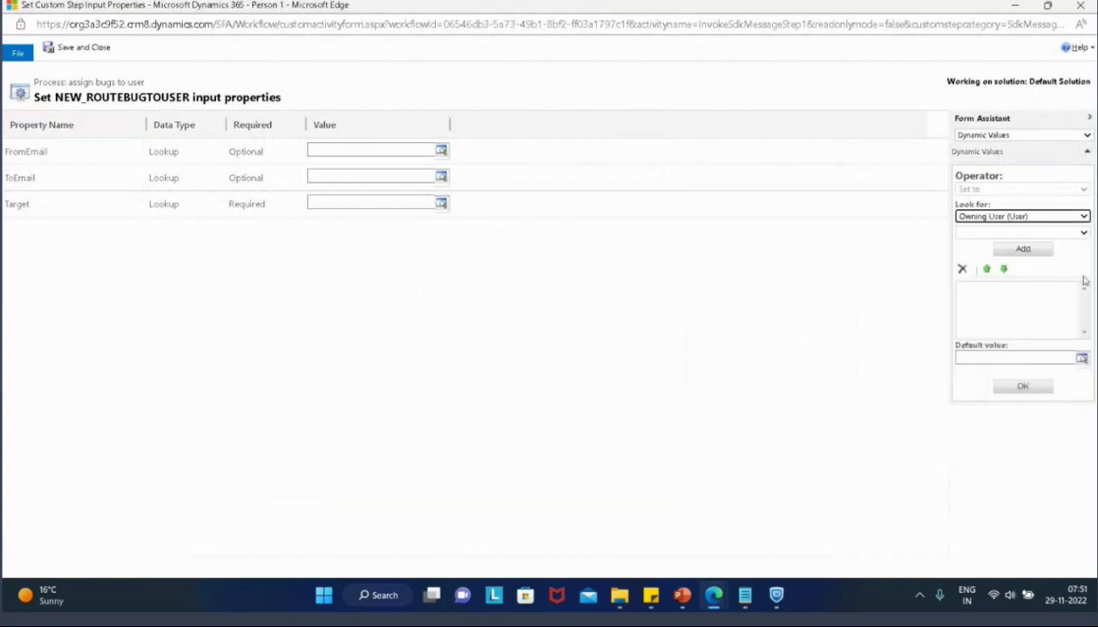
pyautogui.click(1072, 234)
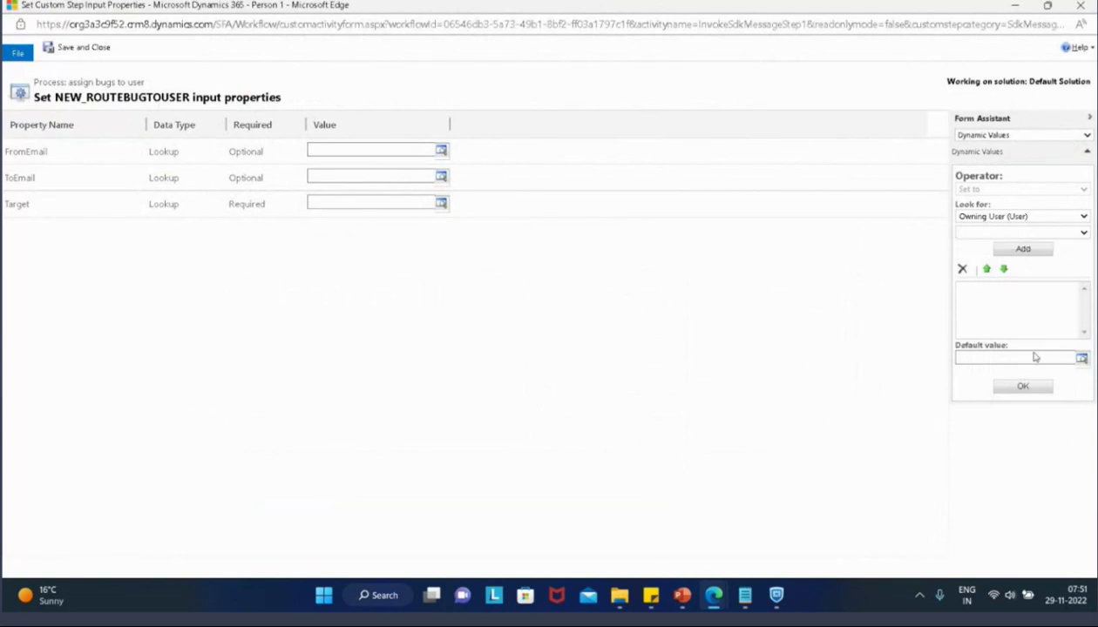
pyautogui.click(1080, 358)
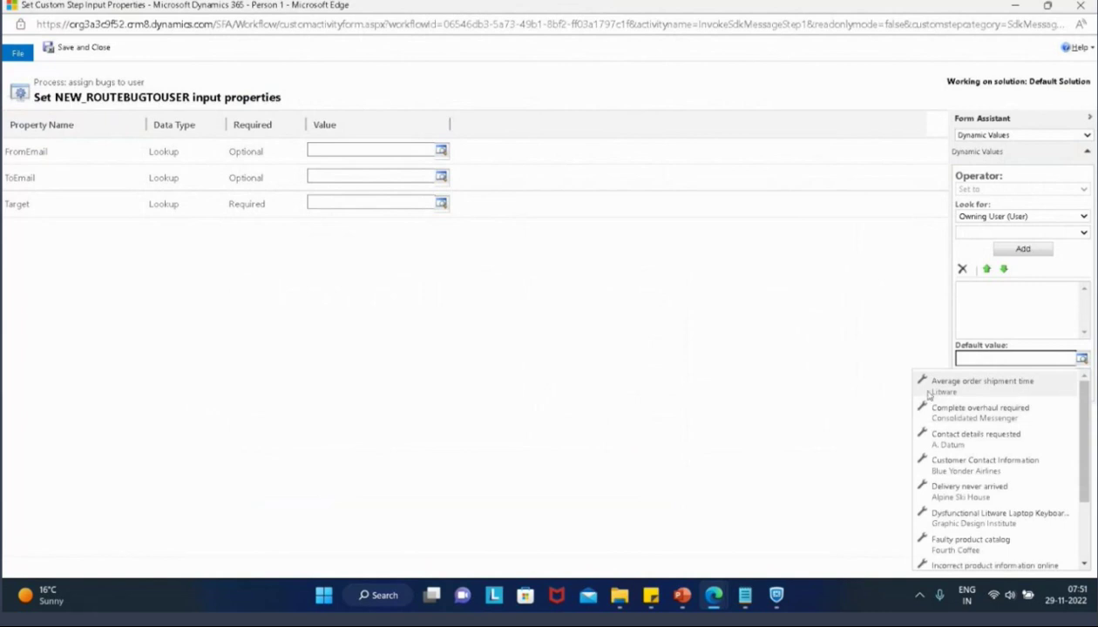
pyautogui.scroll(-3, 959, 418)
pyautogui.click(976, 552)
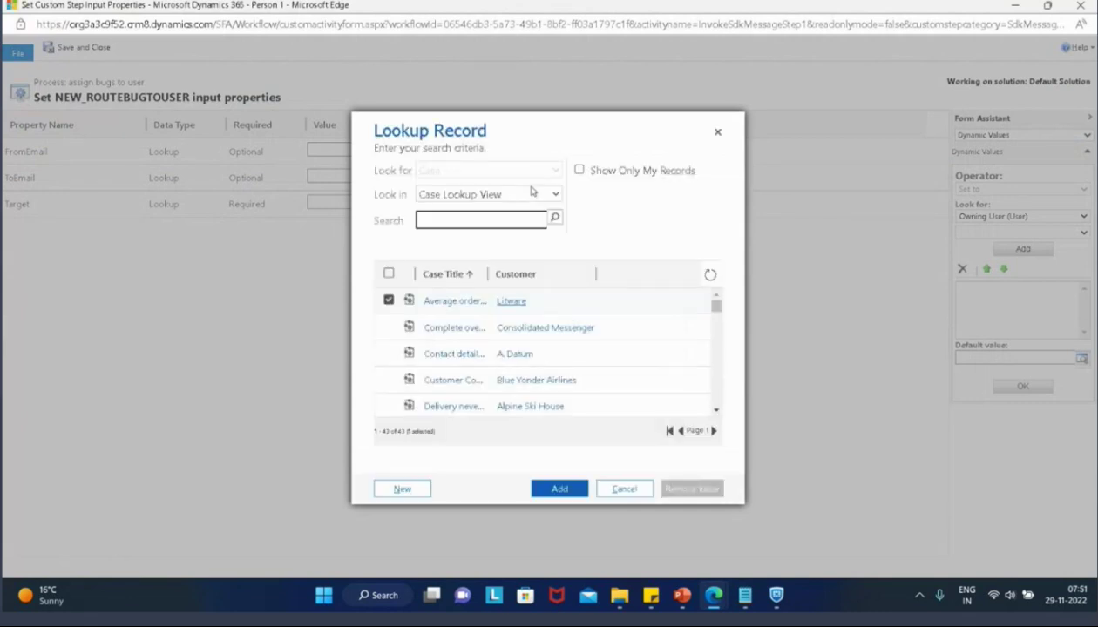
pyautogui.scroll(-1, 583, 321)
pyautogui.scroll(1, 583, 320)
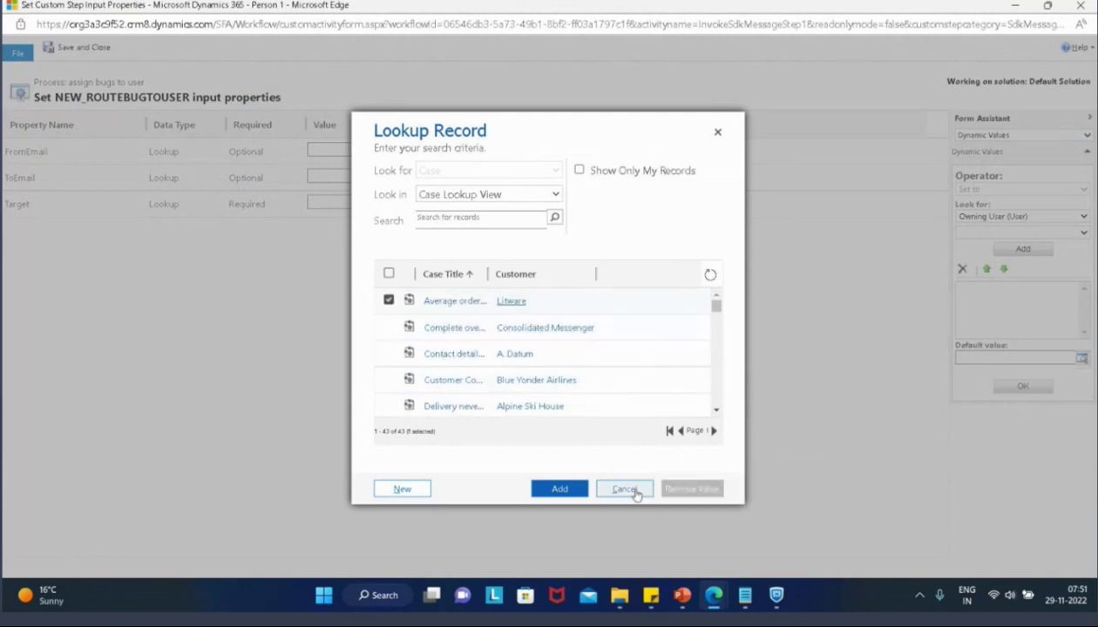
pyautogui.click(624, 489)
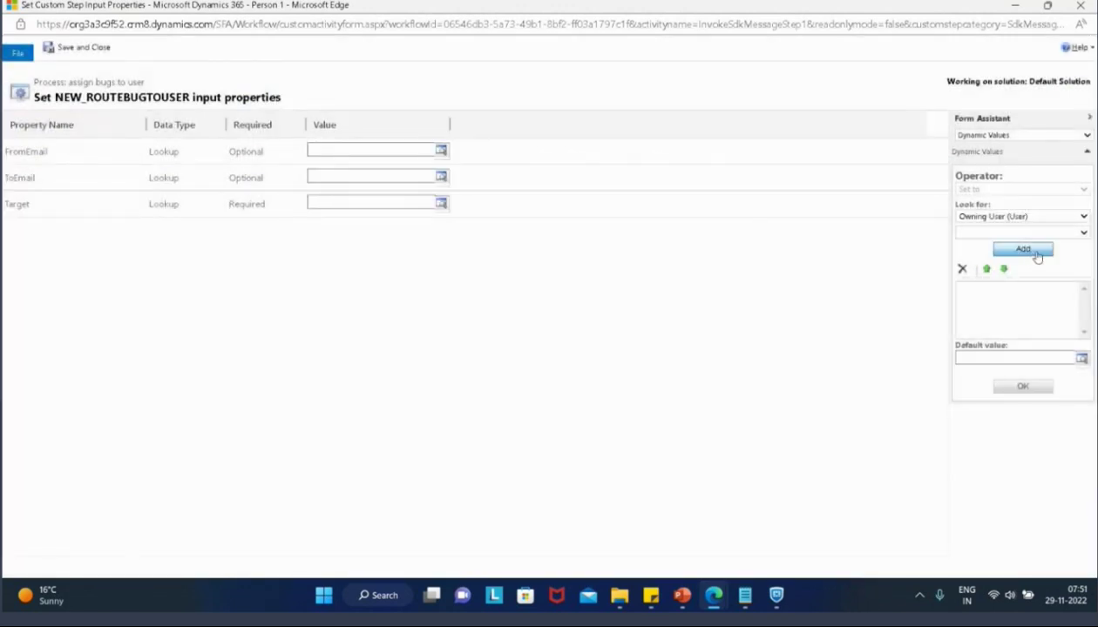
# Step: Recheck the entity list and keep Owning User (User) as the look-for entity
pyautogui.click(1063, 235)
pyautogui.click(1051, 218)
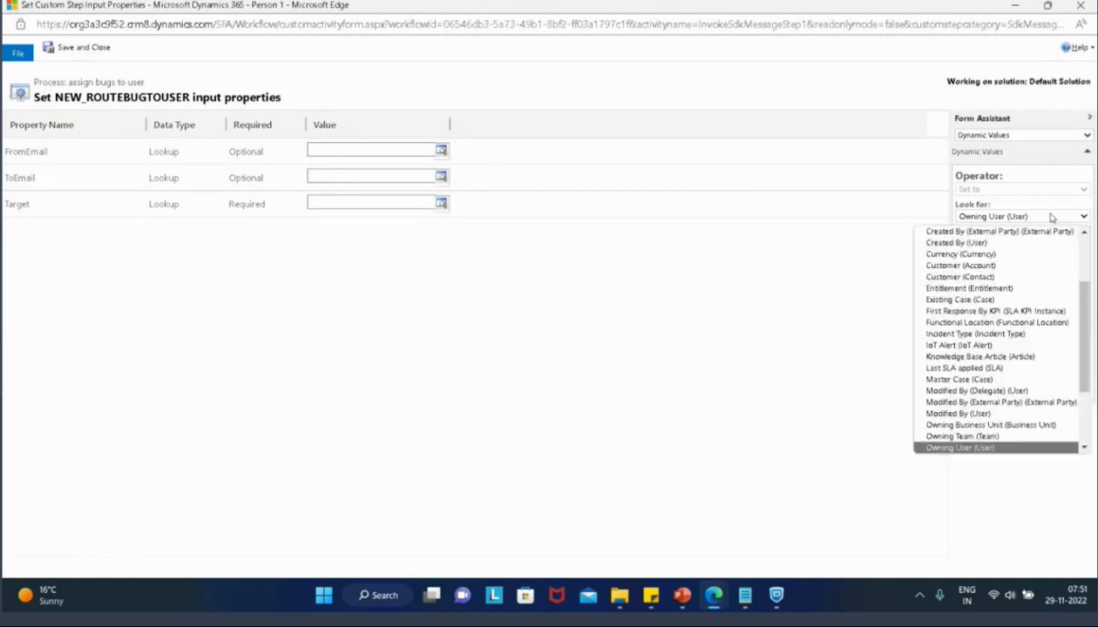
pyautogui.scroll(3, 1039, 251)
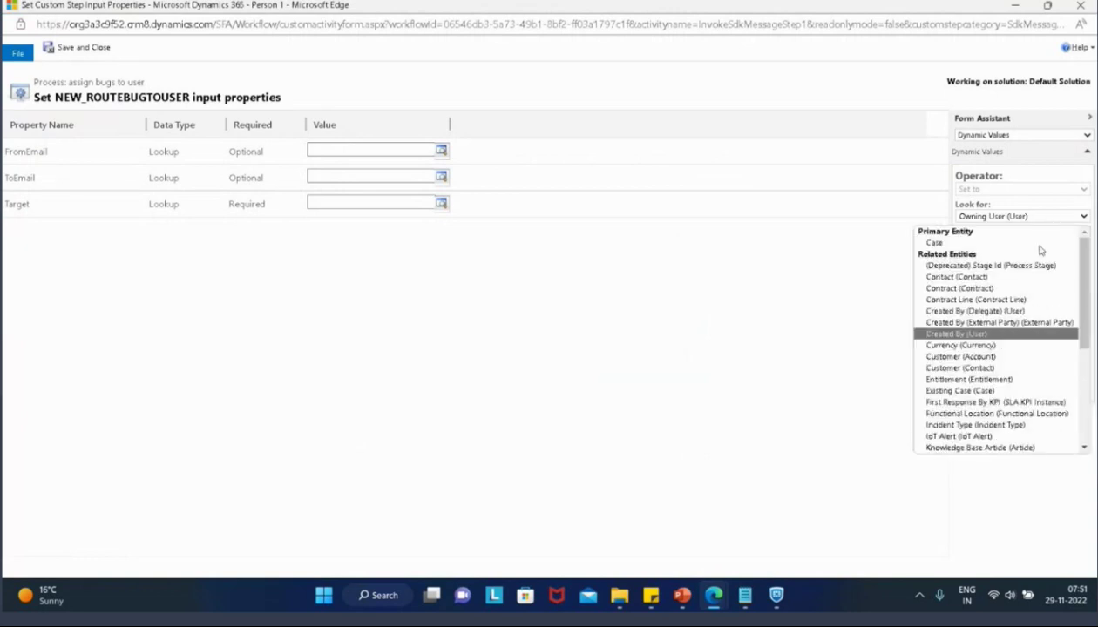
pyautogui.scroll(-1, 1040, 251)
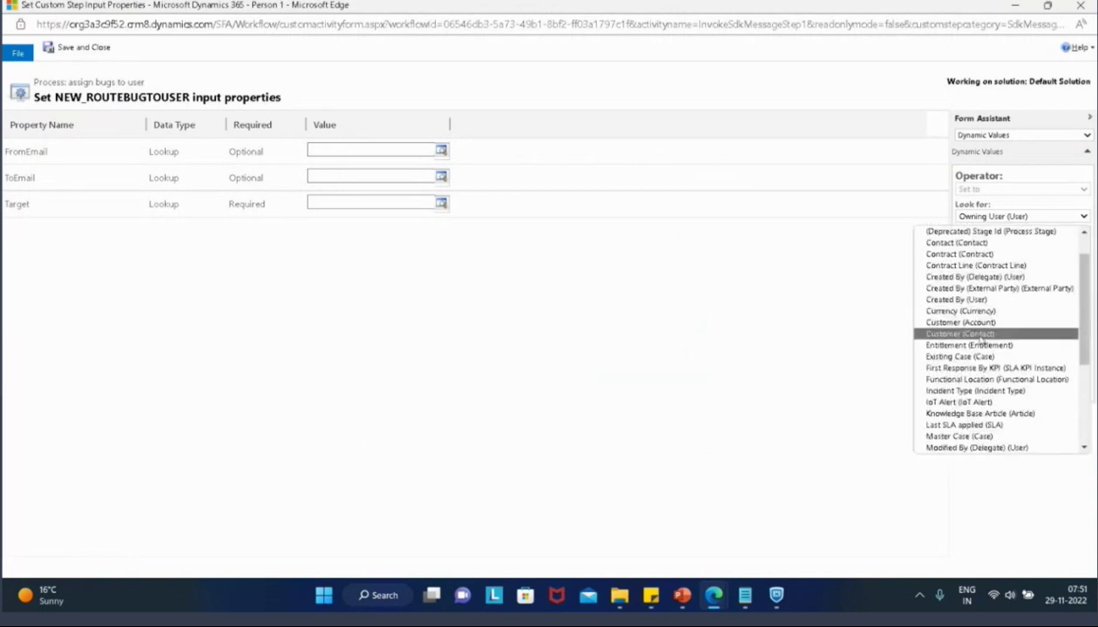
pyautogui.scroll(-3, 1036, 349)
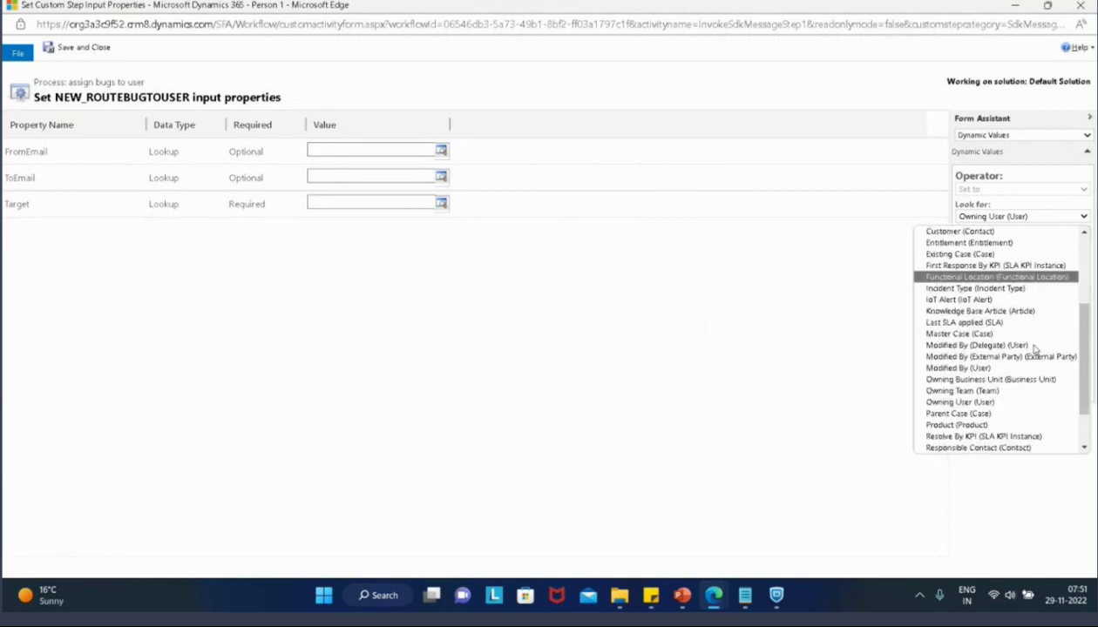
pyautogui.click(985, 404)
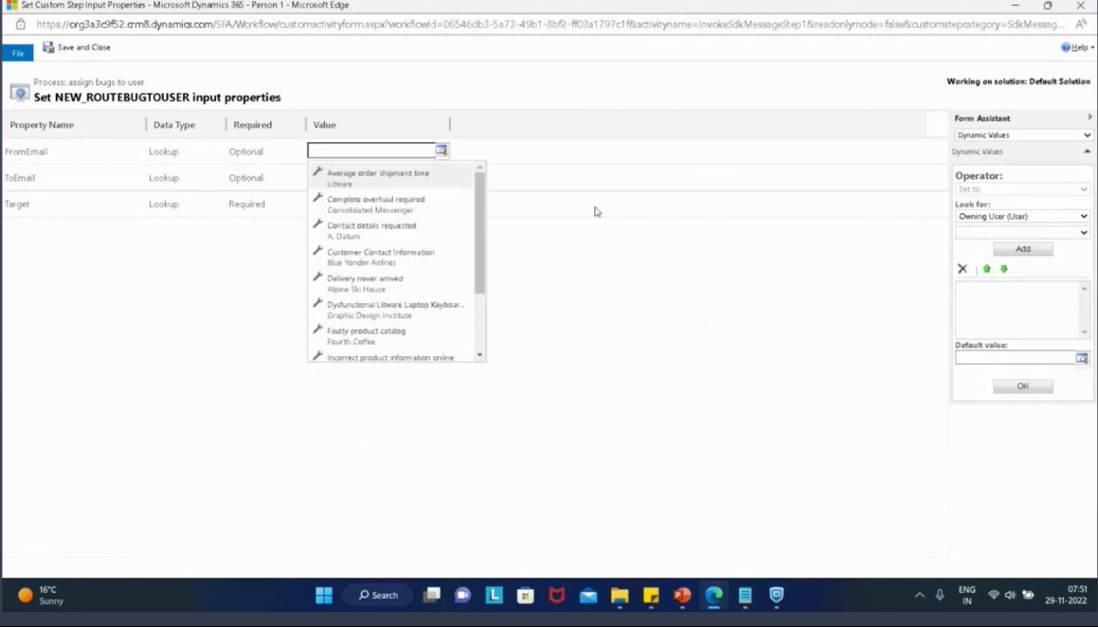
# Step: Open the full FromEmail record lookup and search by a user's name, then by '*'
pyautogui.click(368, 151)
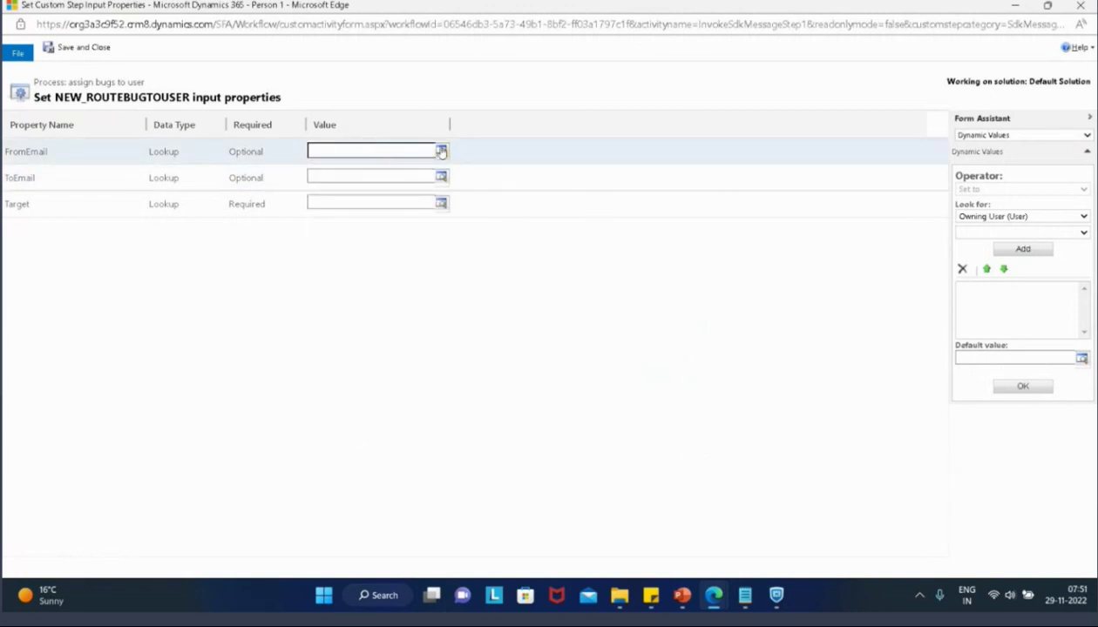
pyautogui.click(442, 153)
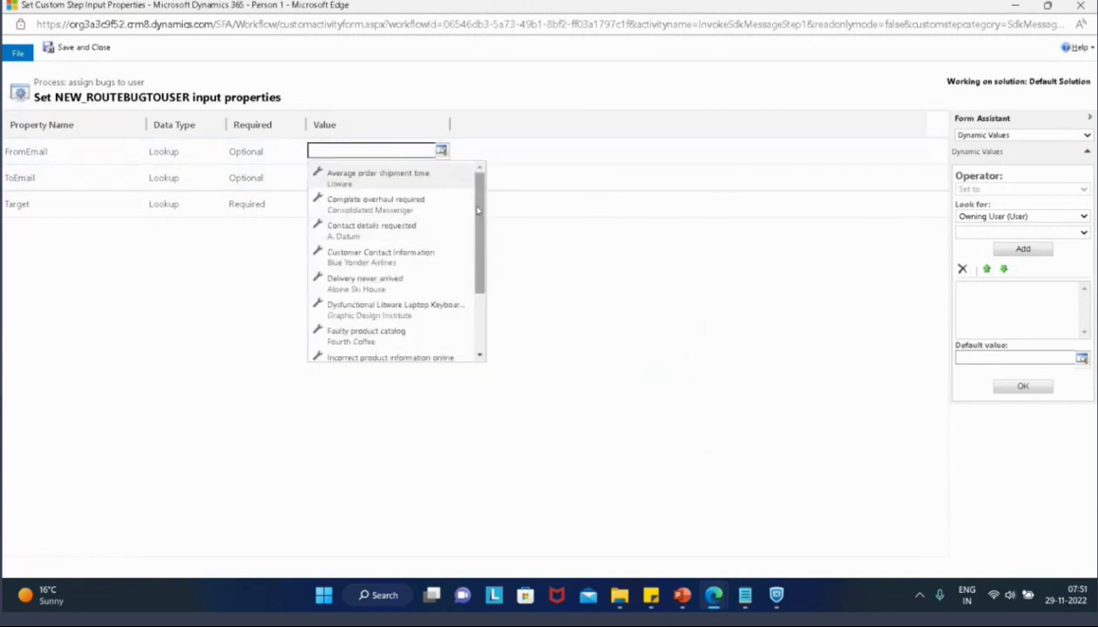
pyautogui.moveTo(482, 202); pyautogui.dragTo(488, 264)
pyautogui.click(376, 344)
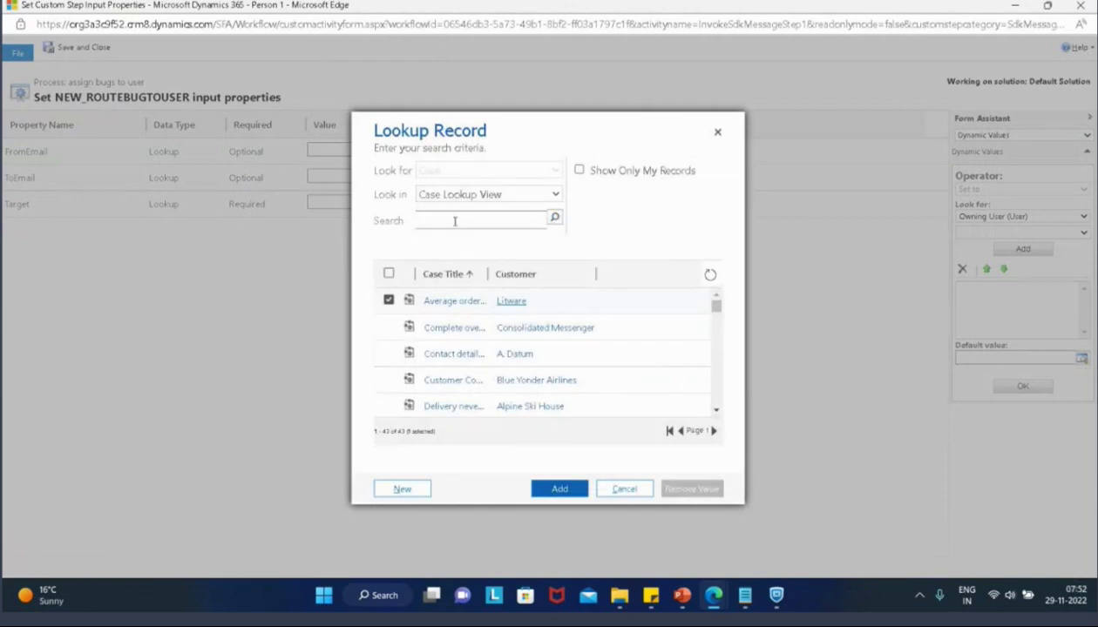
pyautogui.write('santosh')
pyautogui.press('Return')
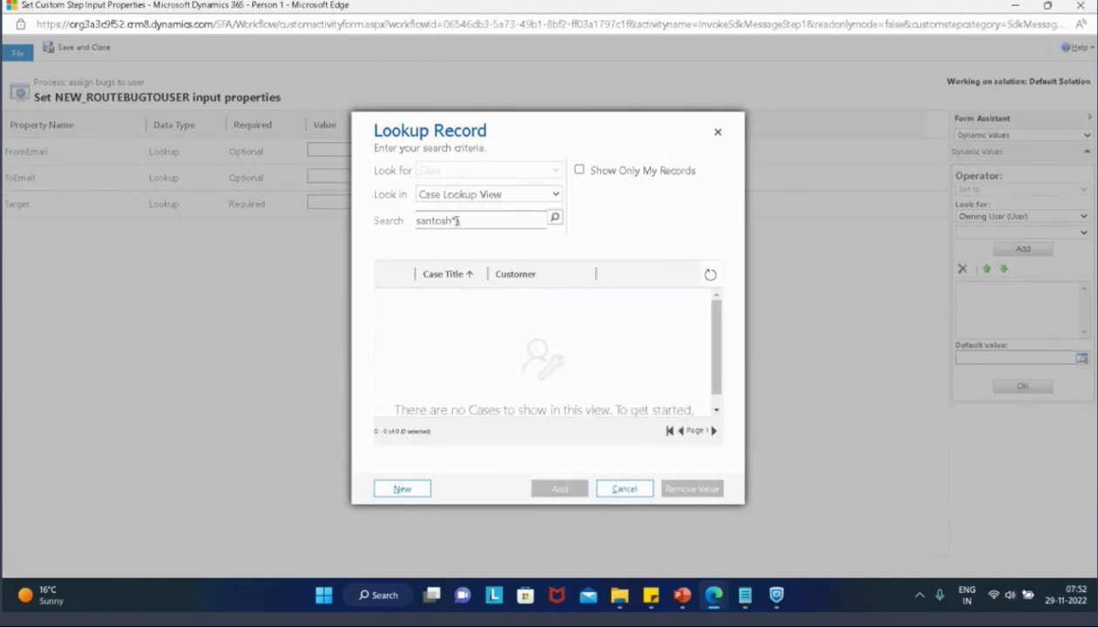
pyautogui.write('*')
pyautogui.press('Return')
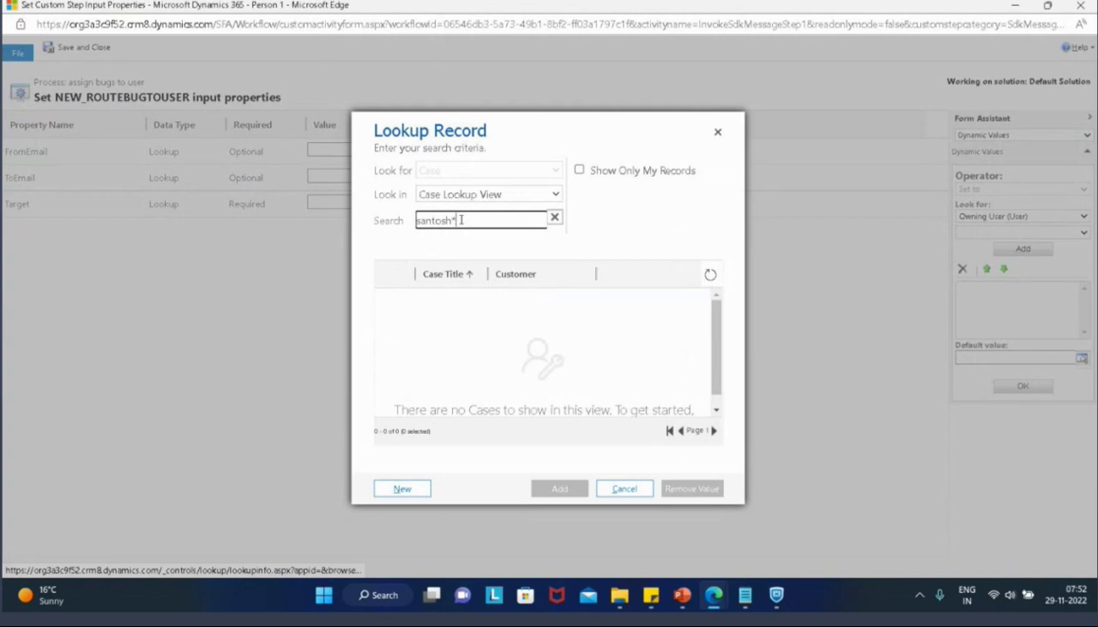
# Step: Clear the search and add the 'Contact details requested' case as the FromEmail value
pyautogui.press('BackSpace')
pyautogui.press('BackSpace')
pyautogui.press('BackSpace')
pyautogui.press('BackSpace')
pyautogui.press('BackSpace')
pyautogui.press('BackSpace')
pyautogui.press('BackSpace')
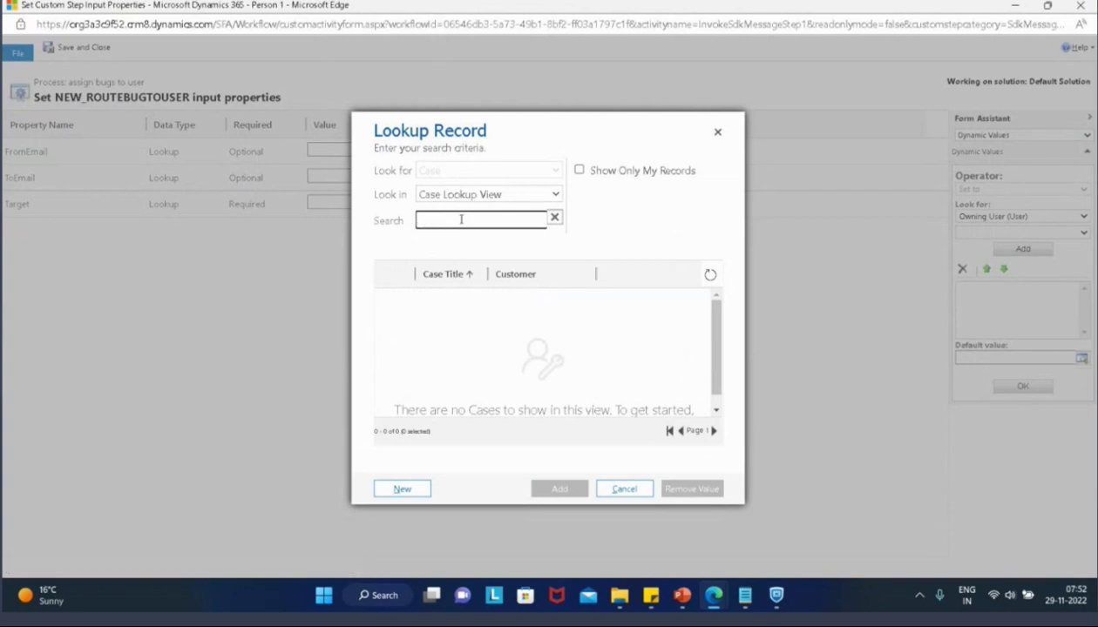
pyautogui.click(554, 218)
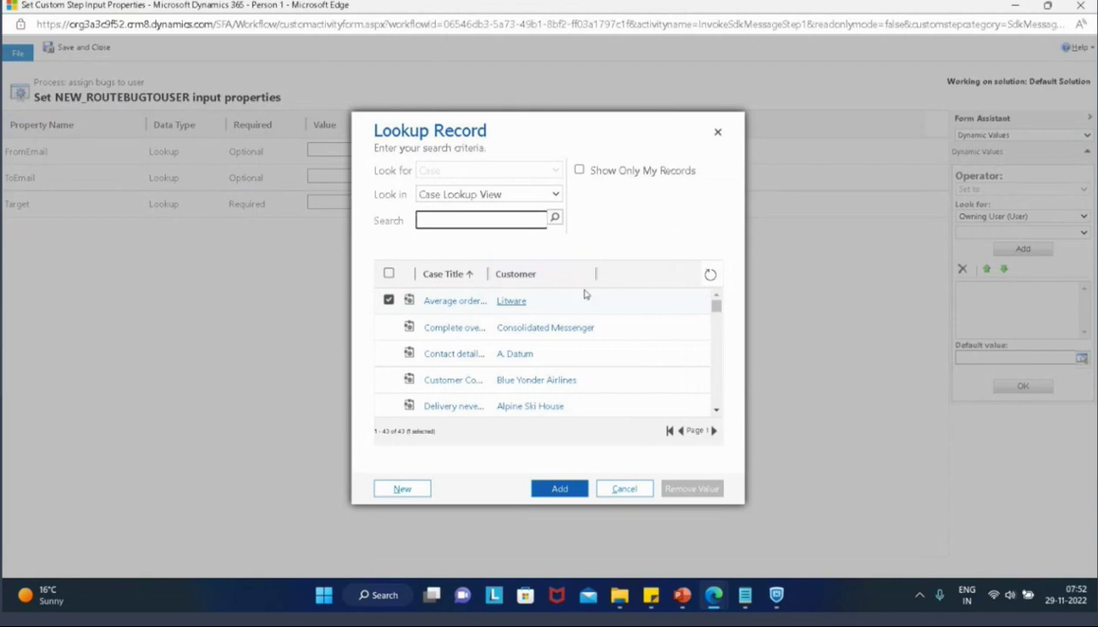
pyautogui.click(389, 353)
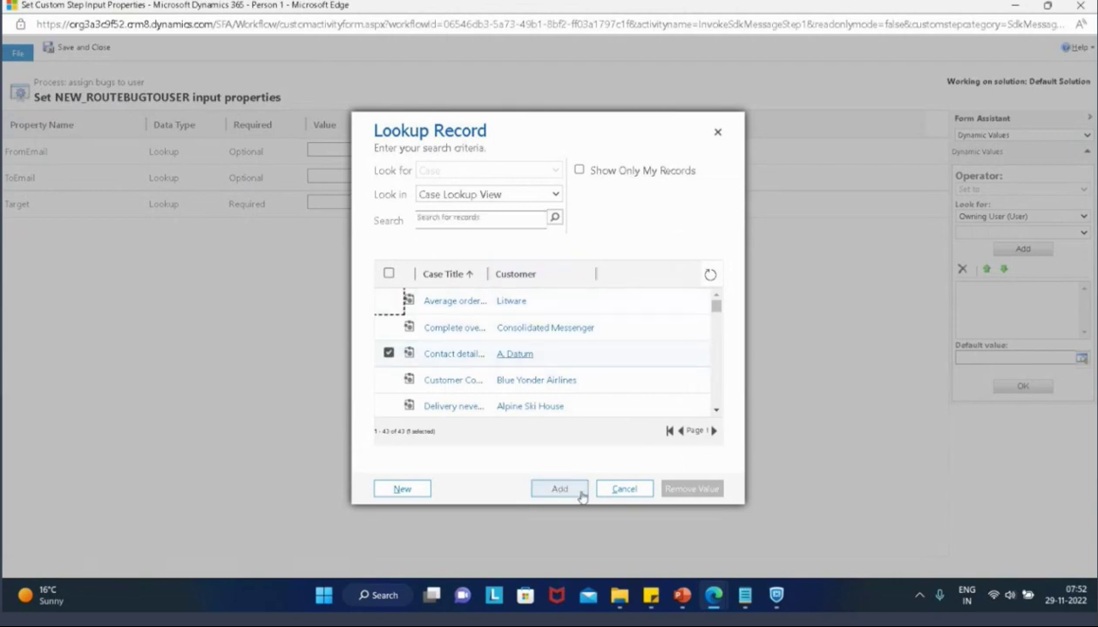
pyautogui.click(557, 489)
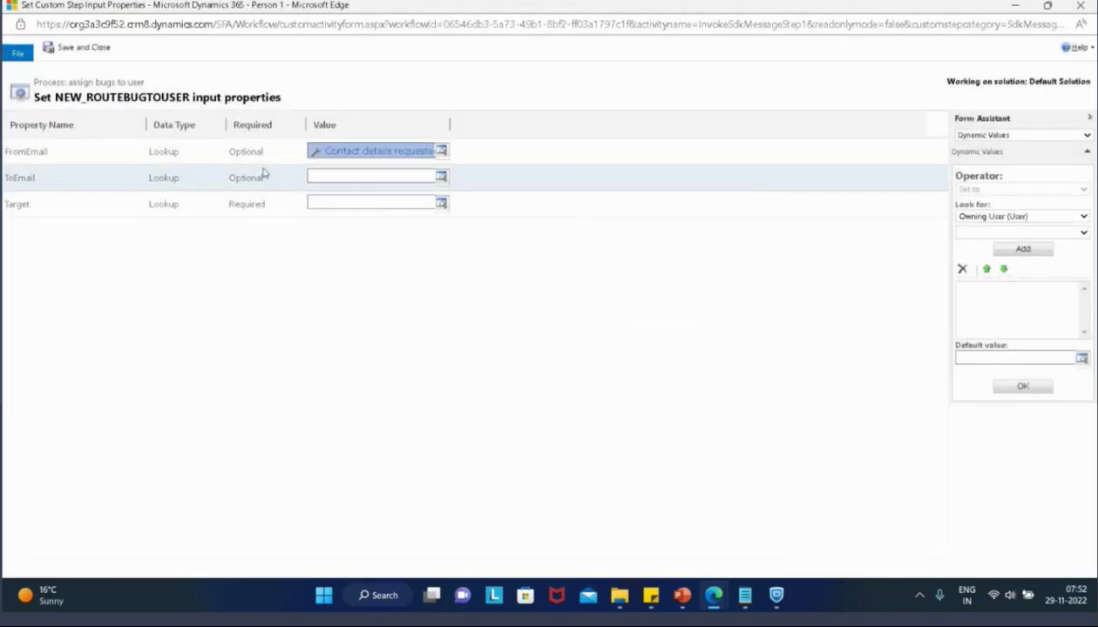
pyautogui.click(331, 177)
# Step: Insert the dynamic value Case(Case) into ToEmail via the Form Assistant
pyautogui.click(1036, 218)
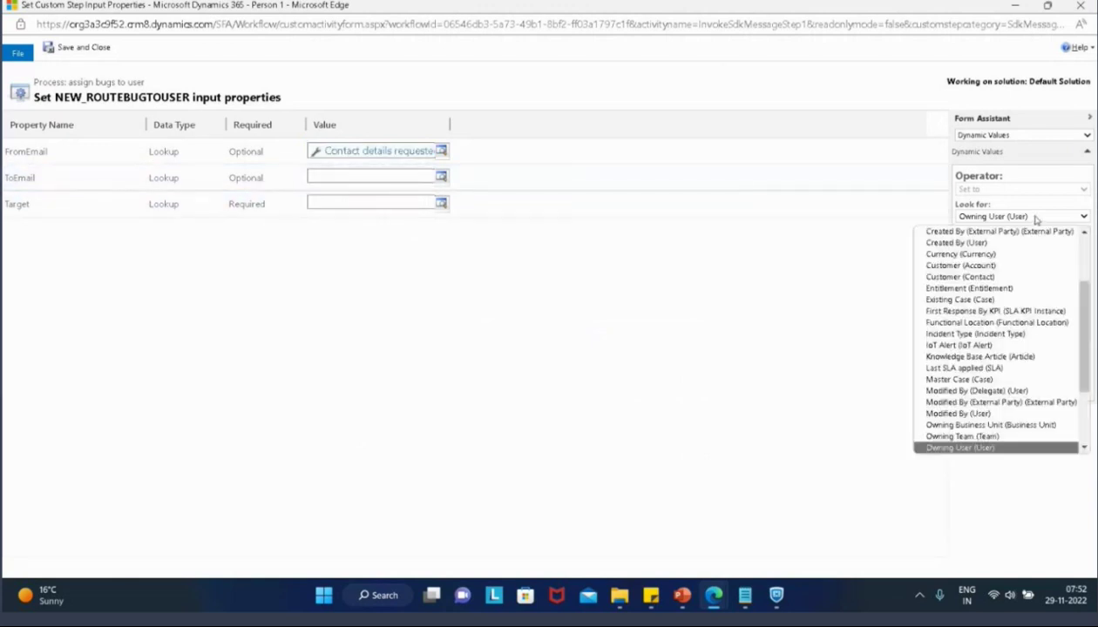
pyautogui.scroll(5, 1037, 262)
pyautogui.click(1037, 244)
pyautogui.click(1075, 232)
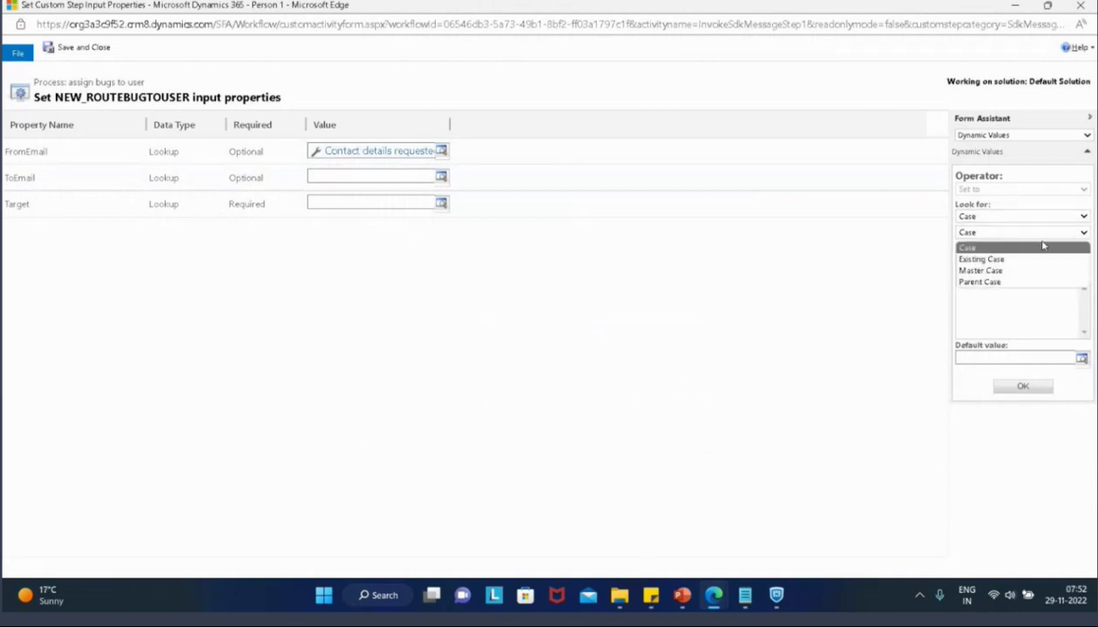
pyautogui.click(1043, 247)
pyautogui.click(1023, 249)
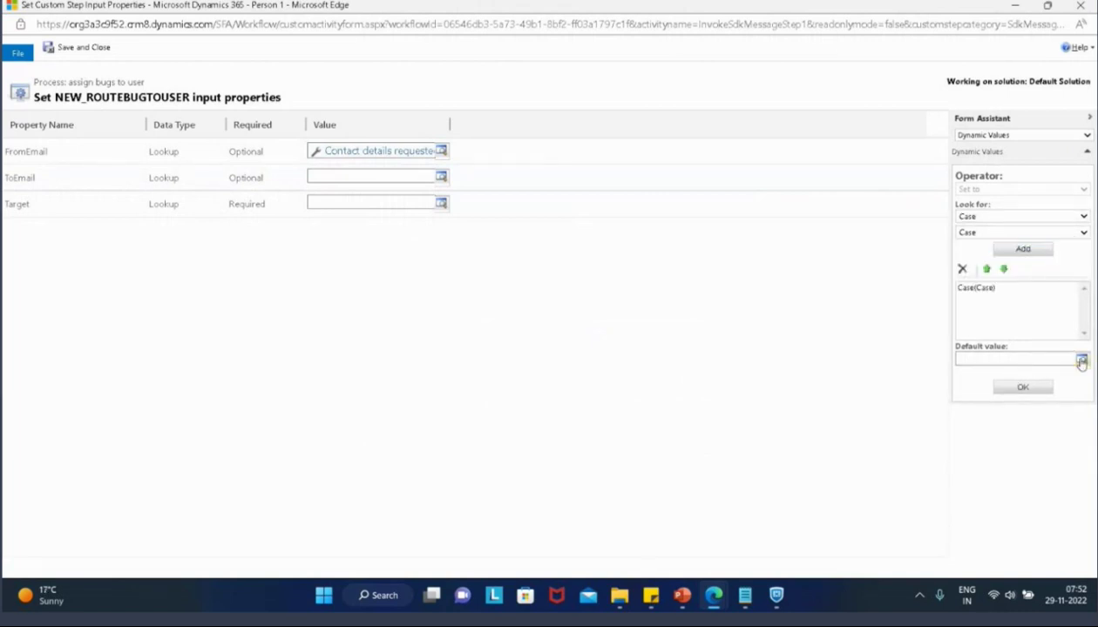
pyautogui.click(1023, 387)
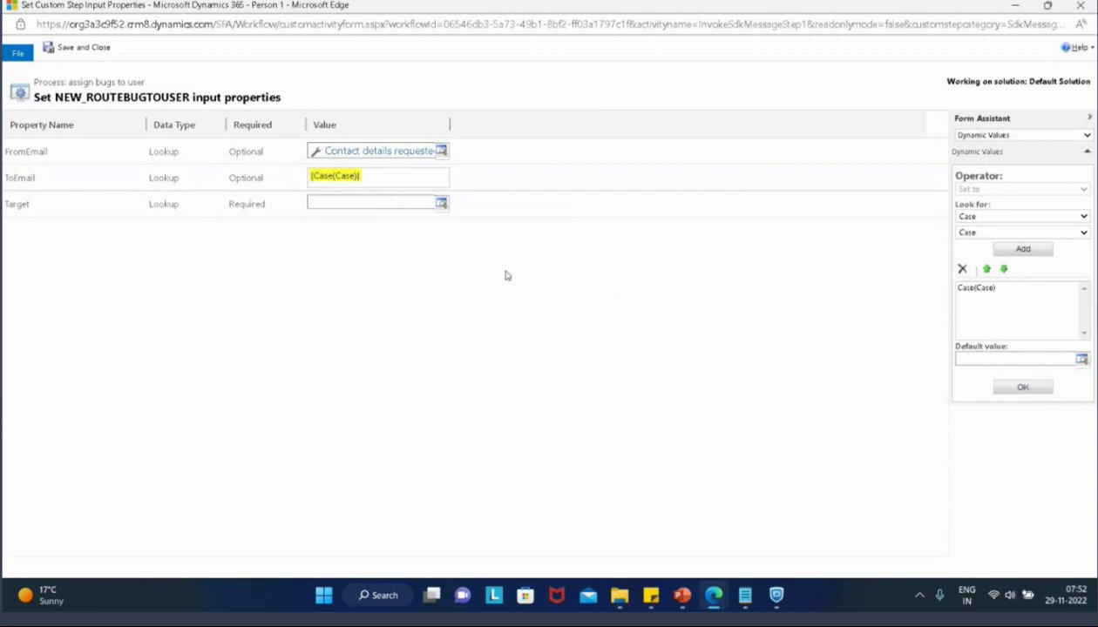
# Step: After the missing-Target warning, set Target to the 'Item defective' case and save the properties
pyautogui.click(356, 203)
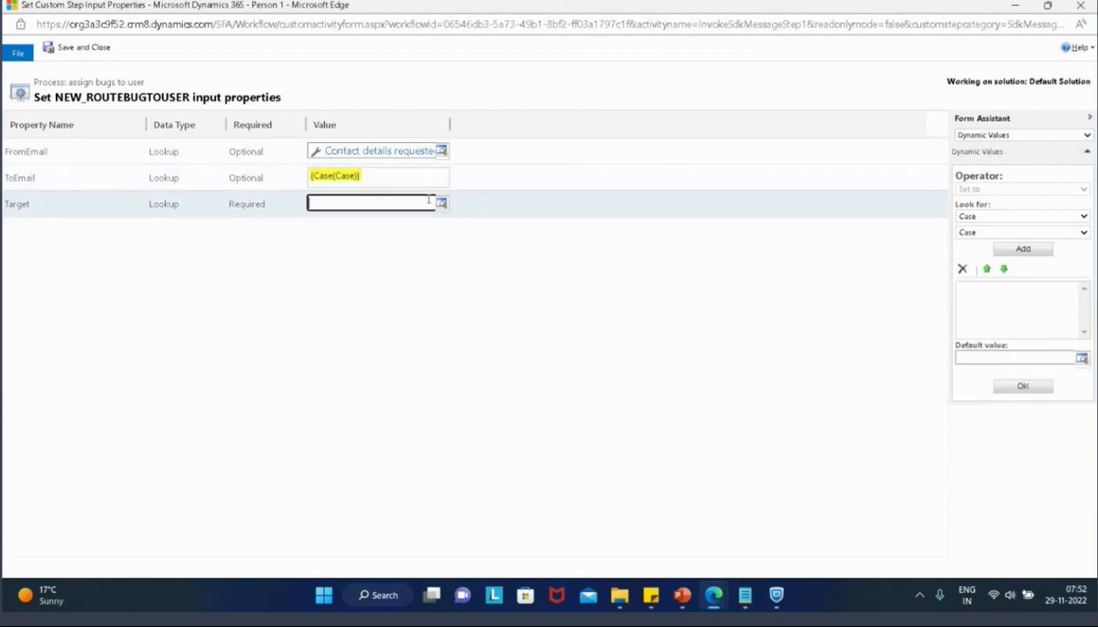
pyautogui.click(81, 50)
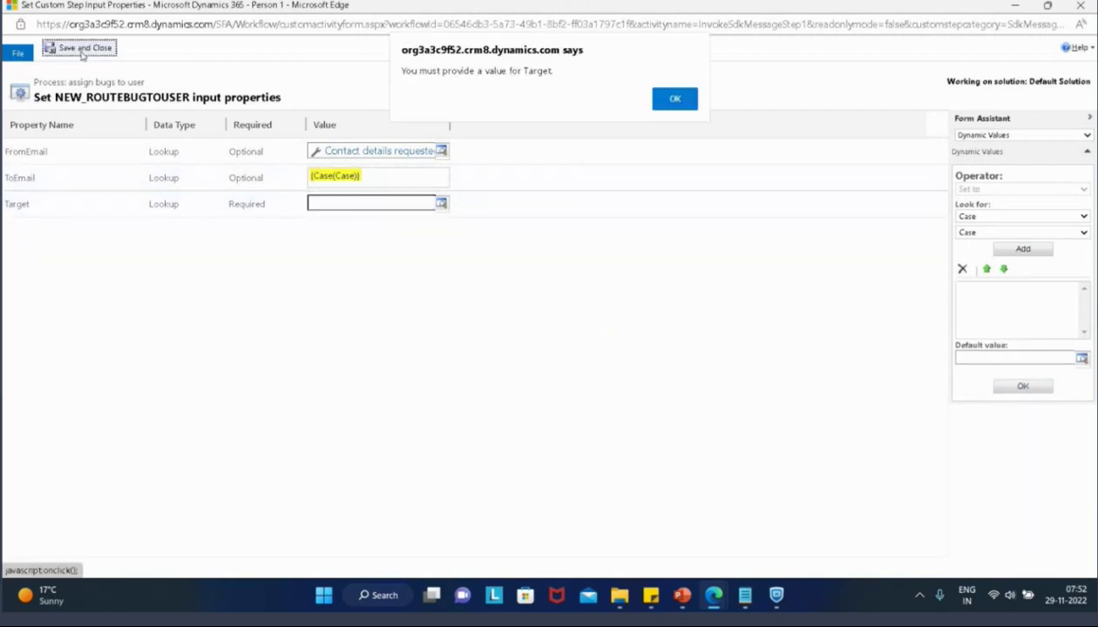
pyautogui.click(672, 99)
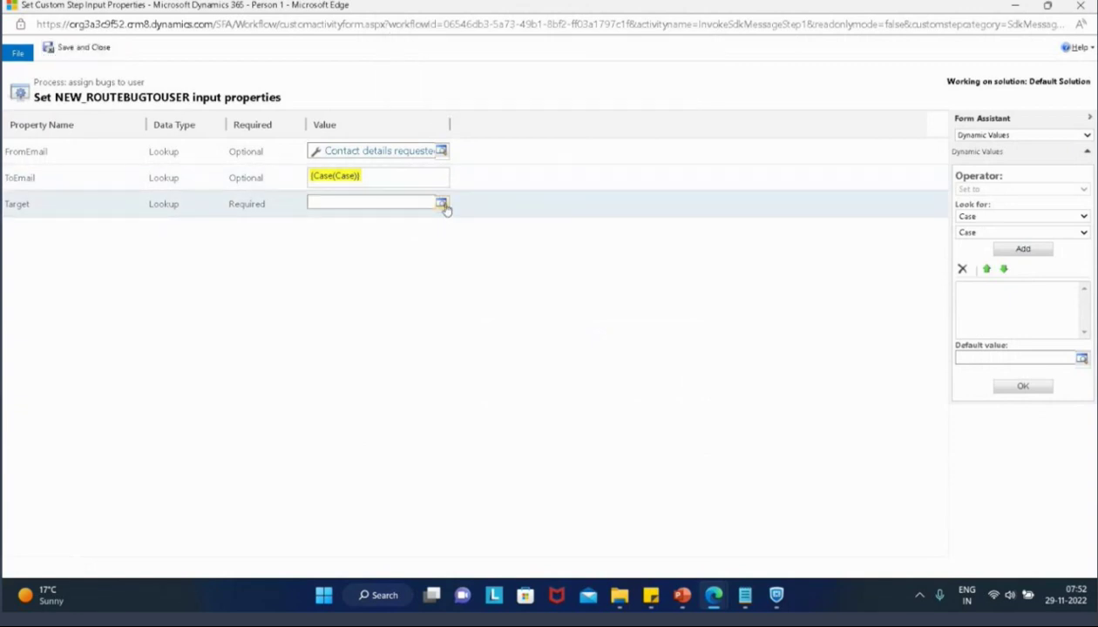
pyautogui.click(441, 204)
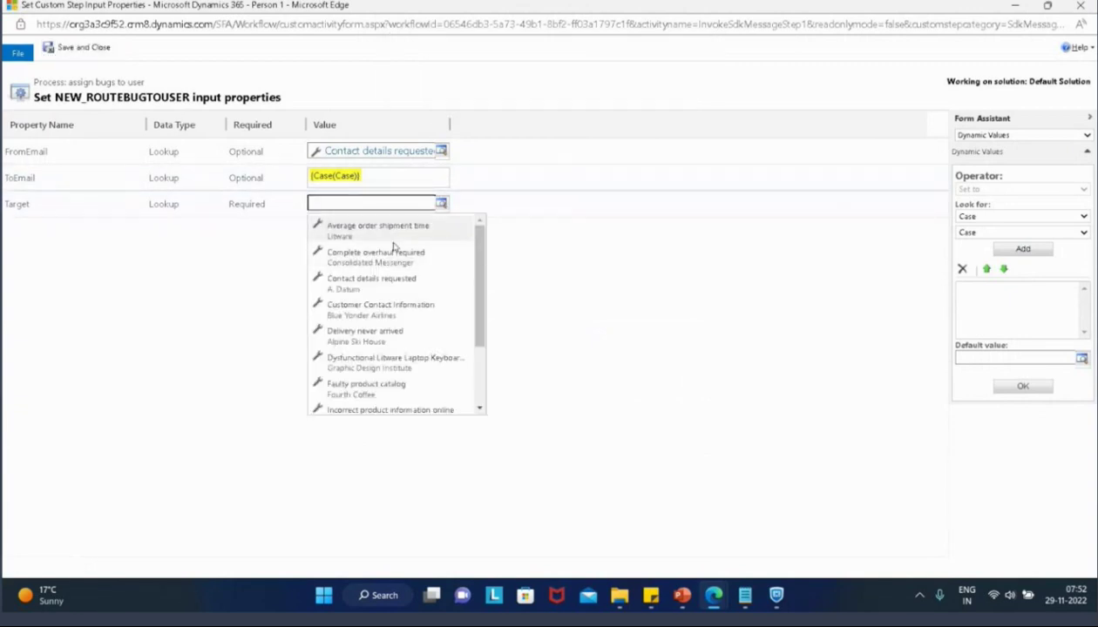
pyautogui.scroll(-3, 394, 248)
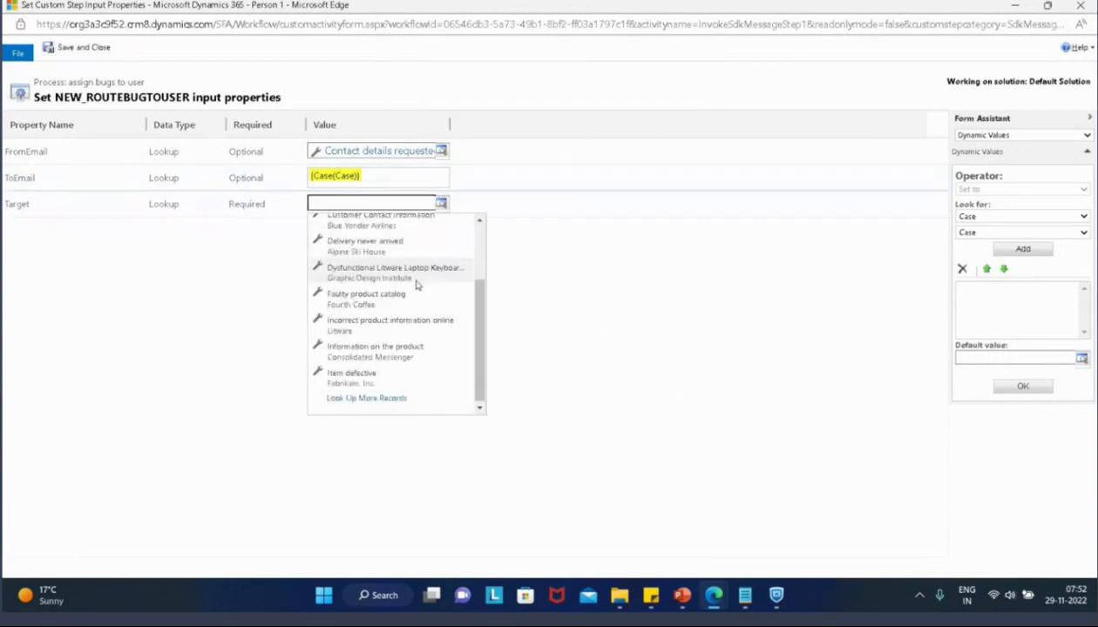
pyautogui.click(396, 369)
pyautogui.click(85, 48)
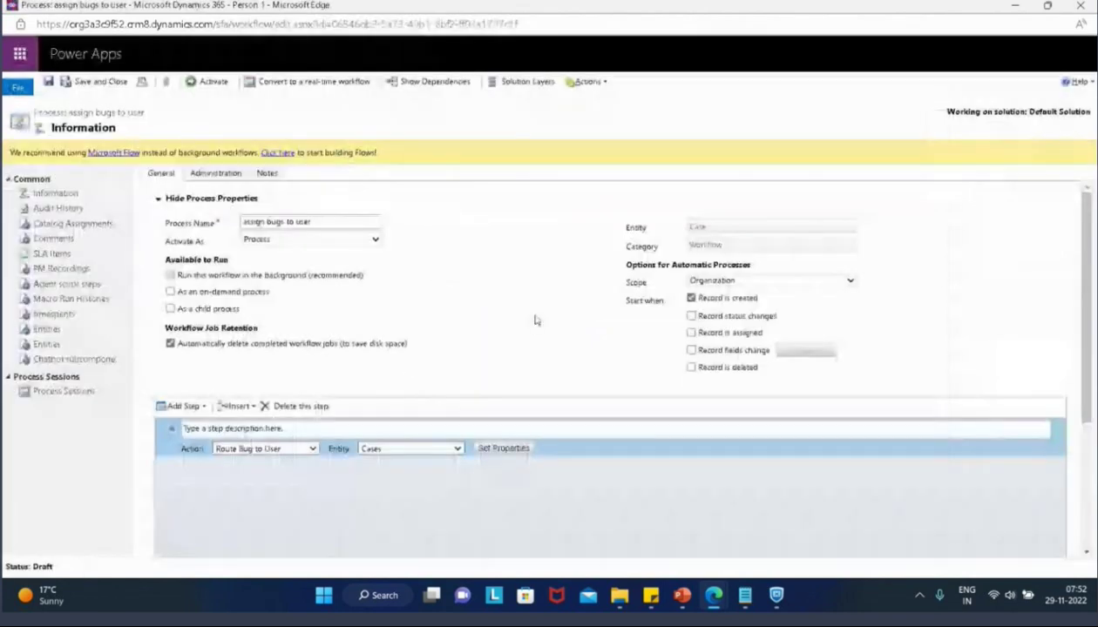
# Step: Save the assign bugs to user workflow, confirm its activation, and close the form
pyautogui.scroll(-3, 634, 487)
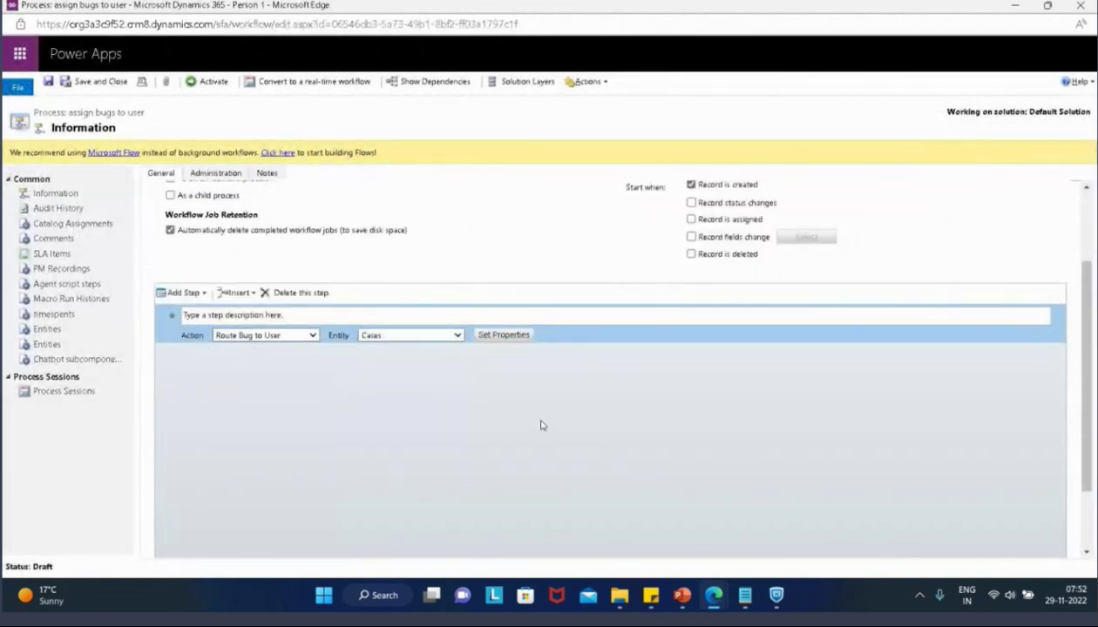
pyautogui.scroll(2, 540, 425)
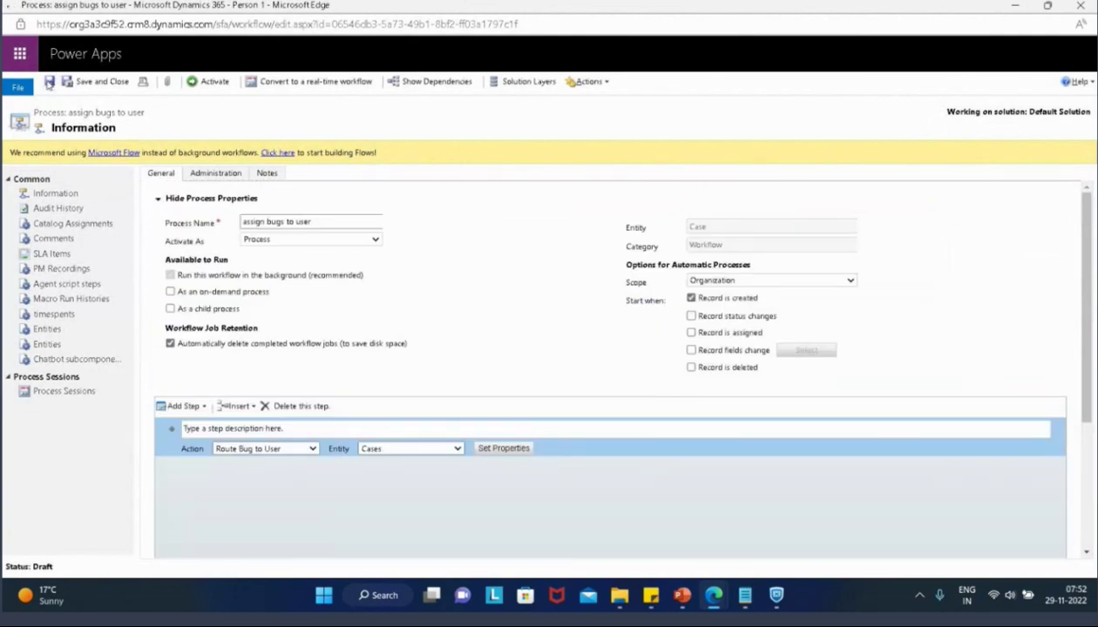
pyautogui.click(102, 82)
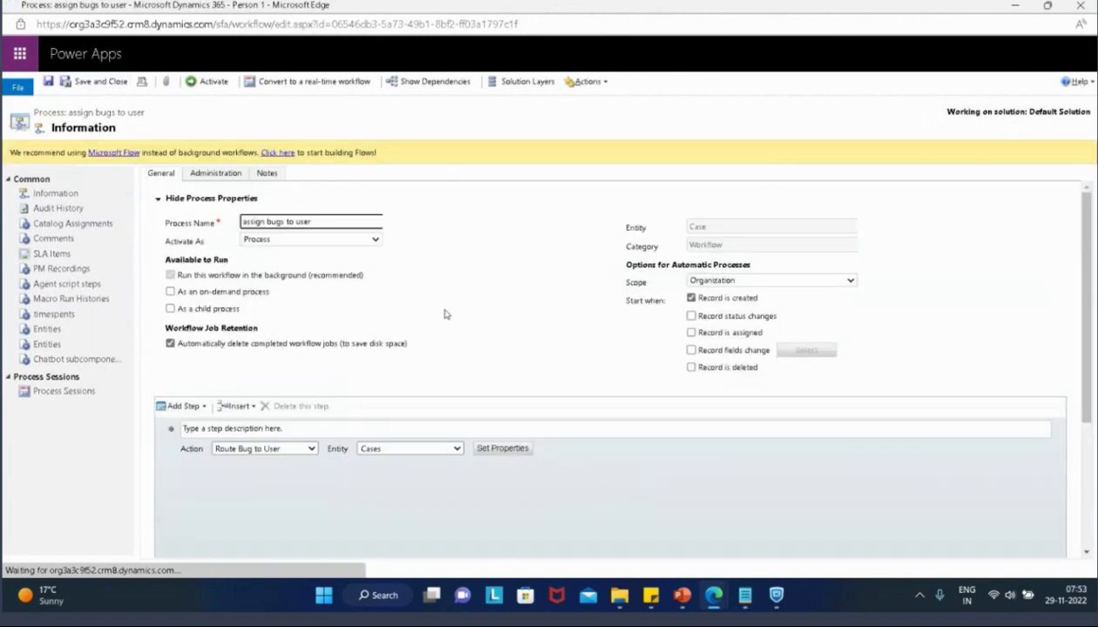
pyautogui.click(200, 83)
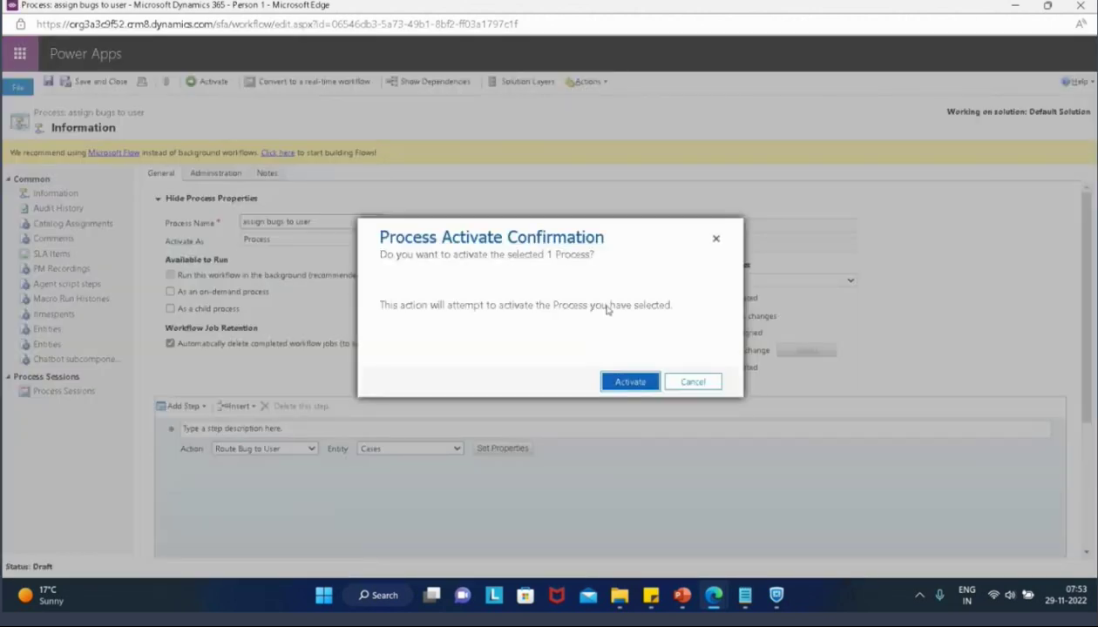
pyautogui.click(624, 380)
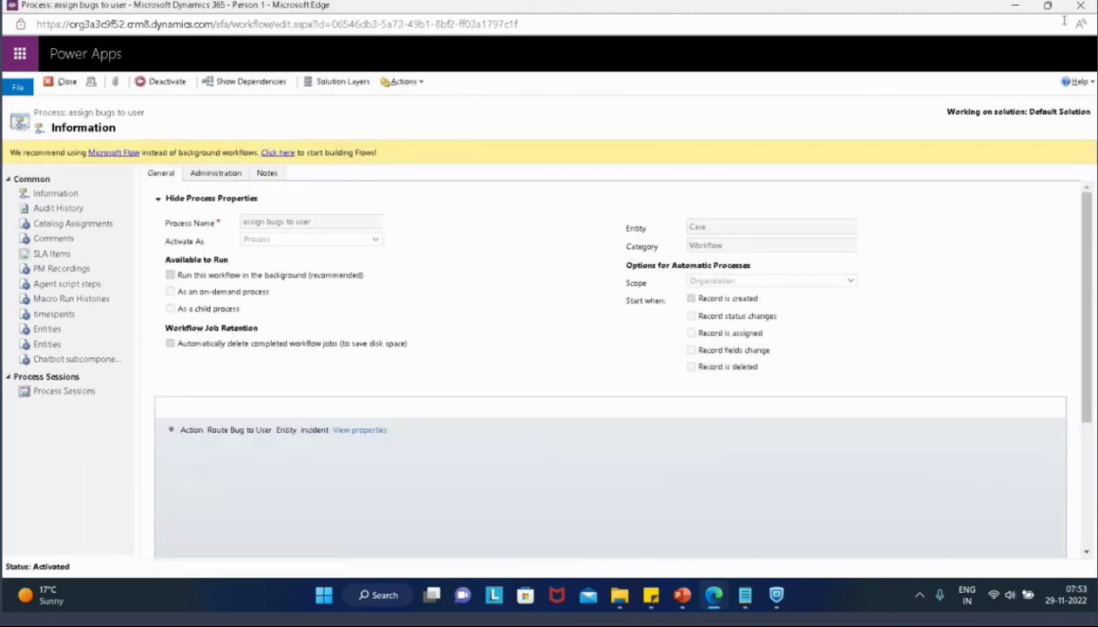
pyautogui.click(1086, 7)
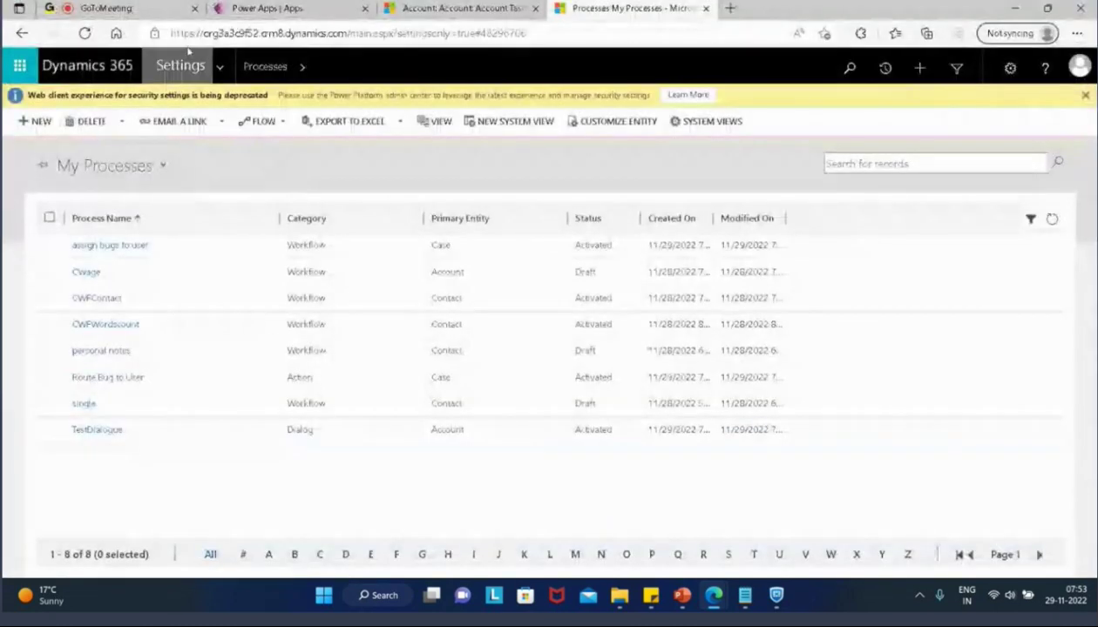
# Step: From the Account Task test page, switch to the Service area, open Cases and start a New Case
pyautogui.click(224, 68)
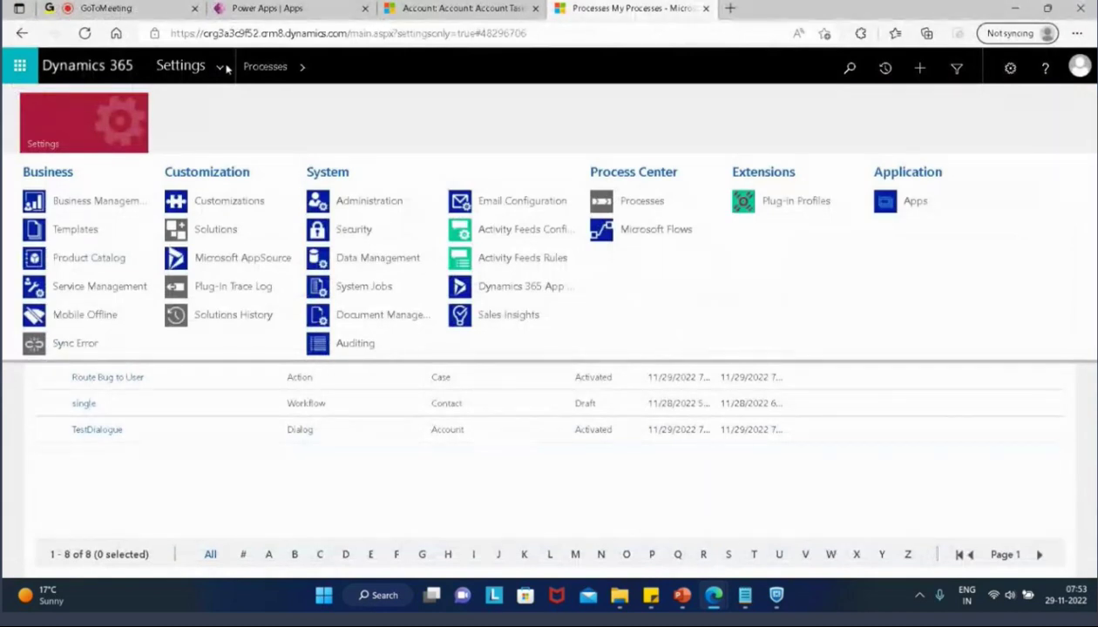
pyautogui.click(1009, 70)
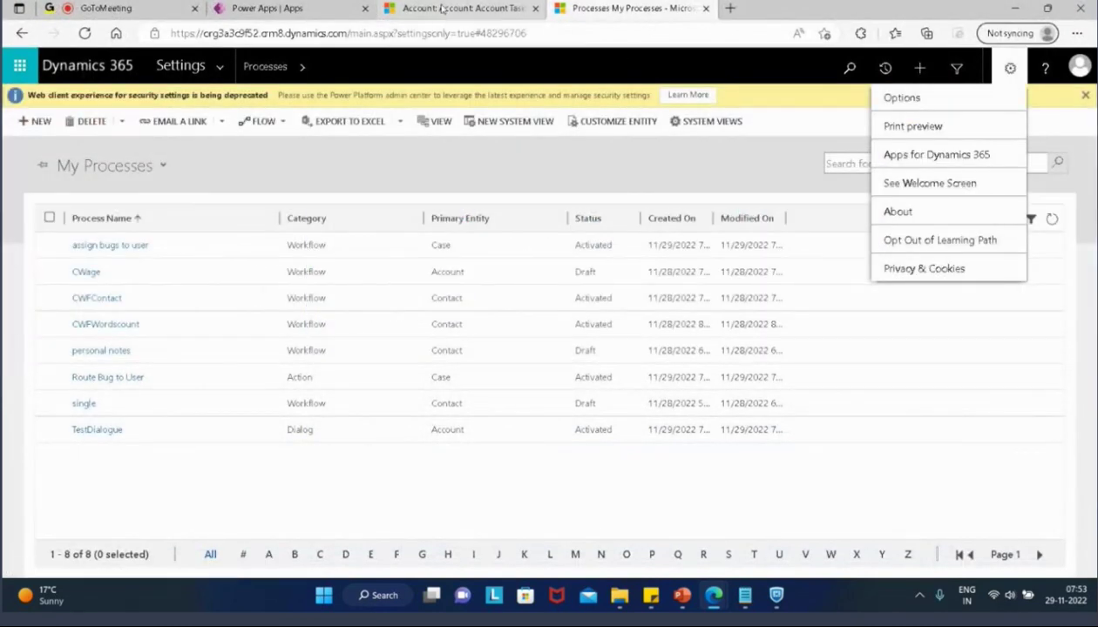
pyautogui.click(460, 8)
pyautogui.click(109, 566)
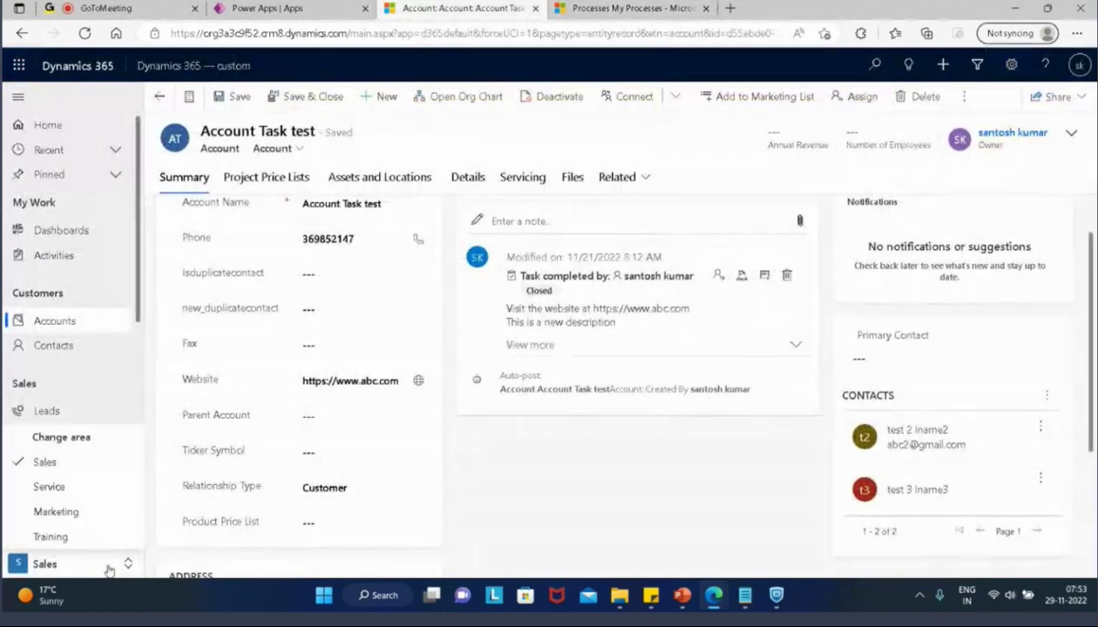
pyautogui.click(48, 491)
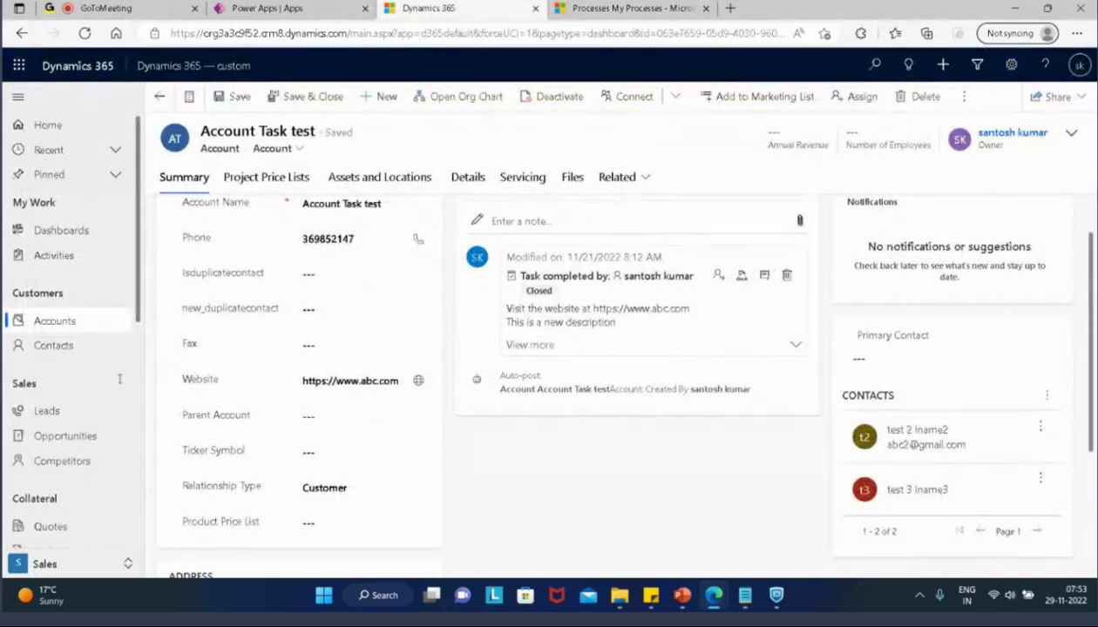
pyautogui.click(51, 438)
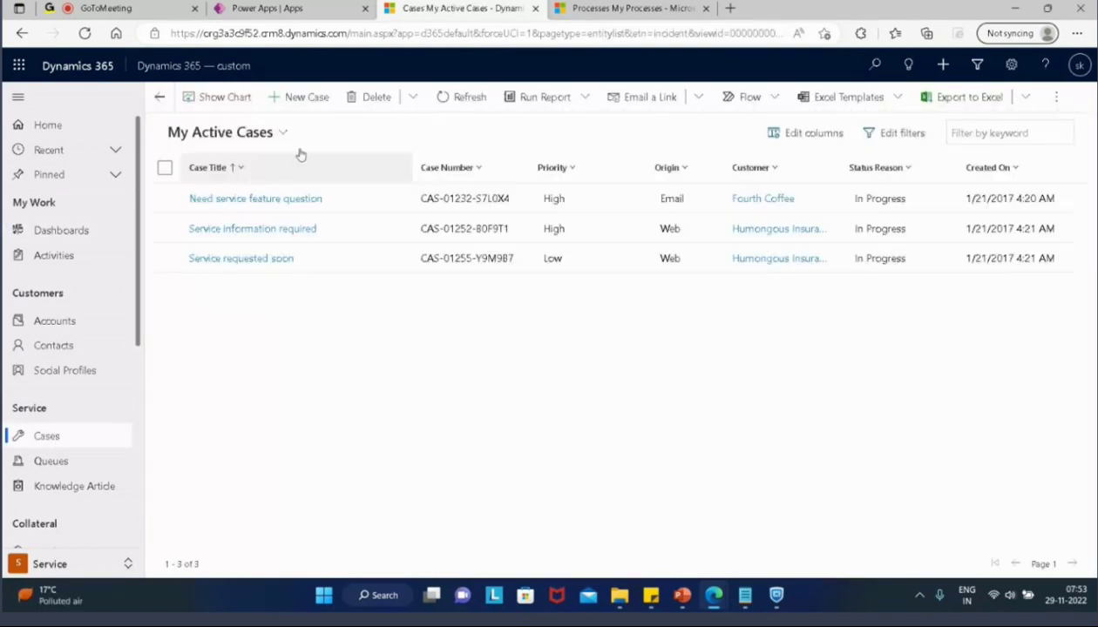
pyautogui.click(297, 97)
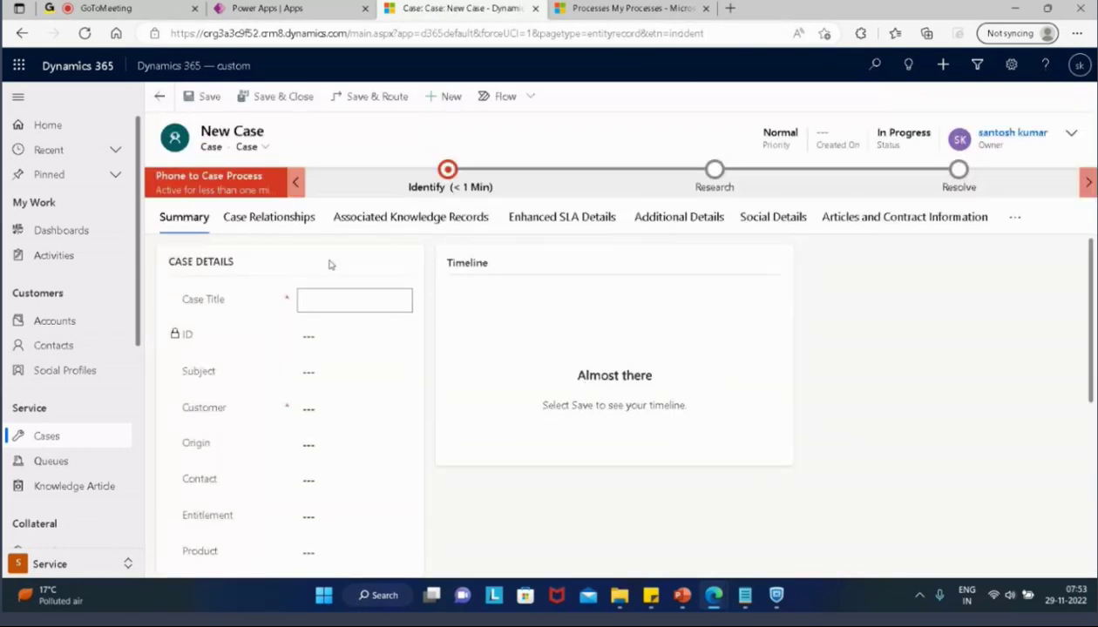
# Step: Title the case 'Mobile screen filckering Bug', set customer A Datum Integration, and save it
pyautogui.write('Mobile screen fil')
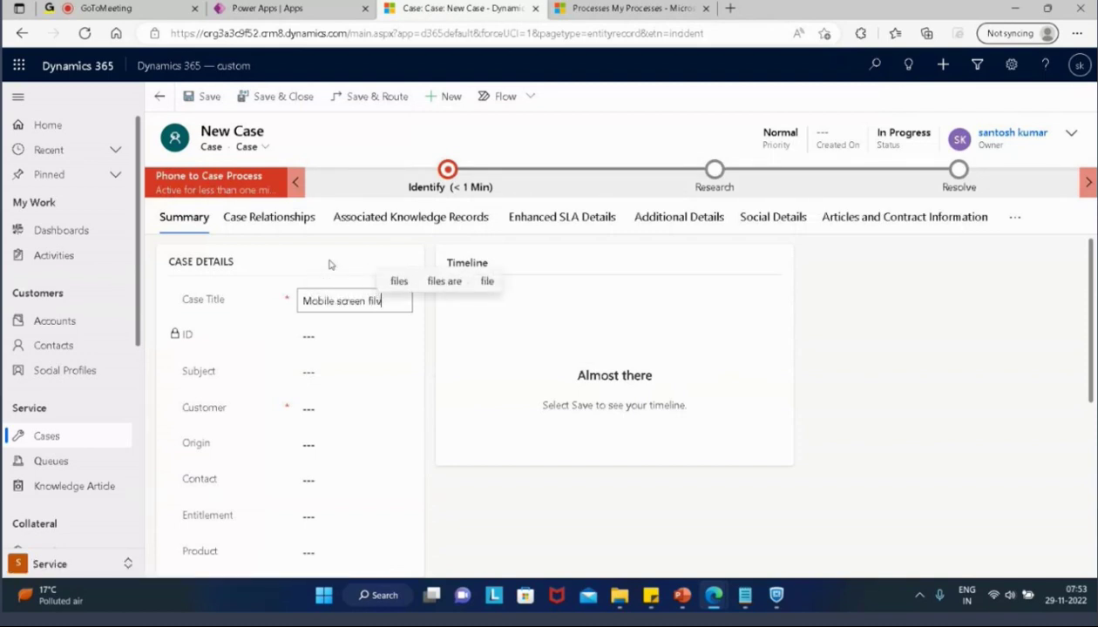
pyautogui.write('ckering')
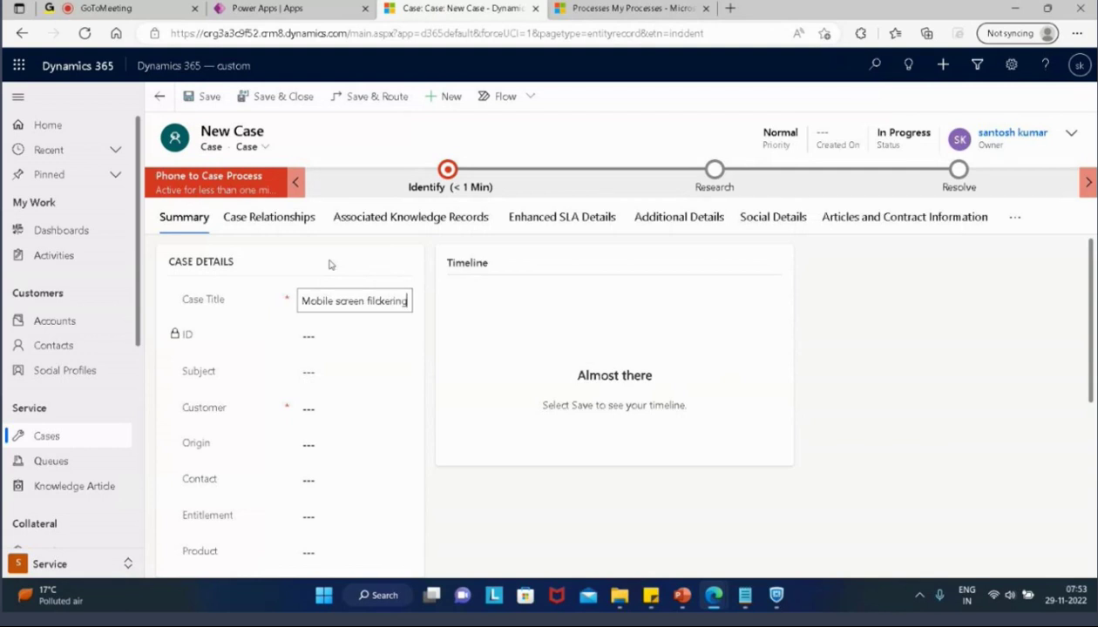
pyautogui.write(' Bug')
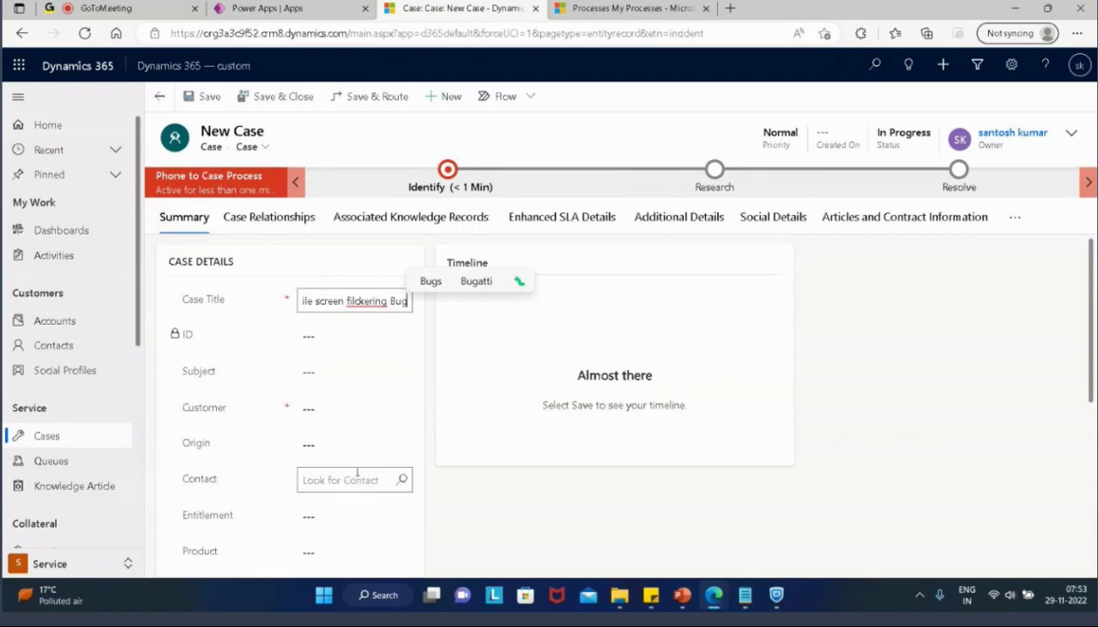
pyautogui.click(358, 413)
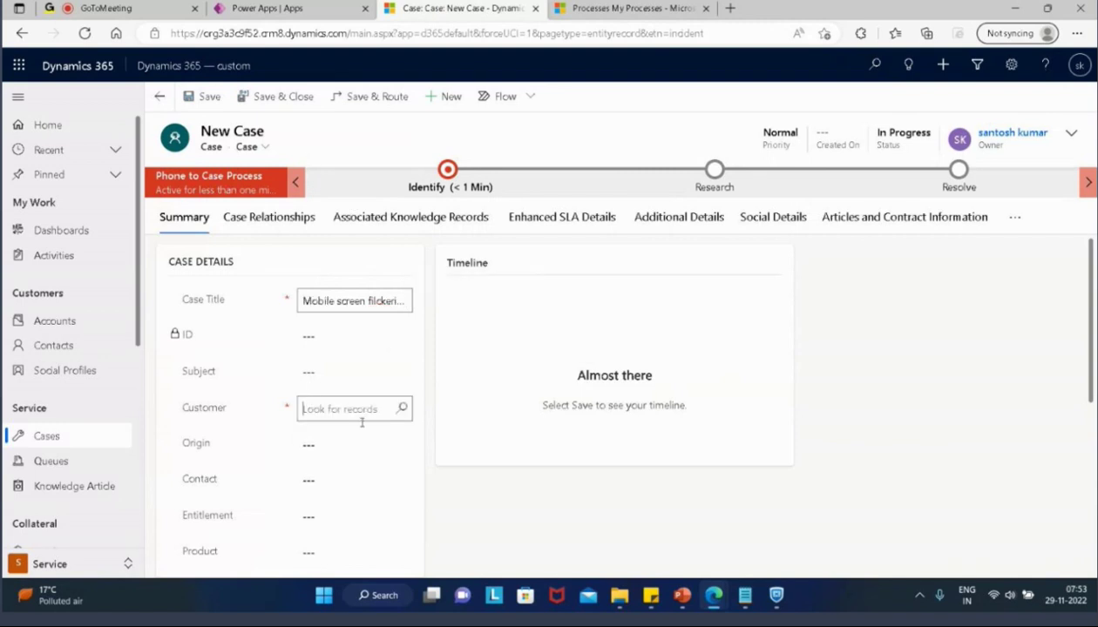
pyautogui.click(402, 409)
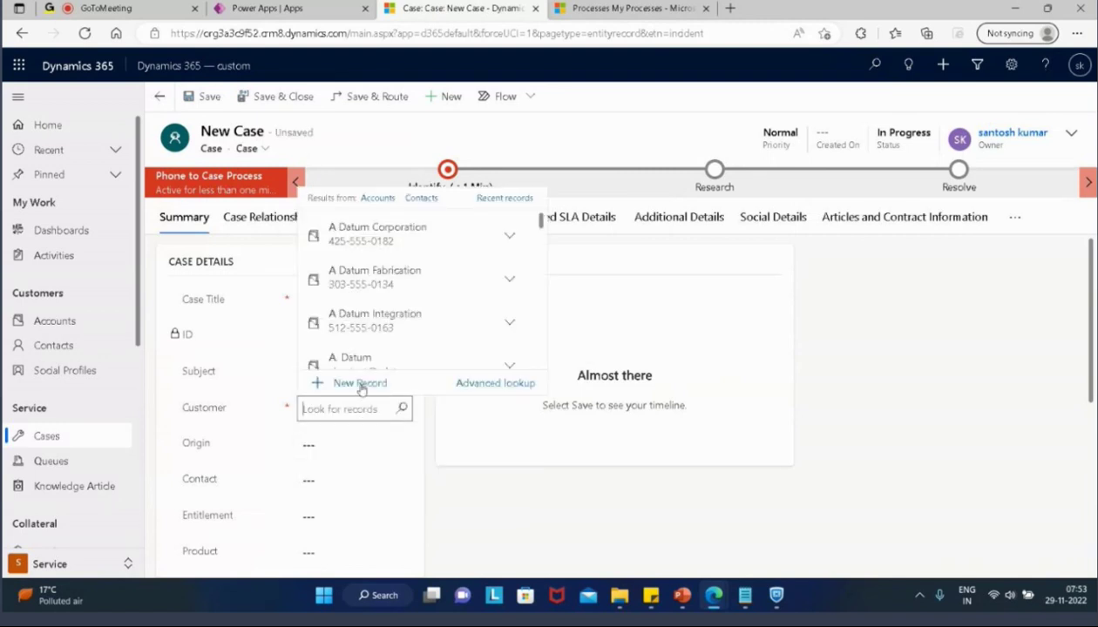
pyautogui.click(380, 319)
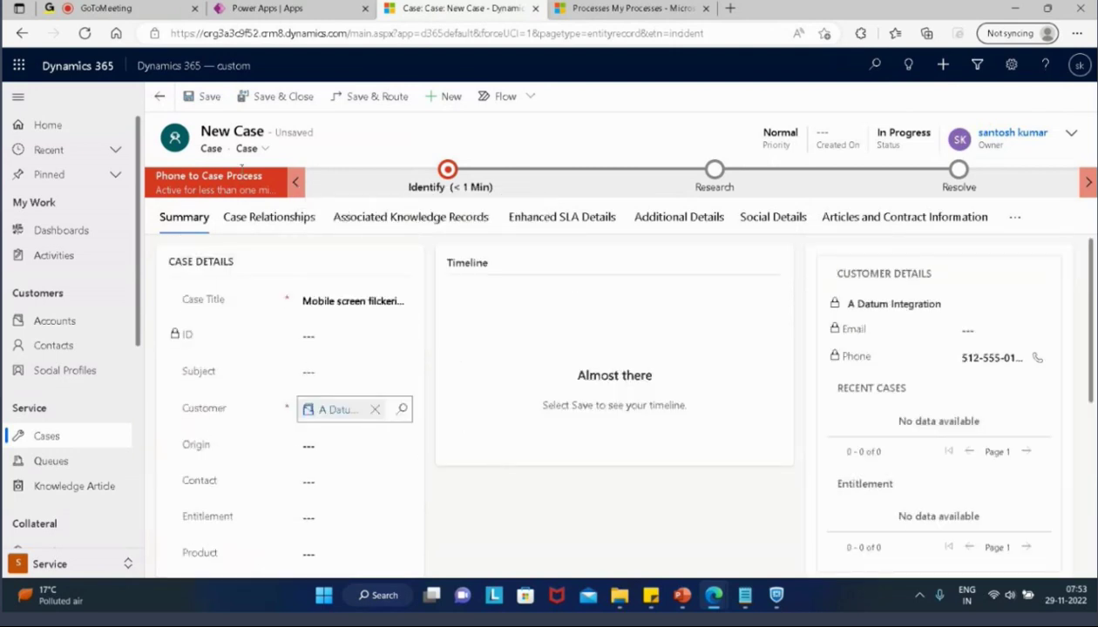
pyautogui.click(196, 97)
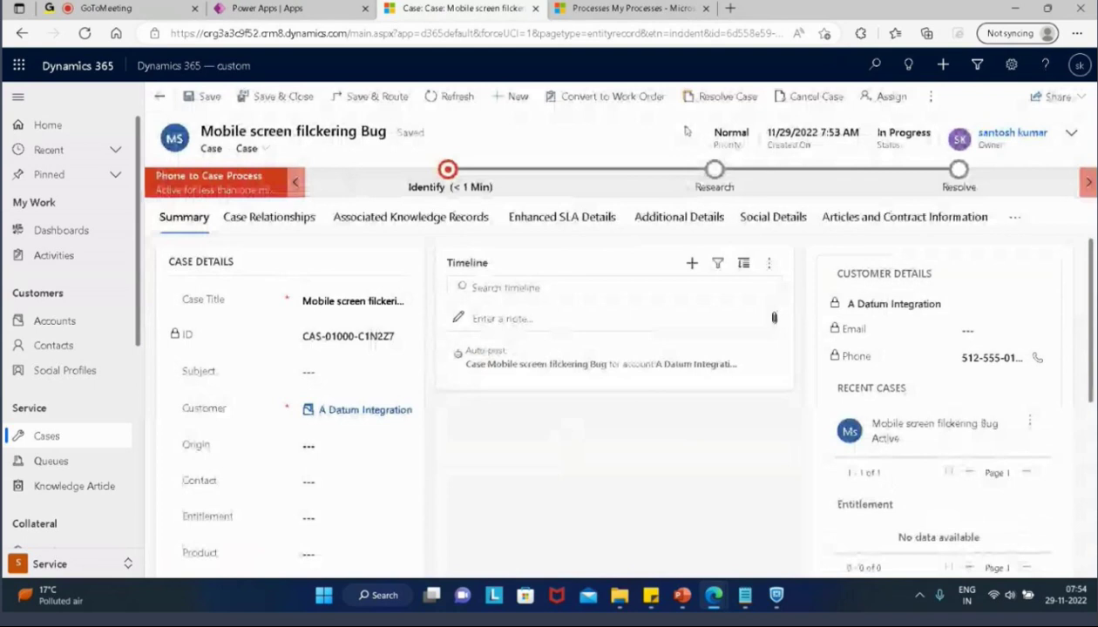
# Step: Check the case's overflow Process menu, dismiss it, and switch to the My Processes tab
pyautogui.click(933, 100)
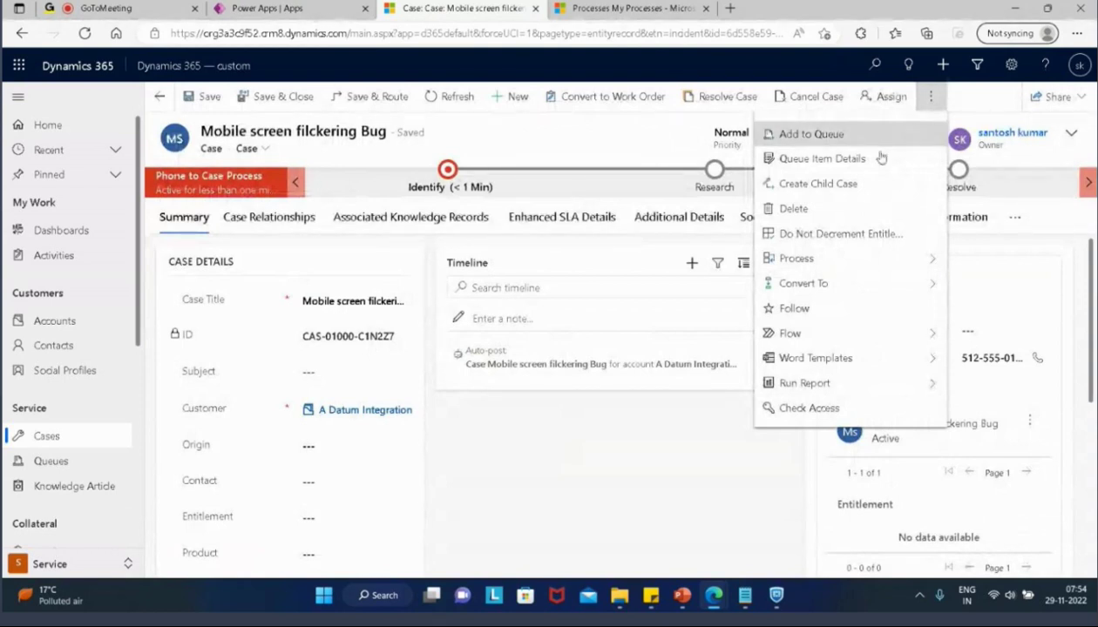
pyautogui.moveTo(934, 264)
pyautogui.click(622, 474)
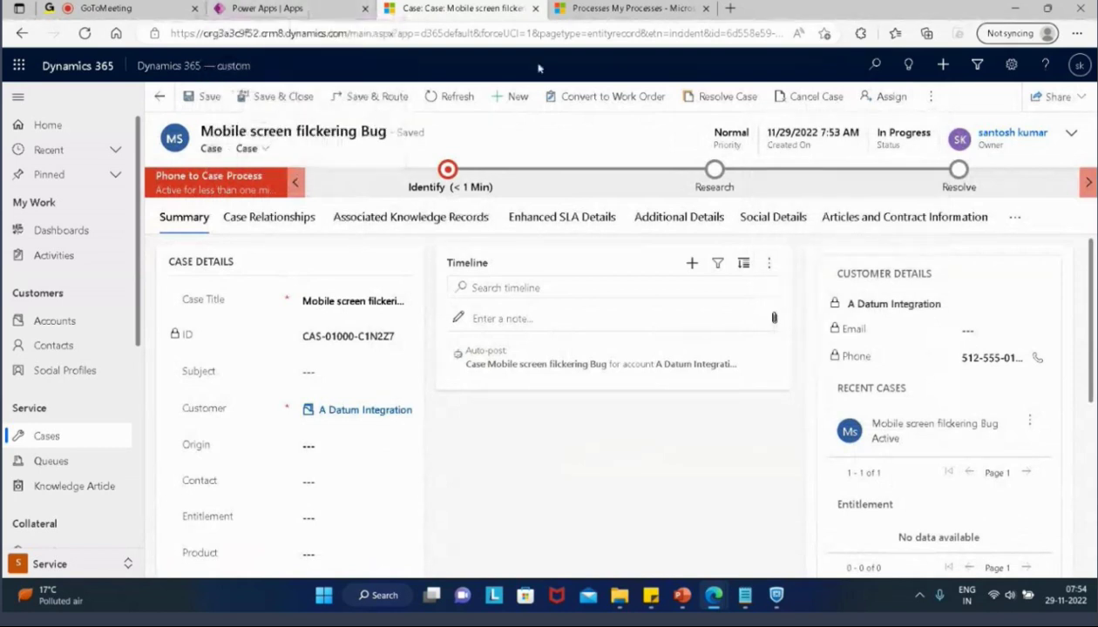
pyautogui.click(627, 8)
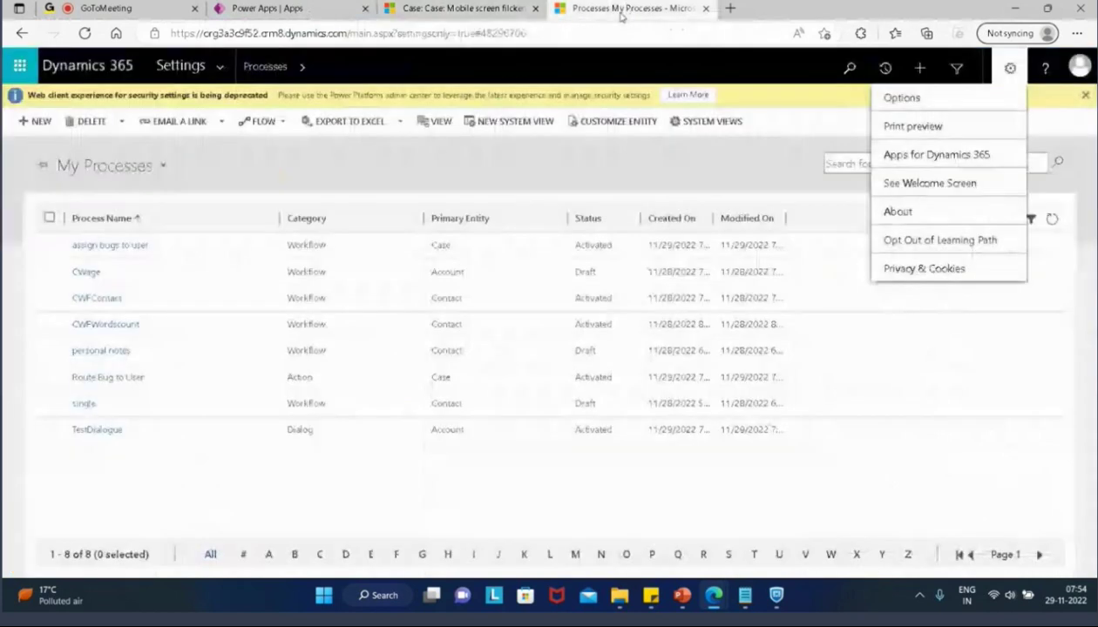
# Step: Open the assign bugs to user process full screen for review, then return to the case tab
pyautogui.click(170, 490)
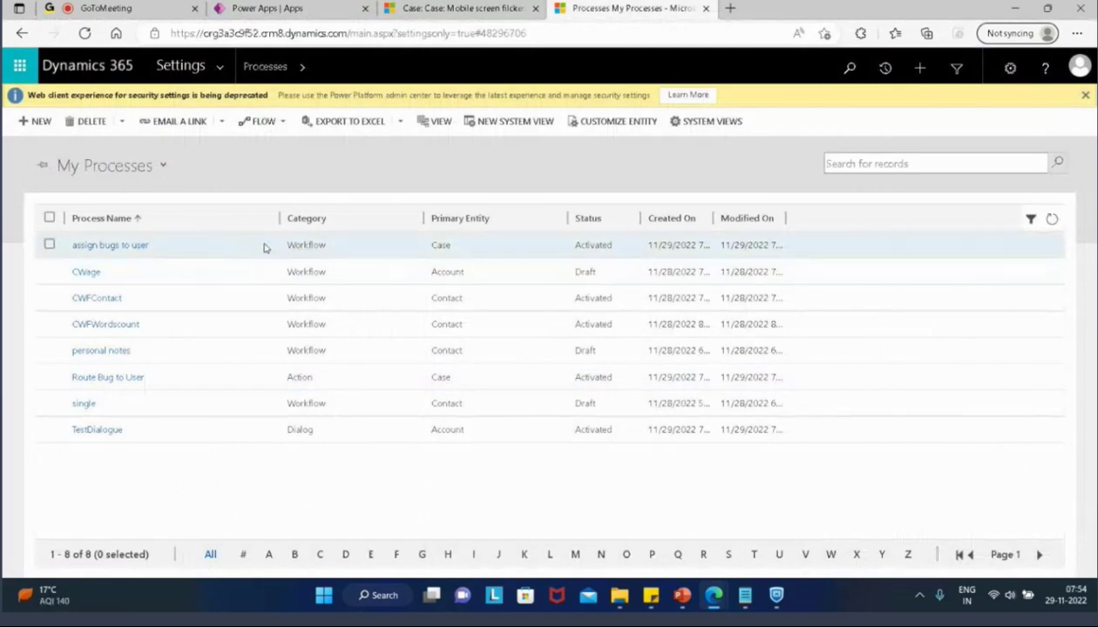
pyautogui.click(265, 248)
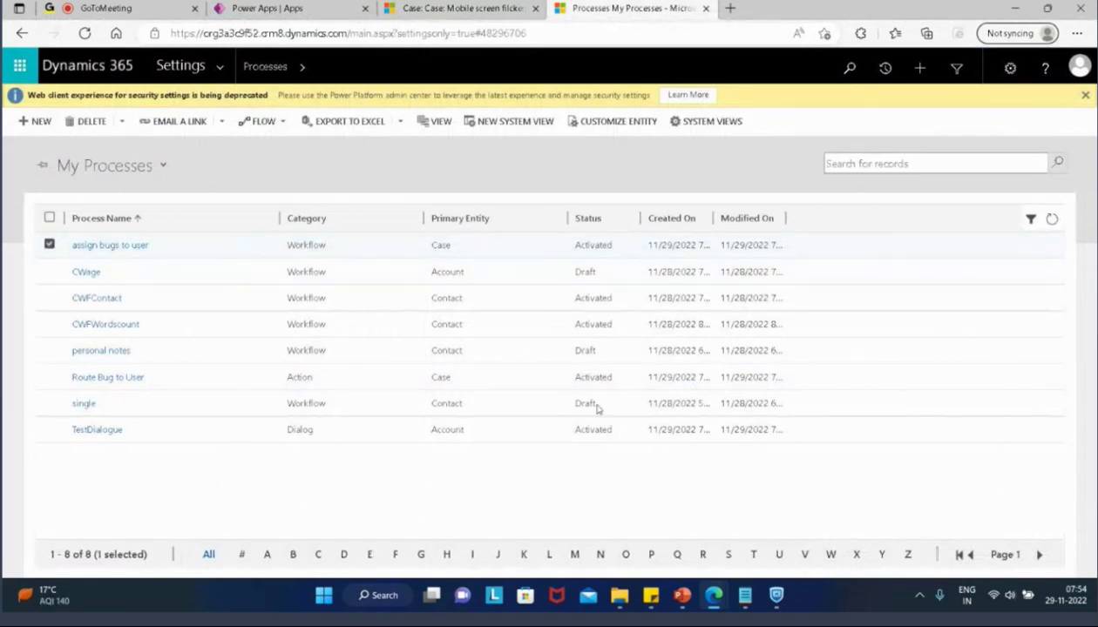
pyautogui.doubleClick(590, 405)
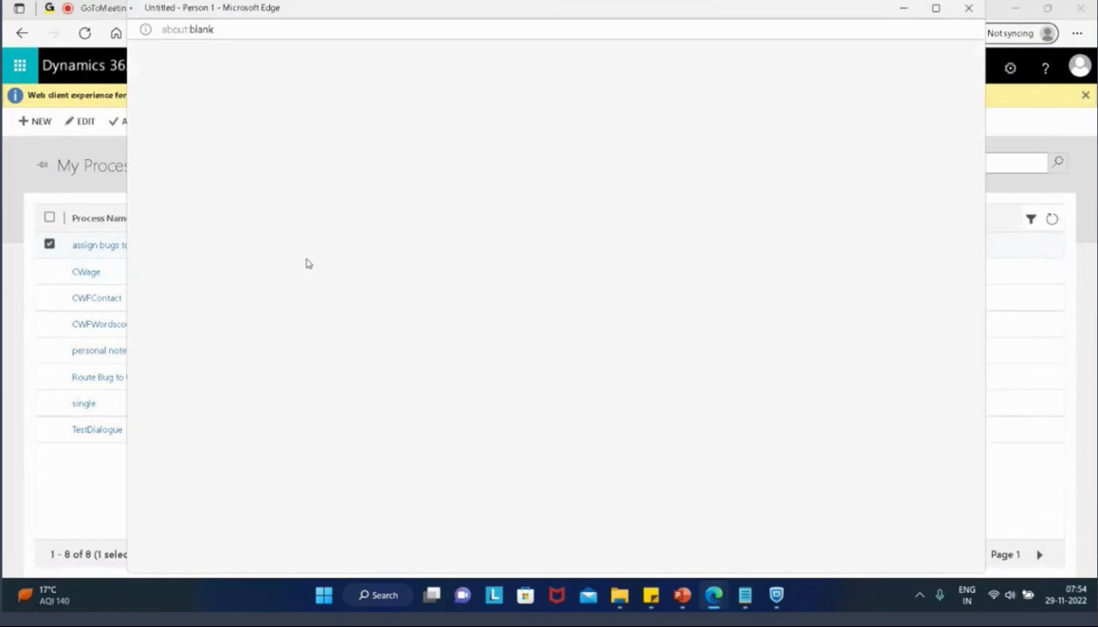
pyautogui.click(936, 8)
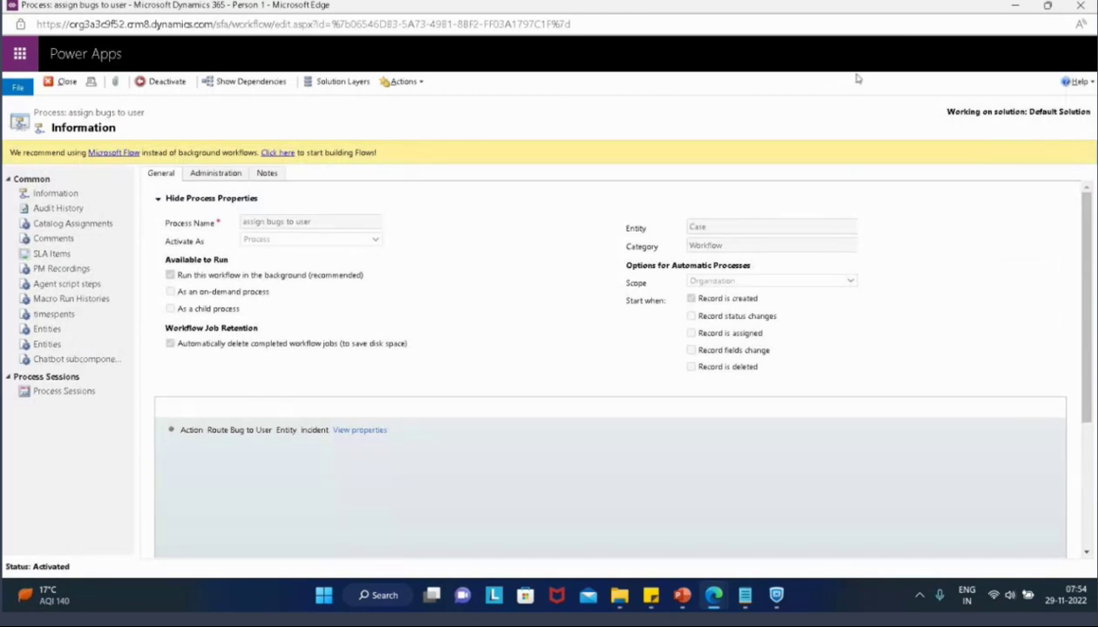
pyautogui.click(1093, 7)
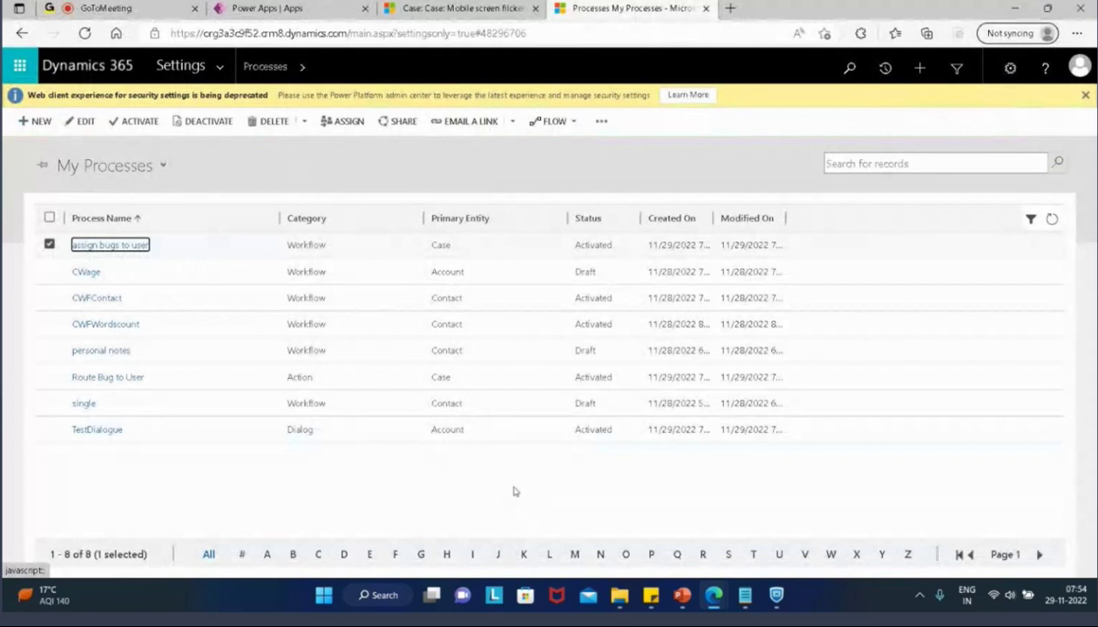
pyautogui.click(506, 13)
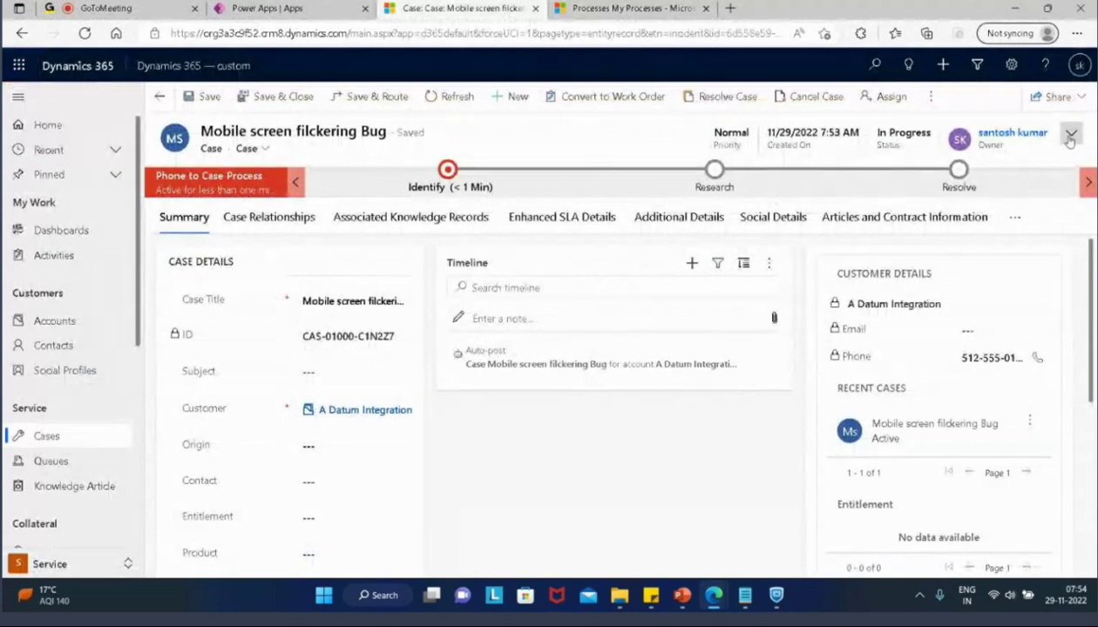
pyautogui.click(1070, 137)
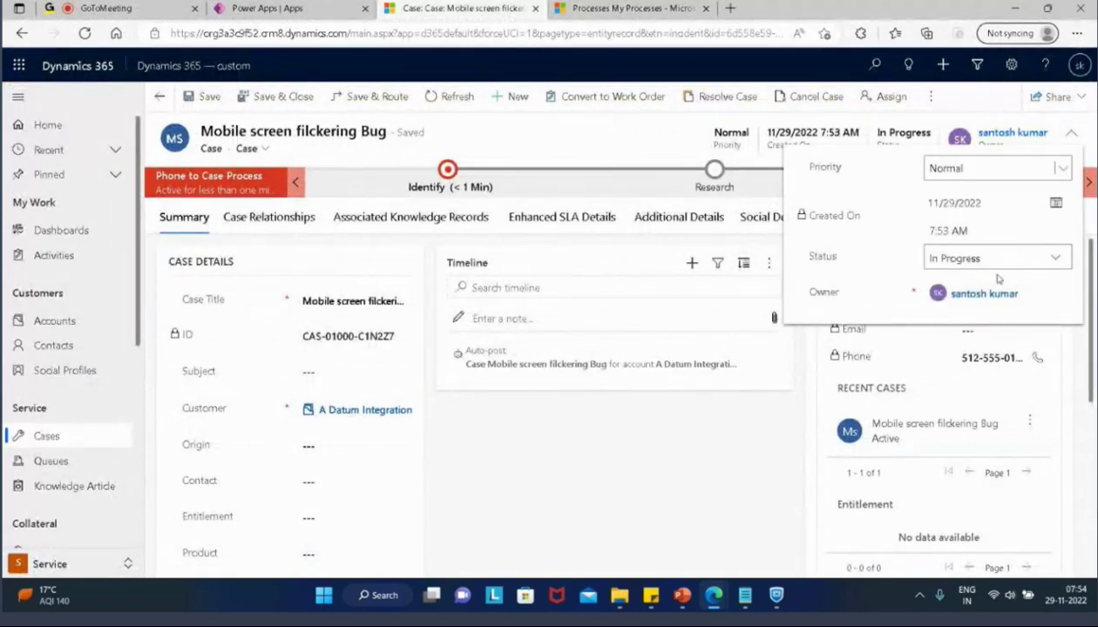
pyautogui.click(711, 423)
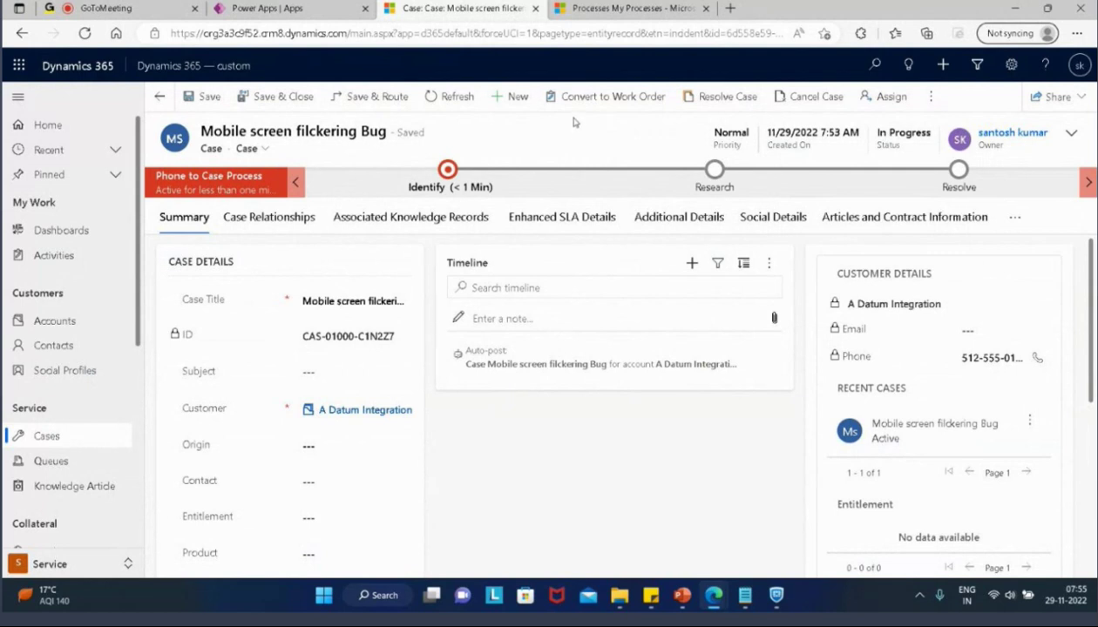
pyautogui.click(693, 601)
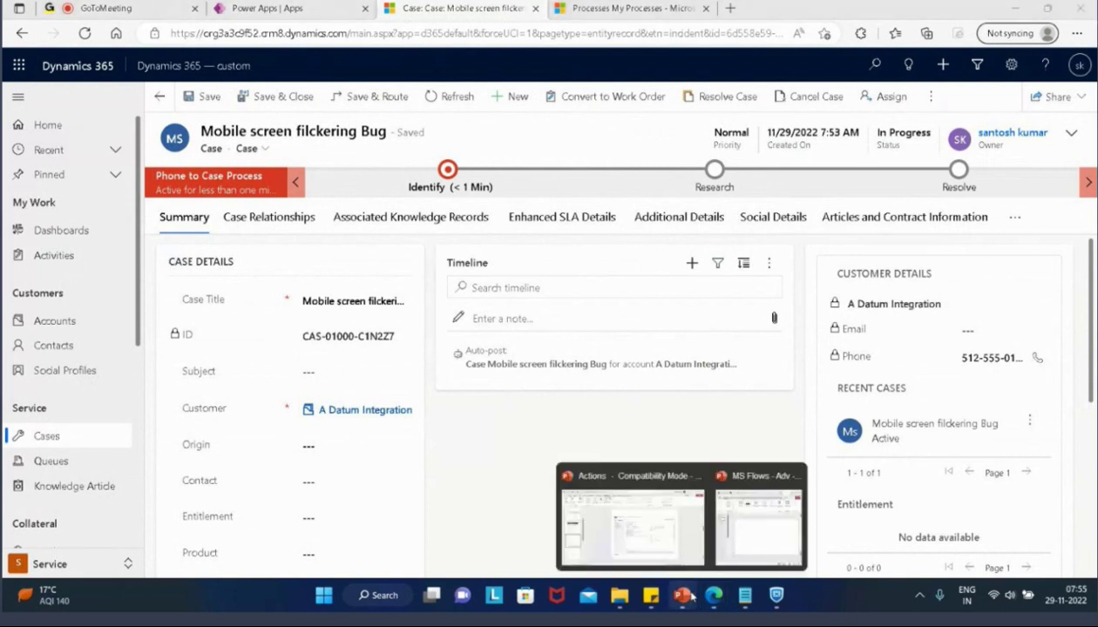
# Step: Browse Actions slides 6, 9, 10, 2 and 4, then close Actions.ppt without saving
pyautogui.click(671, 506)
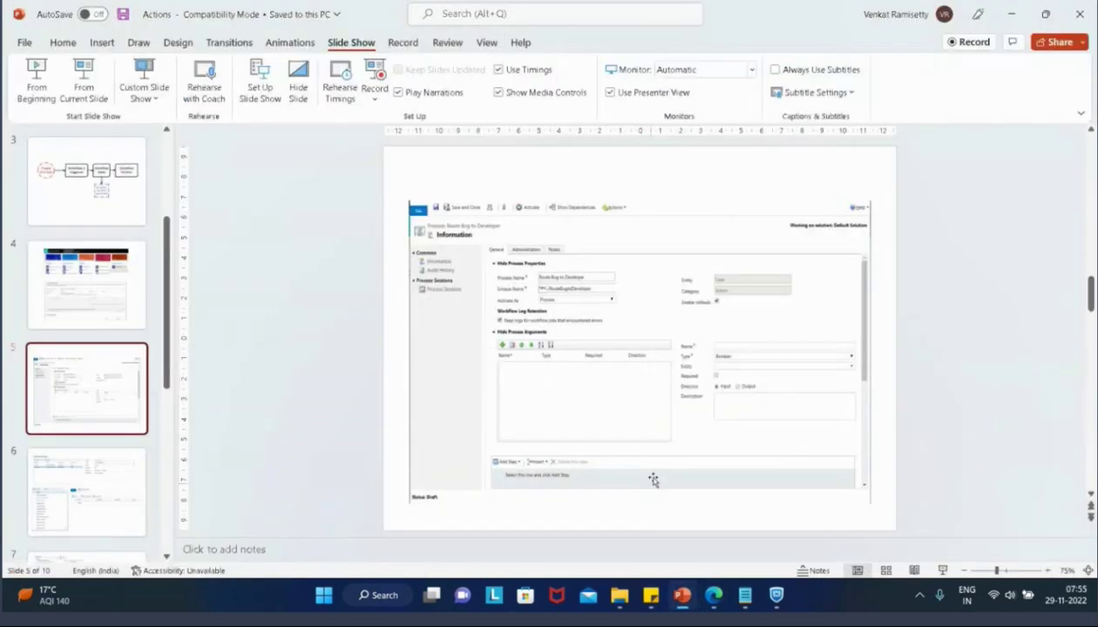
pyautogui.click(81, 514)
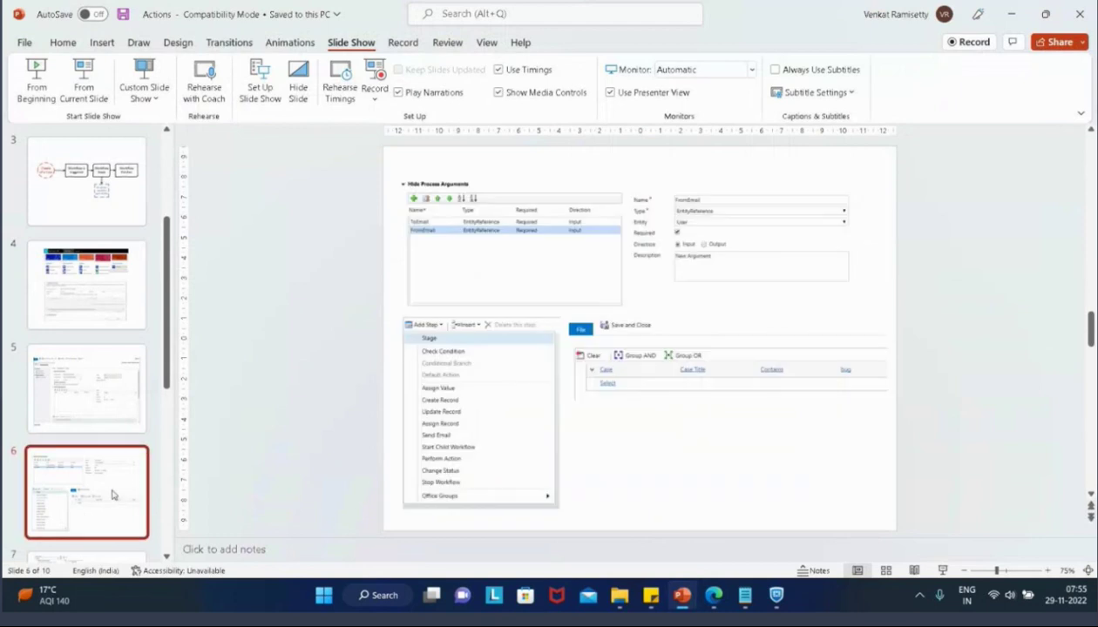
pyautogui.scroll(-2, 108, 432)
pyautogui.scroll(-2, 108, 432)
pyautogui.click(127, 411)
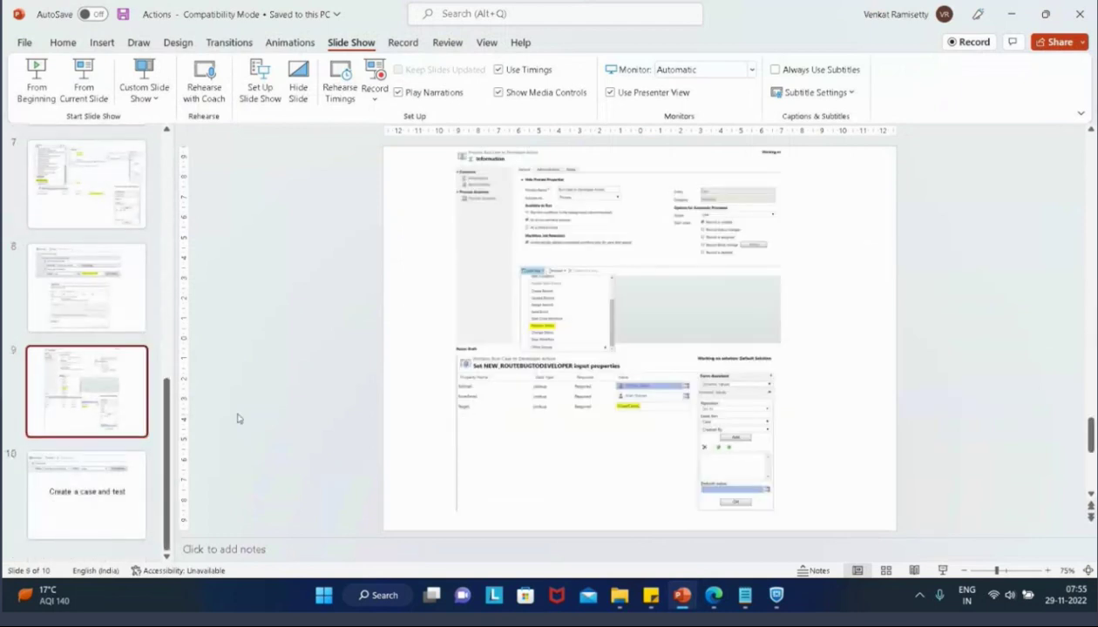
pyautogui.click(122, 499)
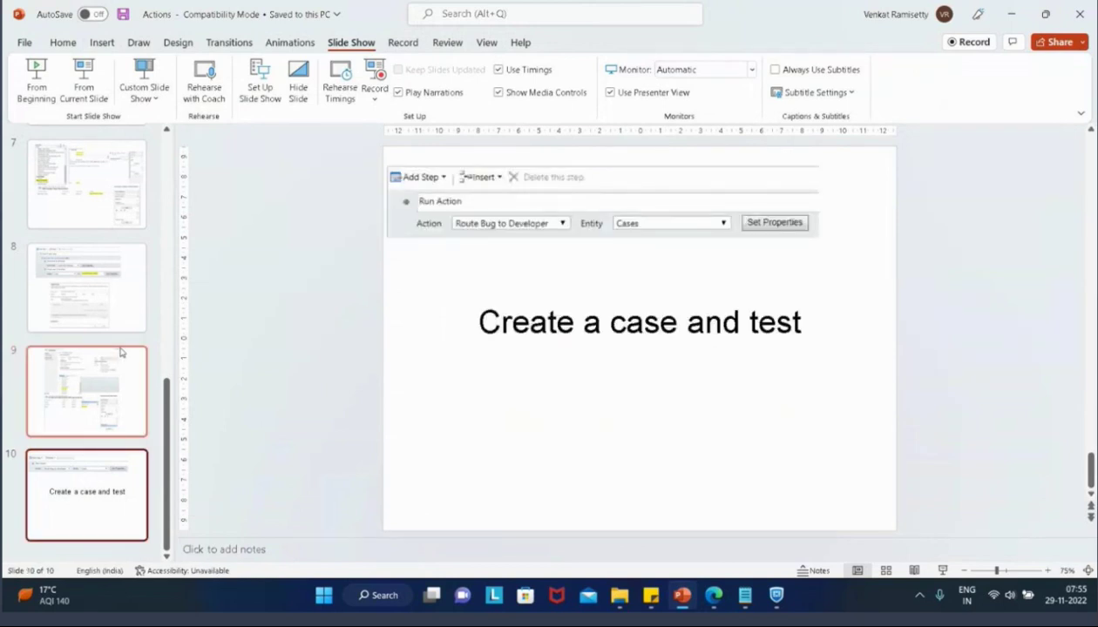
pyautogui.scroll(6, 122, 351)
pyautogui.scroll(1, 122, 351)
pyautogui.click(124, 307)
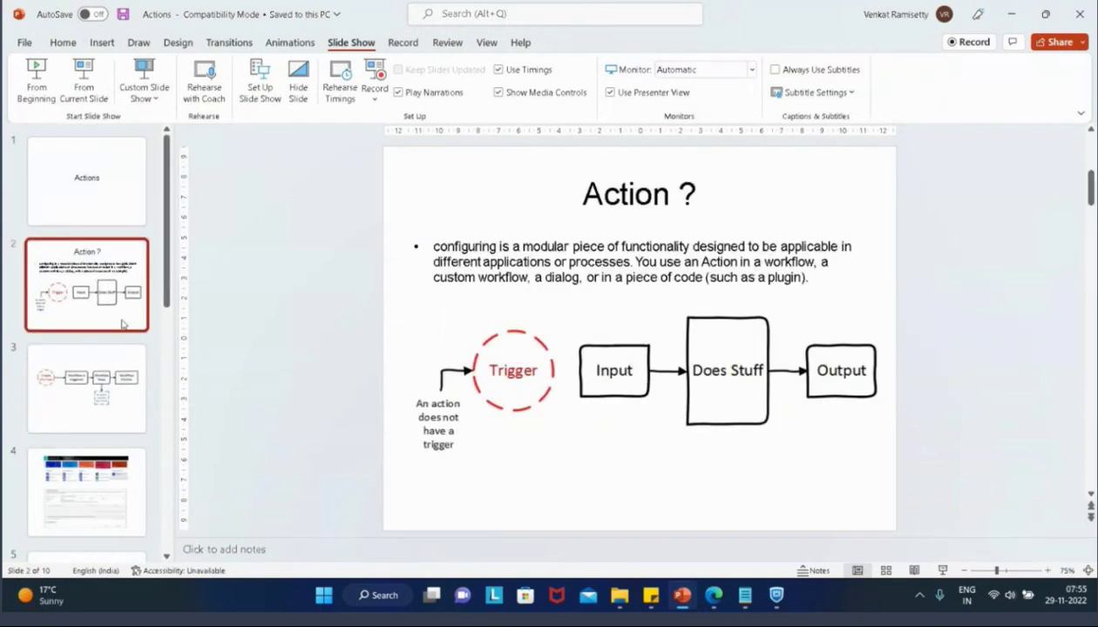
pyautogui.press('Down')
pyautogui.press('Down')
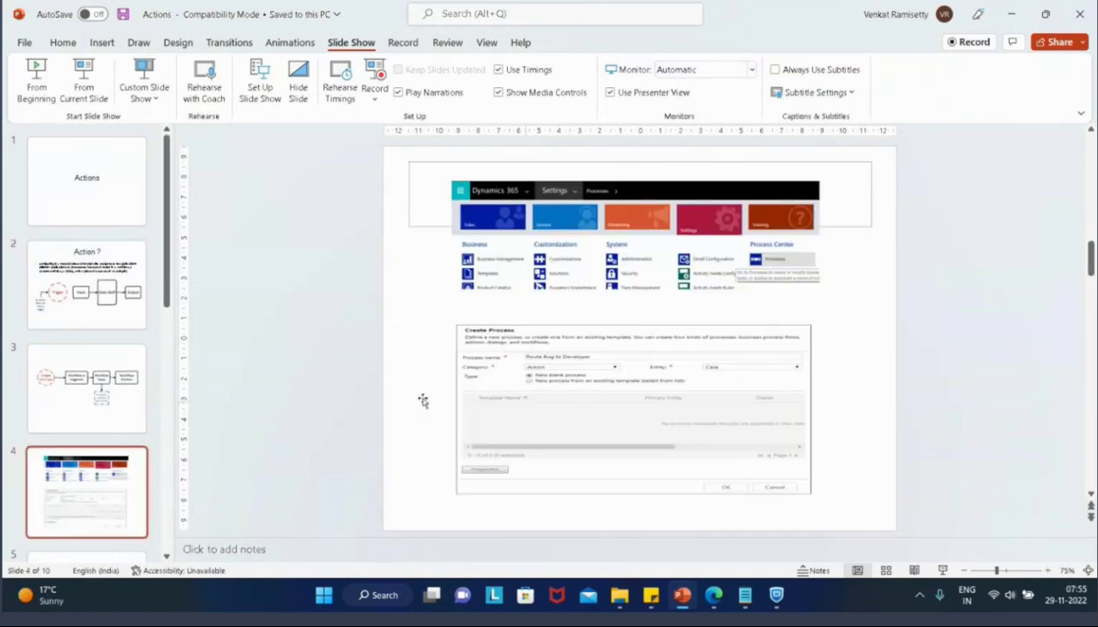
pyautogui.click(1074, 16)
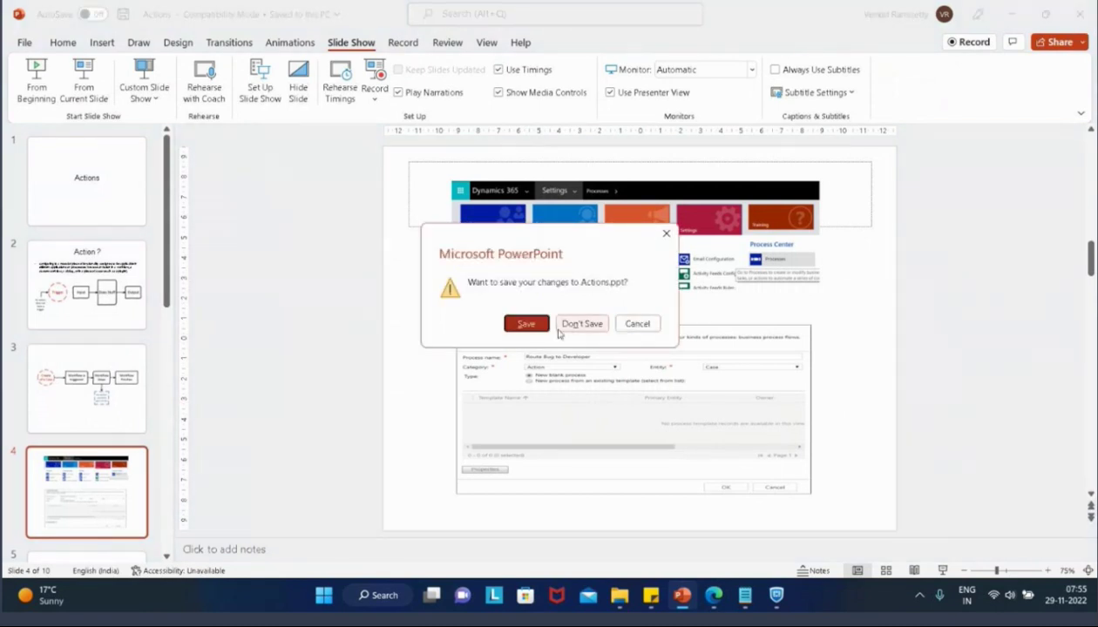
pyautogui.click(584, 324)
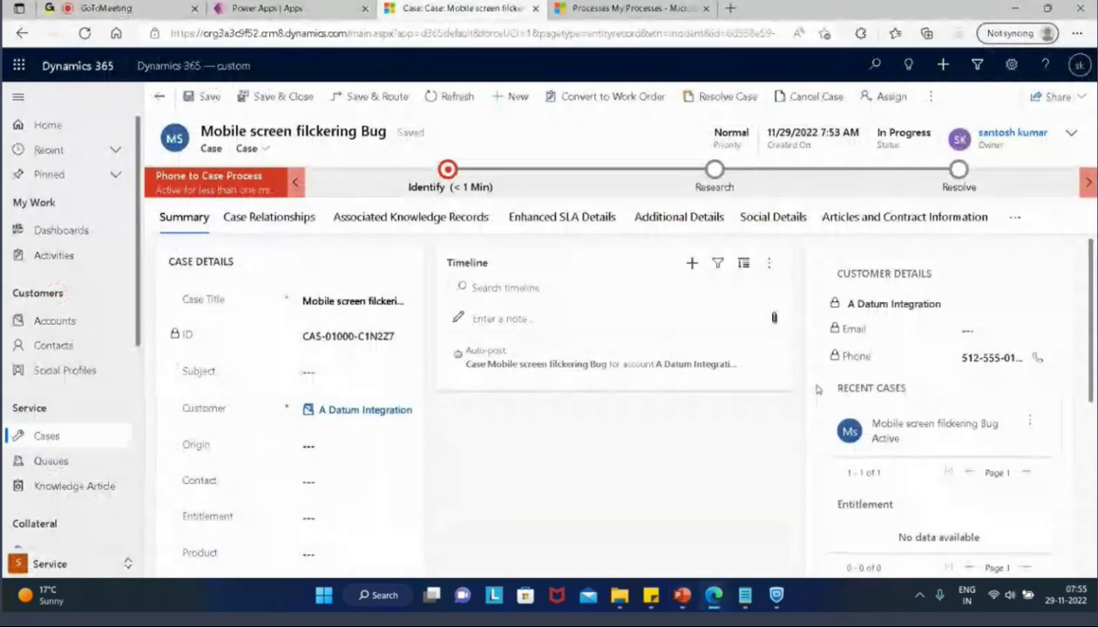
pyautogui.click(931, 99)
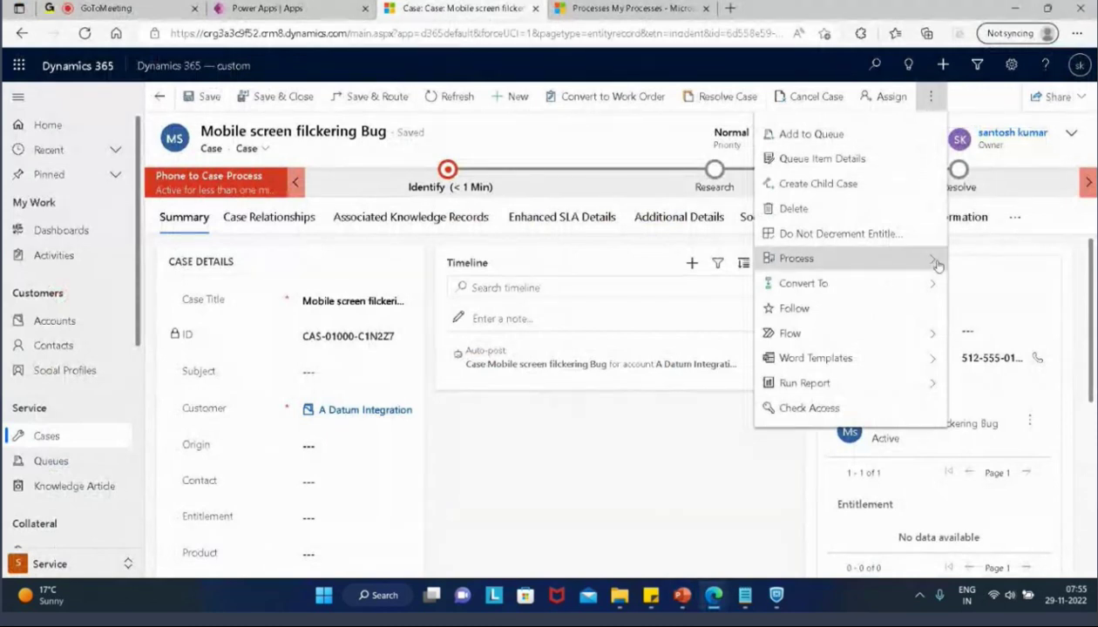
pyautogui.click(633, 407)
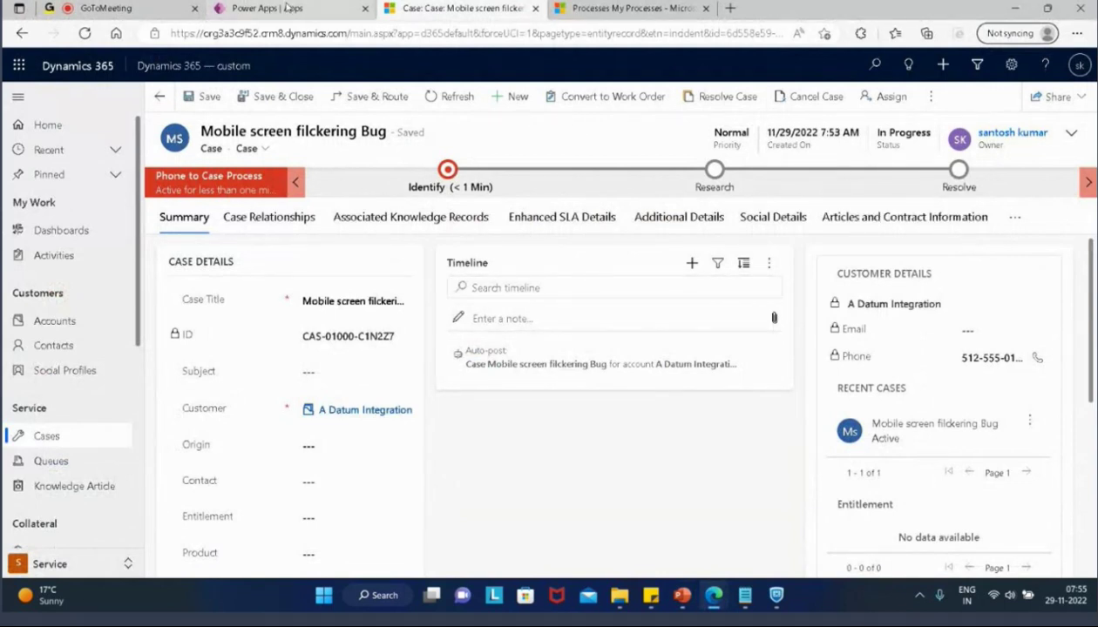
pyautogui.click(288, 7)
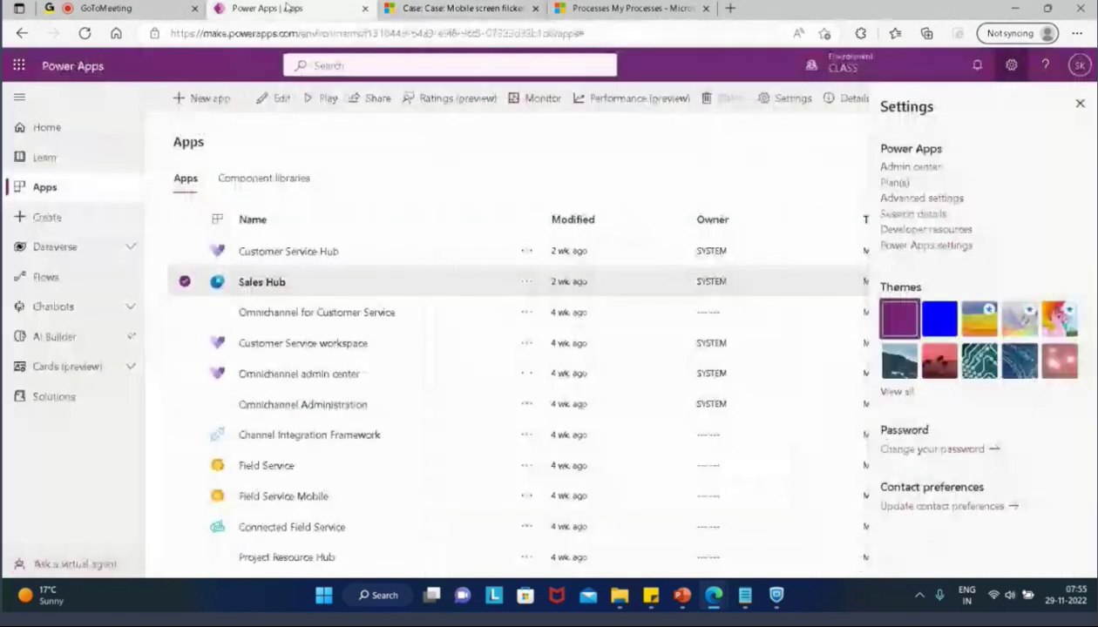
pyautogui.click(489, 5)
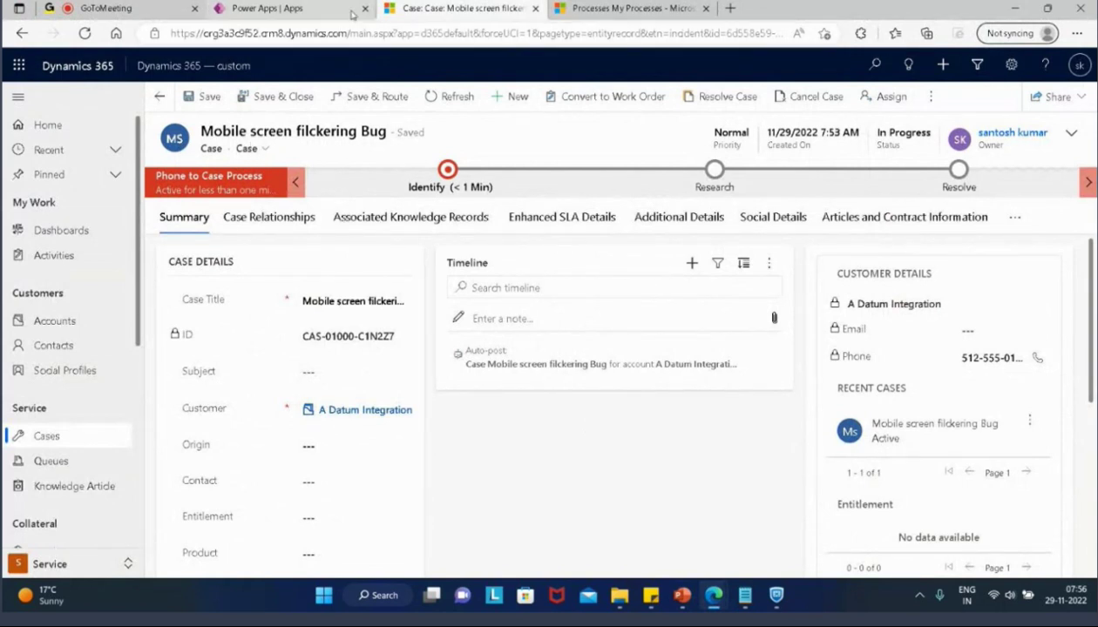
# Step: Start a new process in My Processes named 'test' with the Action category
pyautogui.click(603, 8)
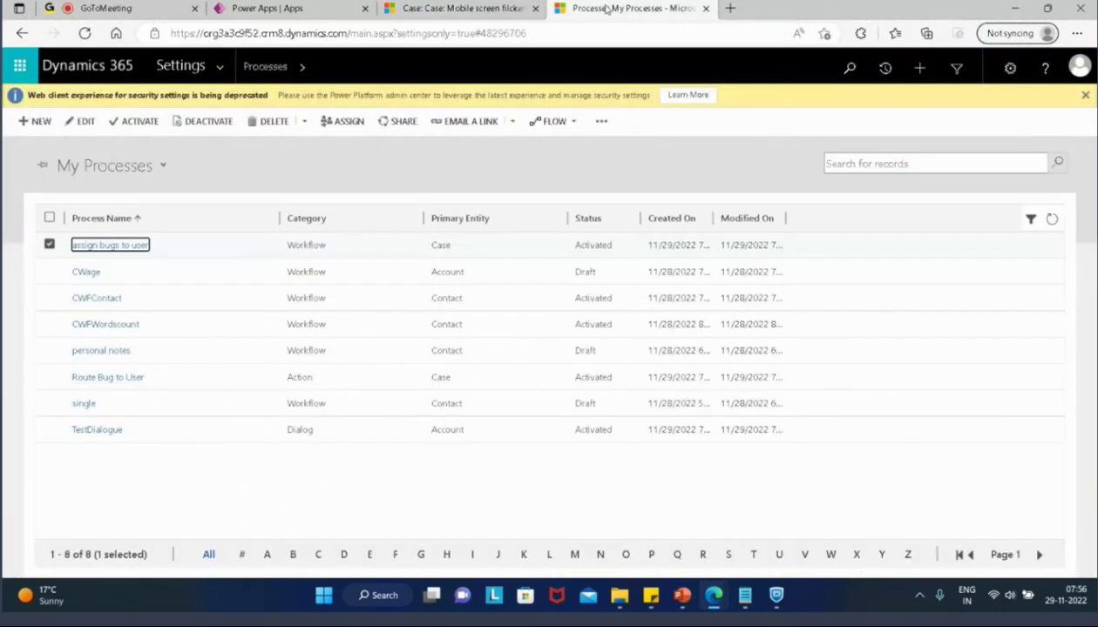
pyautogui.click(37, 122)
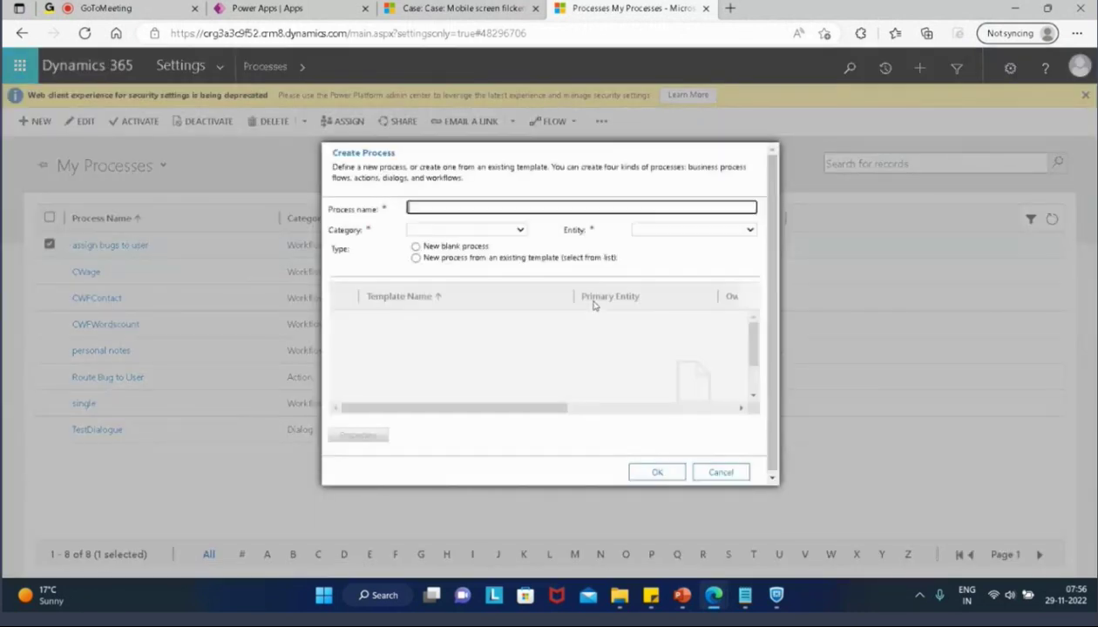
pyautogui.click(511, 207)
pyautogui.write('test')
pyautogui.click(495, 230)
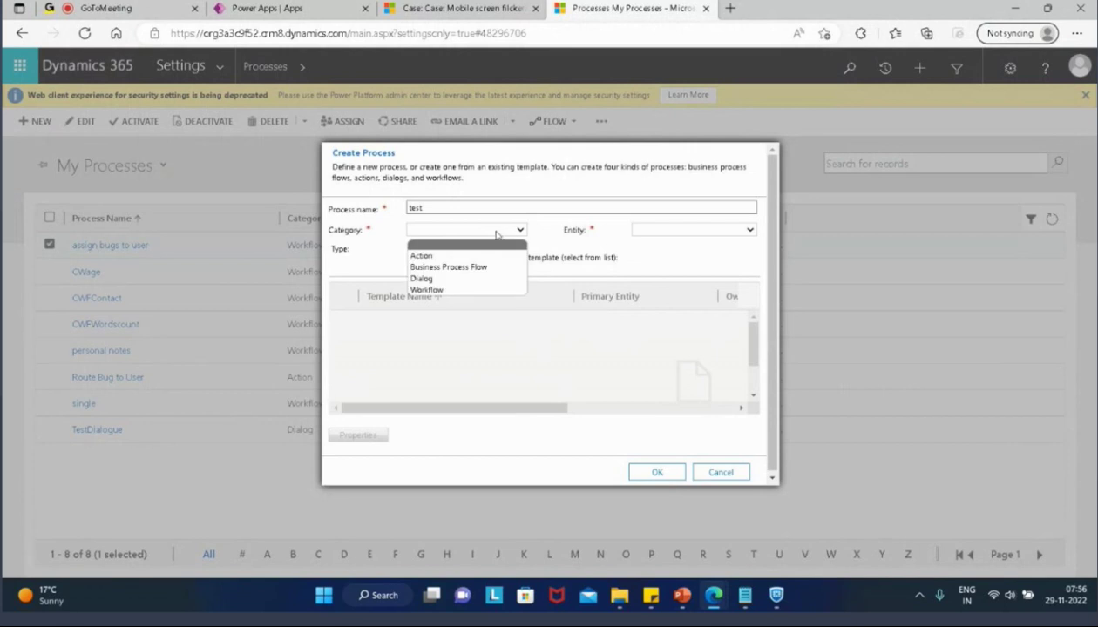
pyautogui.click(425, 255)
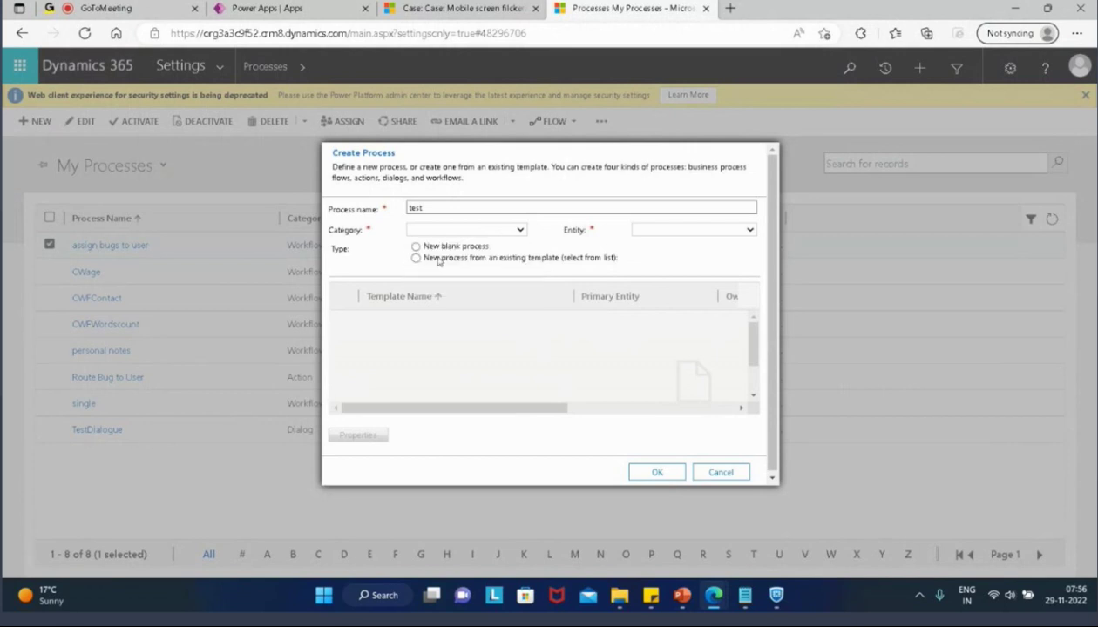
# Step: Set the test action's entity to Case and confirm its creation
pyautogui.click(707, 232)
pyautogui.write('case')
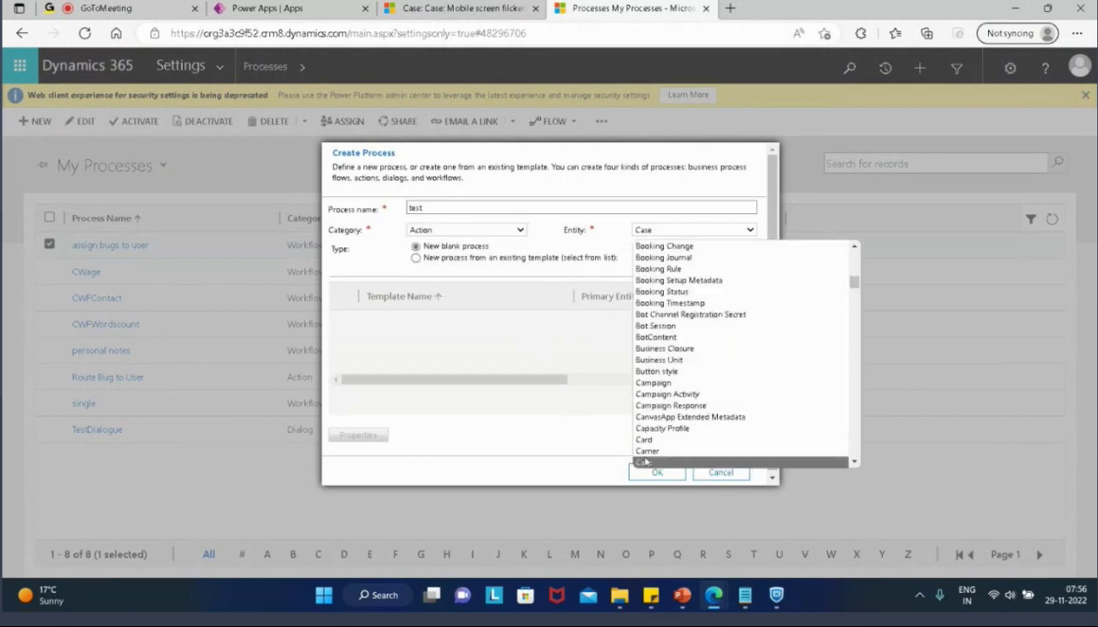
pyautogui.click(656, 462)
pyautogui.click(657, 472)
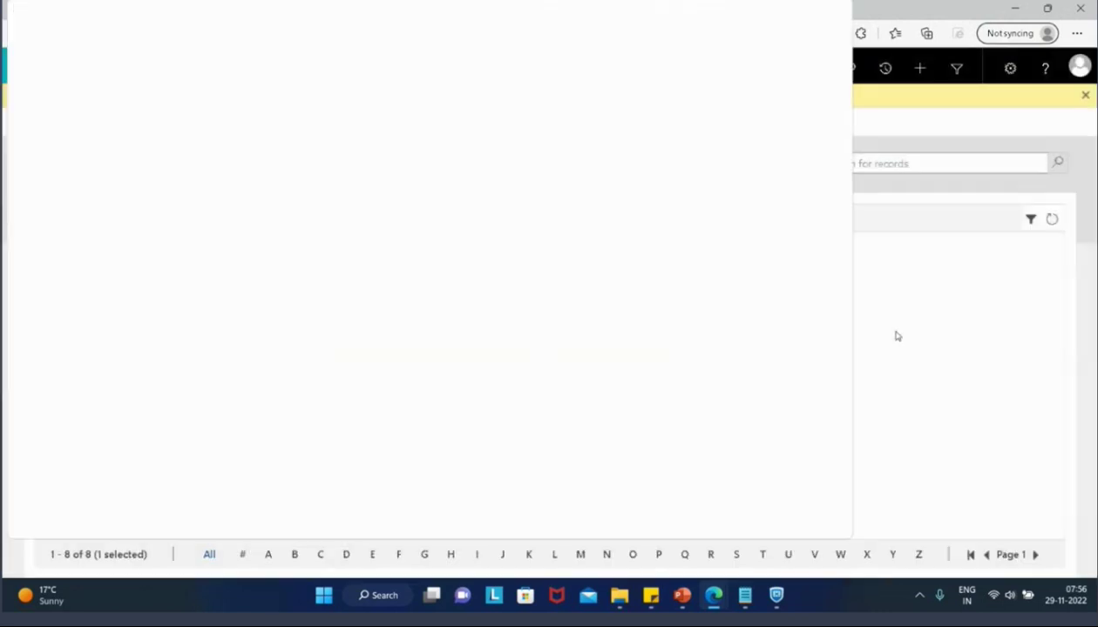
# Step: Maximize the test action's editor, scroll through its properties, then close it
pyautogui.click(800, 8)
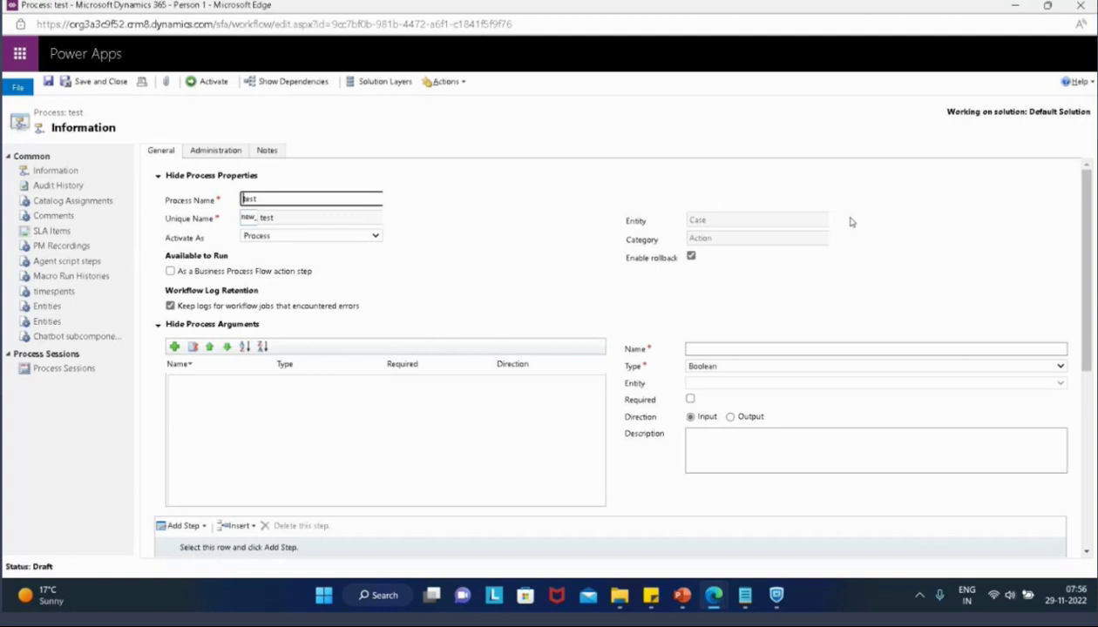
pyautogui.scroll(-3, 889, 288)
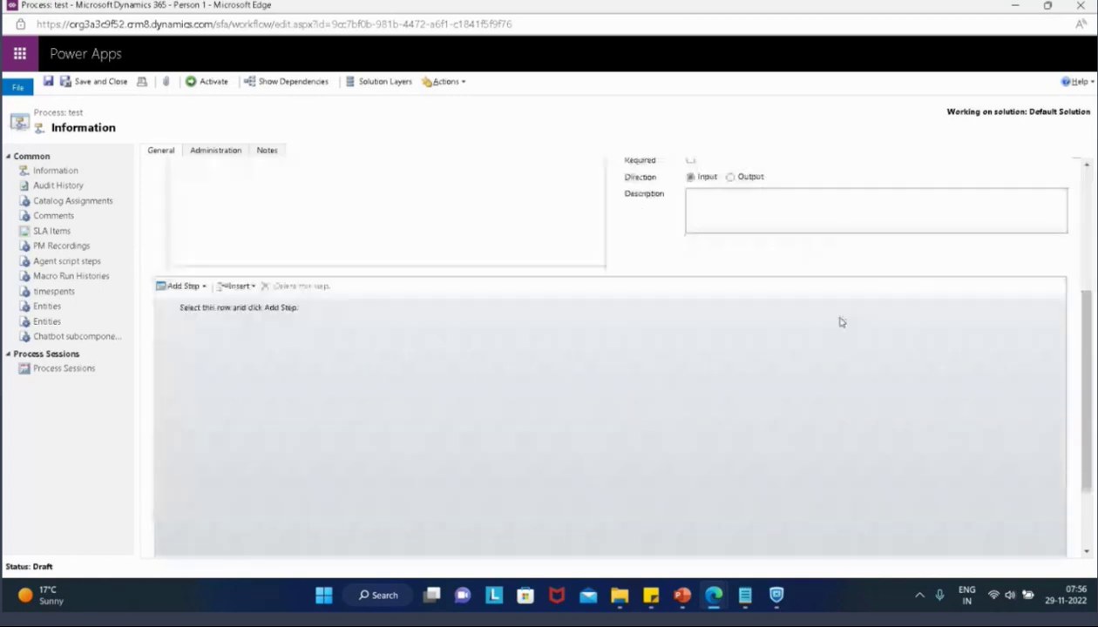
pyautogui.scroll(2, 840, 337)
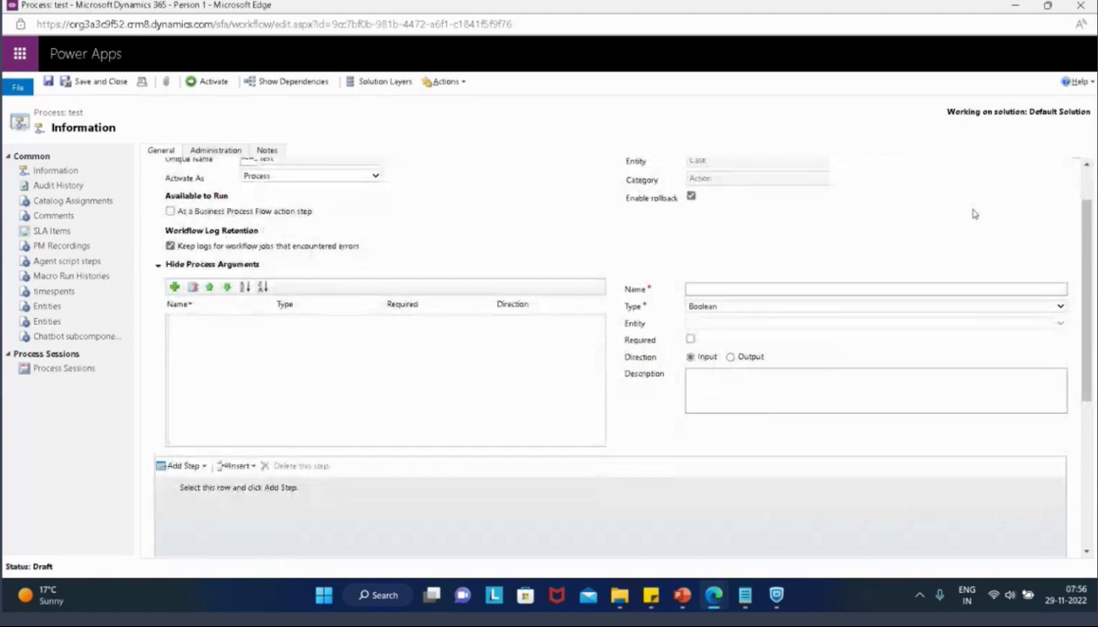
pyautogui.scroll(1, 974, 214)
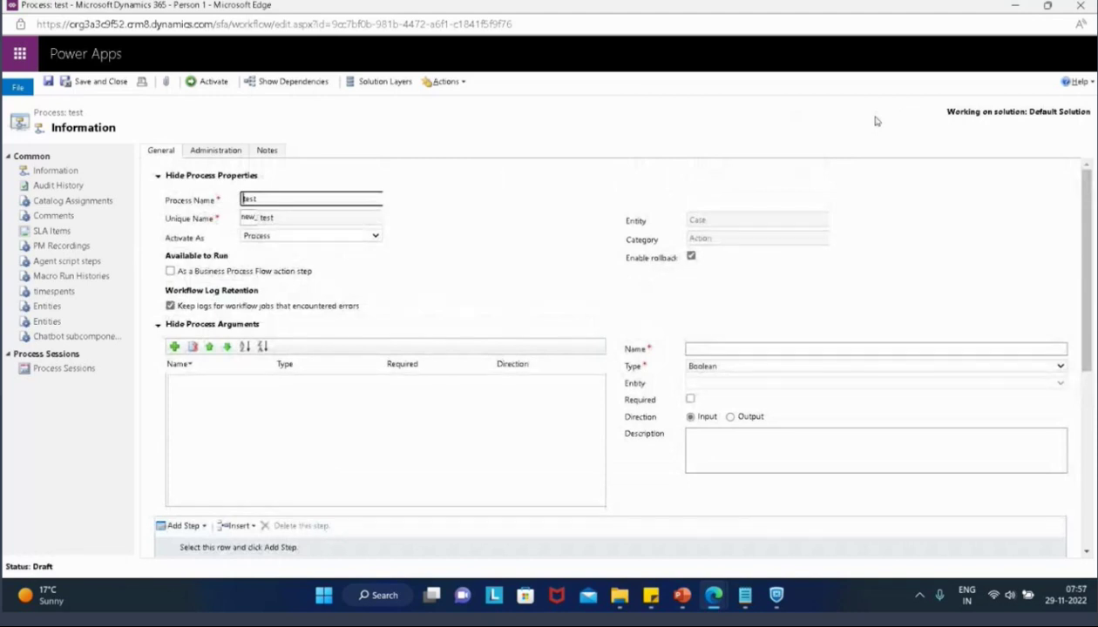
pyautogui.click(1082, 7)
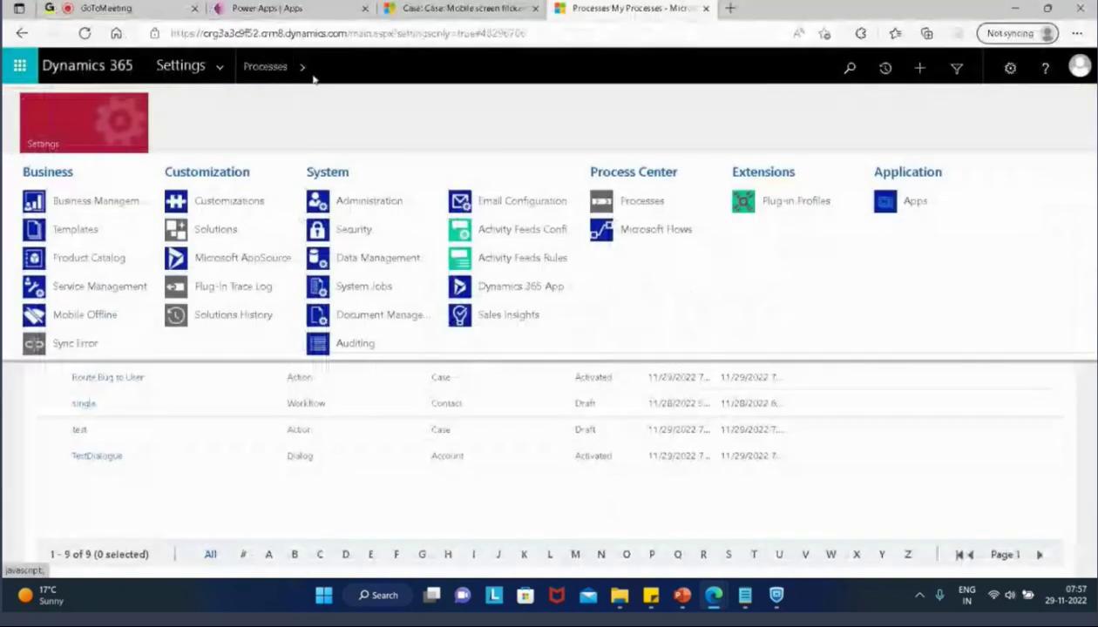
# Step: Create a second process named 'test' as a Workflow on the Account entity
pyautogui.click(636, 202)
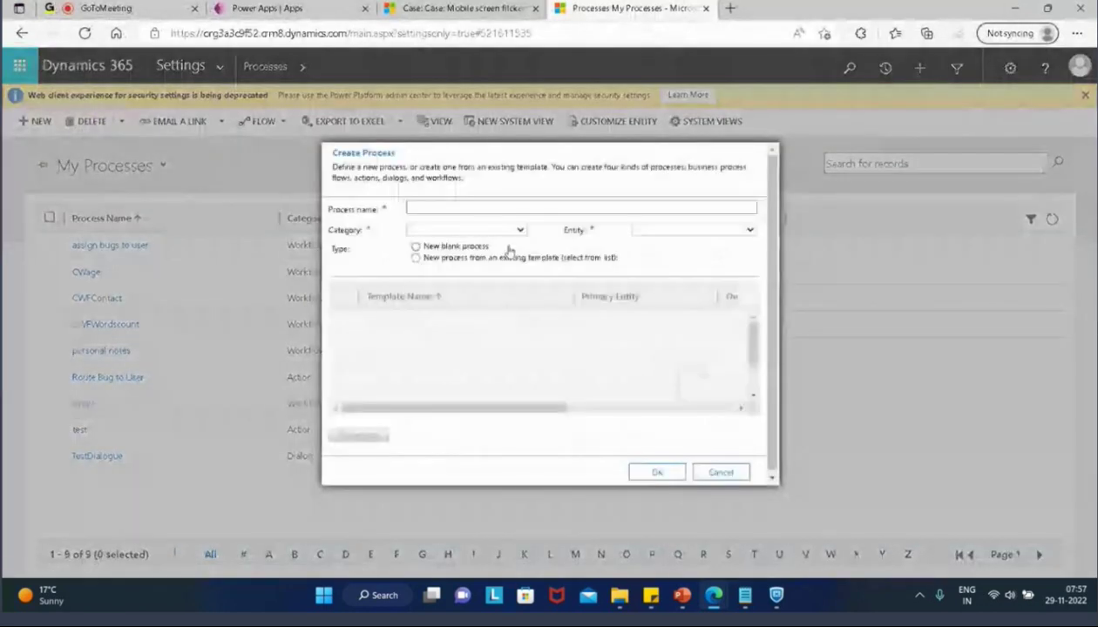
pyautogui.click(502, 204)
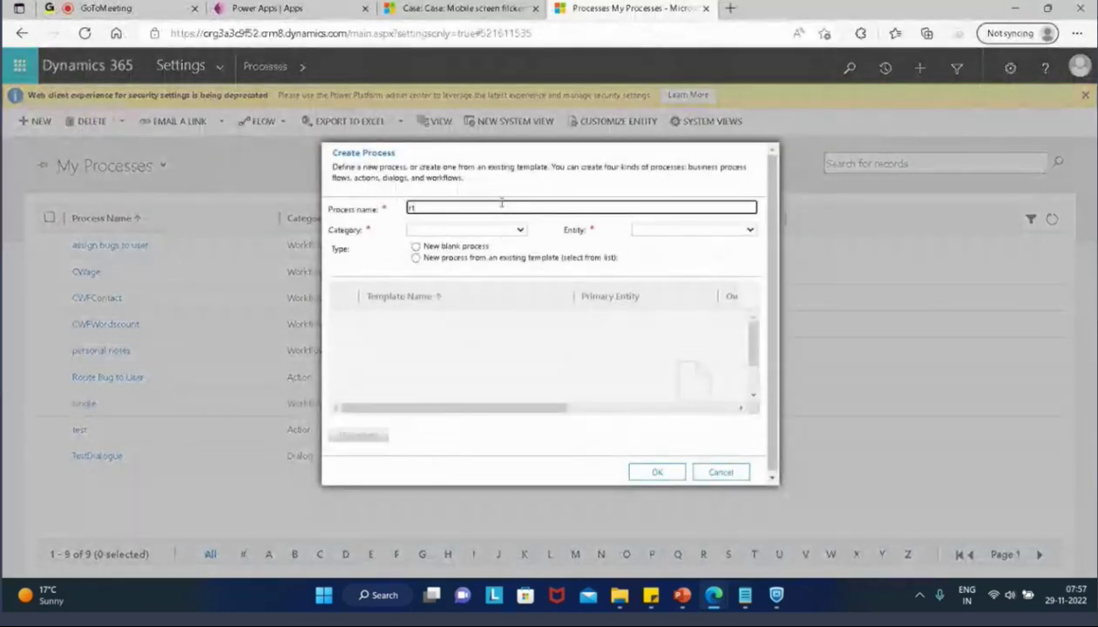
pyautogui.press('BackSpace')
pyautogui.press('BackSpace')
pyautogui.write('test')
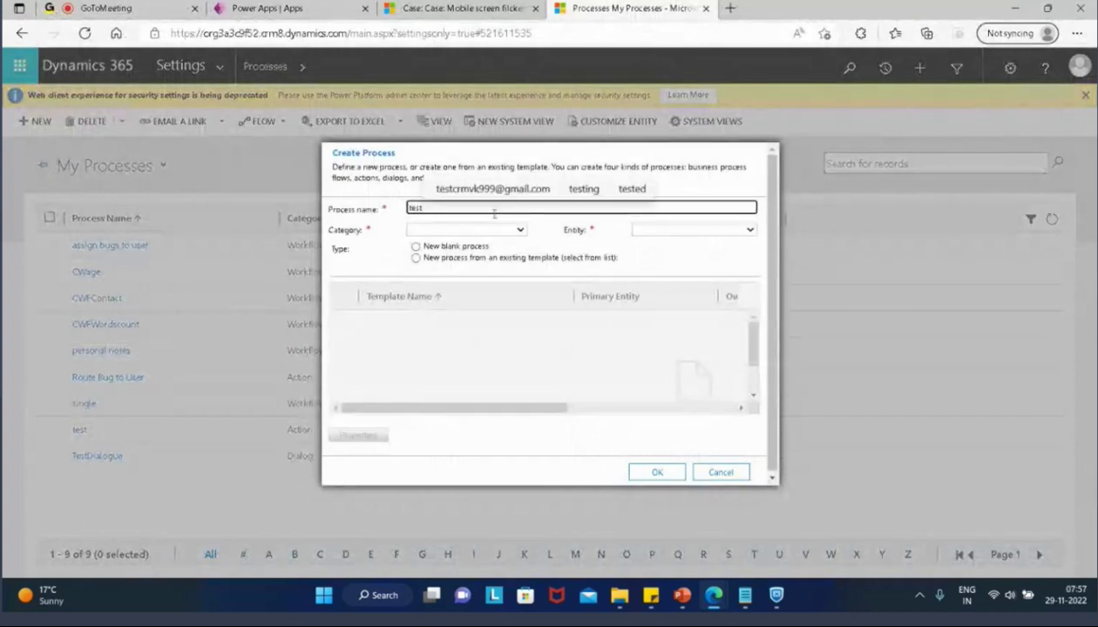
pyautogui.click(501, 230)
pyautogui.click(426, 290)
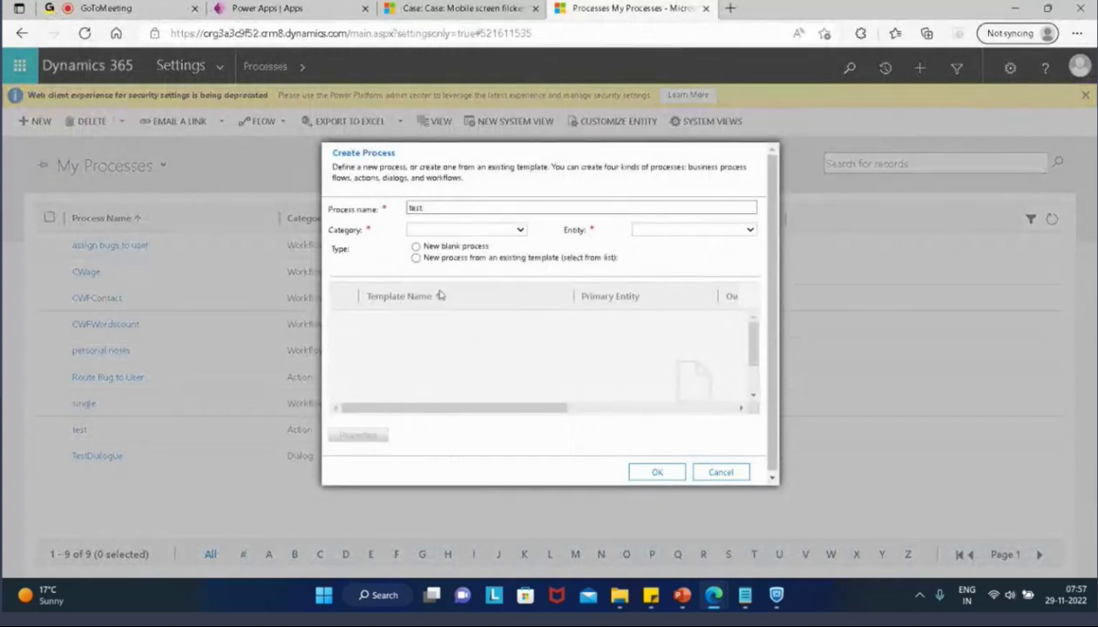
pyautogui.click(672, 231)
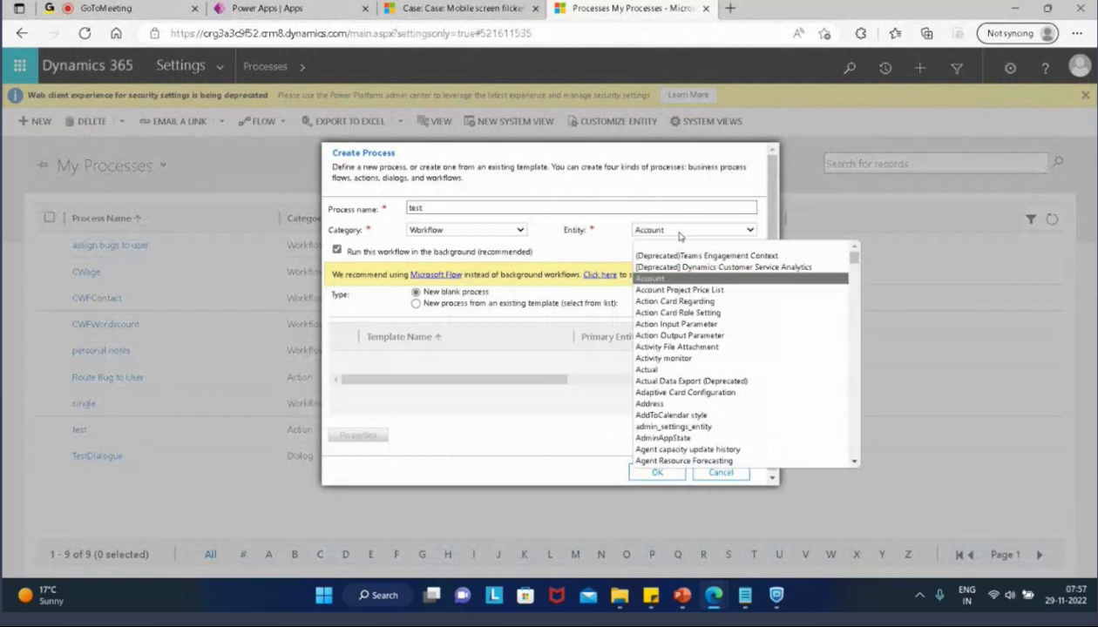
pyautogui.click(675, 277)
pyautogui.click(657, 472)
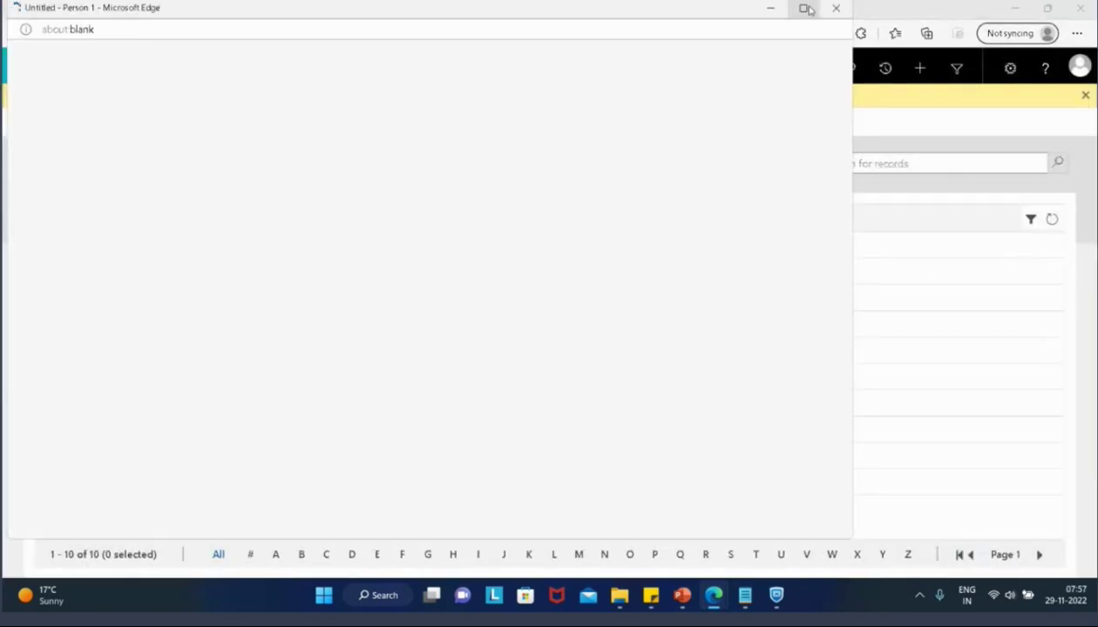
# Step: Maximize the new test Account workflow's editor window
pyautogui.click(804, 8)
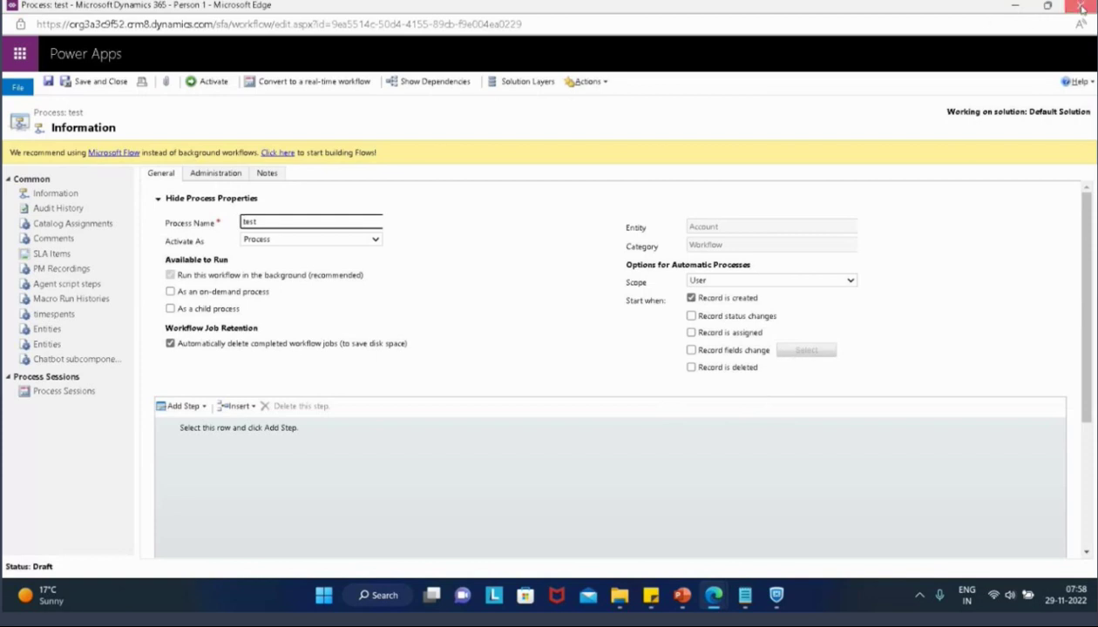
# Step: Close the test workflow editor to return to My Processes
pyautogui.click(1081, 8)
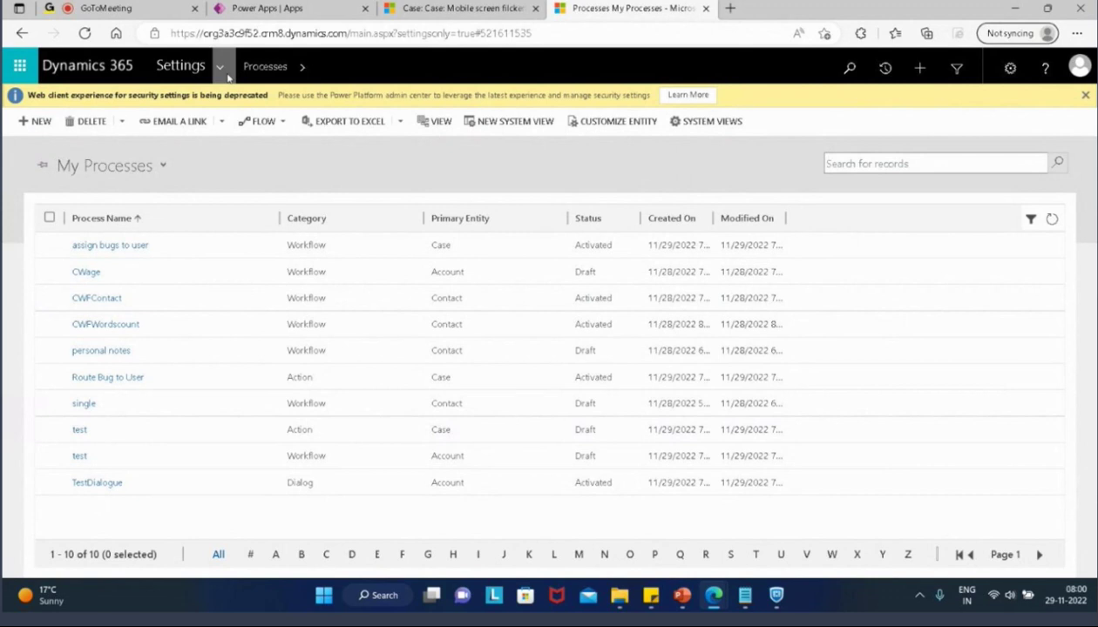
# Step: Open a new-process form, view the Category list, cancel, and move to GoToMeeting
pyautogui.click(305, 75)
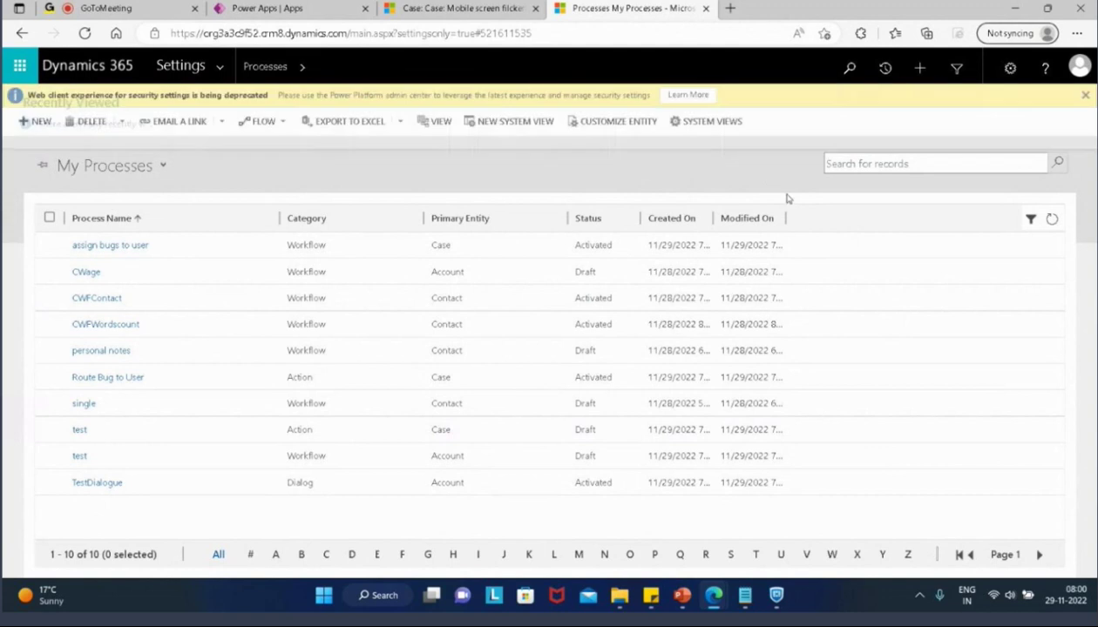
pyautogui.click(40, 122)
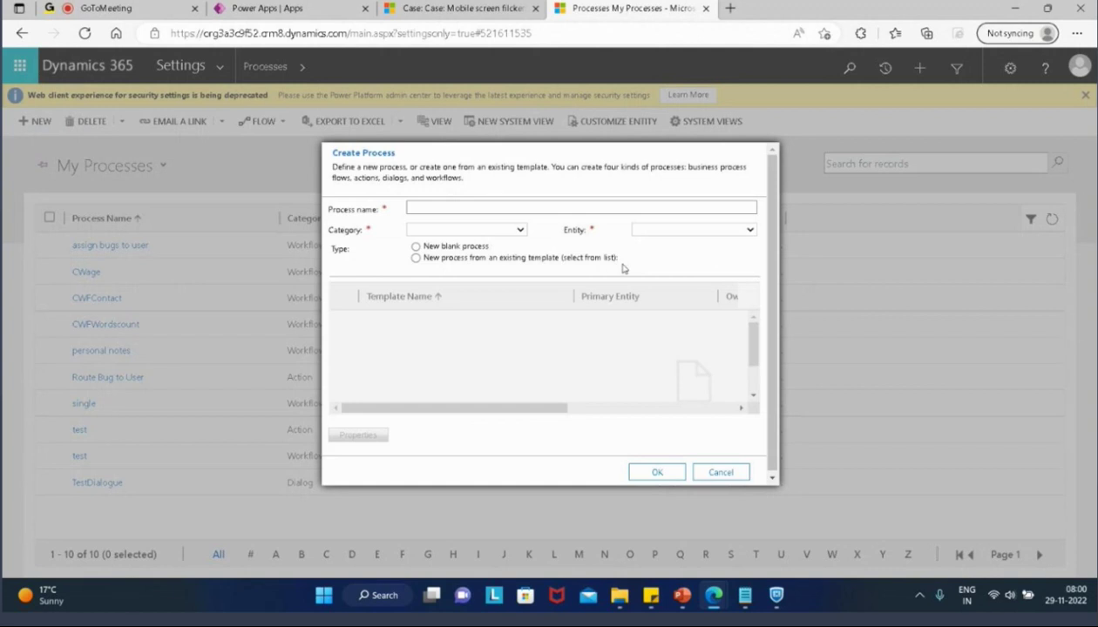
pyautogui.click(613, 205)
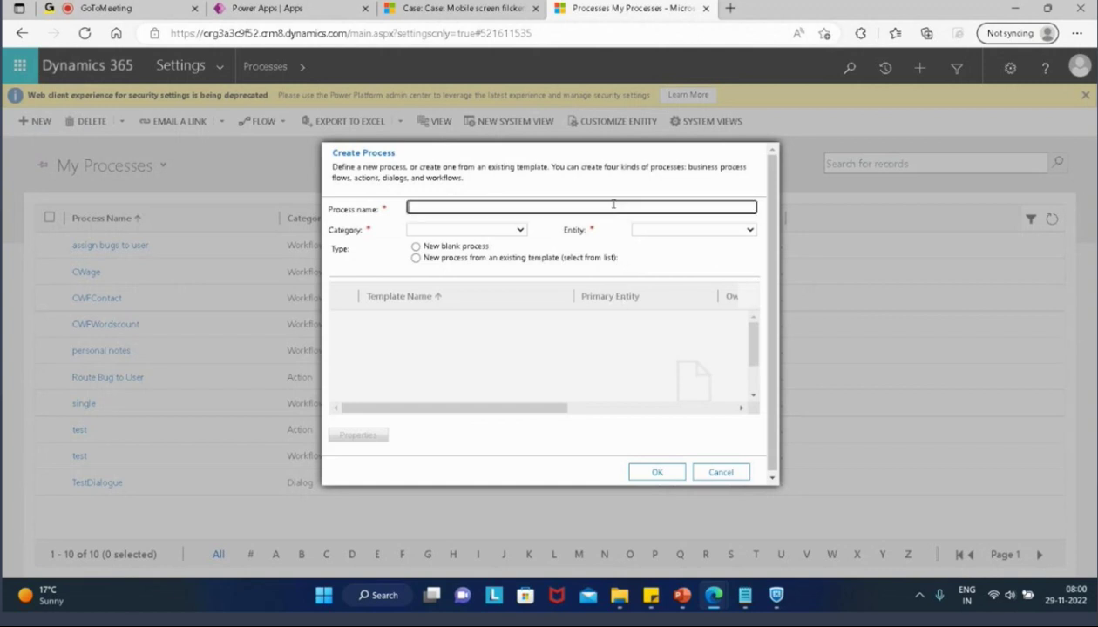
pyautogui.click(518, 230)
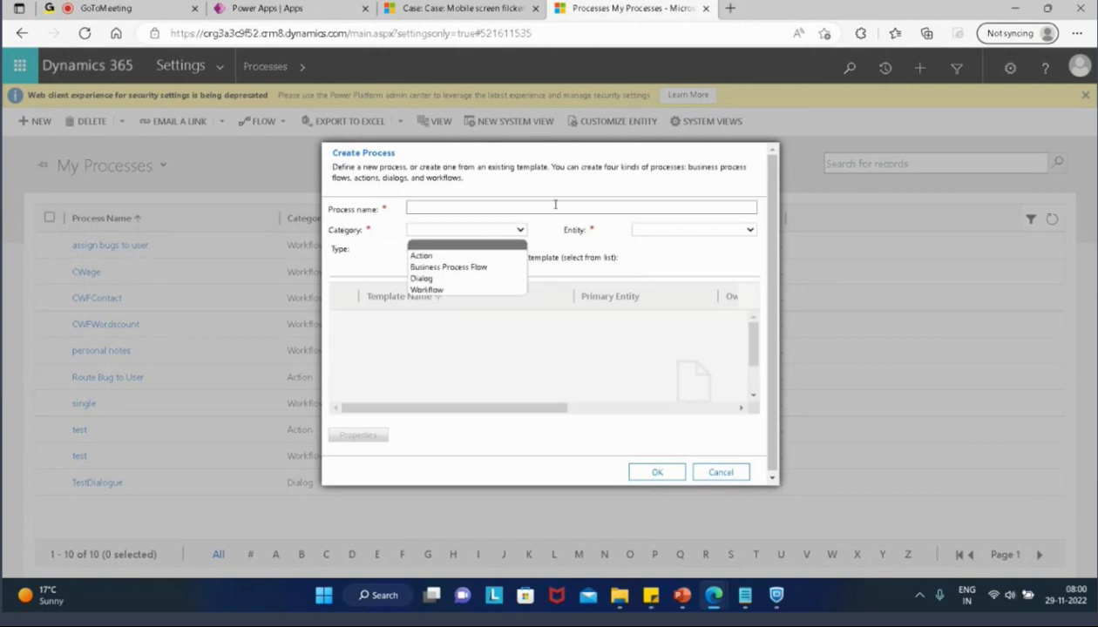
pyautogui.click(555, 203)
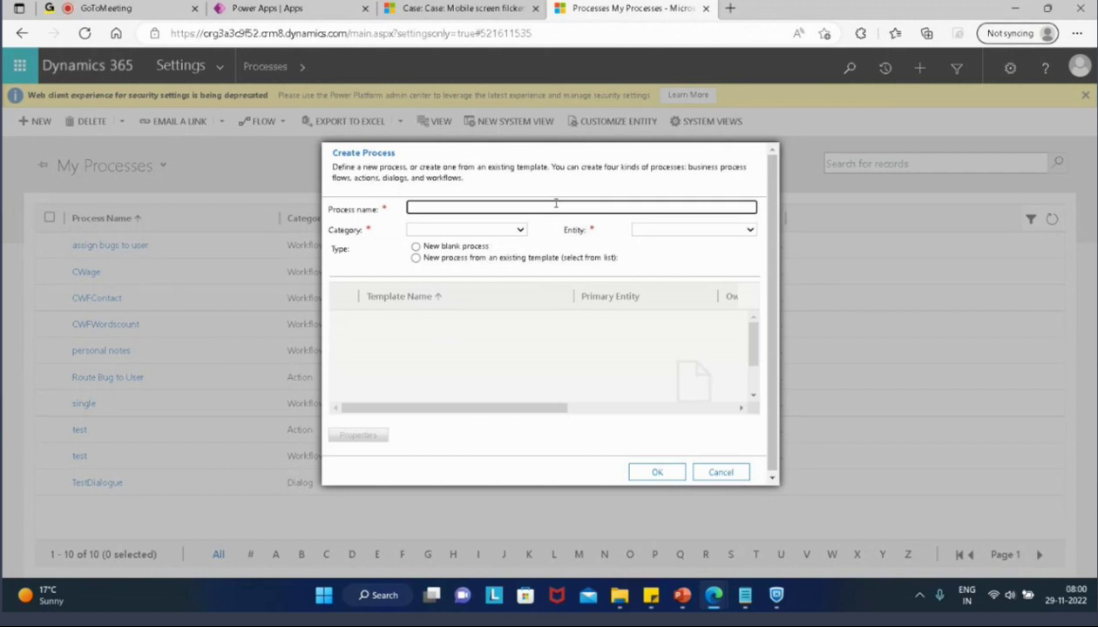
pyautogui.click(724, 475)
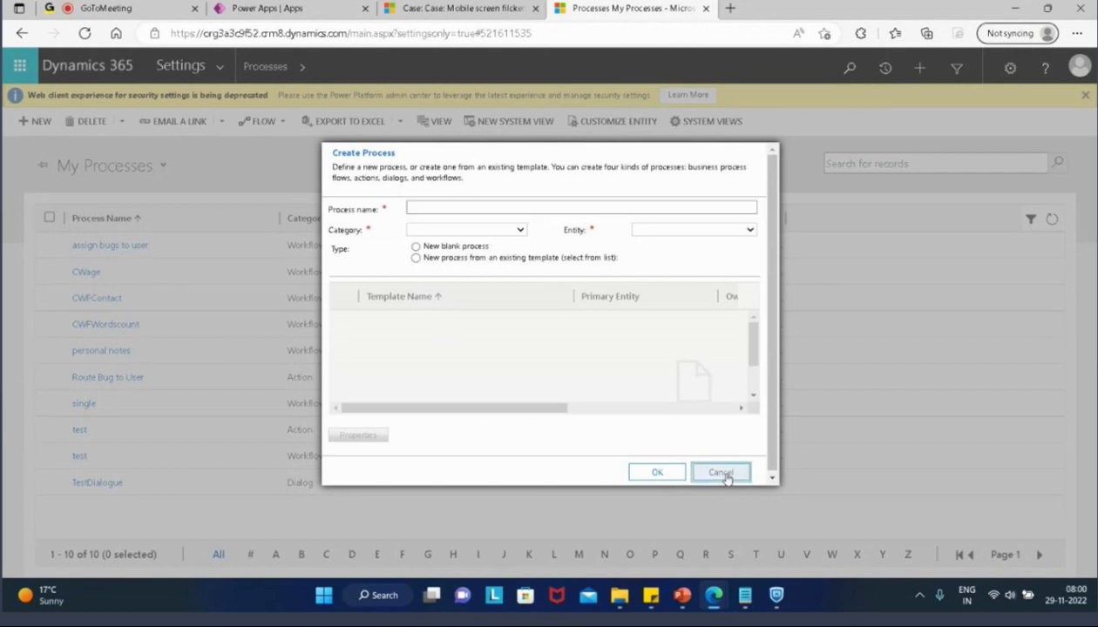
pyautogui.hotkey('ctrl', '1')
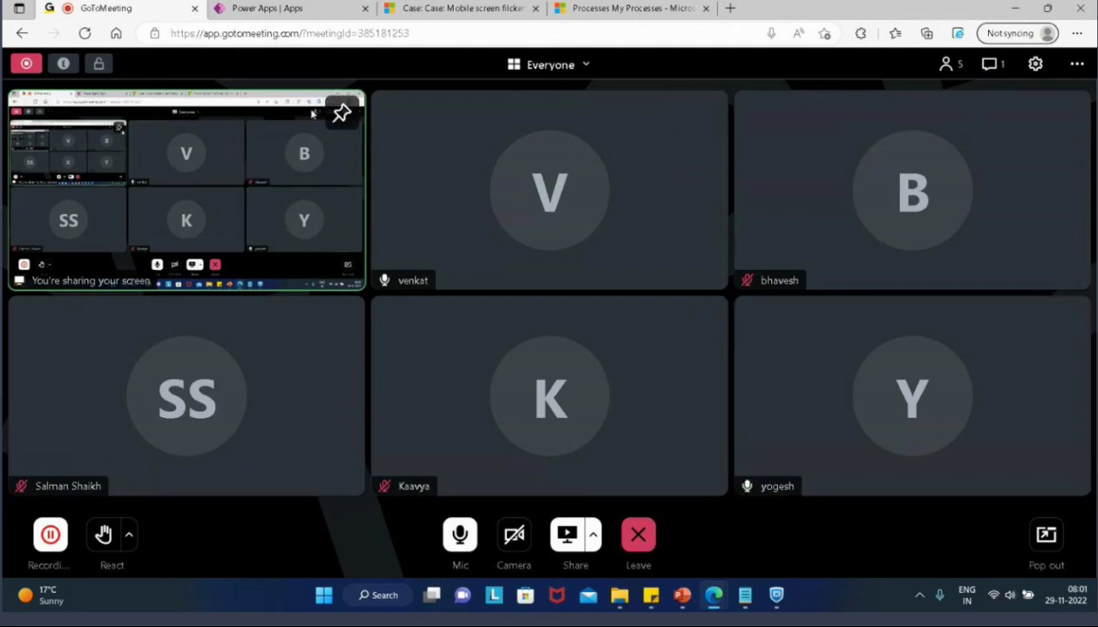
# Step: Pin the shared screen and make a participant the presenter, confirming with Yes
pyautogui.click(358, 114)
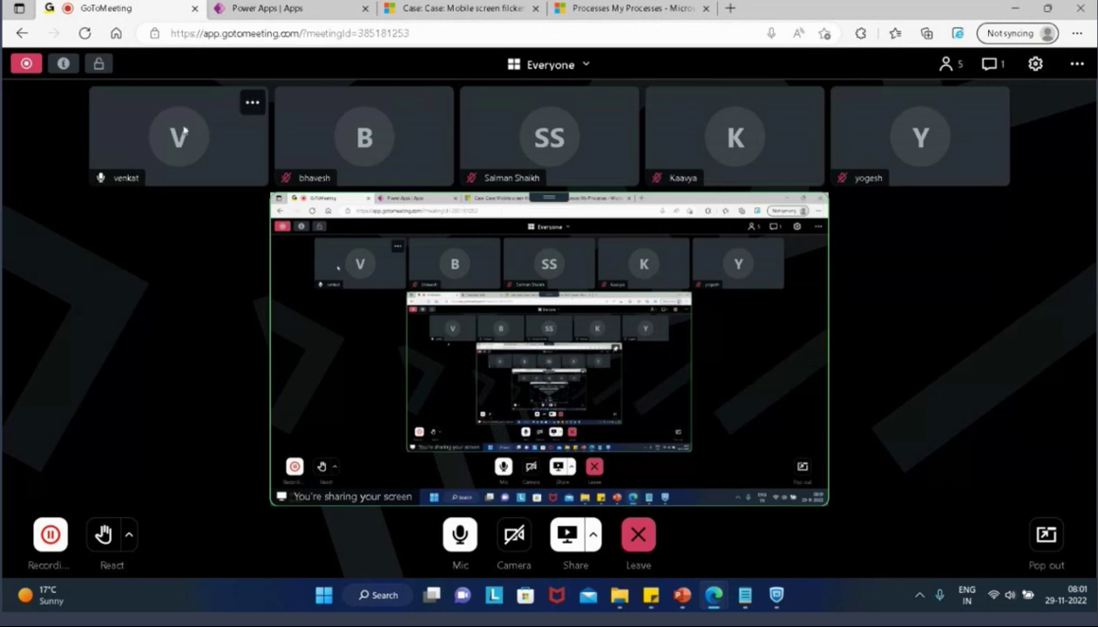
pyautogui.click(995, 103)
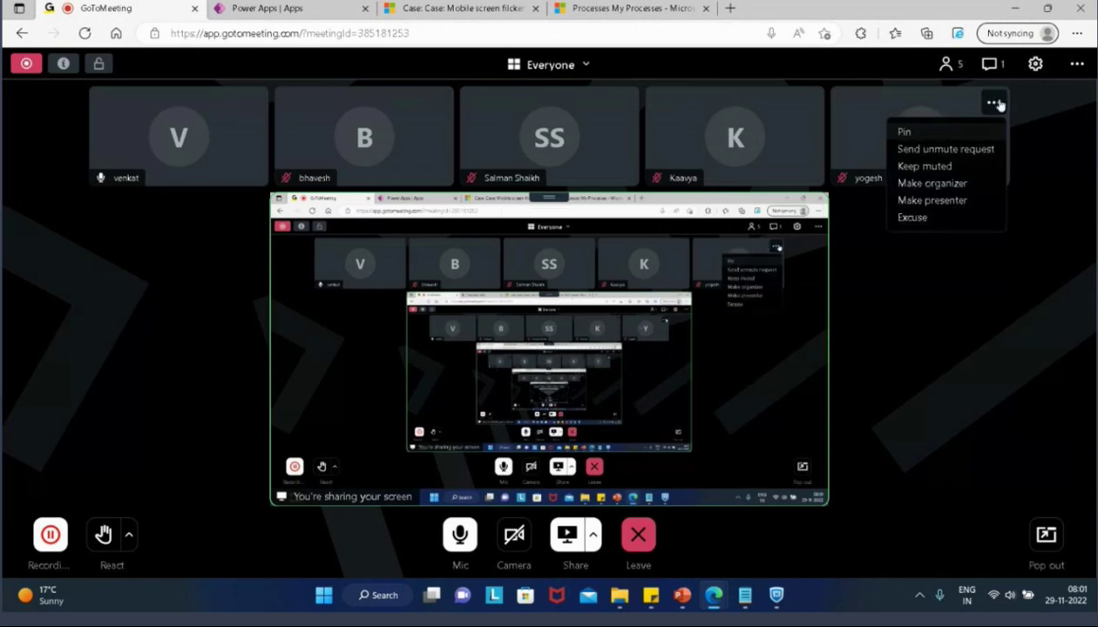
pyautogui.click(937, 201)
pyautogui.click(672, 348)
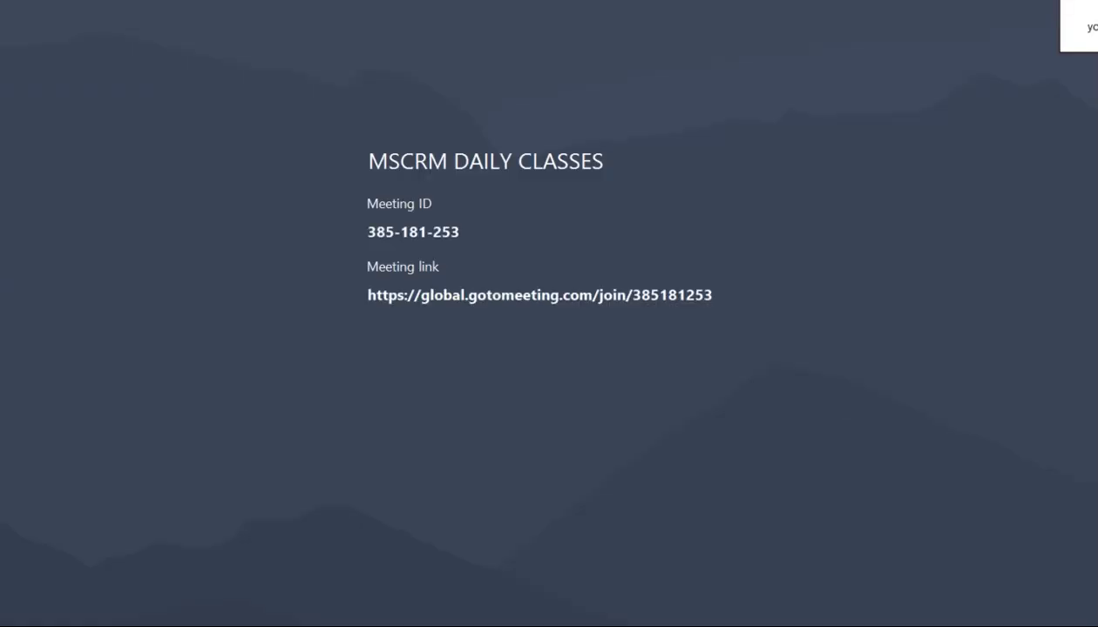
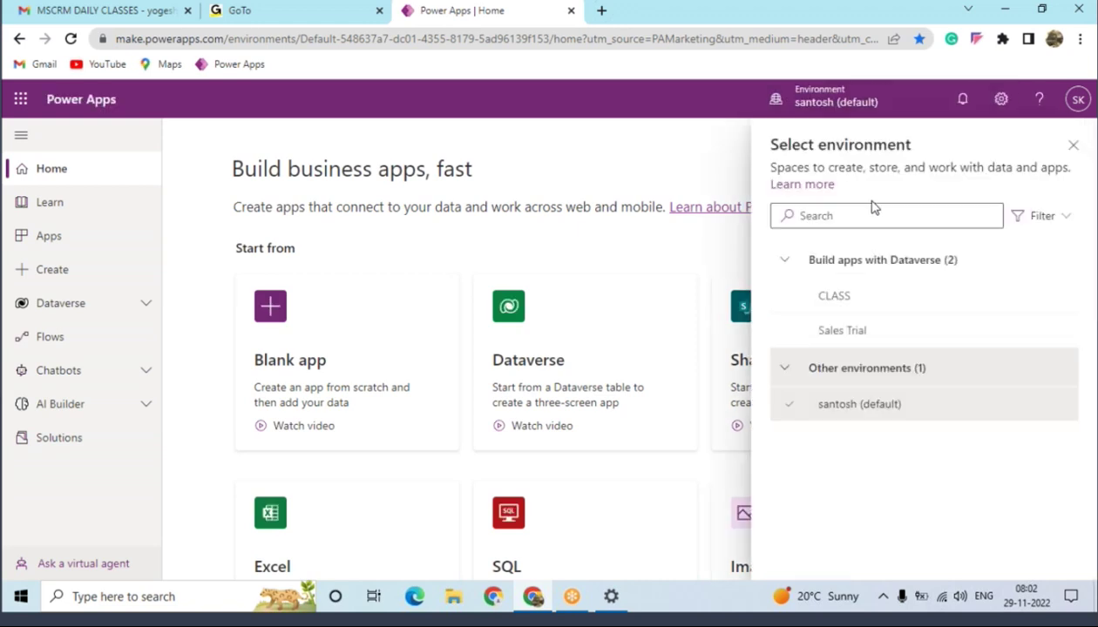
# Step: Switch to the CLASS environment and launch the Sales Hub app from Settings > Apps
pyautogui.click(860, 298)
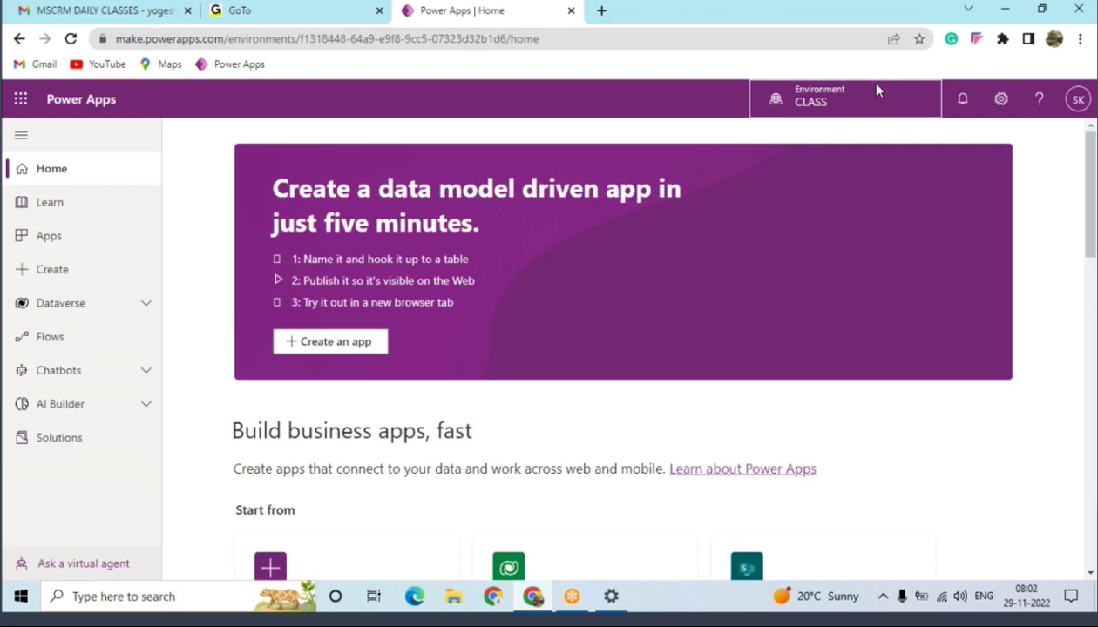
pyautogui.click(1001, 102)
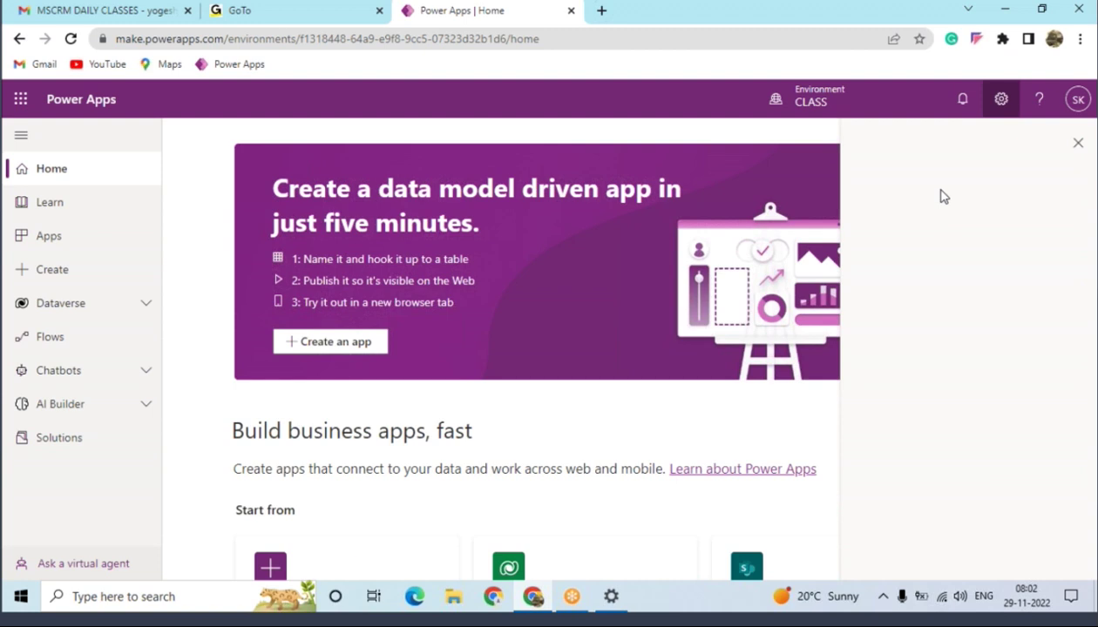
pyautogui.click(1001, 101)
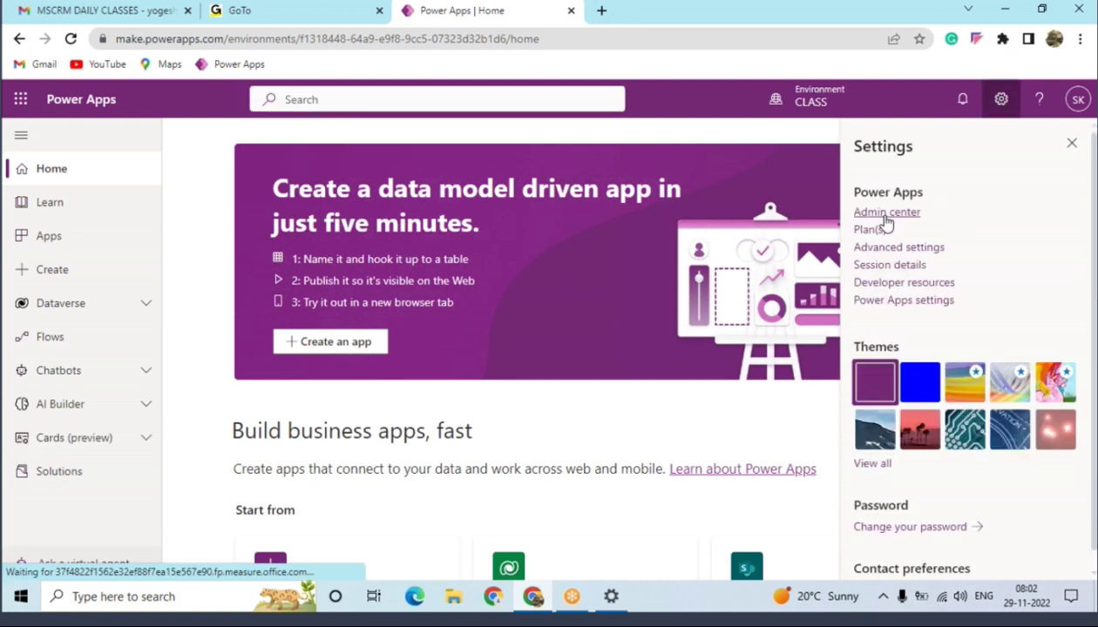
pyautogui.click(56, 246)
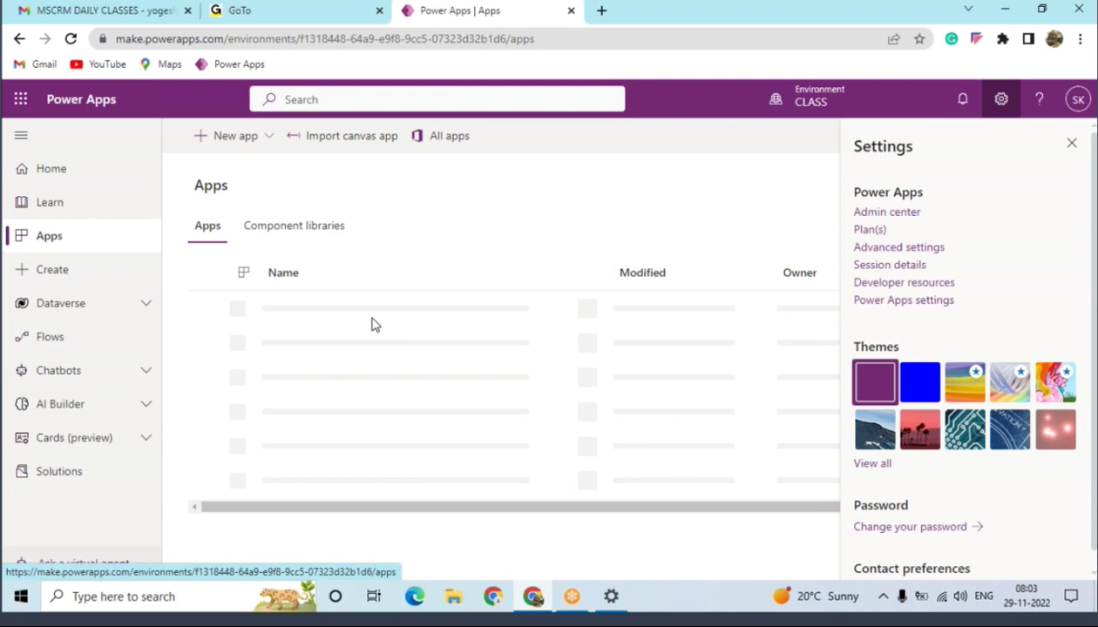
pyautogui.click(300, 345)
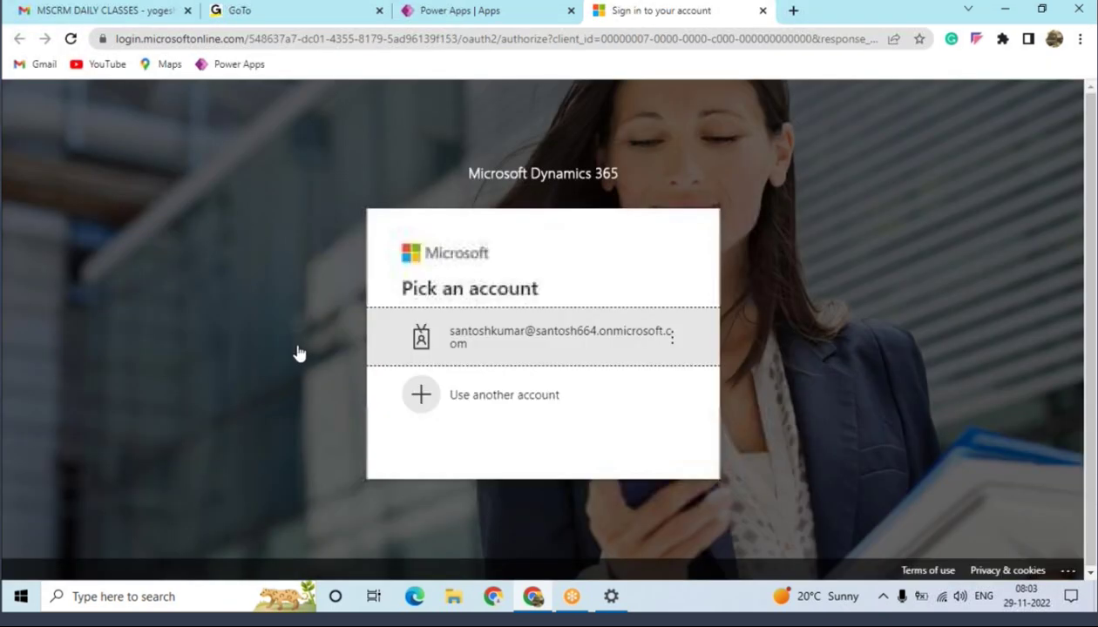
# Step: Sign in with the listed account, re-entering the password after the first attempt fails
pyautogui.click(492, 342)
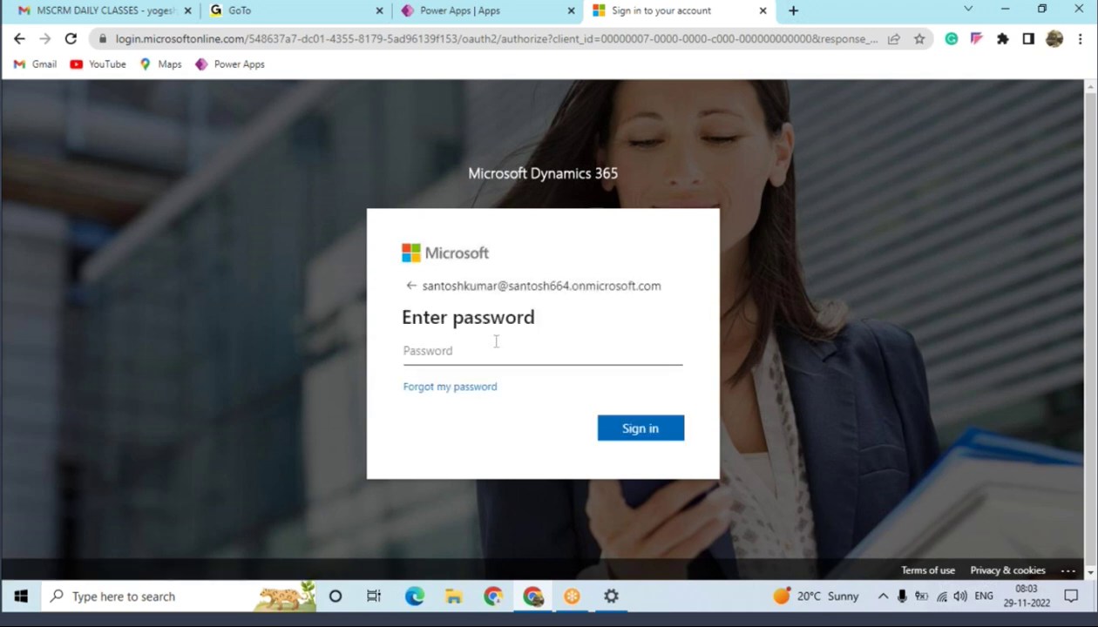
pyautogui.write('••••••••••')
pyautogui.press('Return')
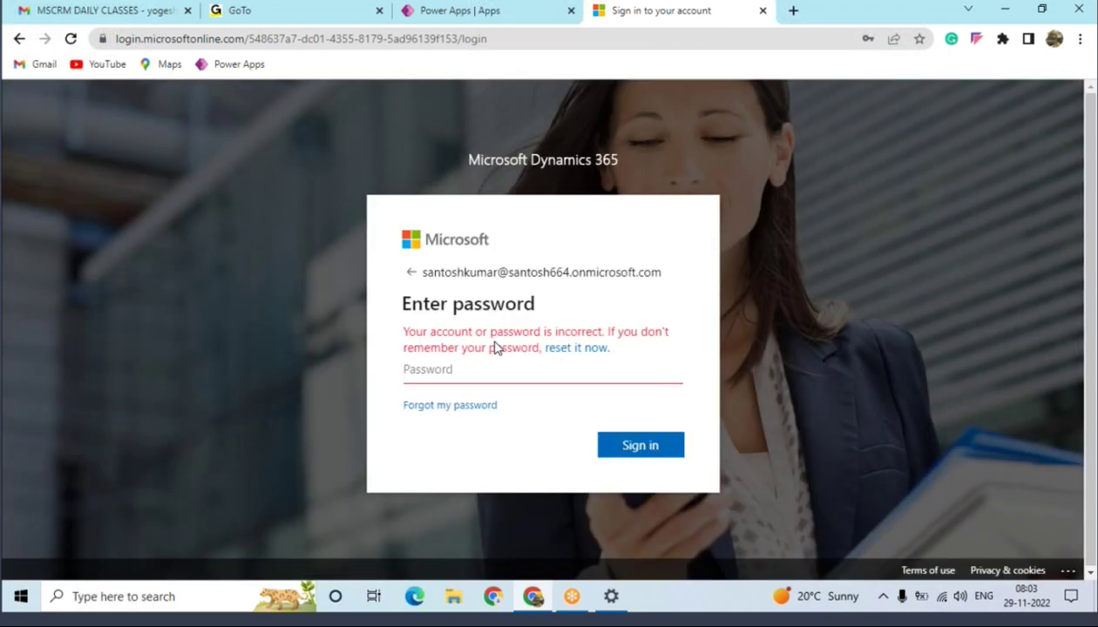
pyautogui.write('*************')
pyautogui.press('Return')
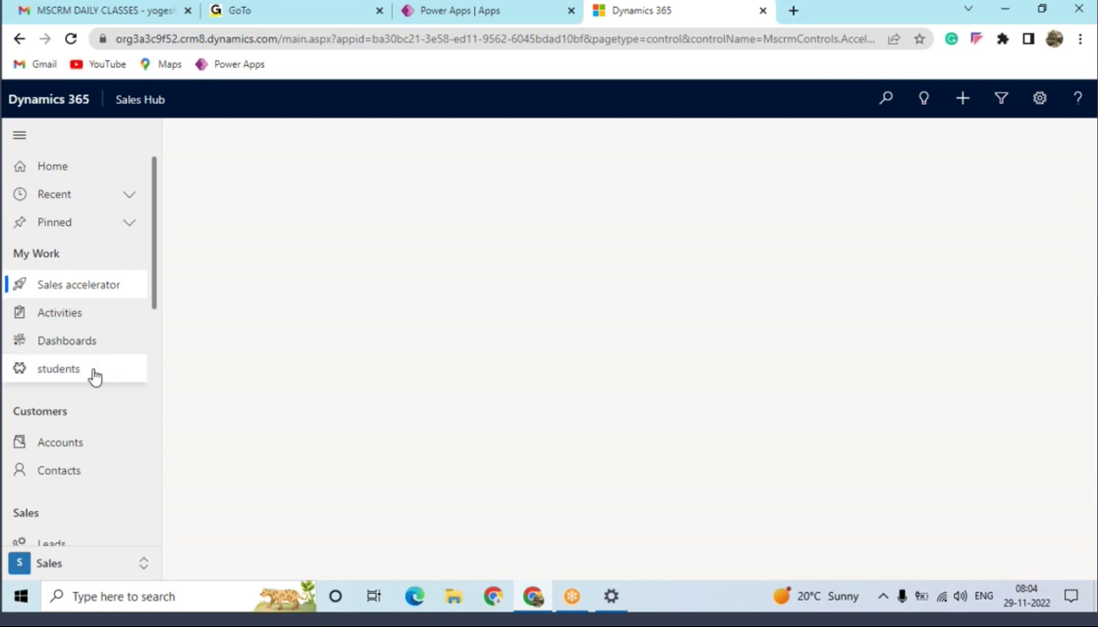
# Step: Go to Advanced Settings and open Processes under Process Center
pyautogui.click(1037, 101)
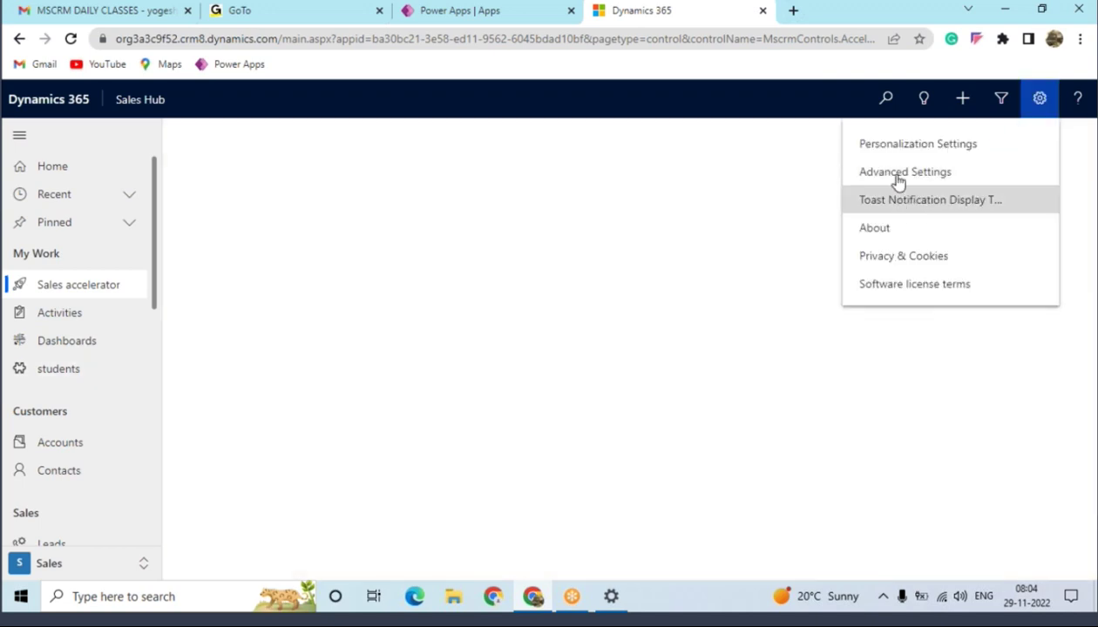
pyautogui.click(897, 179)
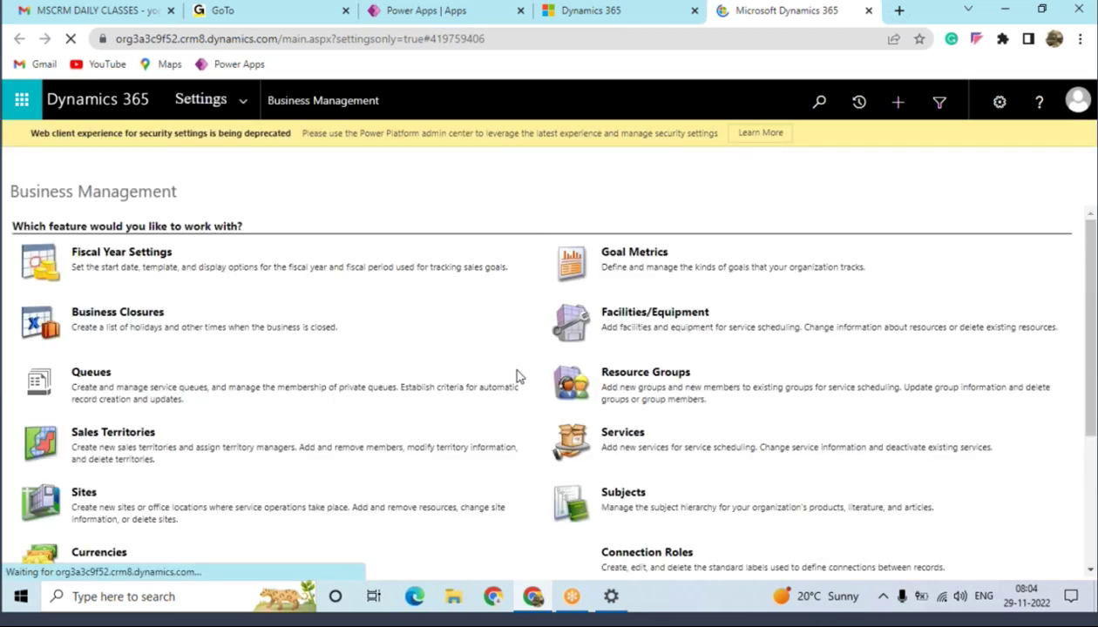
pyautogui.click(246, 103)
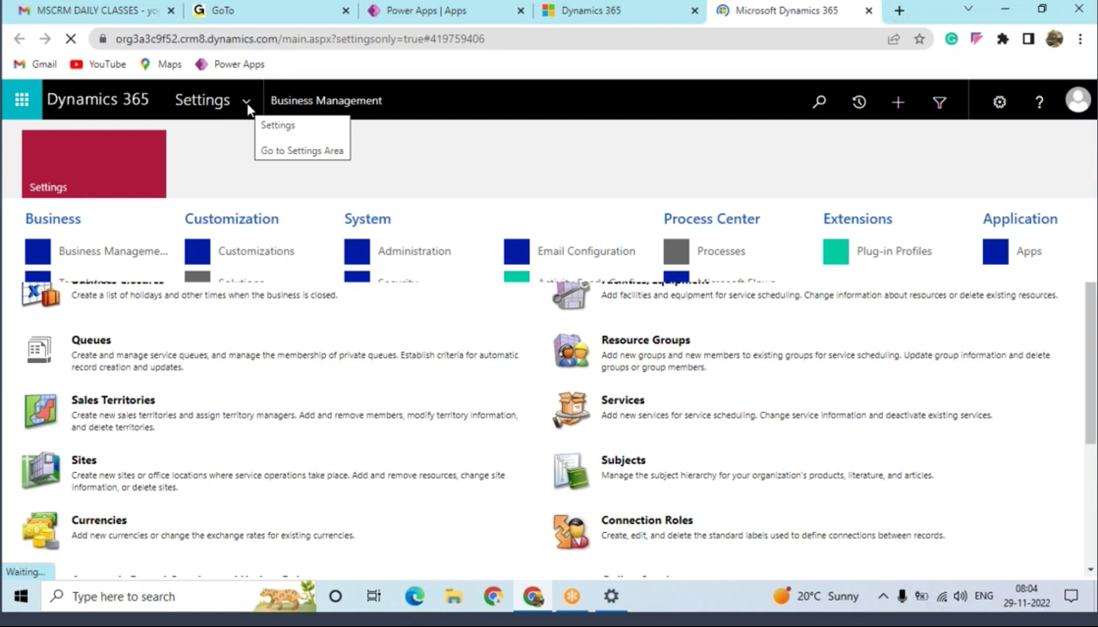
pyautogui.click(706, 247)
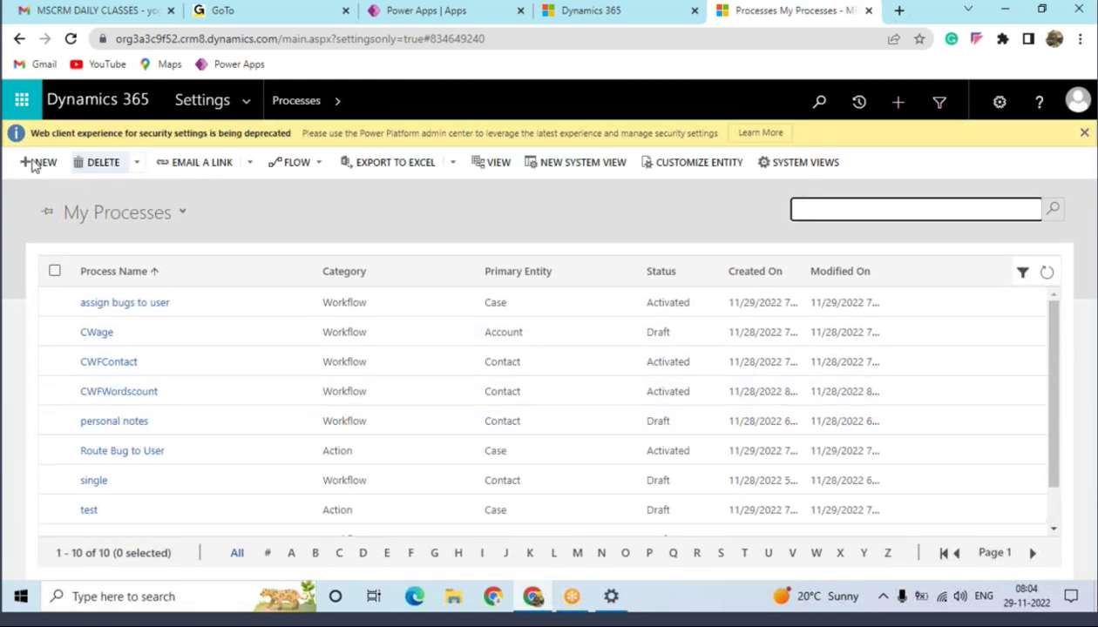
# Step: Create a new Workflow process 'students roll number' for the students entity
pyautogui.click(32, 165)
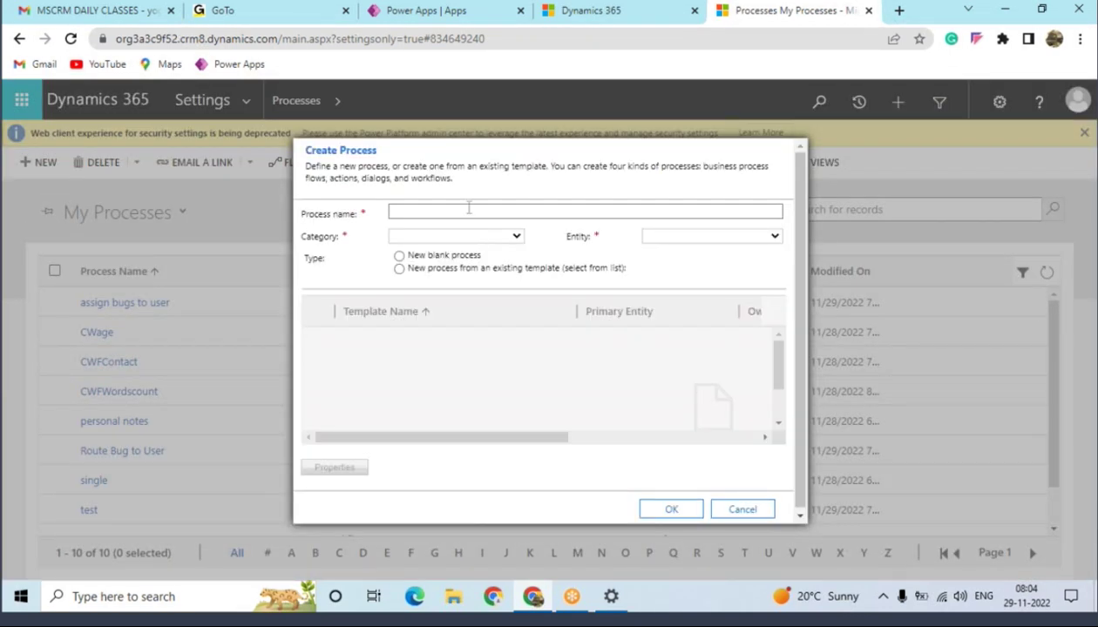
pyautogui.click(469, 209)
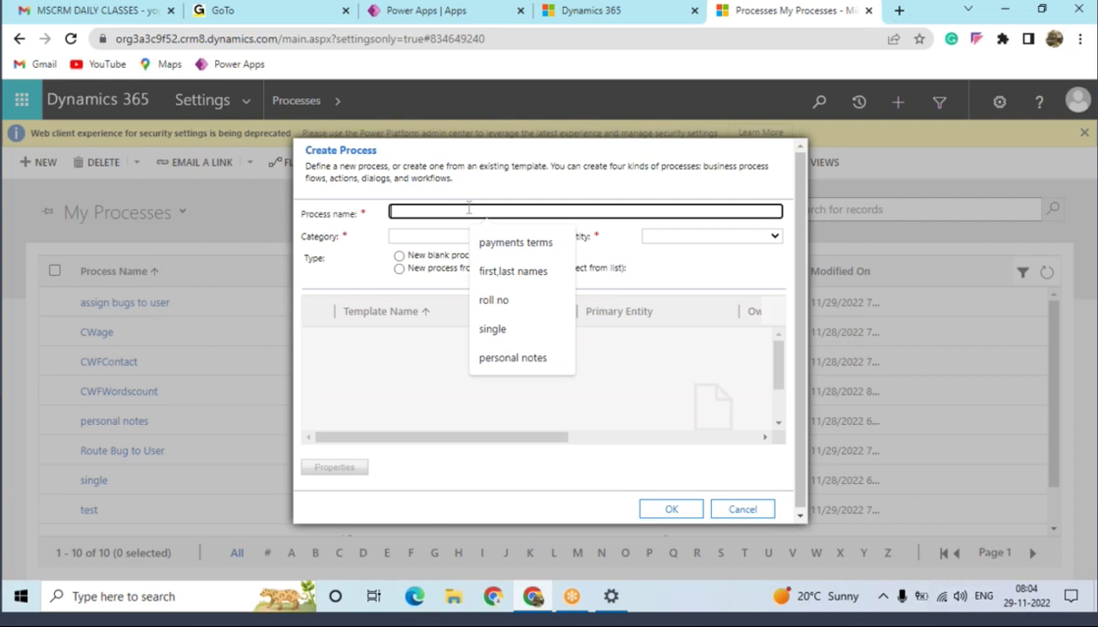
pyautogui.write('students roll num')
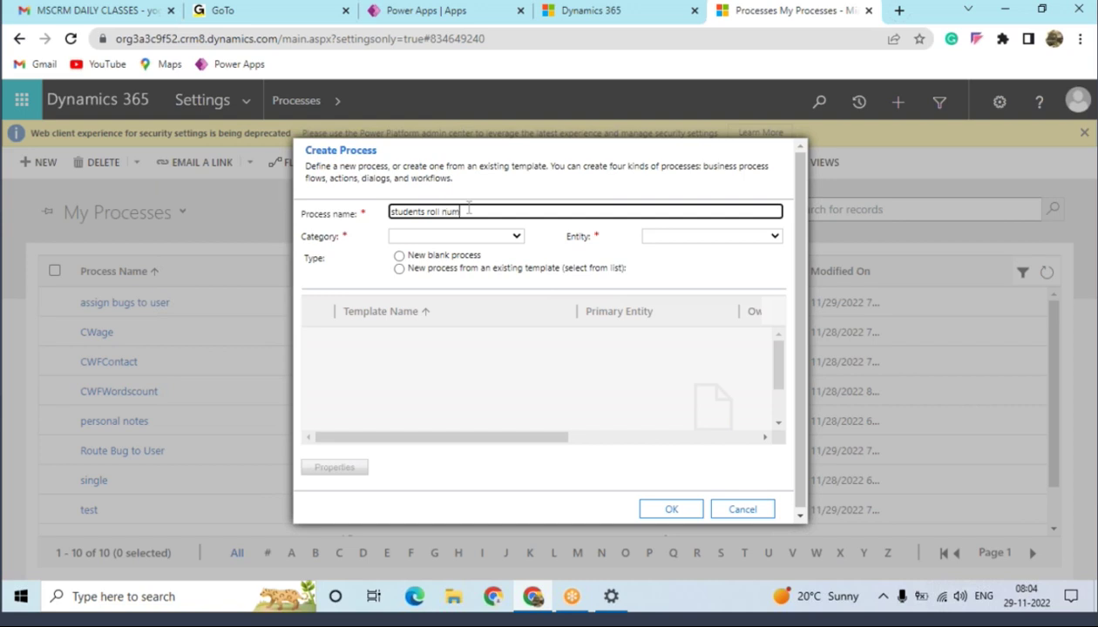
pyautogui.write('ber')
pyautogui.click(497, 236)
pyautogui.click(415, 300)
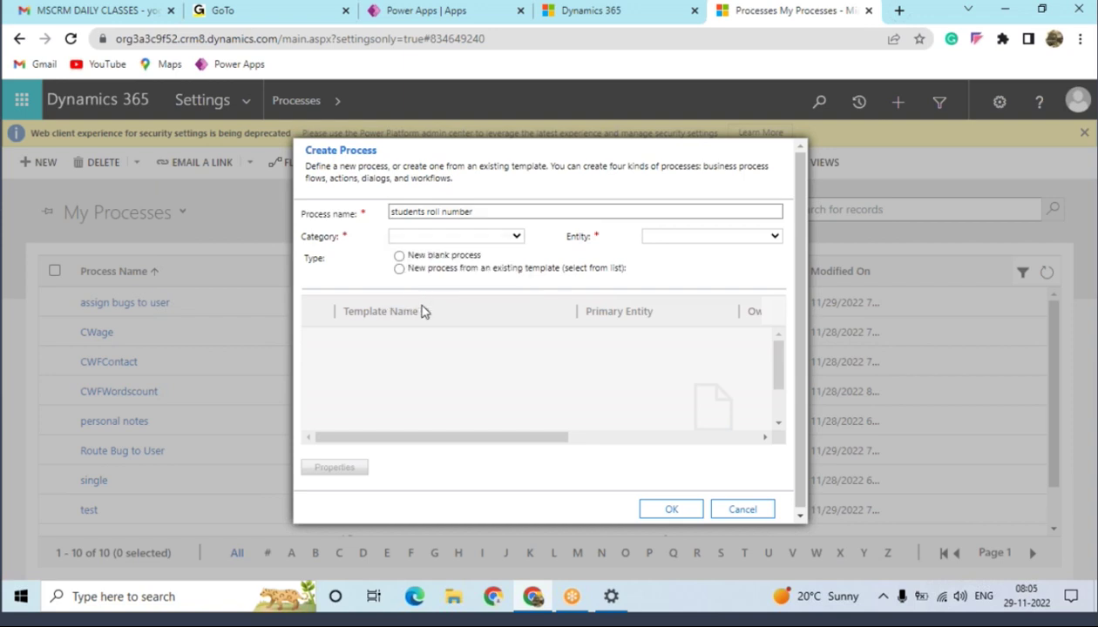
pyautogui.click(666, 237)
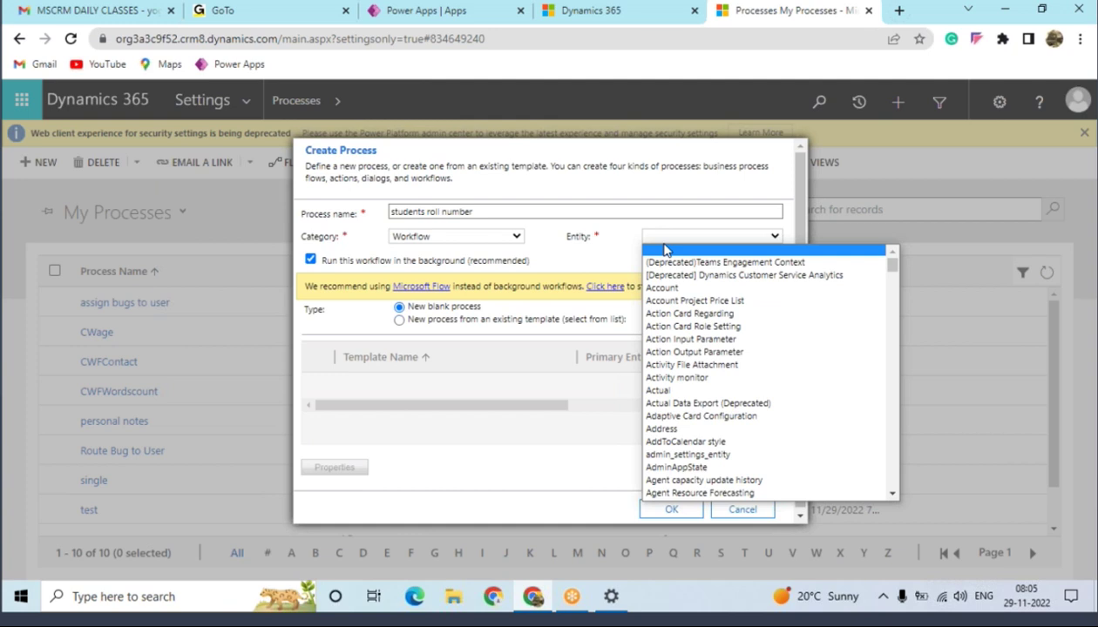
pyautogui.write('students')
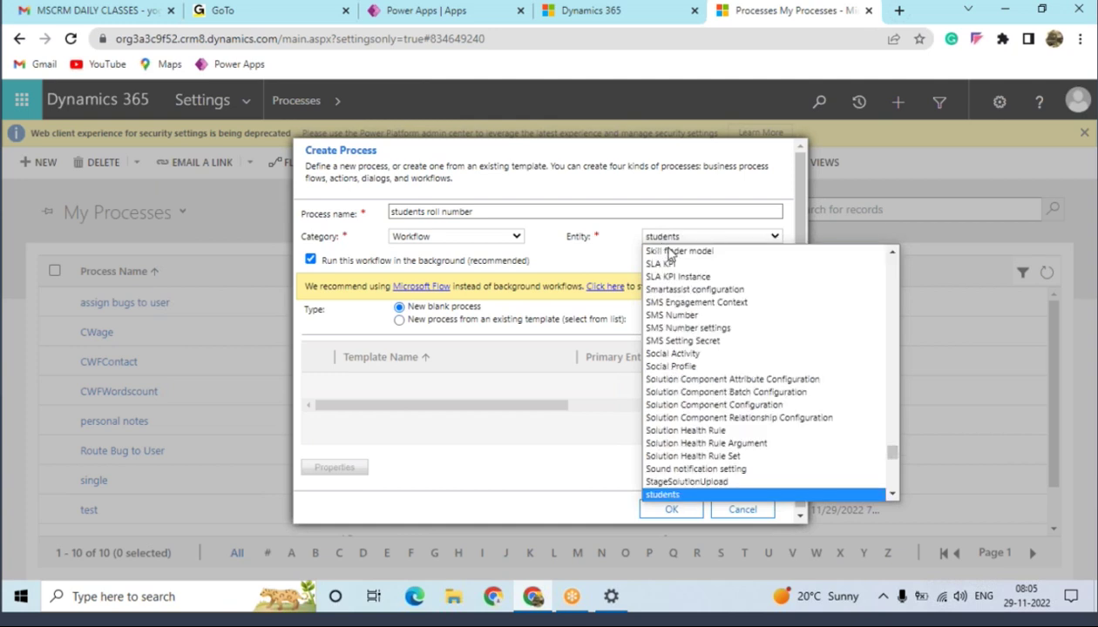
pyautogui.click(671, 495)
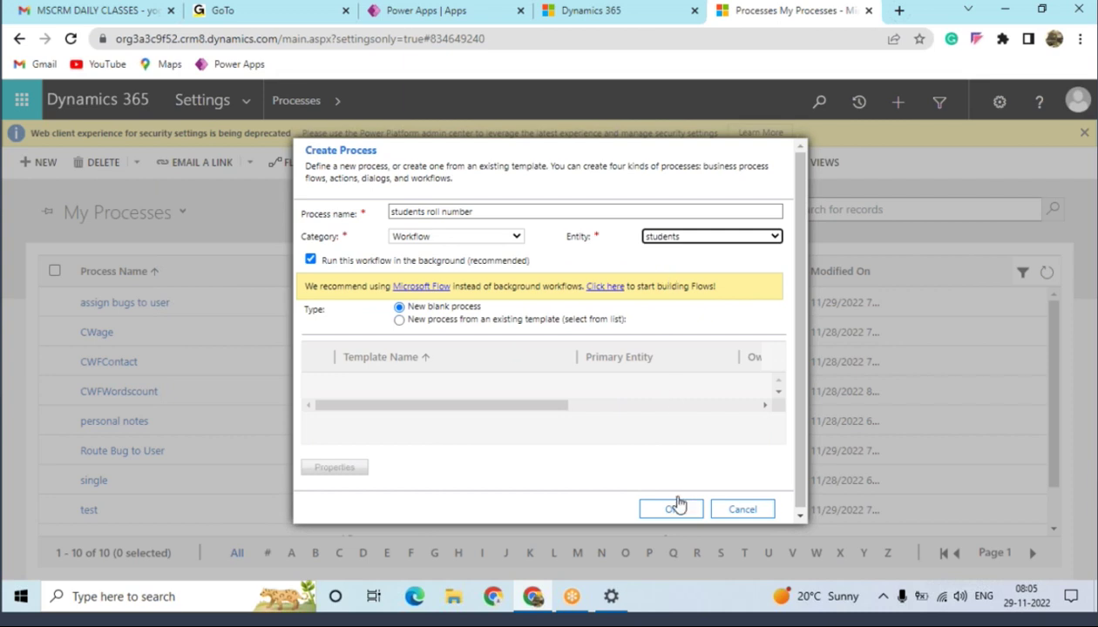
pyautogui.click(677, 506)
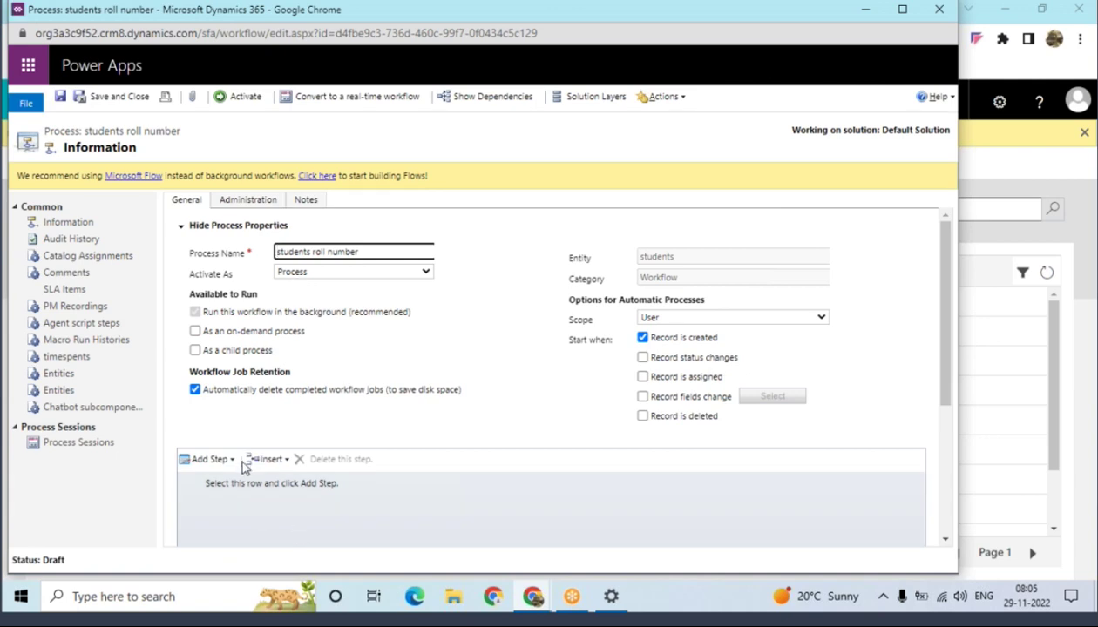
# Step: Set the workflow scope to Organization, keeping it triggered only on record creation
pyautogui.click(655, 319)
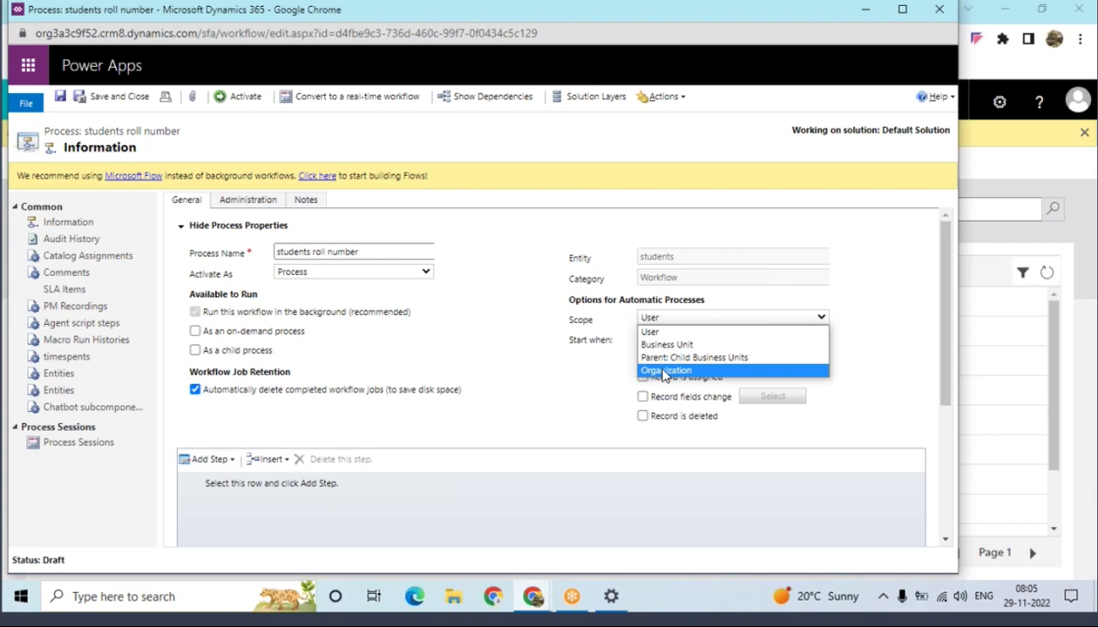
pyautogui.click(666, 371)
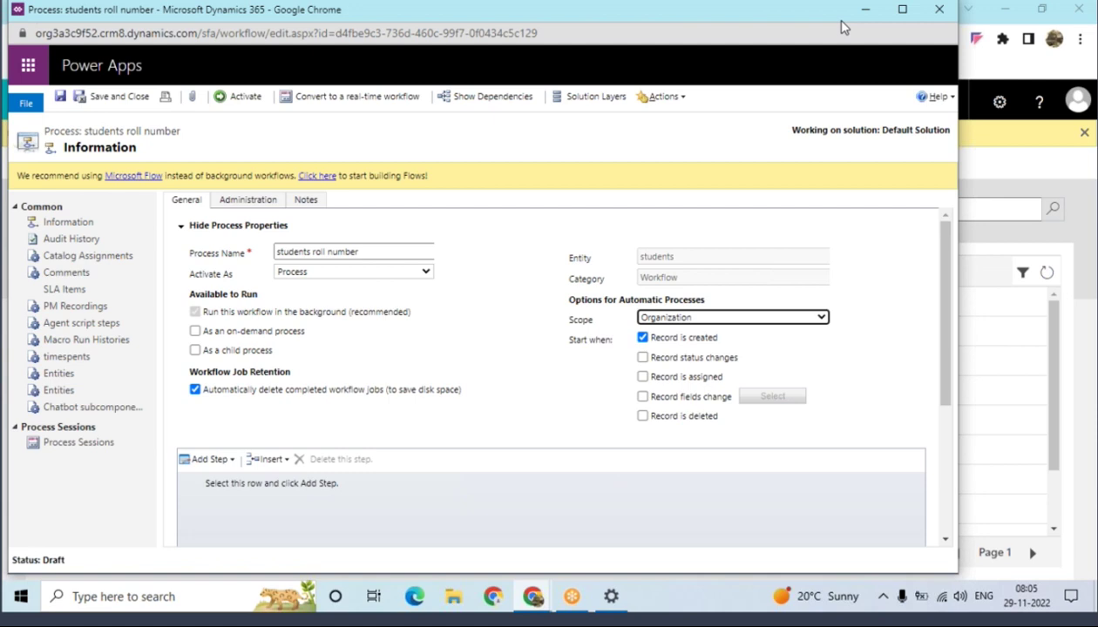
pyautogui.click(689, 406)
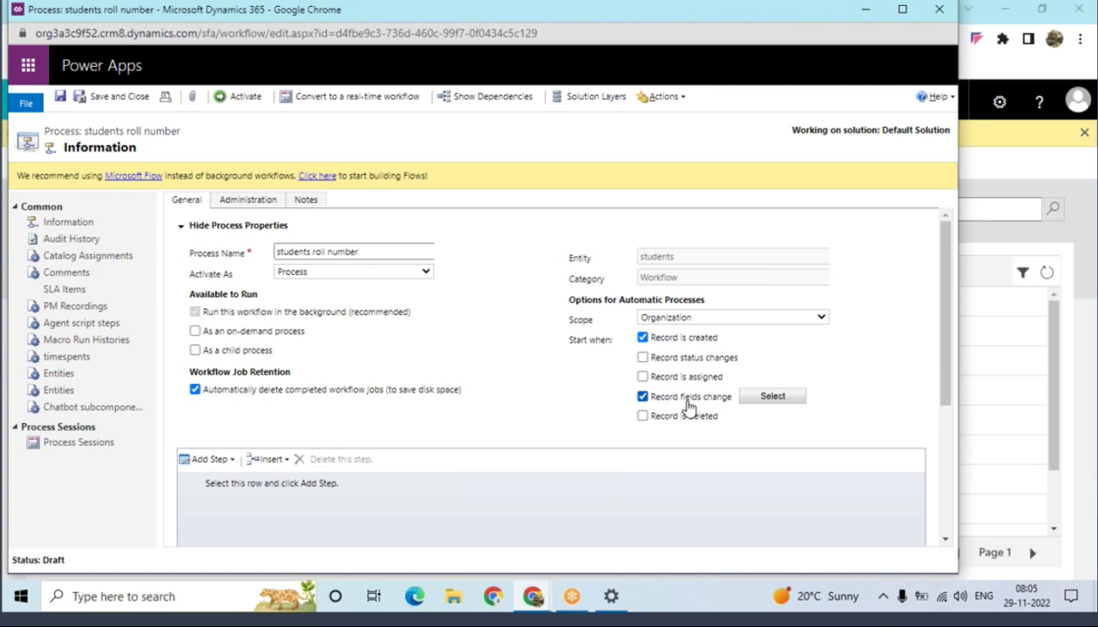
pyautogui.click(689, 407)
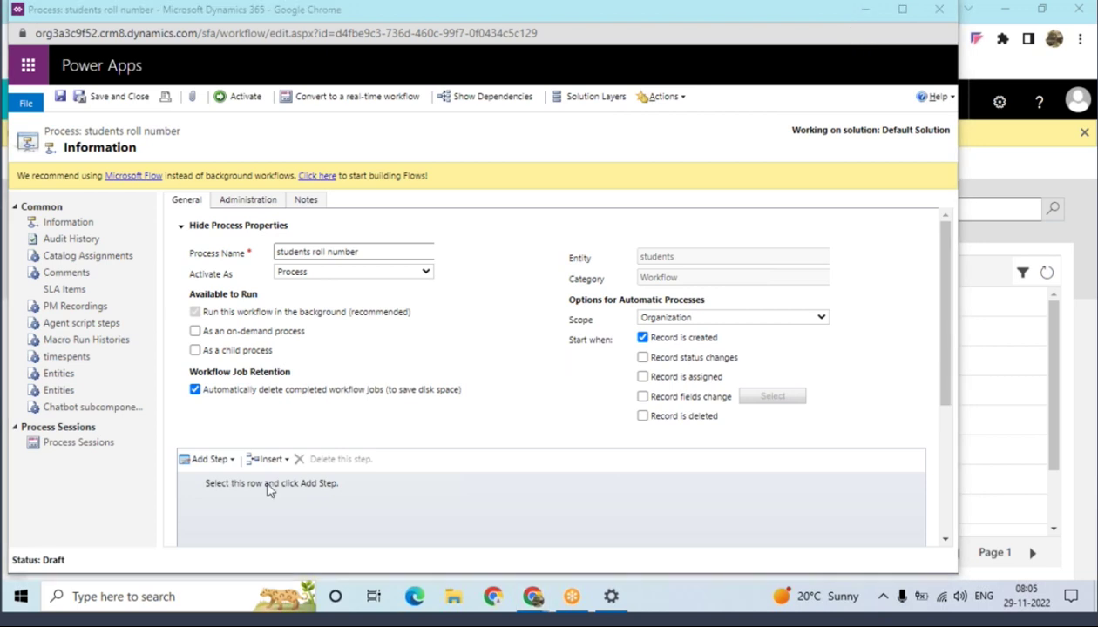
# Step: Scroll to the steps area and open the Add Step menu
pyautogui.click(209, 466)
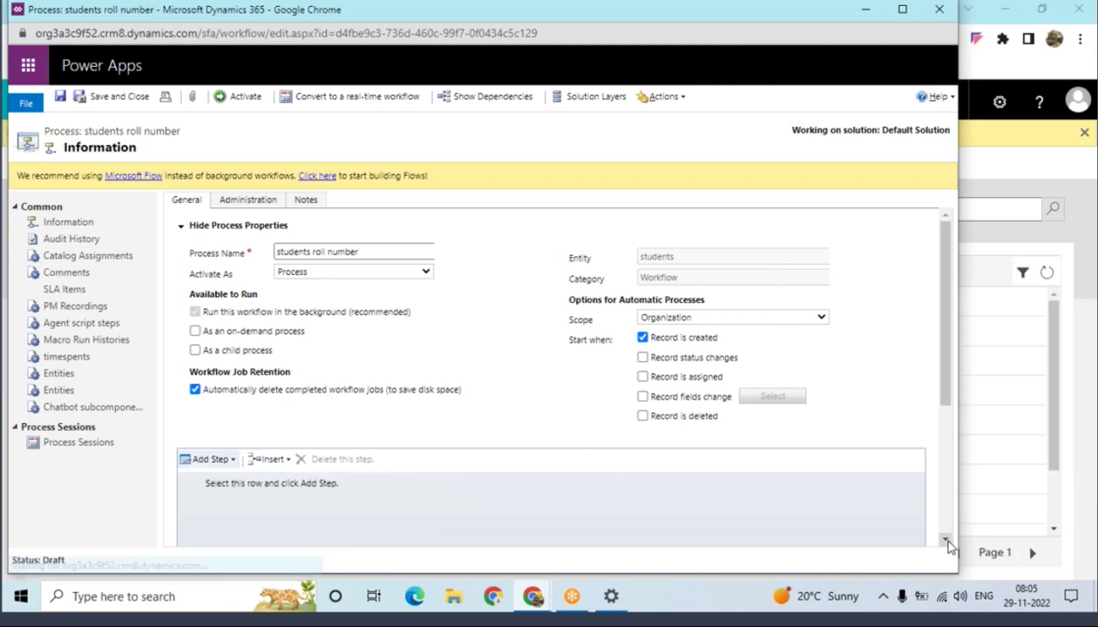
pyautogui.scroll(-5, 949, 545)
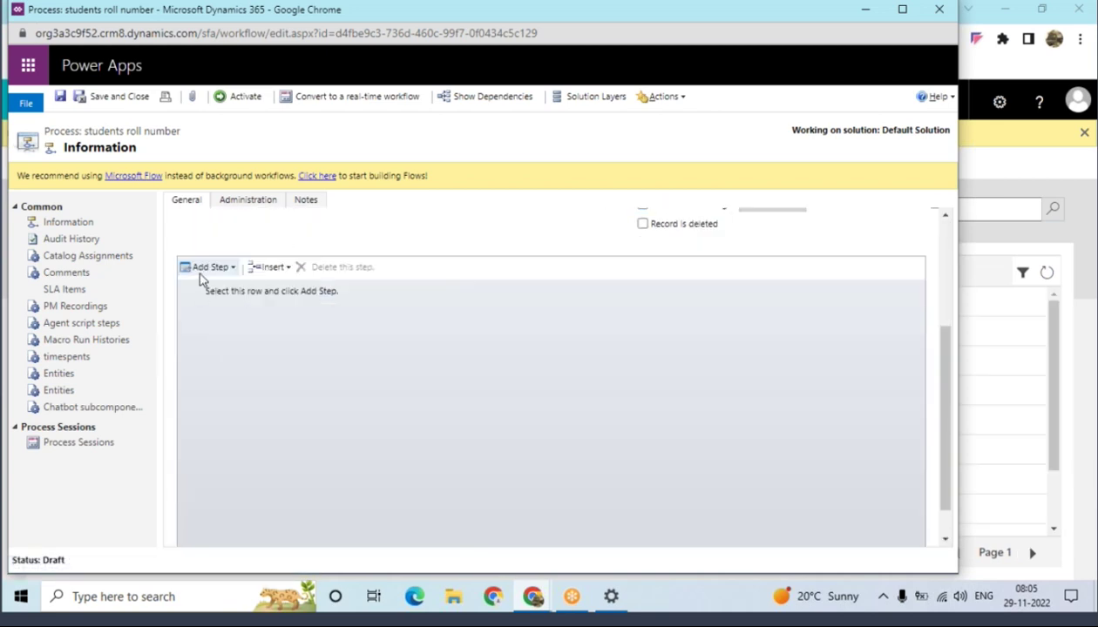
pyautogui.click(202, 271)
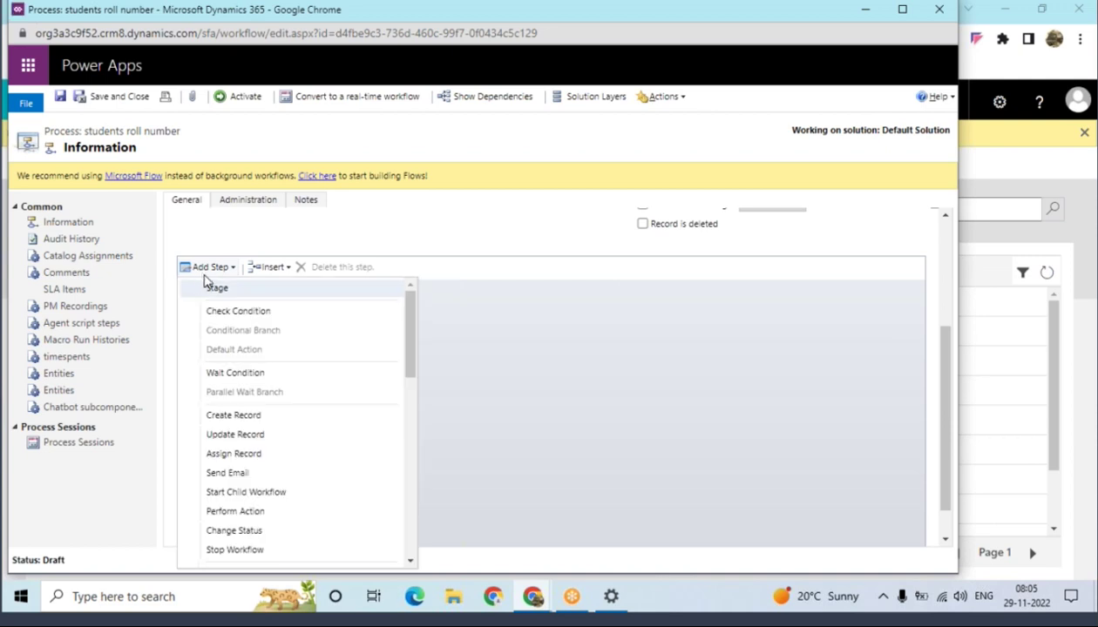
# Step: Add a Check Condition step with the description 'roll no'
pyautogui.click(224, 320)
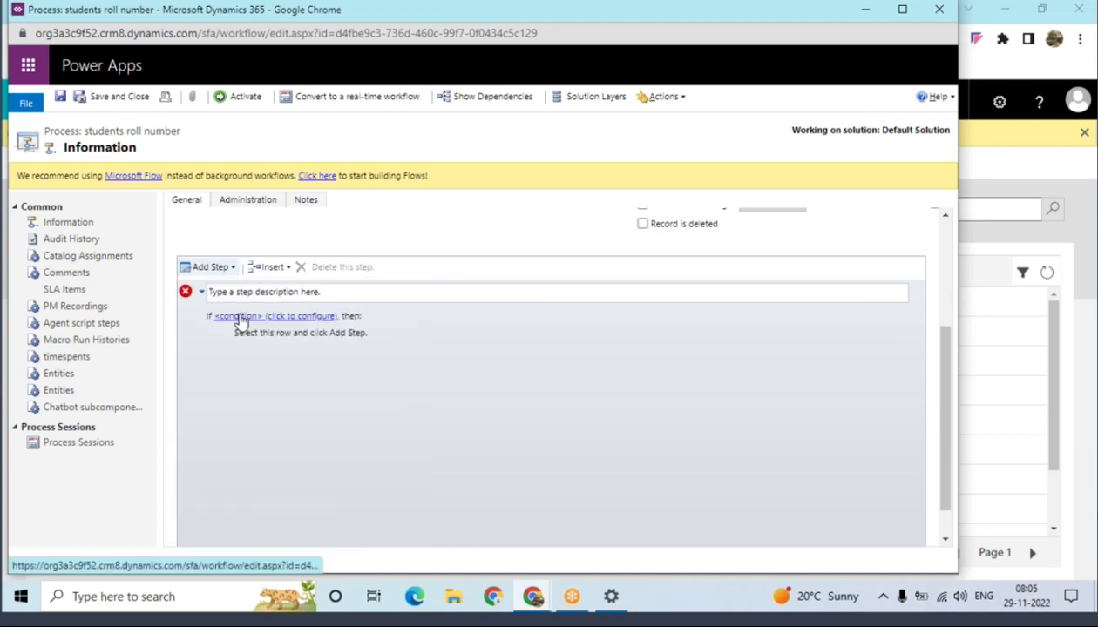
pyautogui.click(251, 293)
pyautogui.press('BackSpace')
pyautogui.write('roll n')
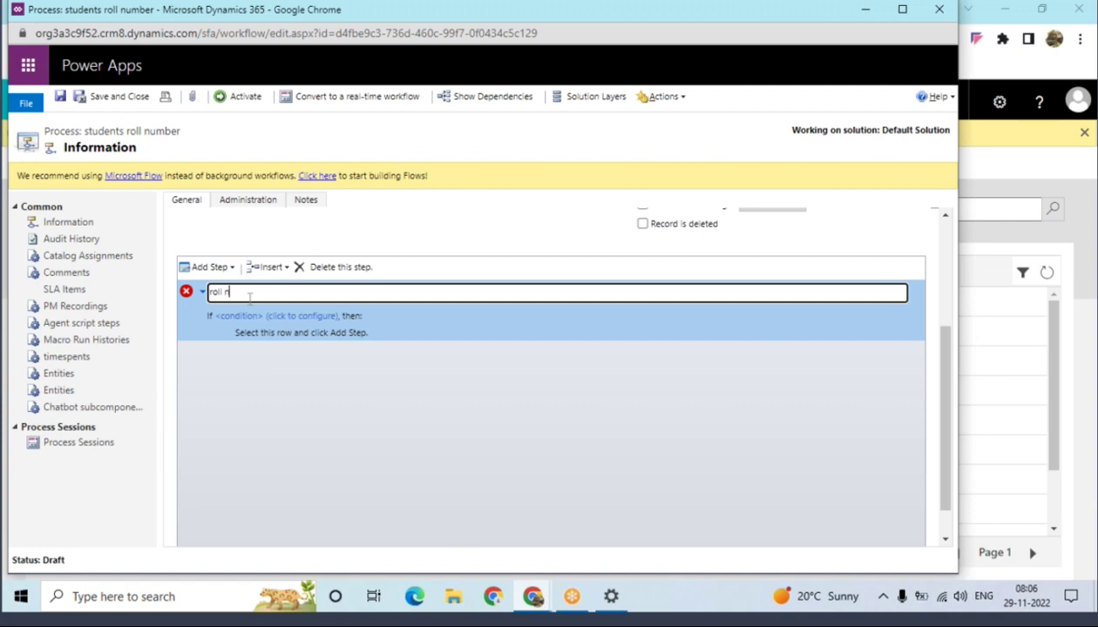
# Step: Set the condition to students Roll no Is Greater Than 20 and save it
pyautogui.click(261, 316)
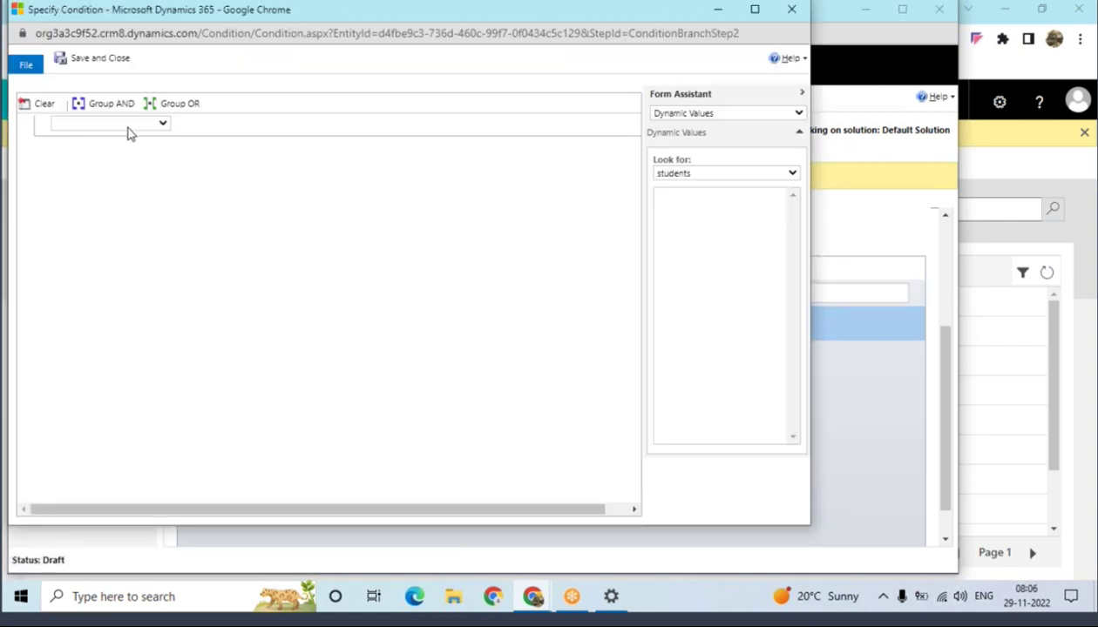
pyautogui.click(129, 126)
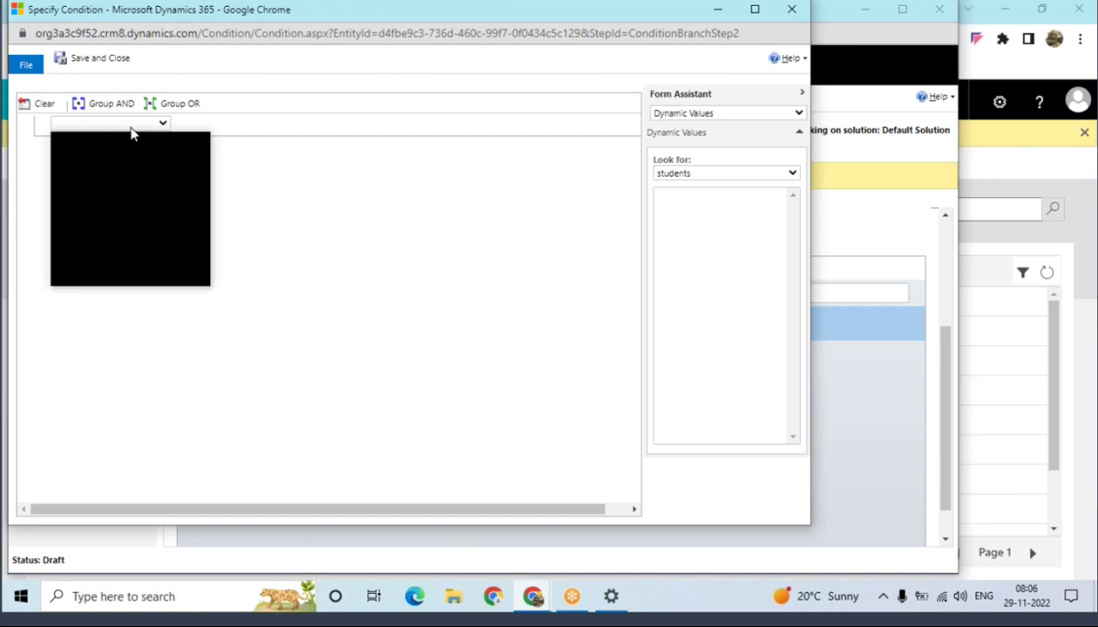
pyautogui.click(102, 159)
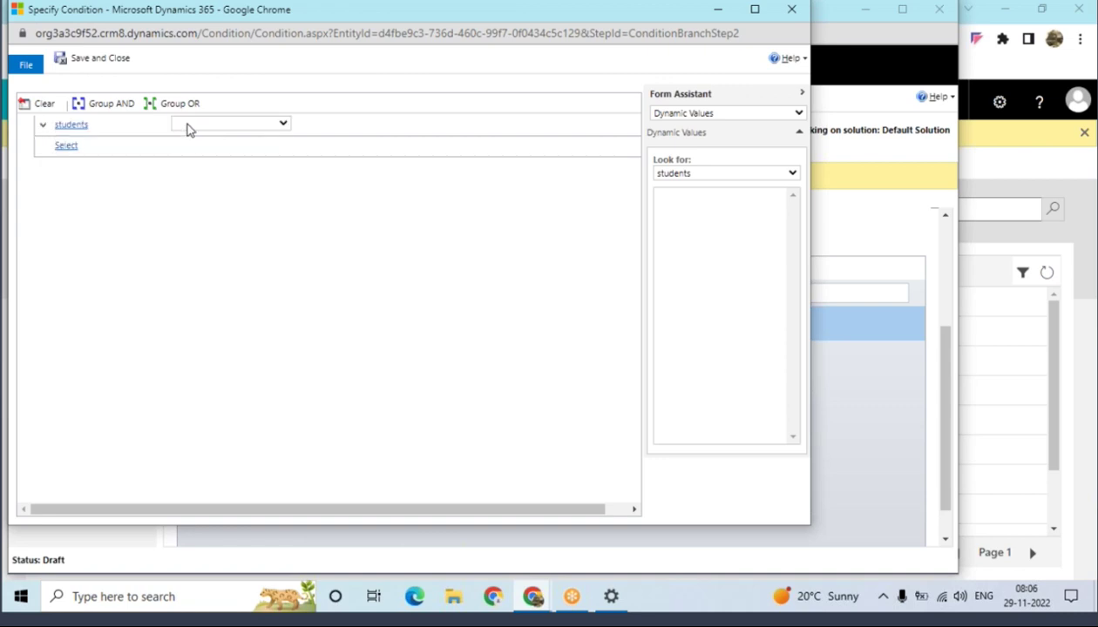
pyautogui.click(188, 126)
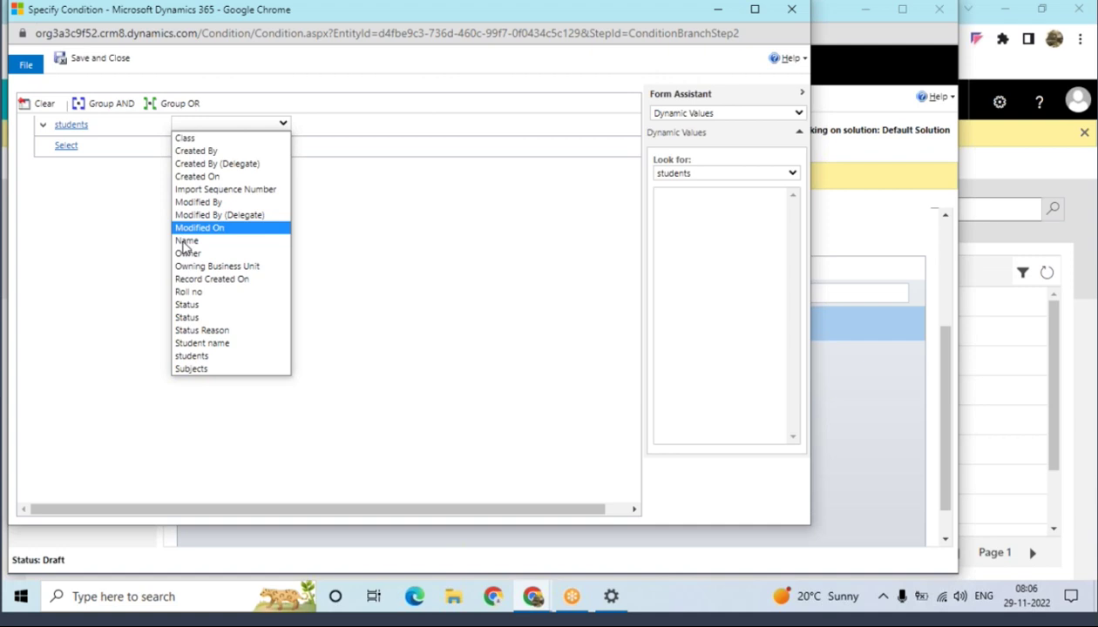
pyautogui.click(183, 292)
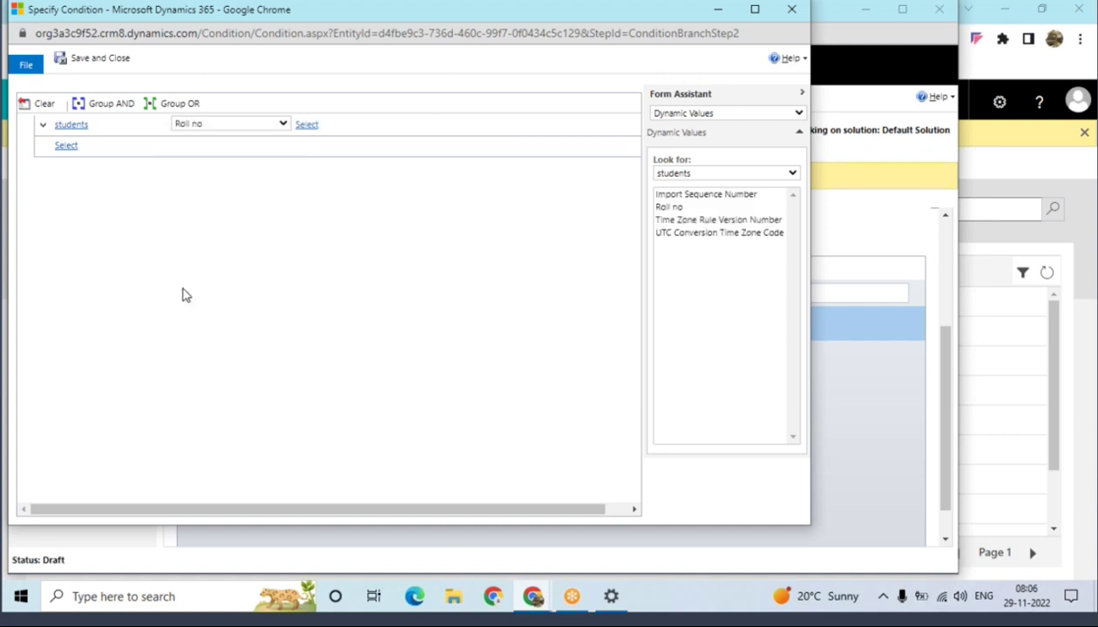
pyautogui.click(317, 131)
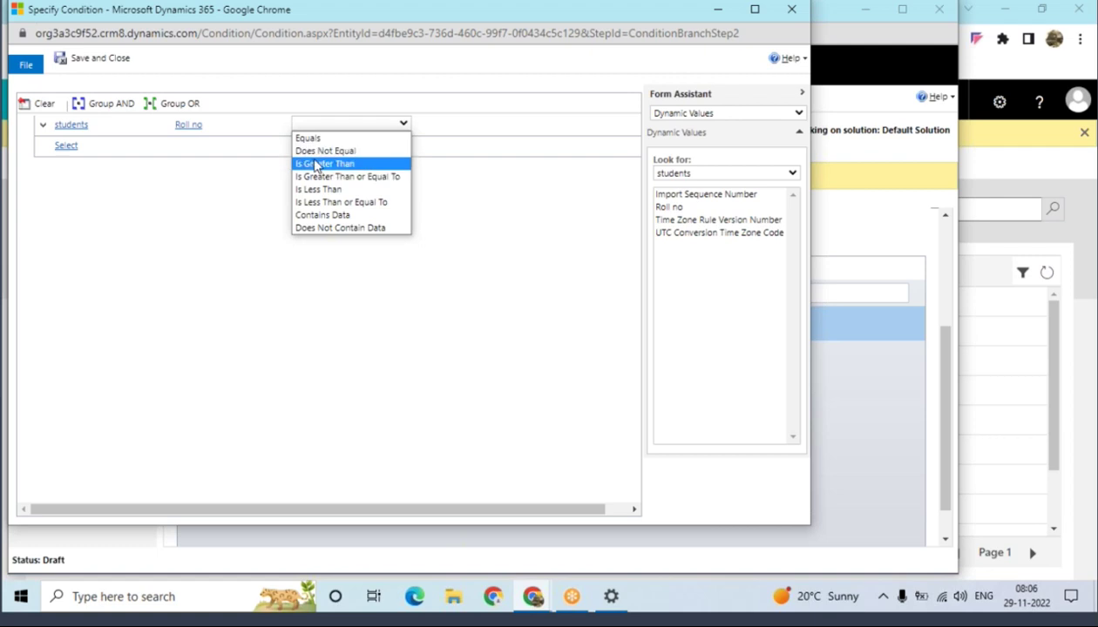
pyautogui.click(316, 163)
pyautogui.click(442, 126)
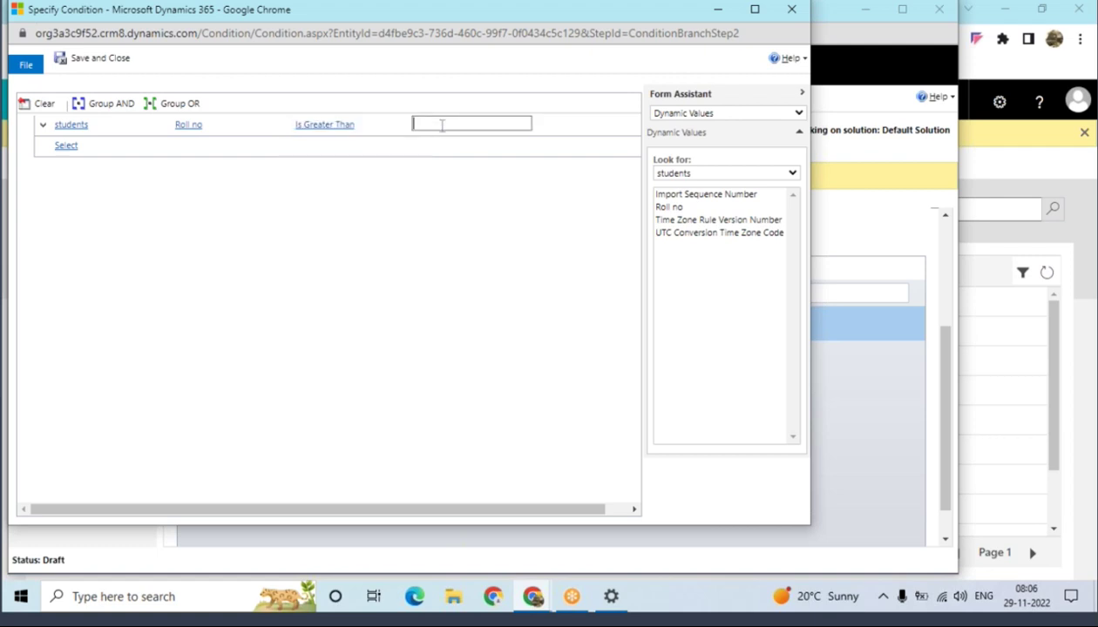
pyautogui.write('20')
pyautogui.click(411, 177)
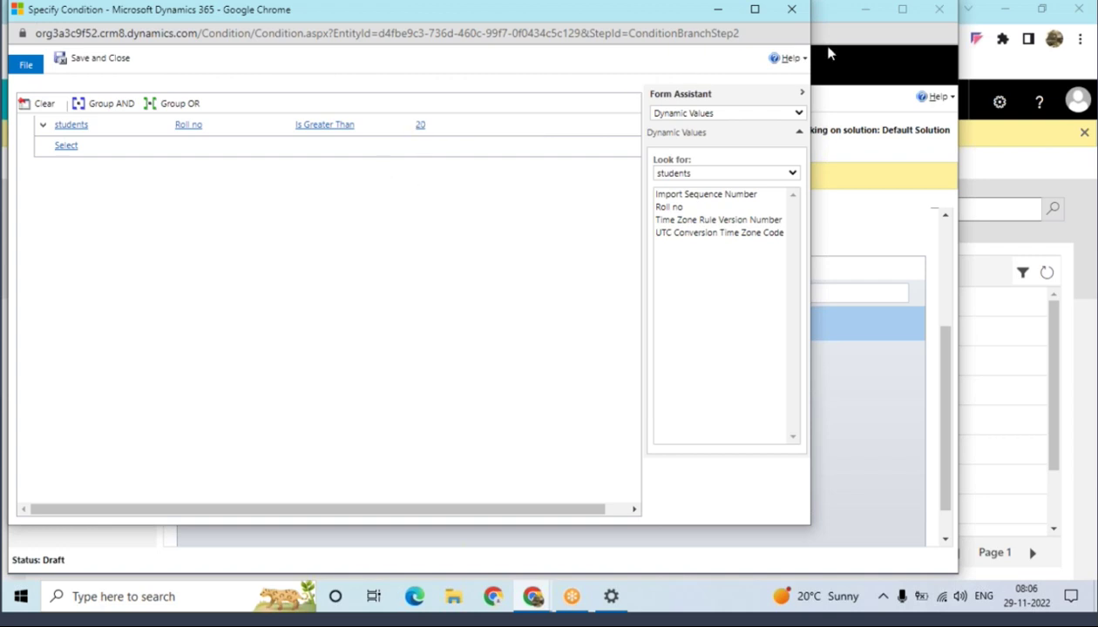
pyautogui.click(135, 129)
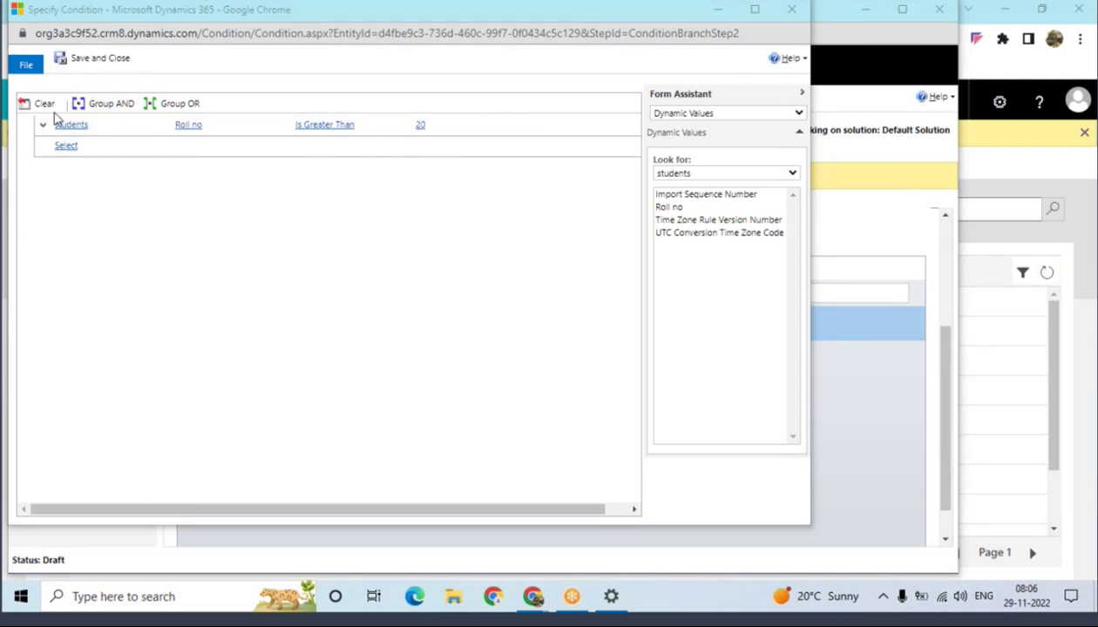
pyautogui.click(85, 70)
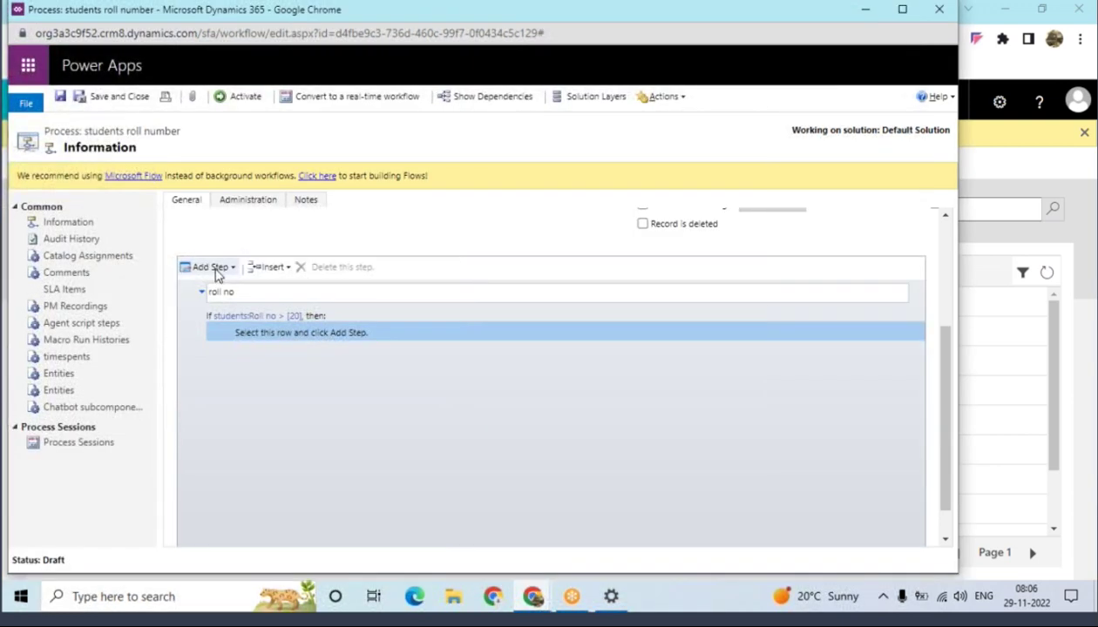
# Step: Add an Update students step that sets Class to 'tenth' and save it
pyautogui.click(211, 267)
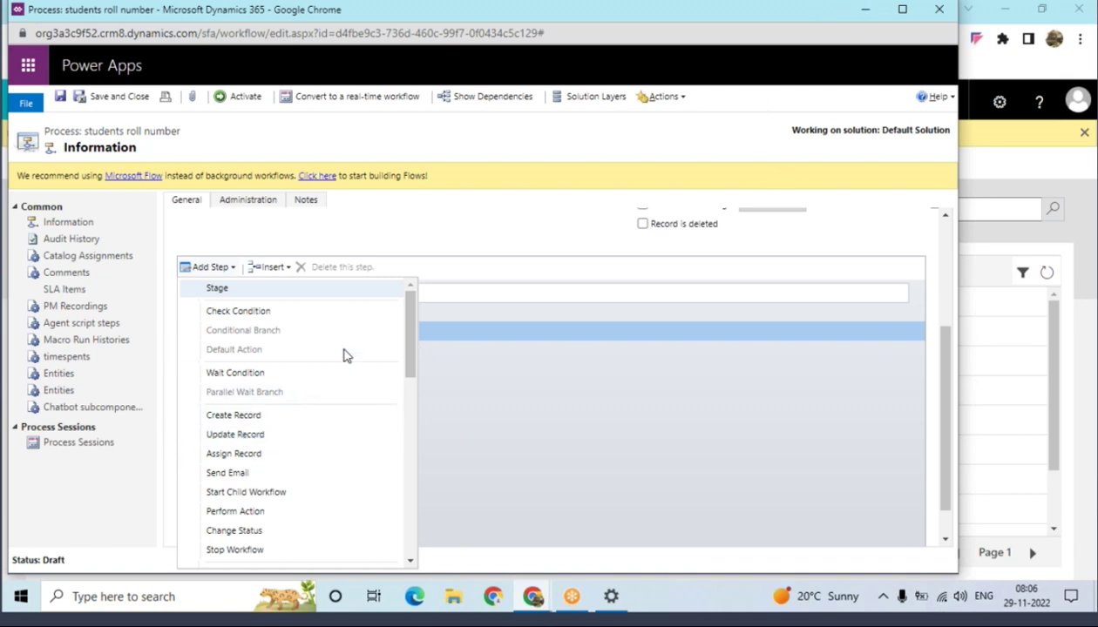
pyautogui.click(238, 438)
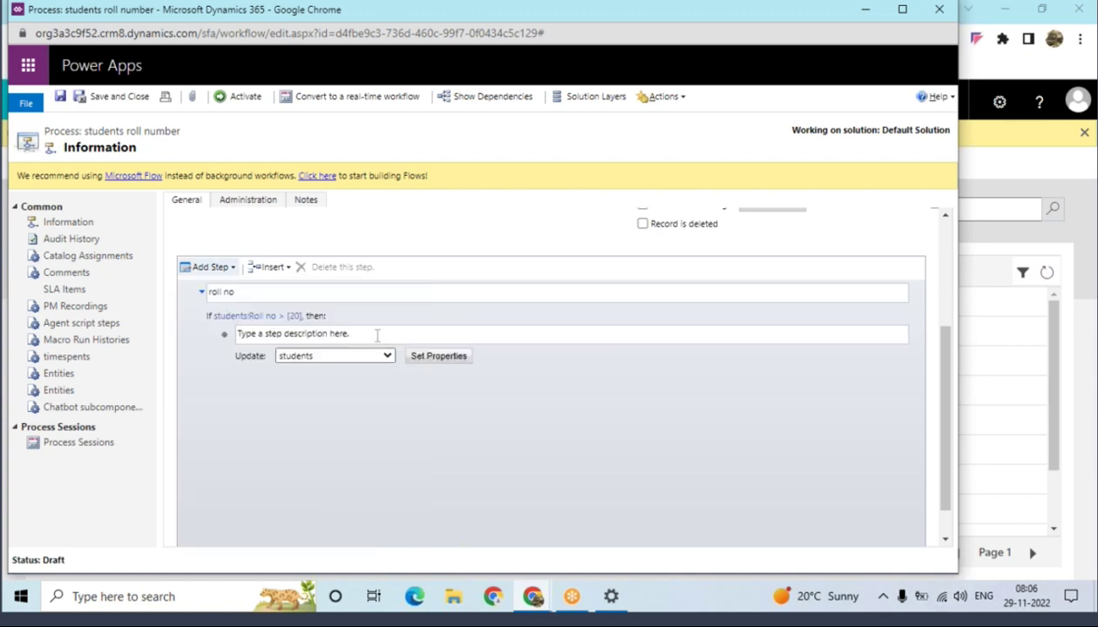
pyautogui.click(417, 360)
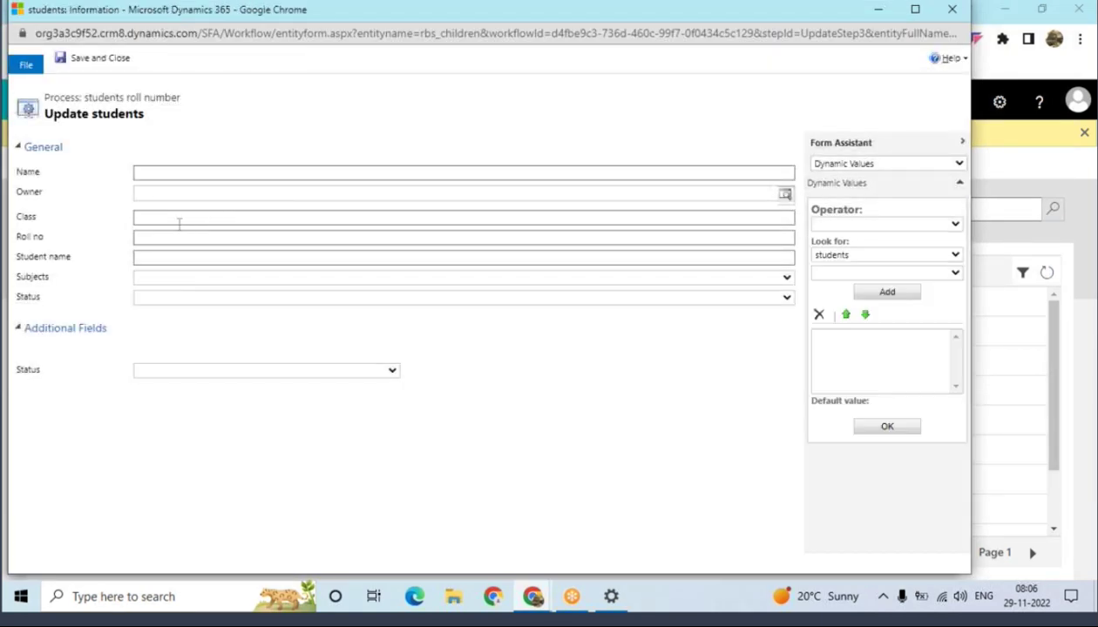
pyautogui.click(177, 217)
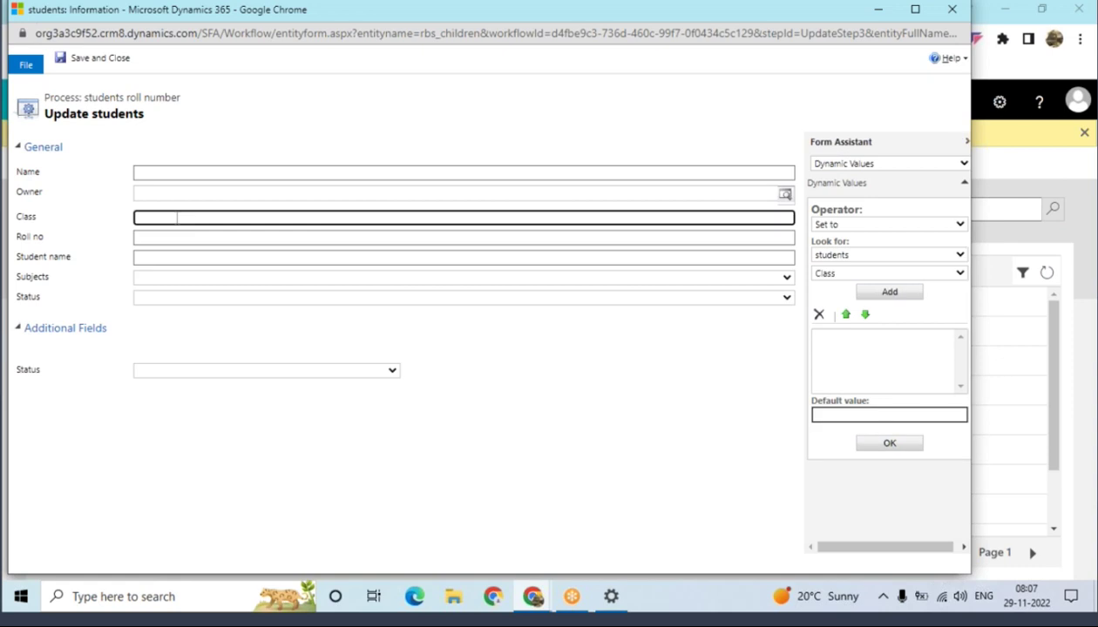
pyautogui.write('tenth')
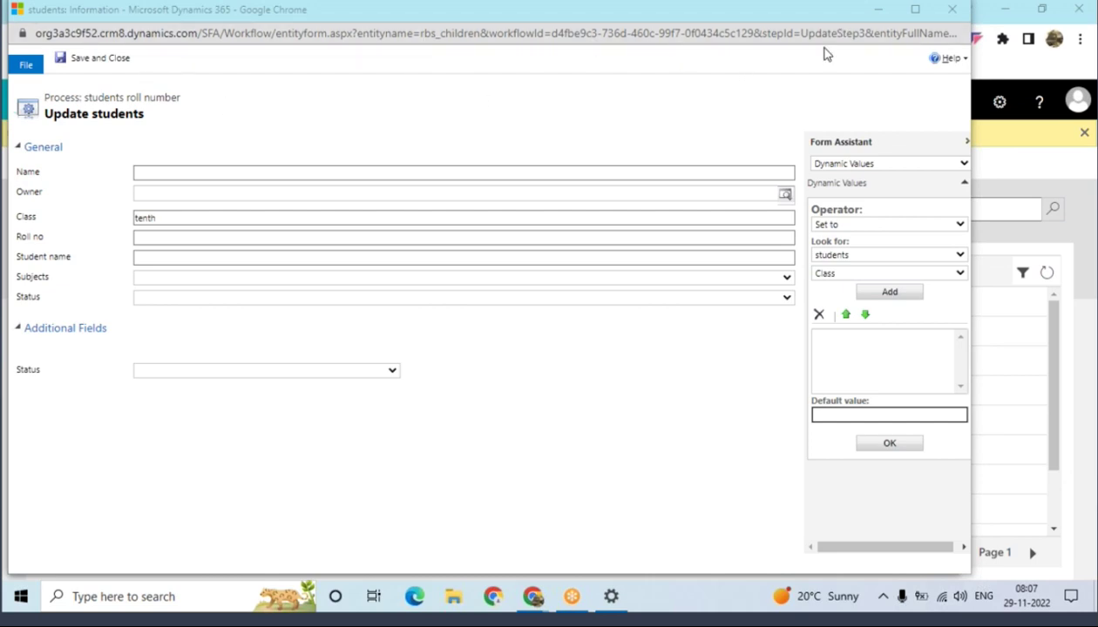
pyautogui.click(115, 61)
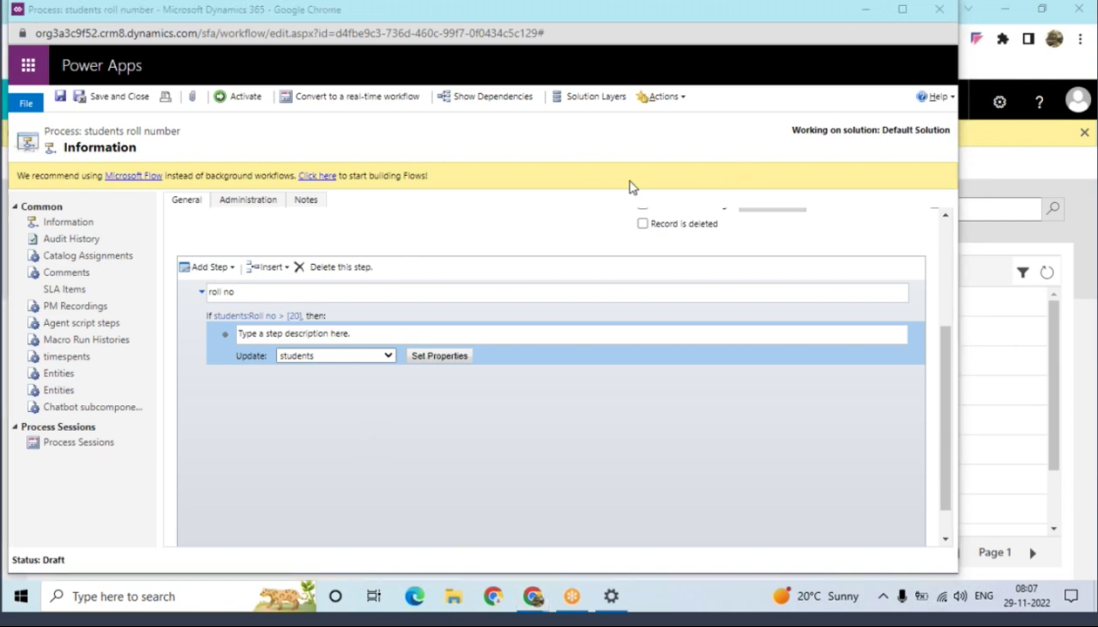
# Step: Change the trigger from record creation to changes of the Roll no field
pyautogui.click(945, 215)
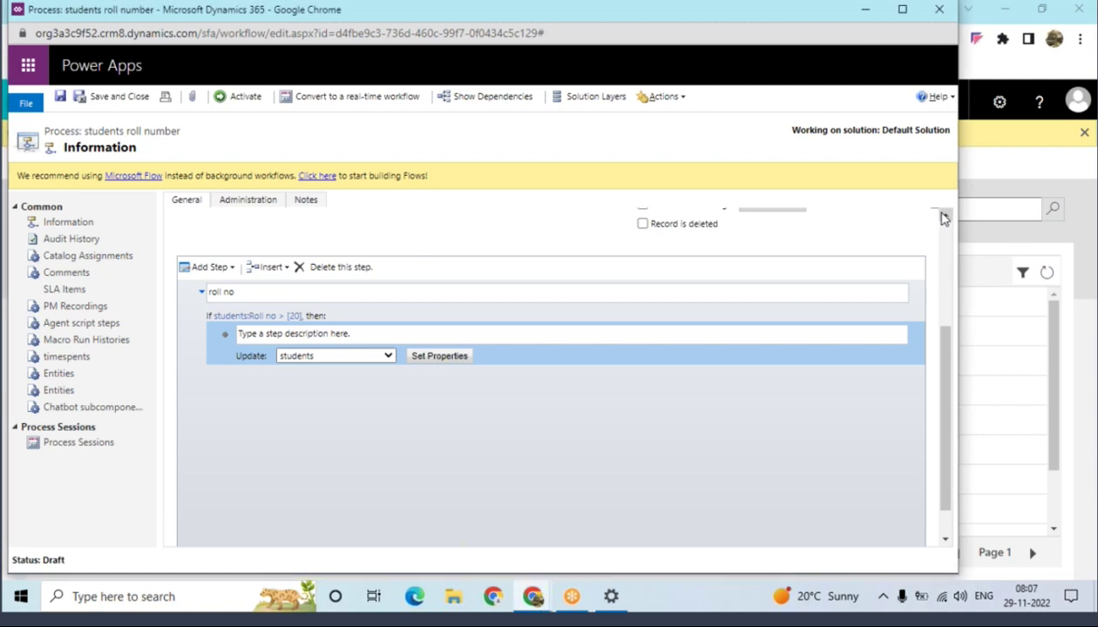
pyautogui.click(945, 215)
pyautogui.scroll(1, 567, 331)
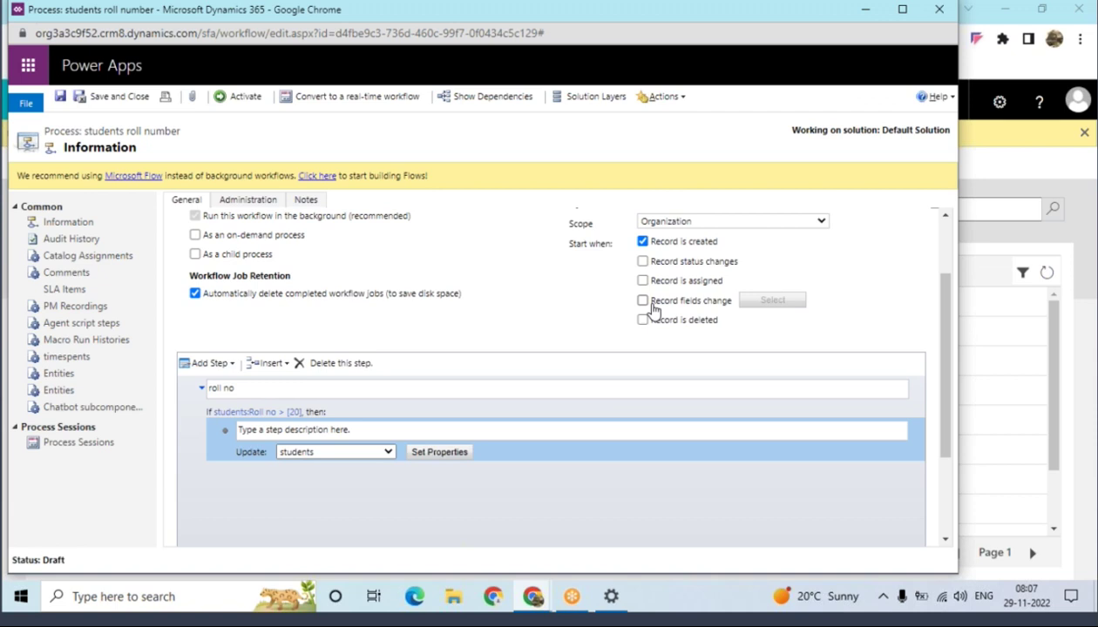
pyautogui.click(645, 248)
pyautogui.click(642, 302)
pyautogui.click(772, 301)
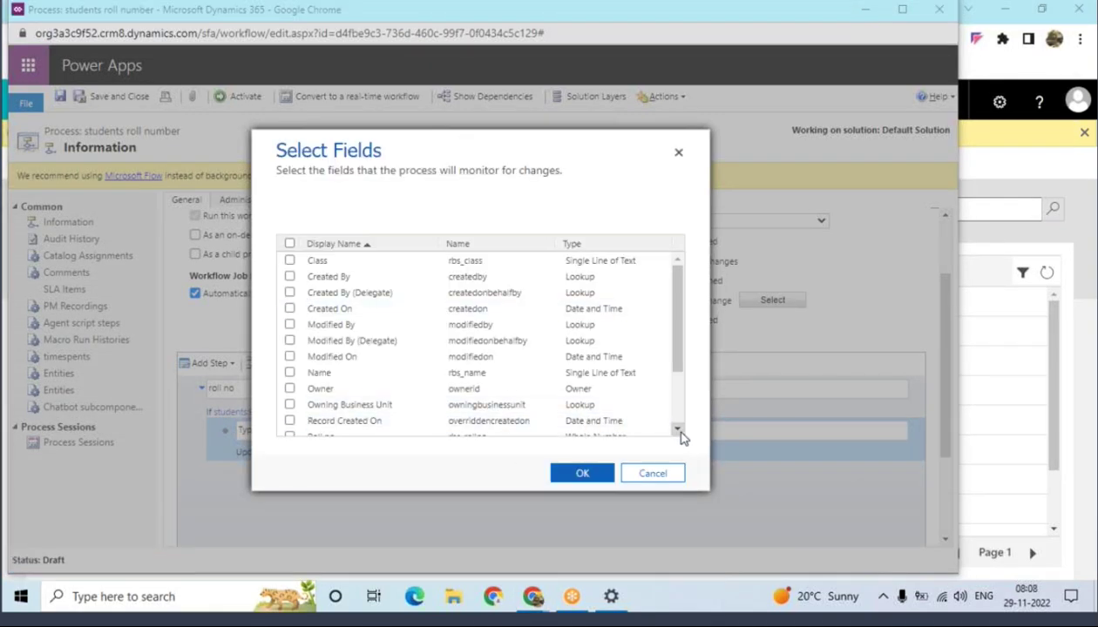
pyautogui.scroll(-1, 681, 435)
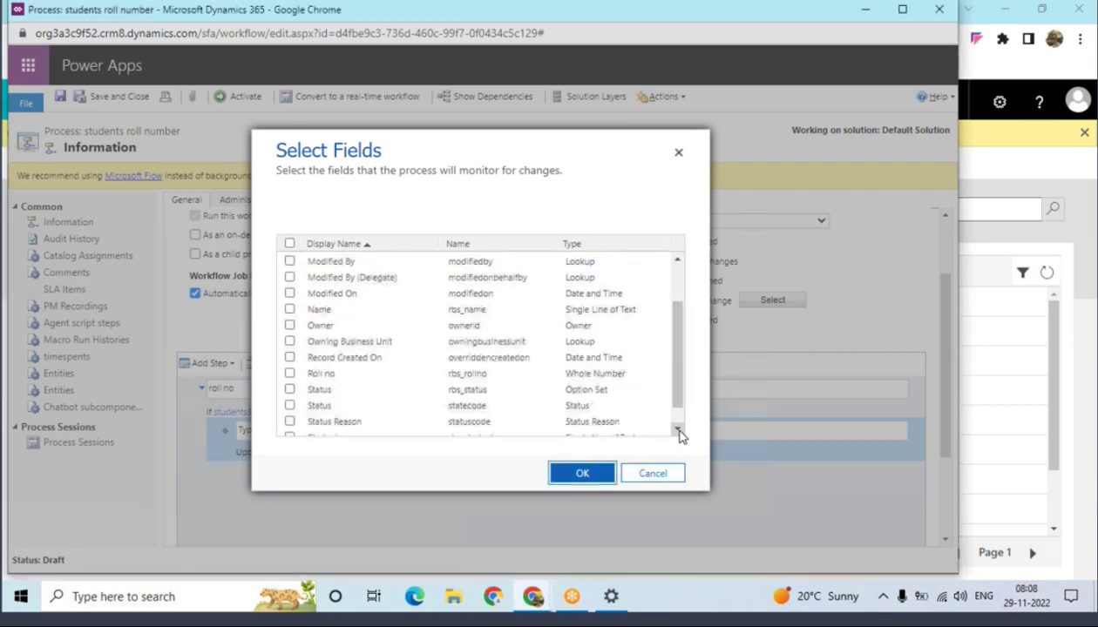
pyautogui.click(290, 349)
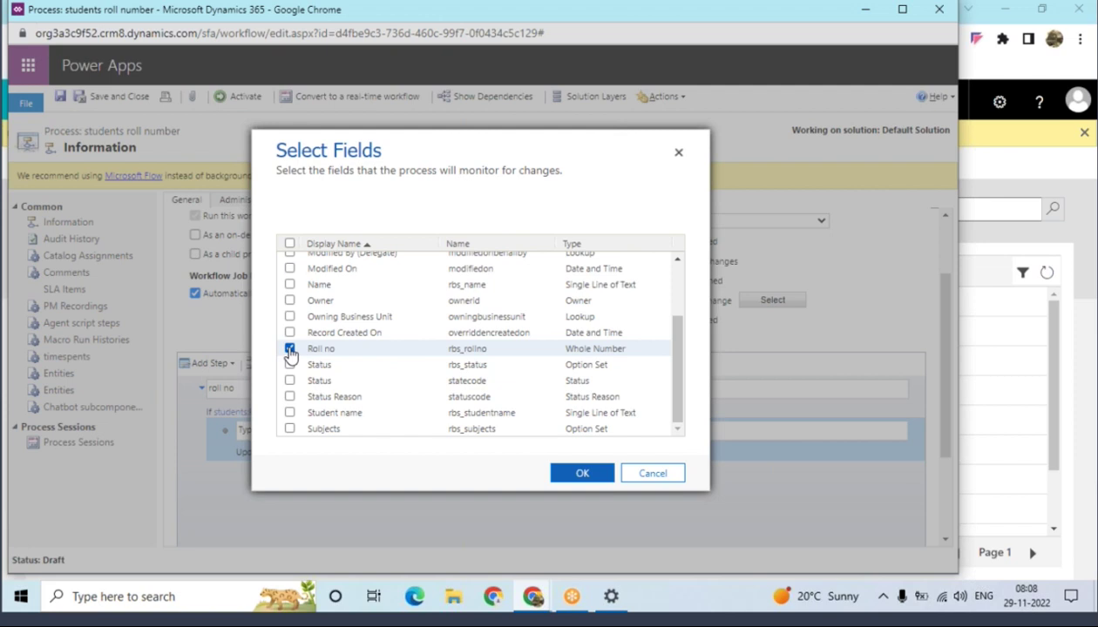
pyautogui.click(581, 478)
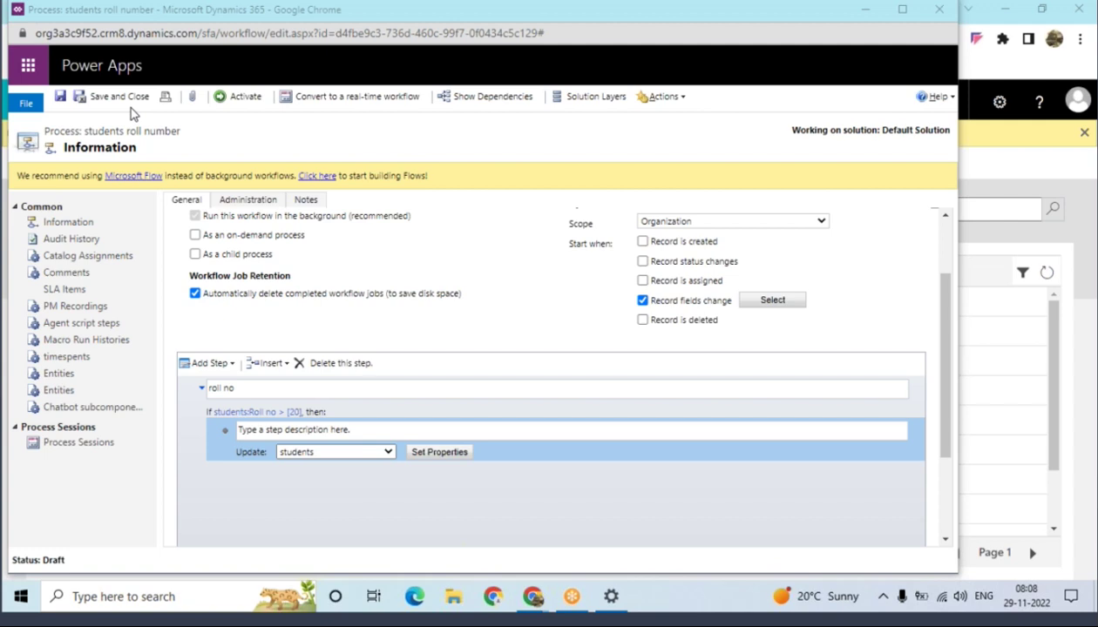
# Step: Activate the workflow, confirm, and close the editor window
pyautogui.click(233, 97)
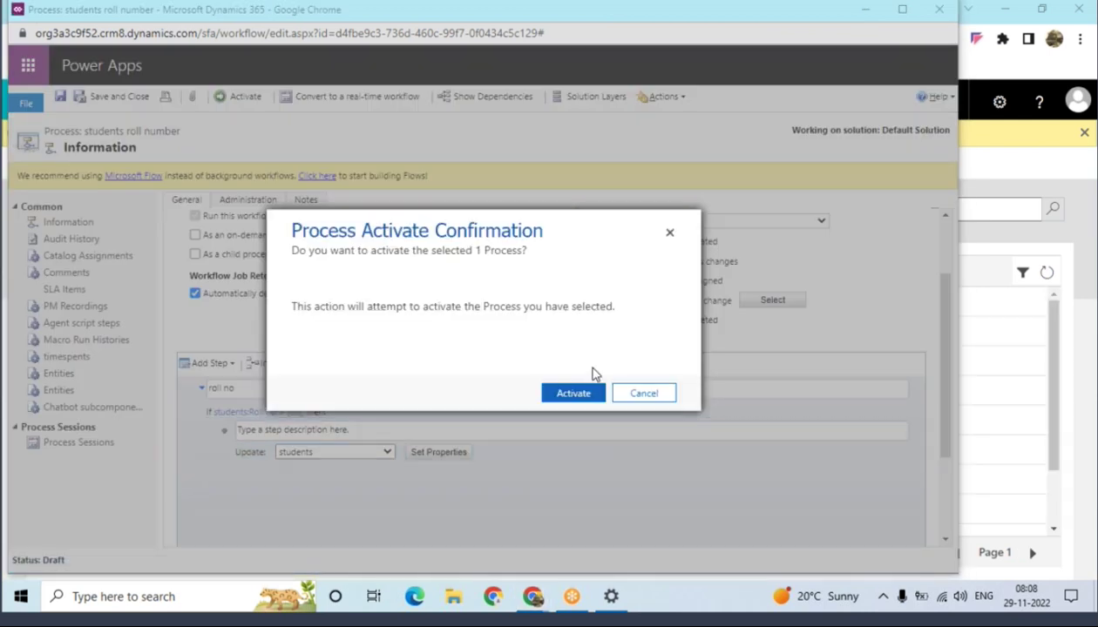
pyautogui.click(570, 396)
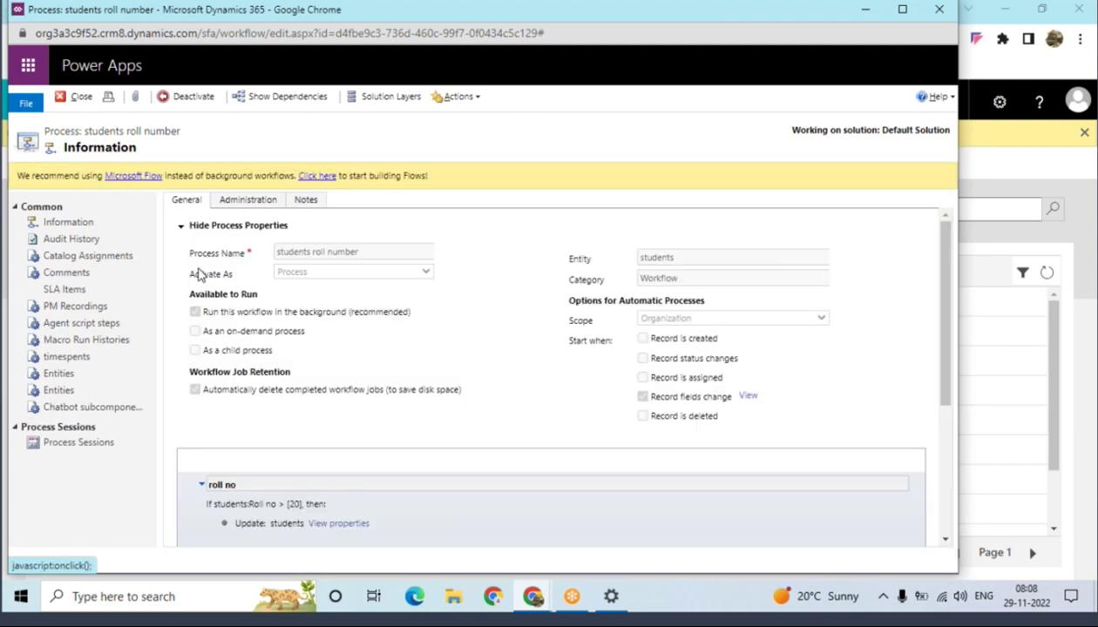
pyautogui.hotkey('ctrl', 'w')
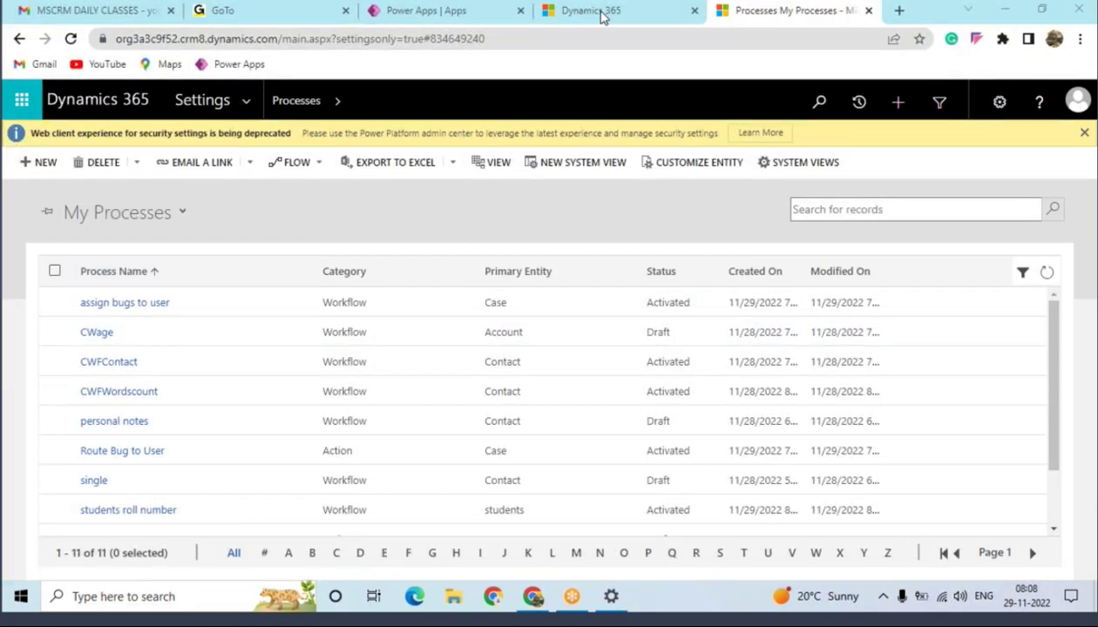
# Step: Open the test student's record from the students list in Sales Hub
pyautogui.click(599, 25)
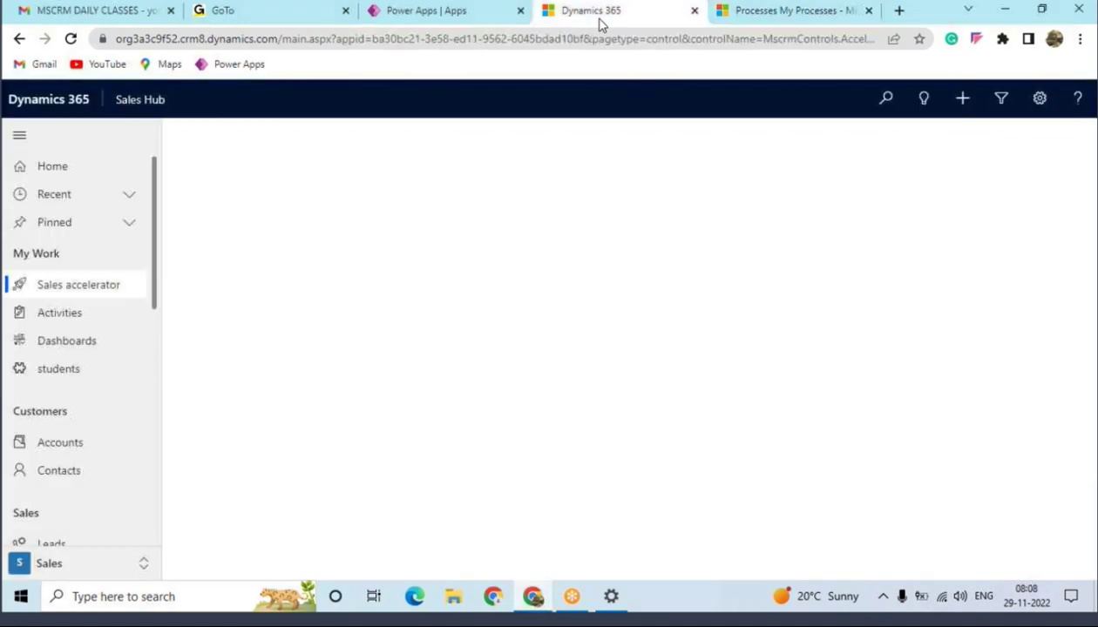
pyautogui.click(76, 371)
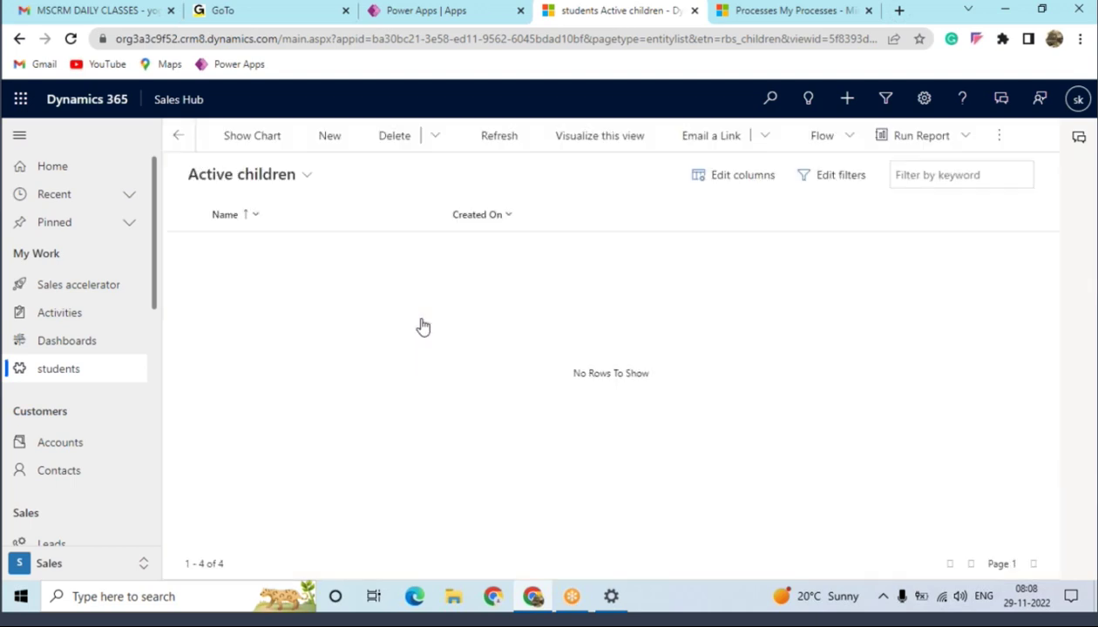
pyautogui.doubleClick(419, 324)
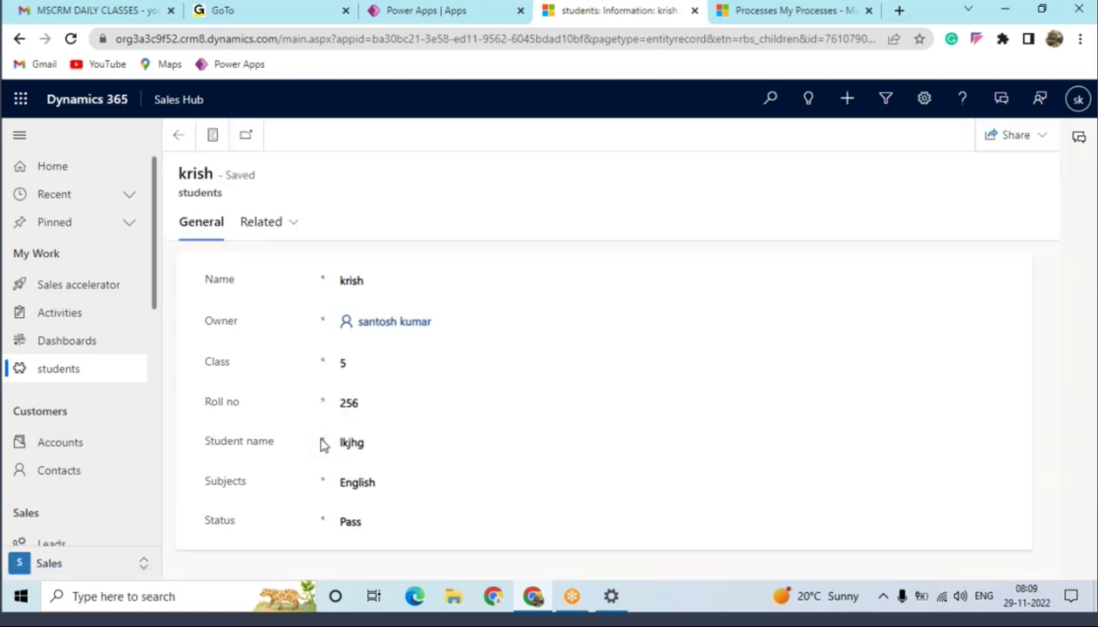
# Step: Change Roll no from 256 to 25 and save, dismissing the script error
pyautogui.doubleClick(355, 408)
pyautogui.click(362, 410)
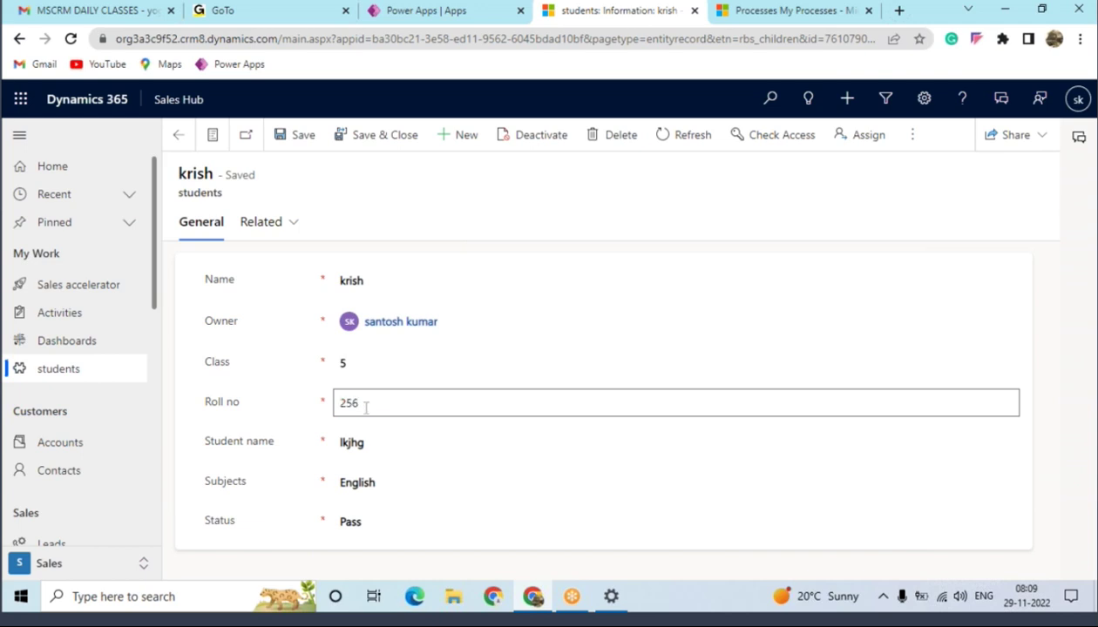
pyautogui.press('BackSpace')
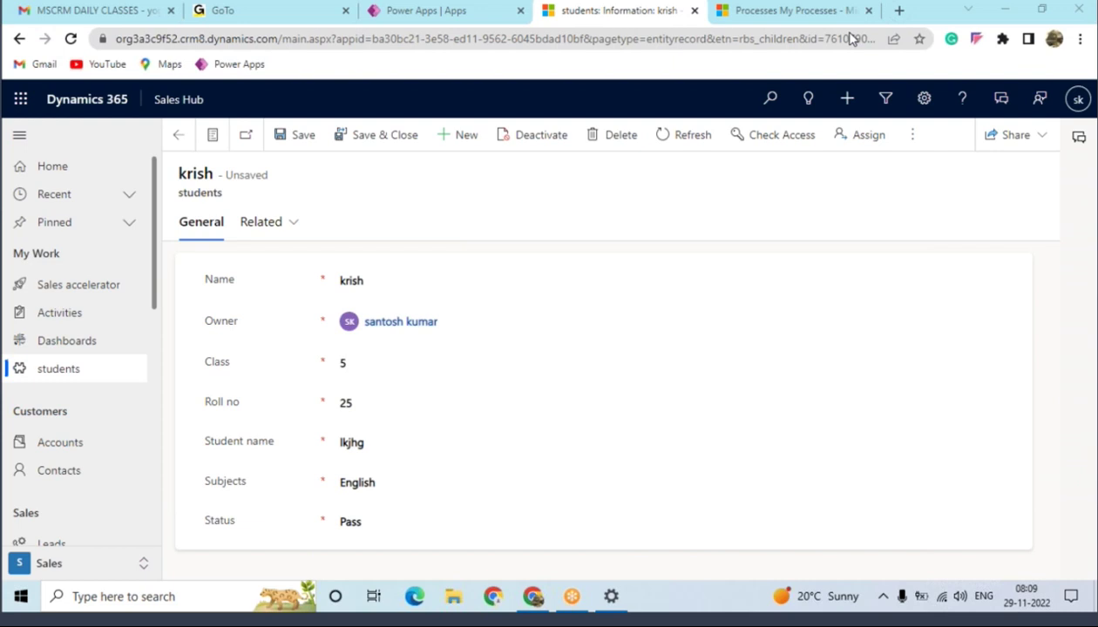
pyautogui.click(303, 150)
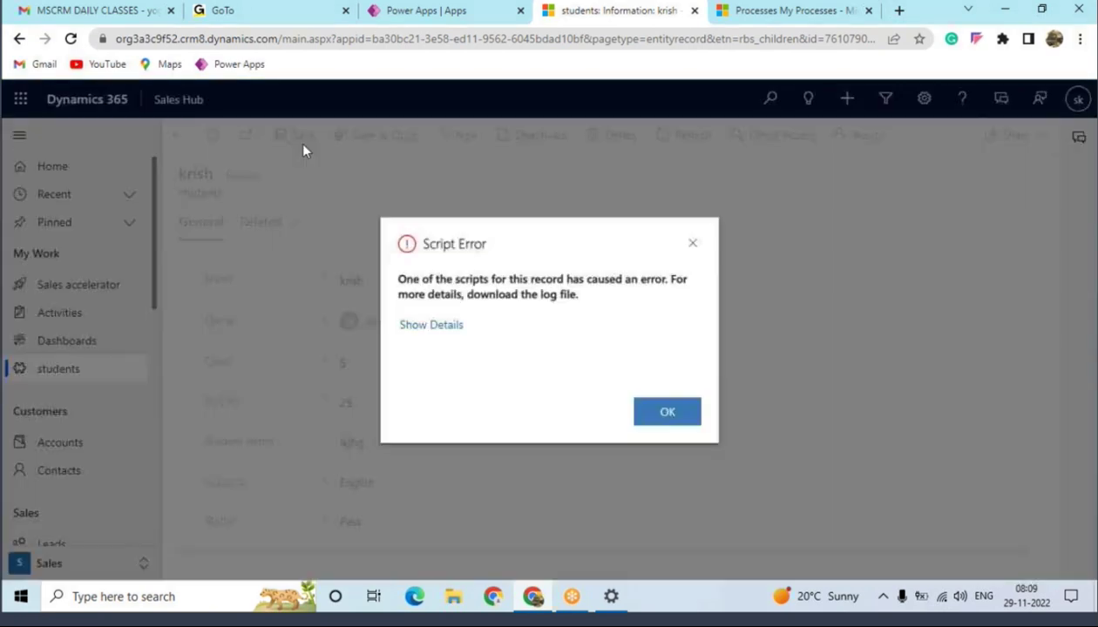
pyautogui.press('Return')
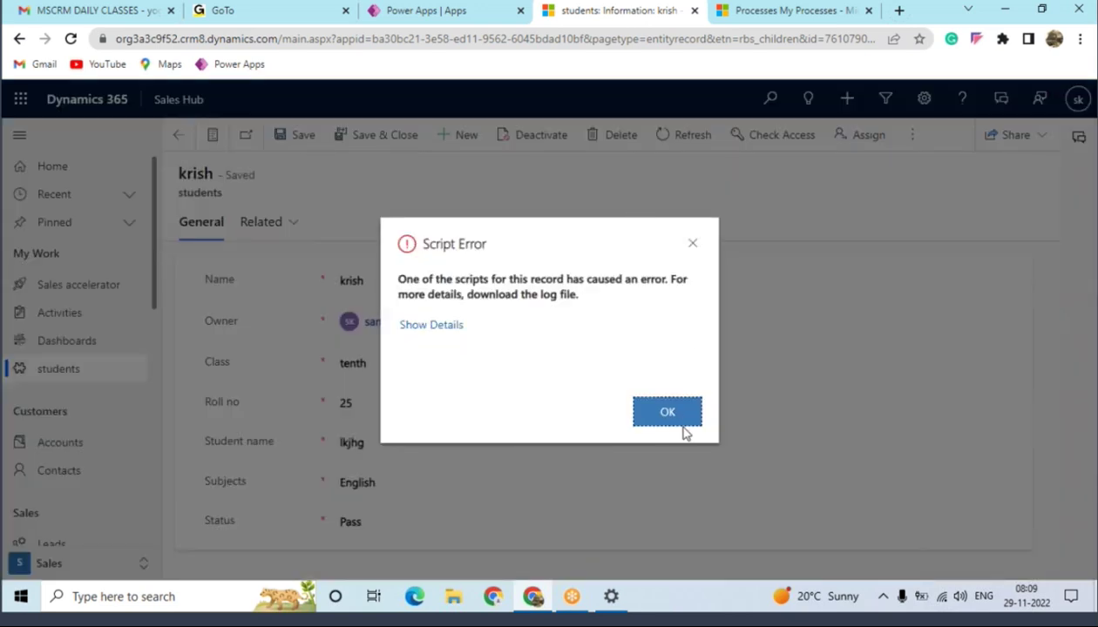
pyautogui.click(668, 412)
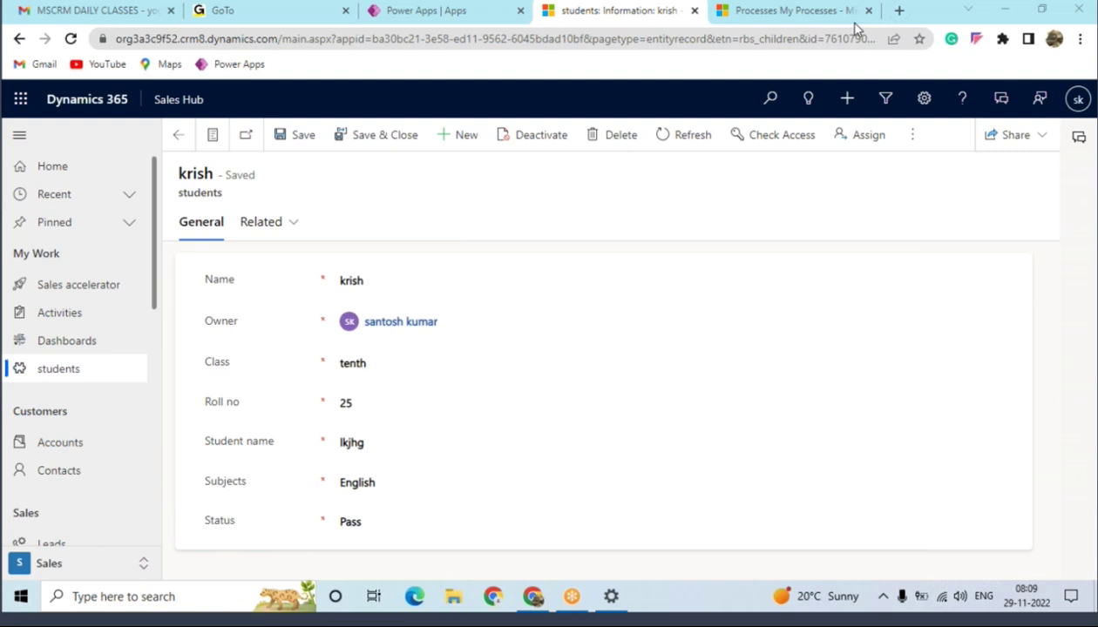
pyautogui.click(749, 19)
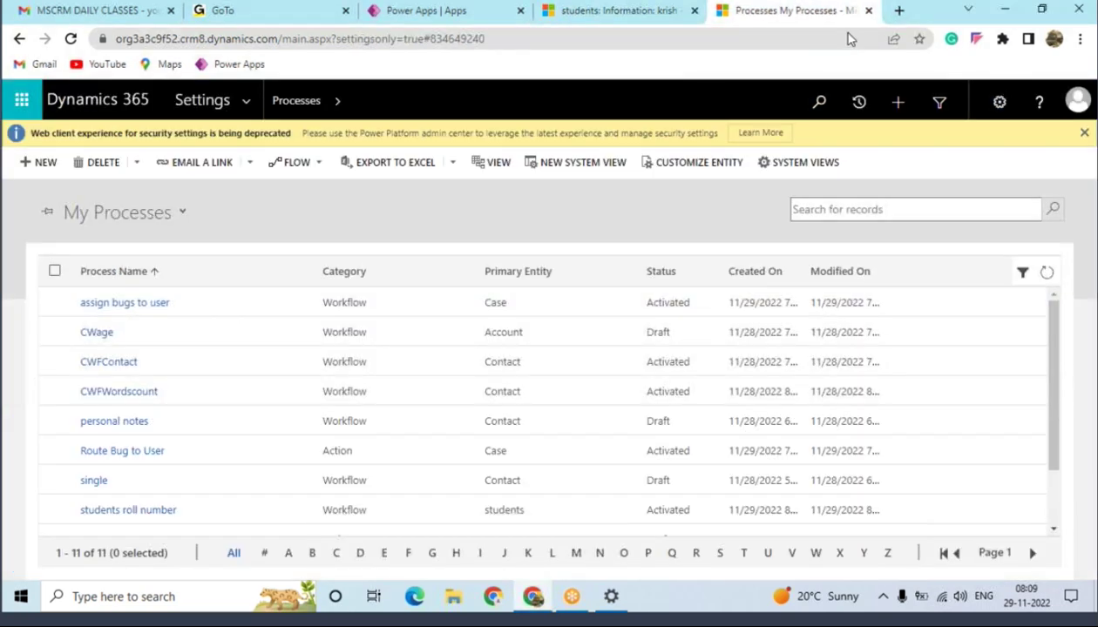